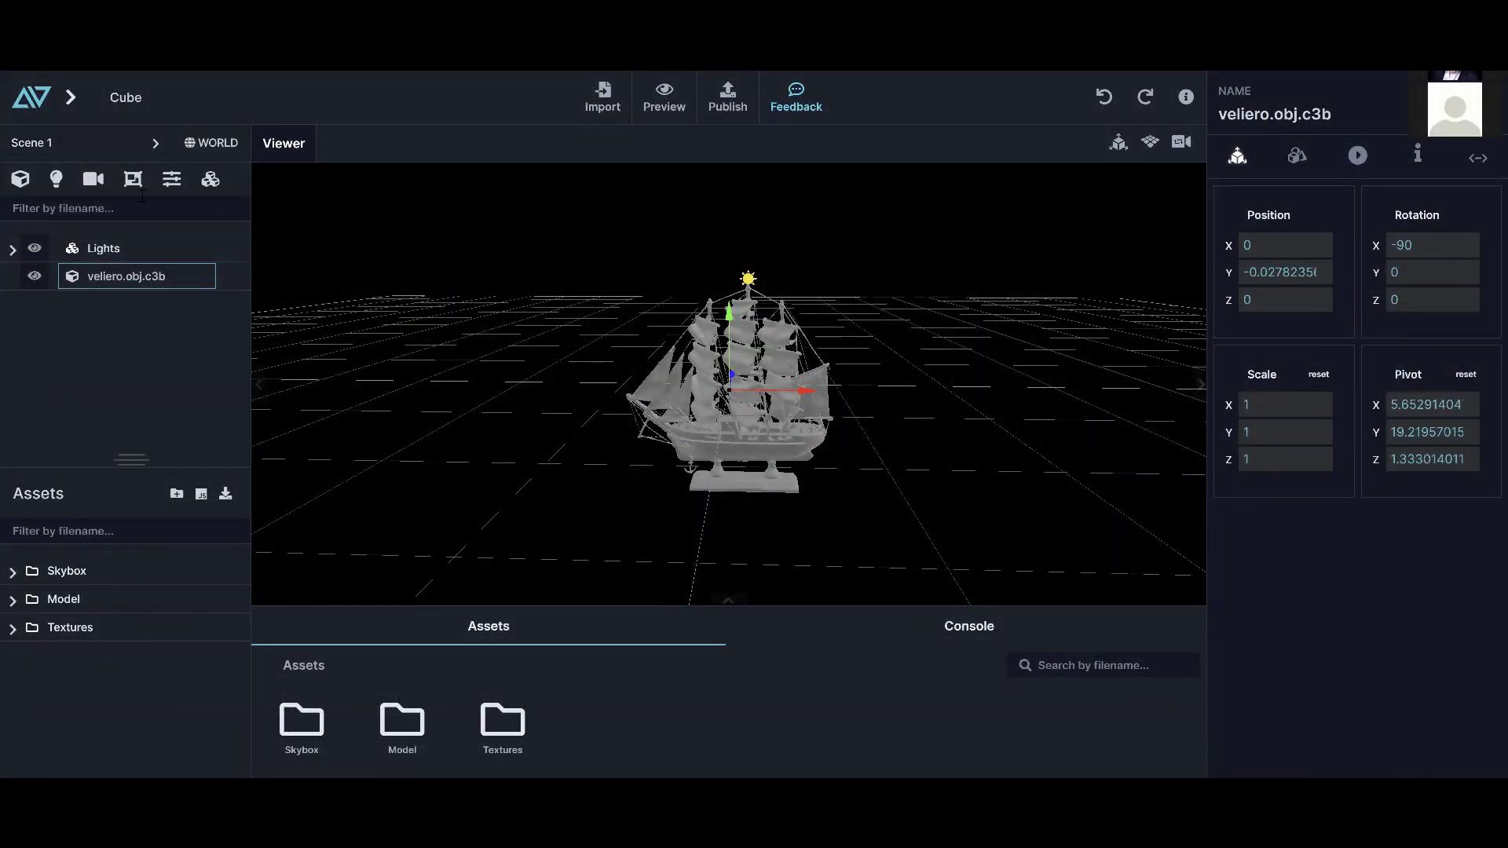
Add a new configuration to the scene and rename it RED
{"action": "left_click", "coordinate": [172, 179]}
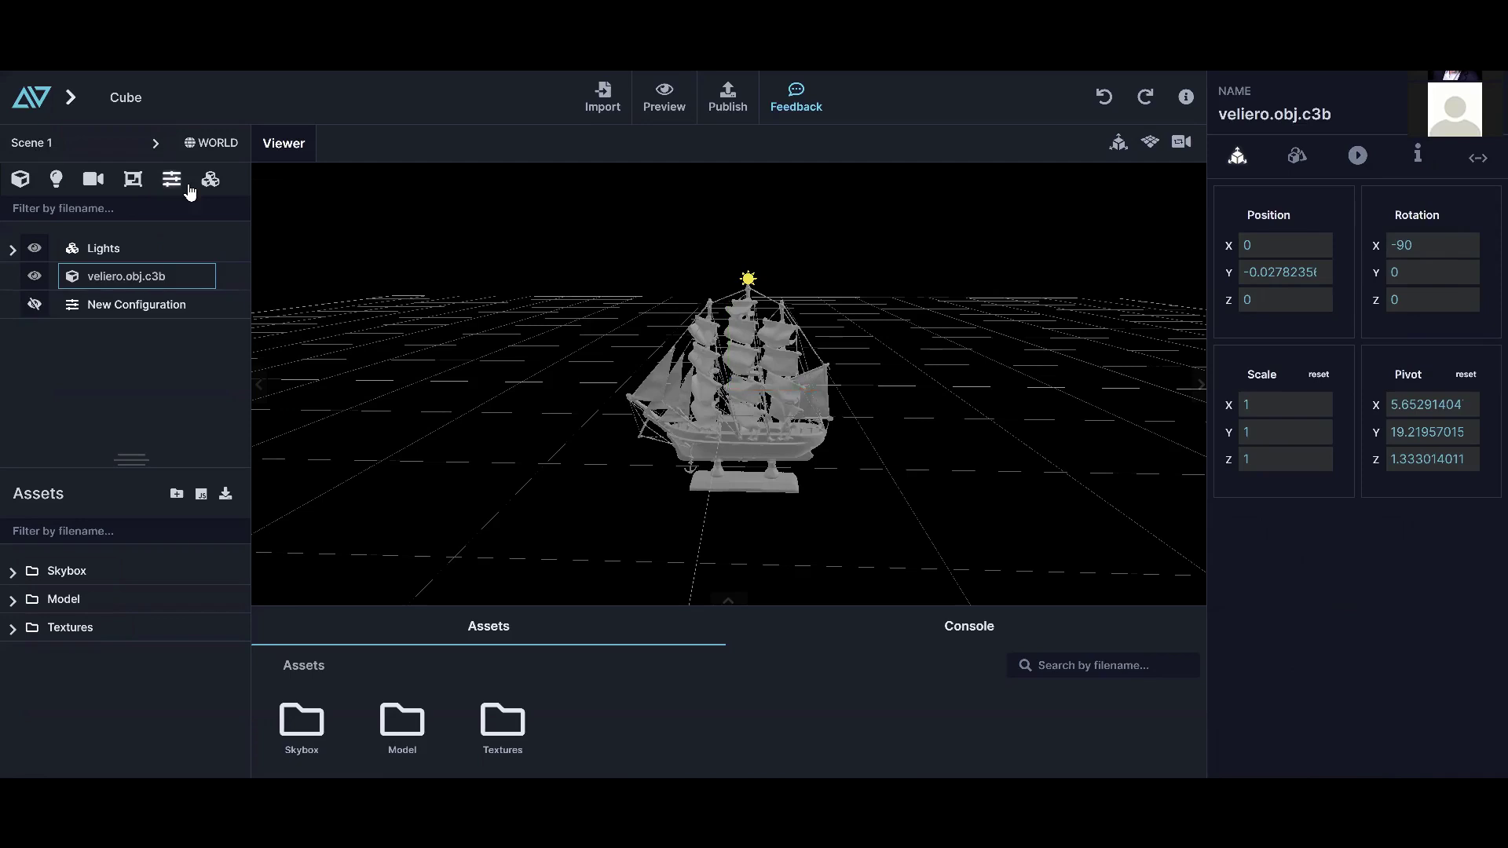
{"action": "left_click", "coordinate": [141, 304]}
{"action": "left_click", "coordinate": [140, 304]}
{"action": "key", "text": "BackSpace"}
{"action": "key", "text": "BackSpace"}
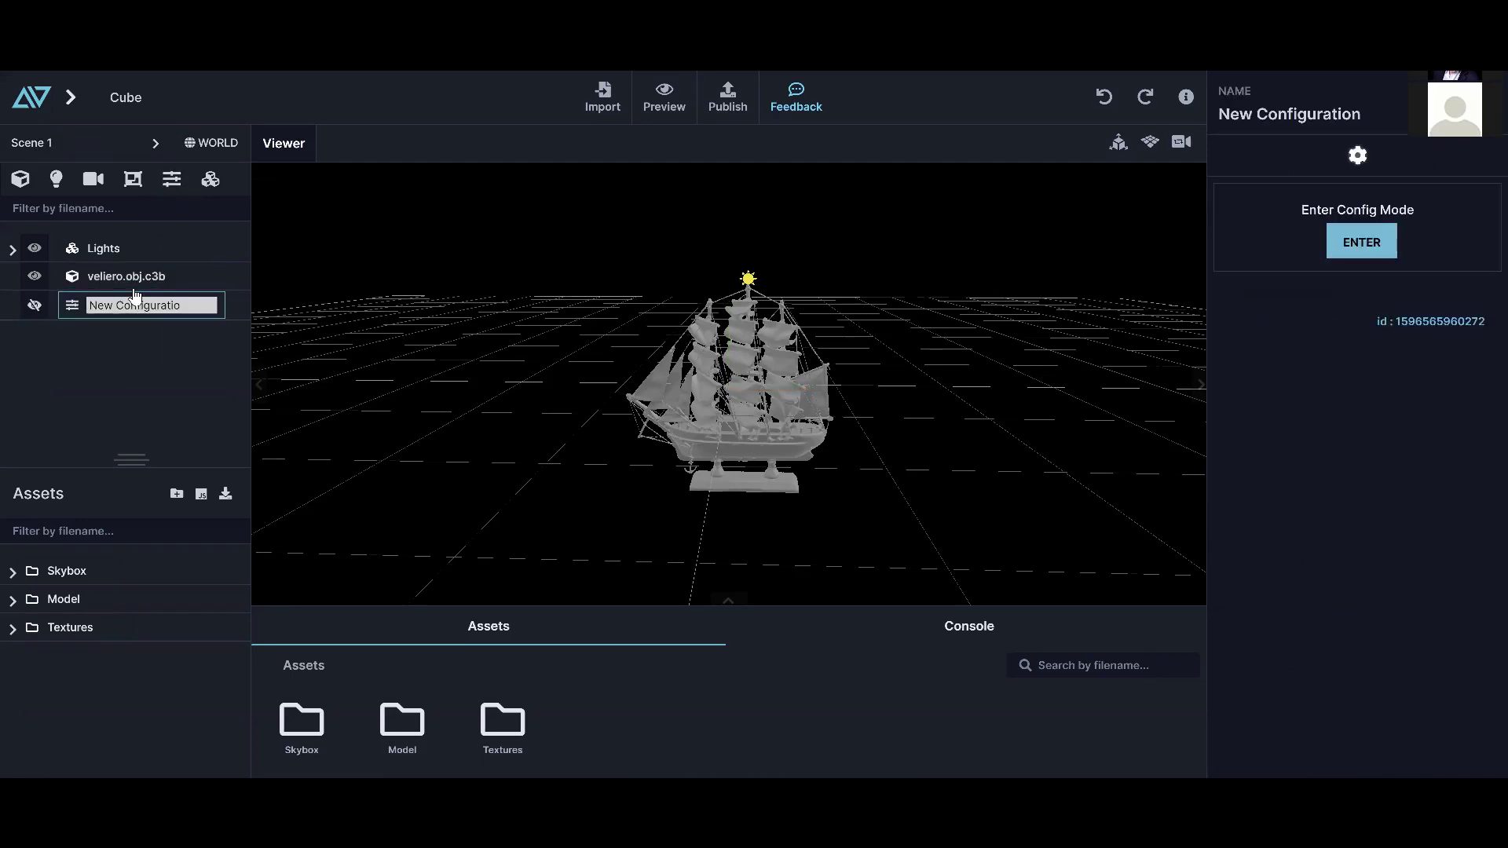
{"action": "key", "text": "BackSpace"}
{"action": "key", "text": "BackSpace"}
{"action": "key", "text": "BackSpace"}
{"action": "key", "text": "BackSpace"}
{"action": "key", "text": "BackSpace"}
{"action": "key", "text": "BackSpace"}
{"action": "key", "text": "BackSpace"}
{"action": "key", "text": "BackSpace"}
{"action": "key", "text": "BackSpace"}
{"action": "key", "text": "BackSpace"}
{"action": "key", "text": "BackSpace"}
{"action": "key", "text": "BackSpace"}
{"action": "key", "text": "BackSpace"}
{"action": "key", "text": "BackSpace"}
{"action": "key", "text": "BackSpace"}
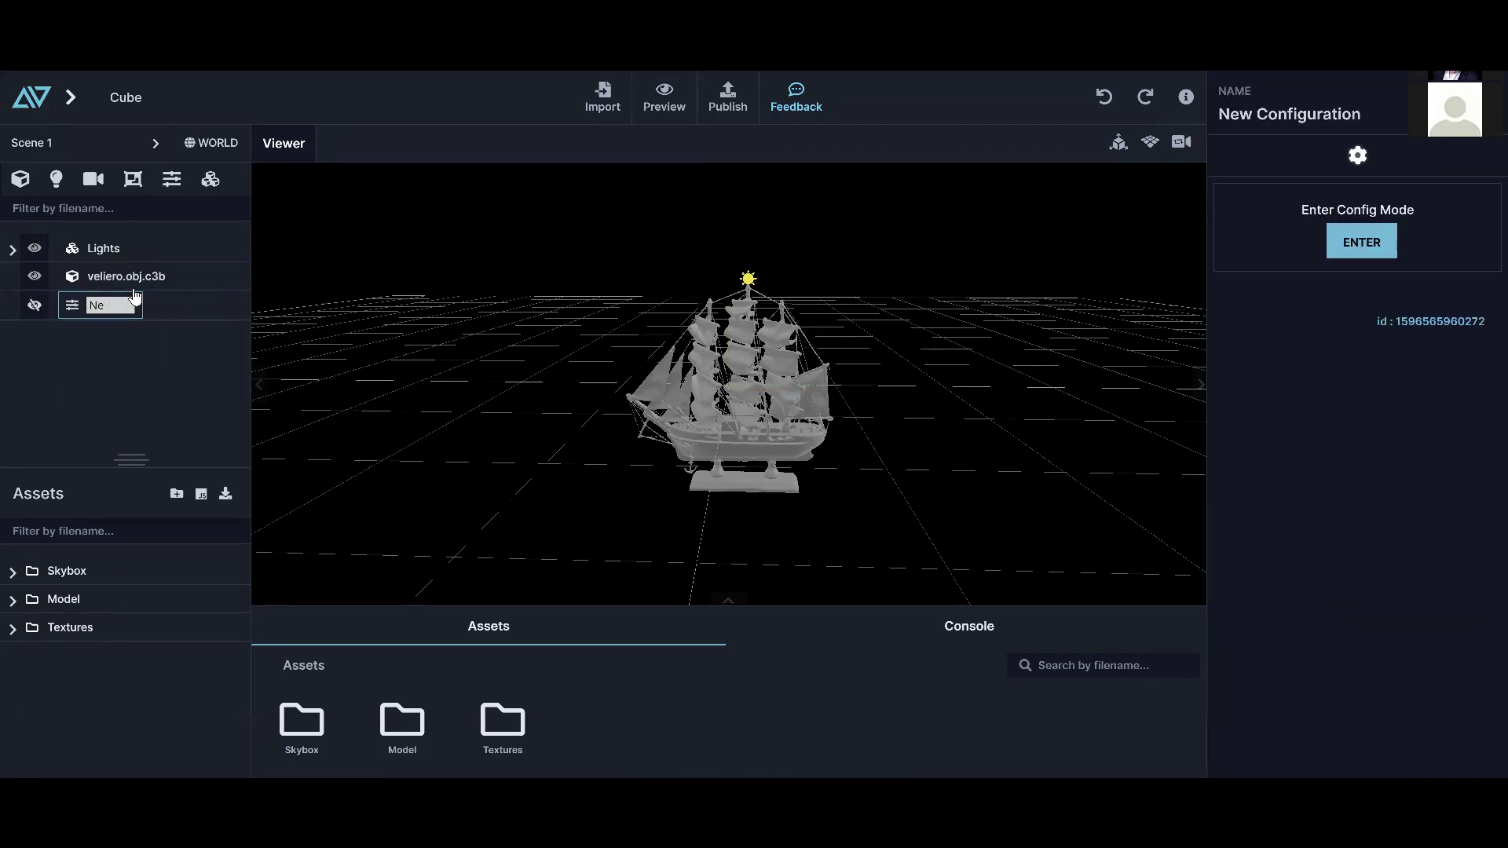
{"action": "type", "text": "RED"}
{"action": "left_click", "coordinate": [67, 364]}
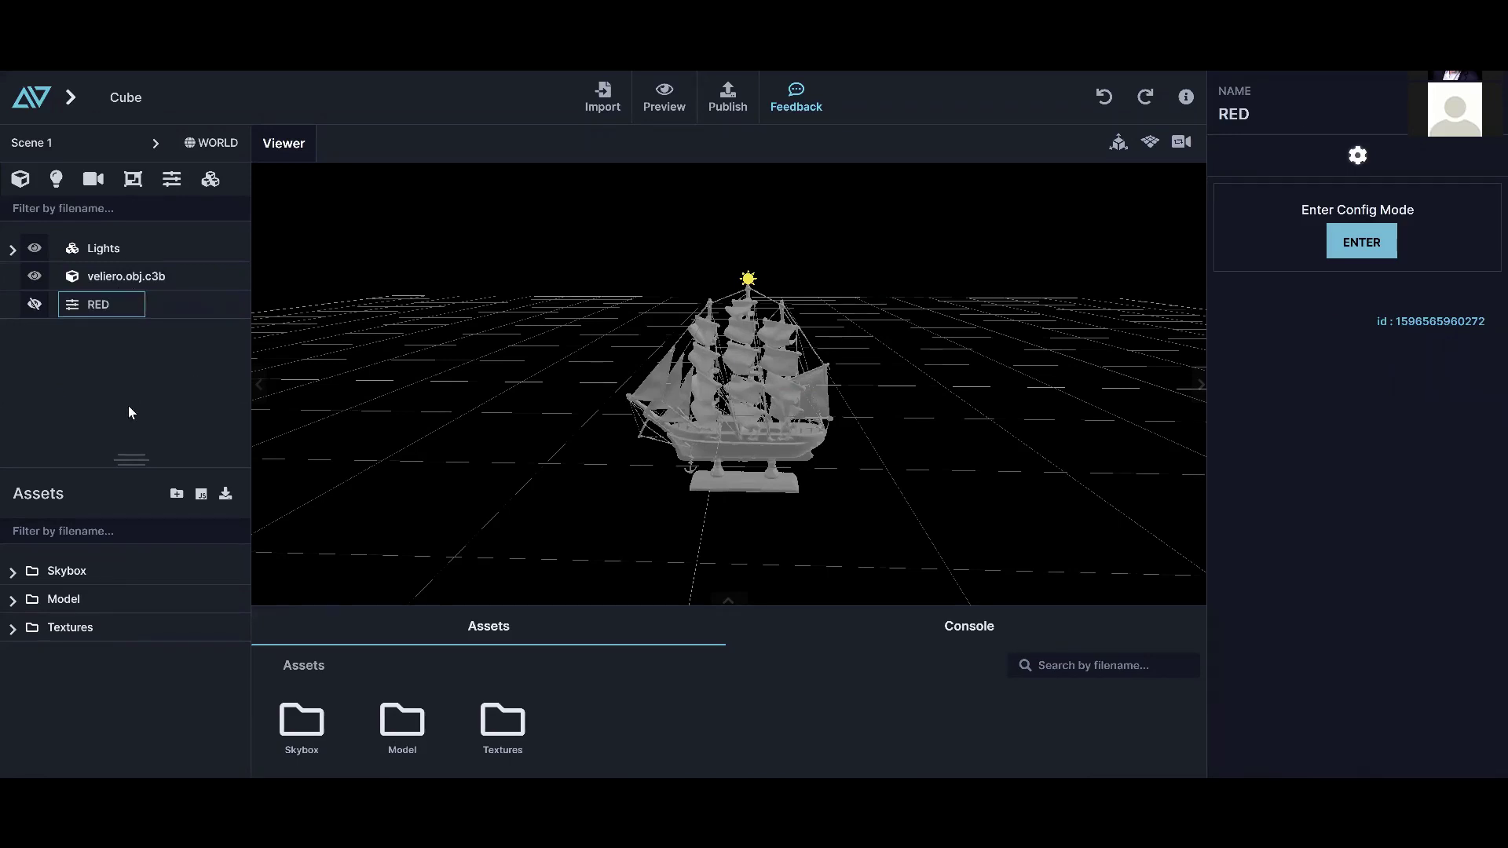
In the RED configuration's config mode, set the ship's albedo to dark red (RGB 143, 14, 14), and exit config mode
{"action": "left_click", "coordinate": [1338, 241]}
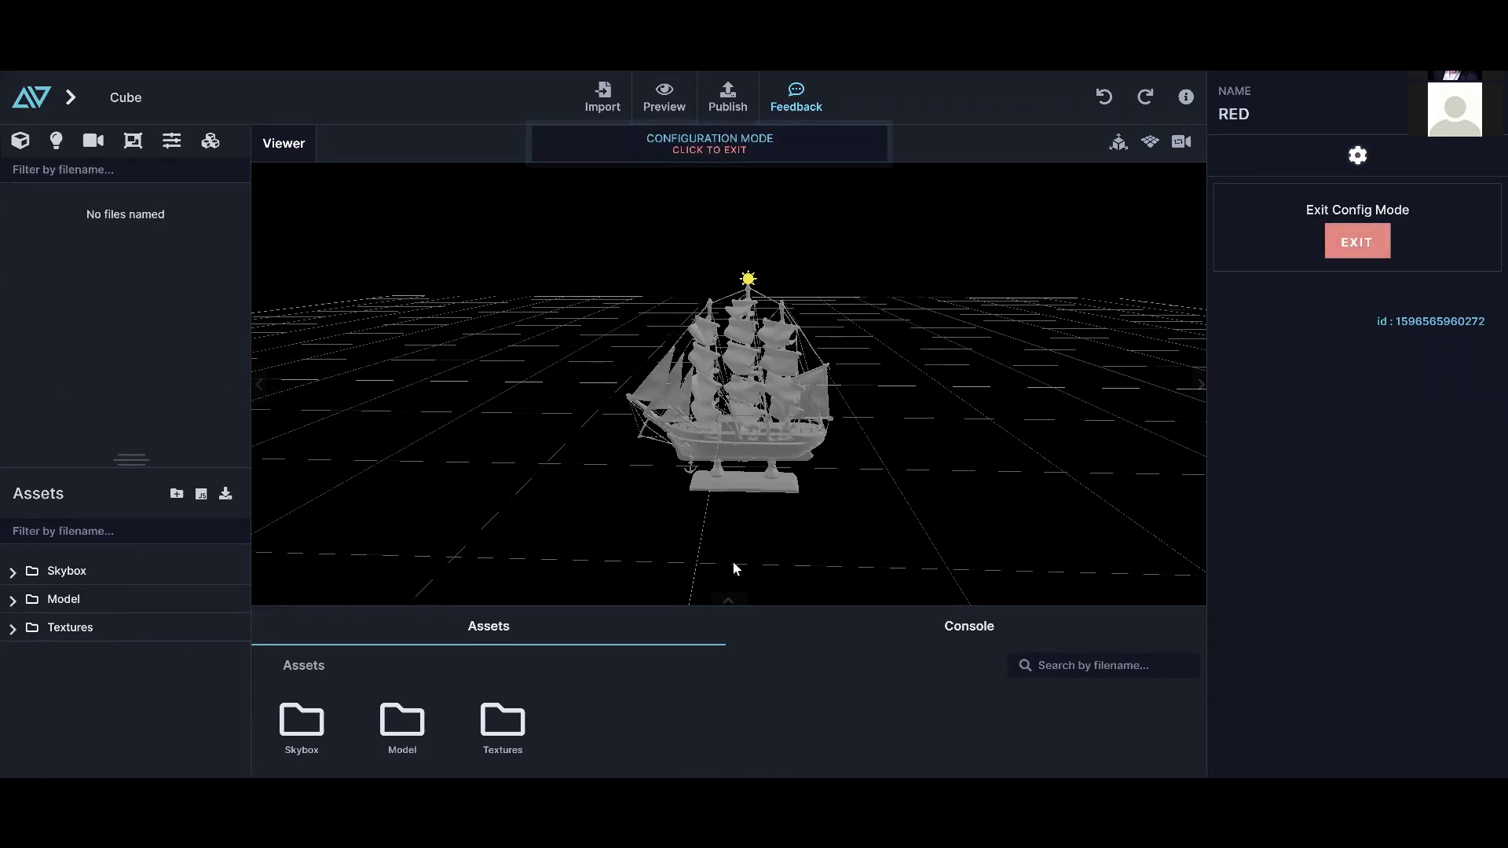
{"action": "left_click", "coordinate": [757, 452]}
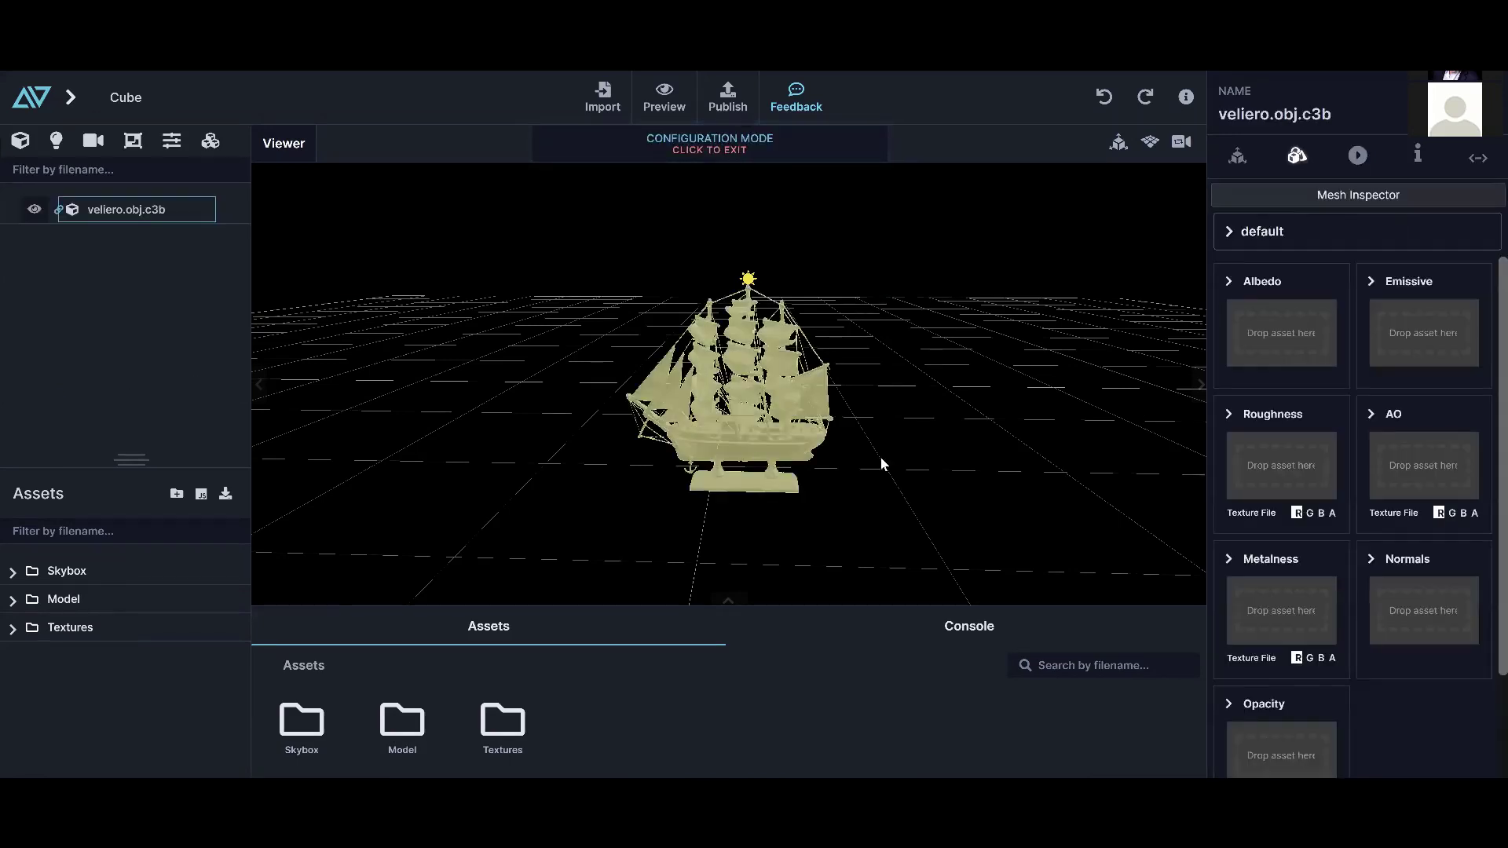
{"action": "left_click", "coordinate": [1252, 337]}
{"action": "left_click", "coordinate": [1244, 328]}
{"action": "left_click_drag", "start_coordinate": [1351, 391], "coordinate": [1486, 252]}
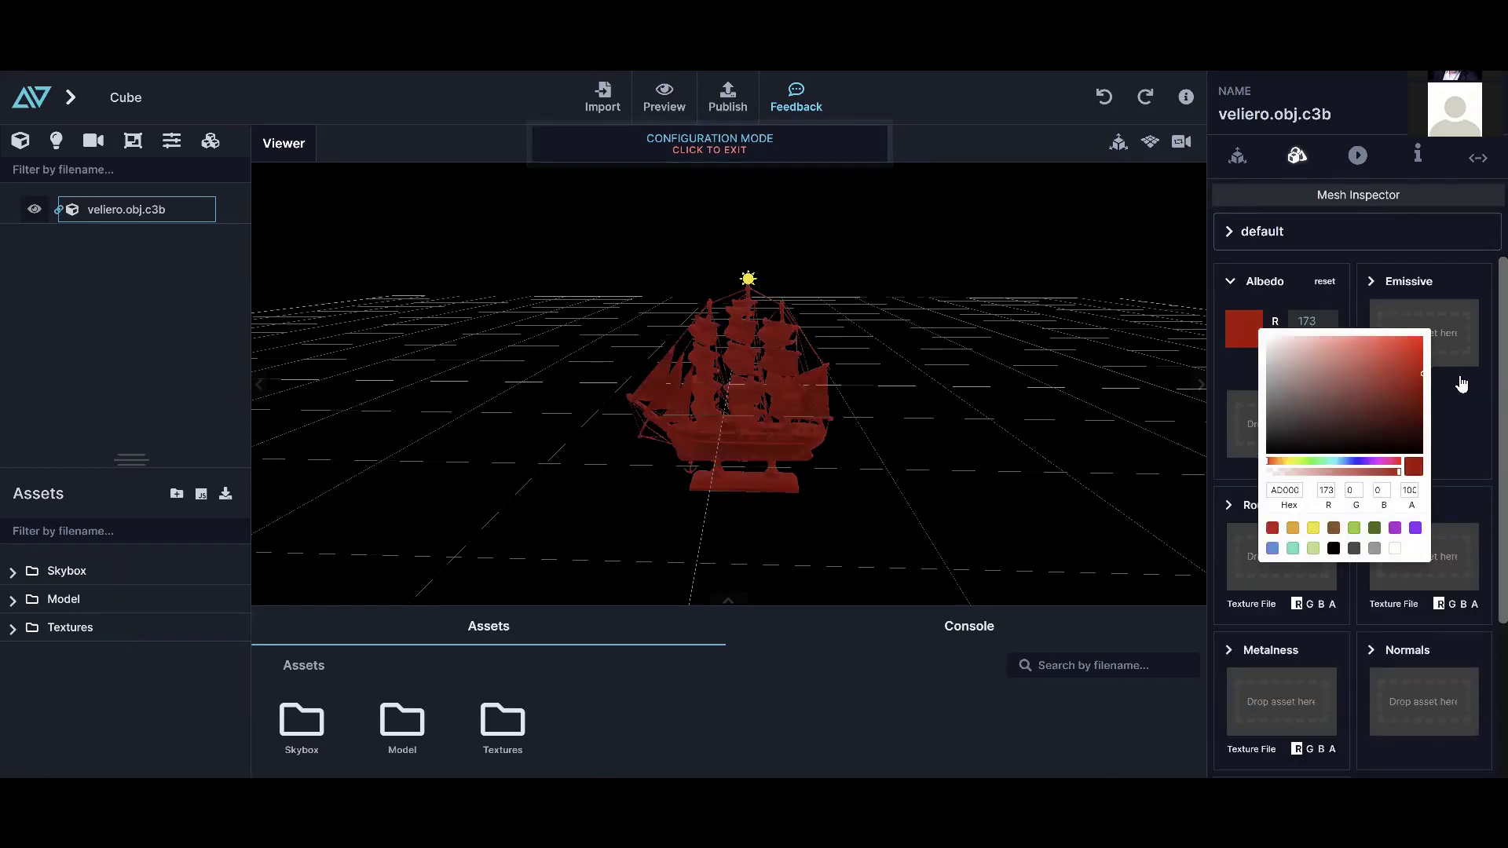
{"action": "left_click", "coordinate": [1407, 386]}
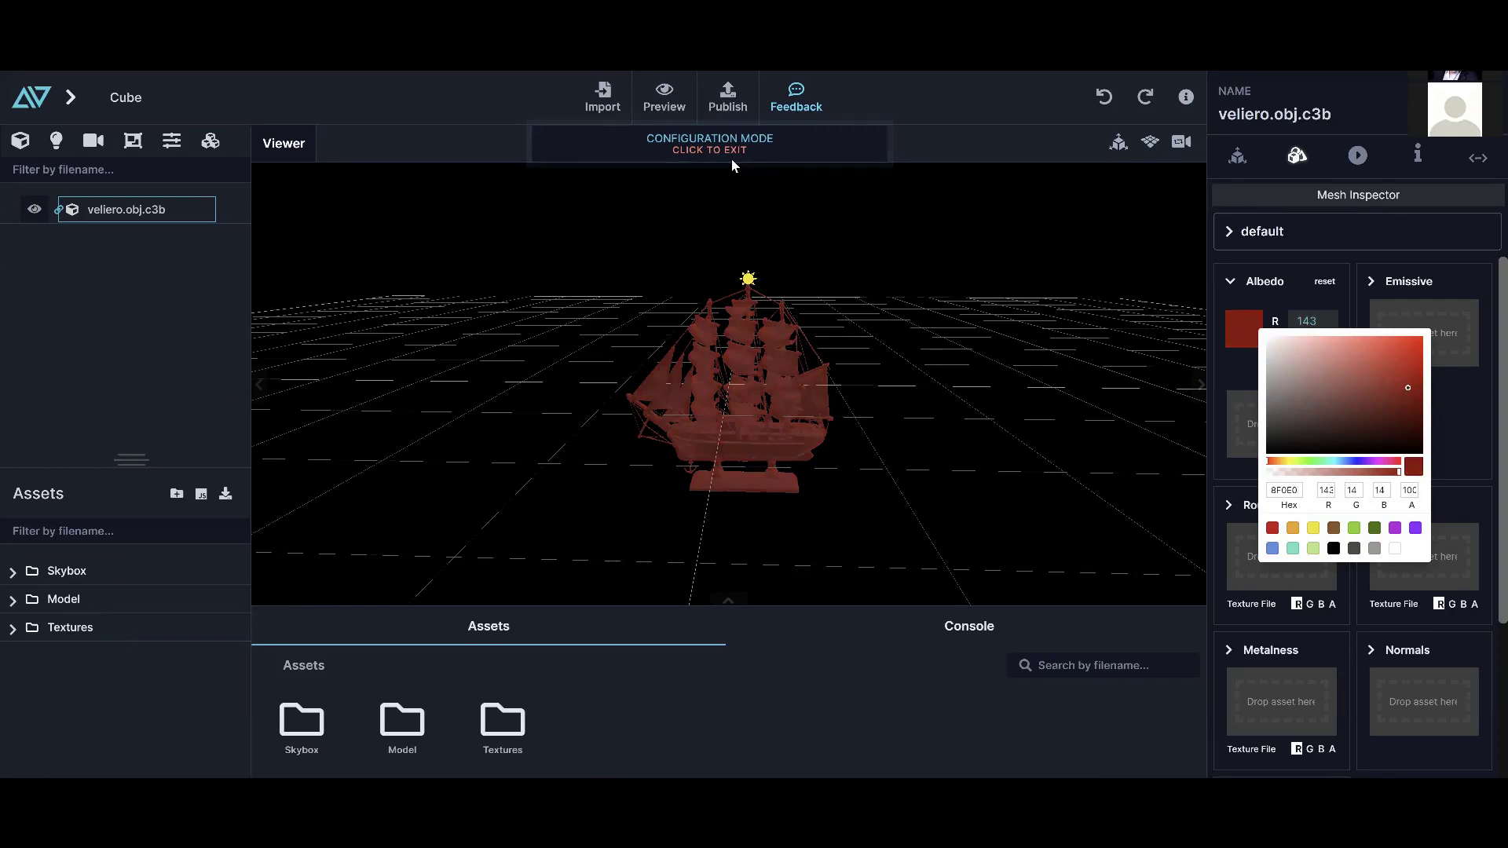
{"action": "left_click", "coordinate": [733, 155]}
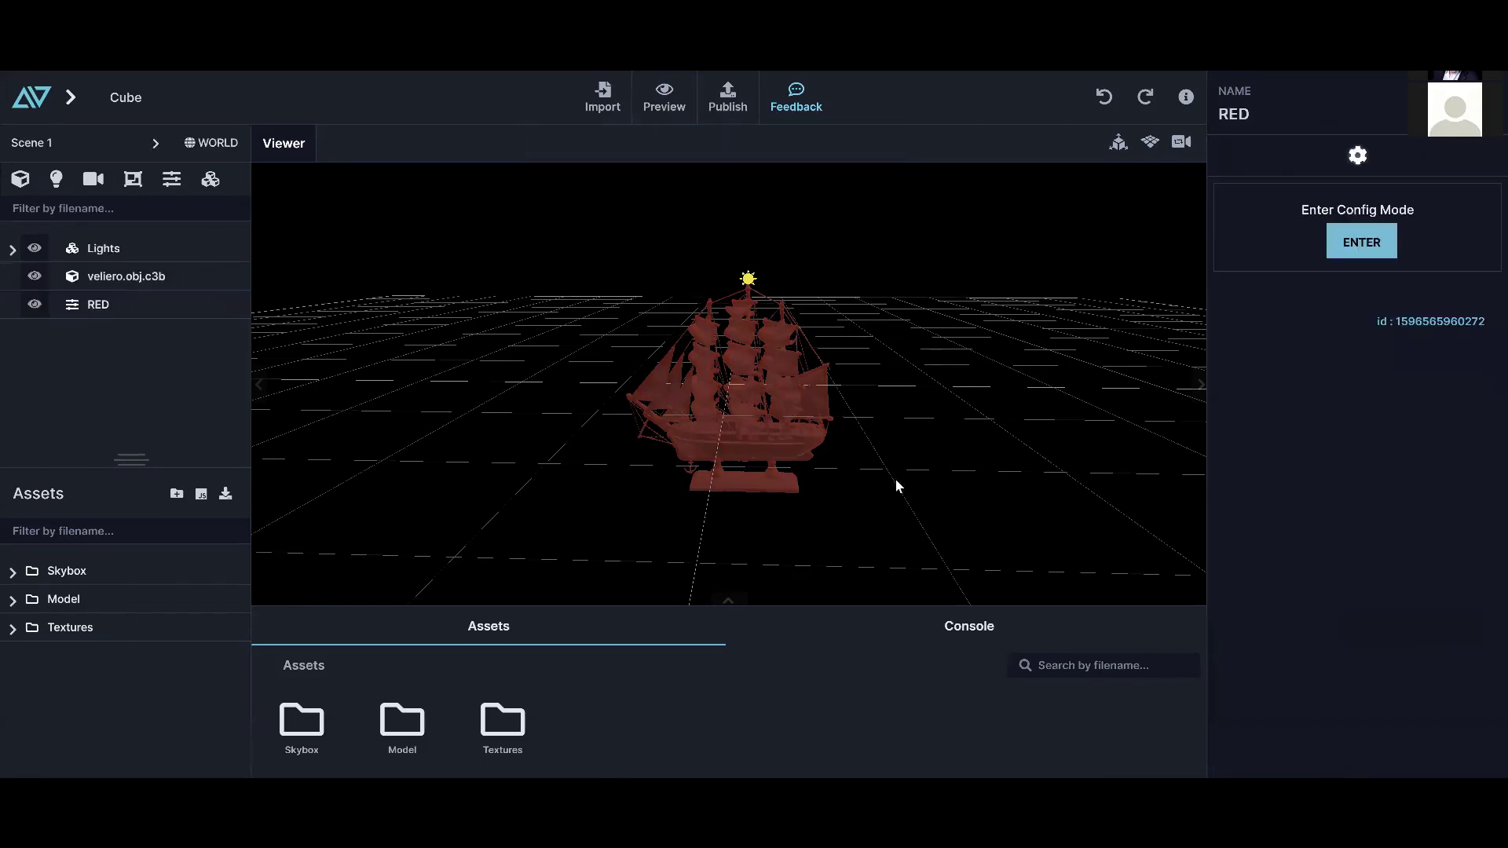
Check the RED configuration's effect on the ship by toggling its visibility off and back on
{"action": "left_click", "coordinate": [35, 306]}
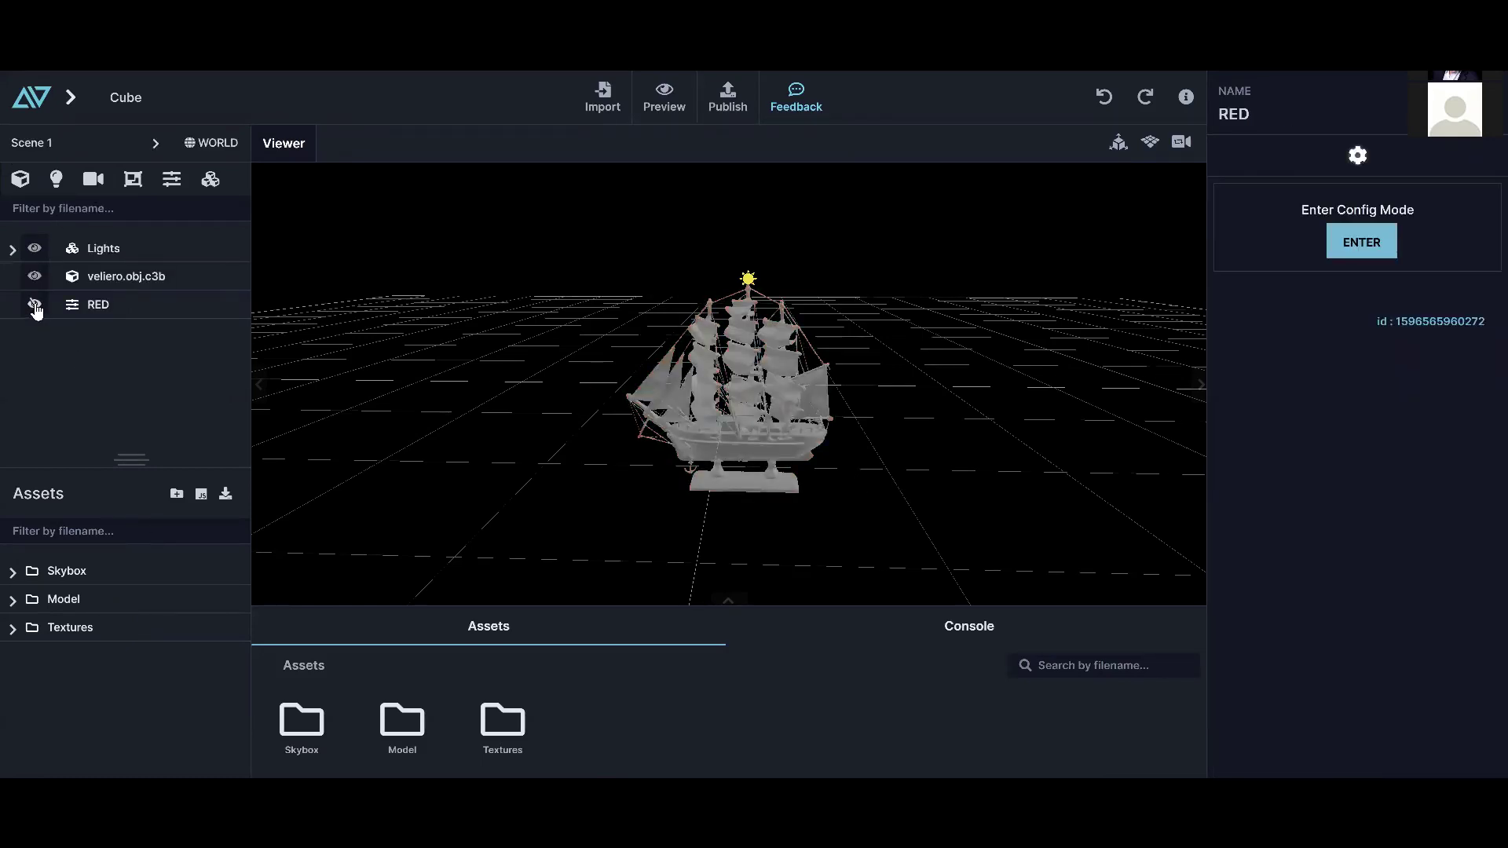
{"action": "left_click", "coordinate": [34, 305]}
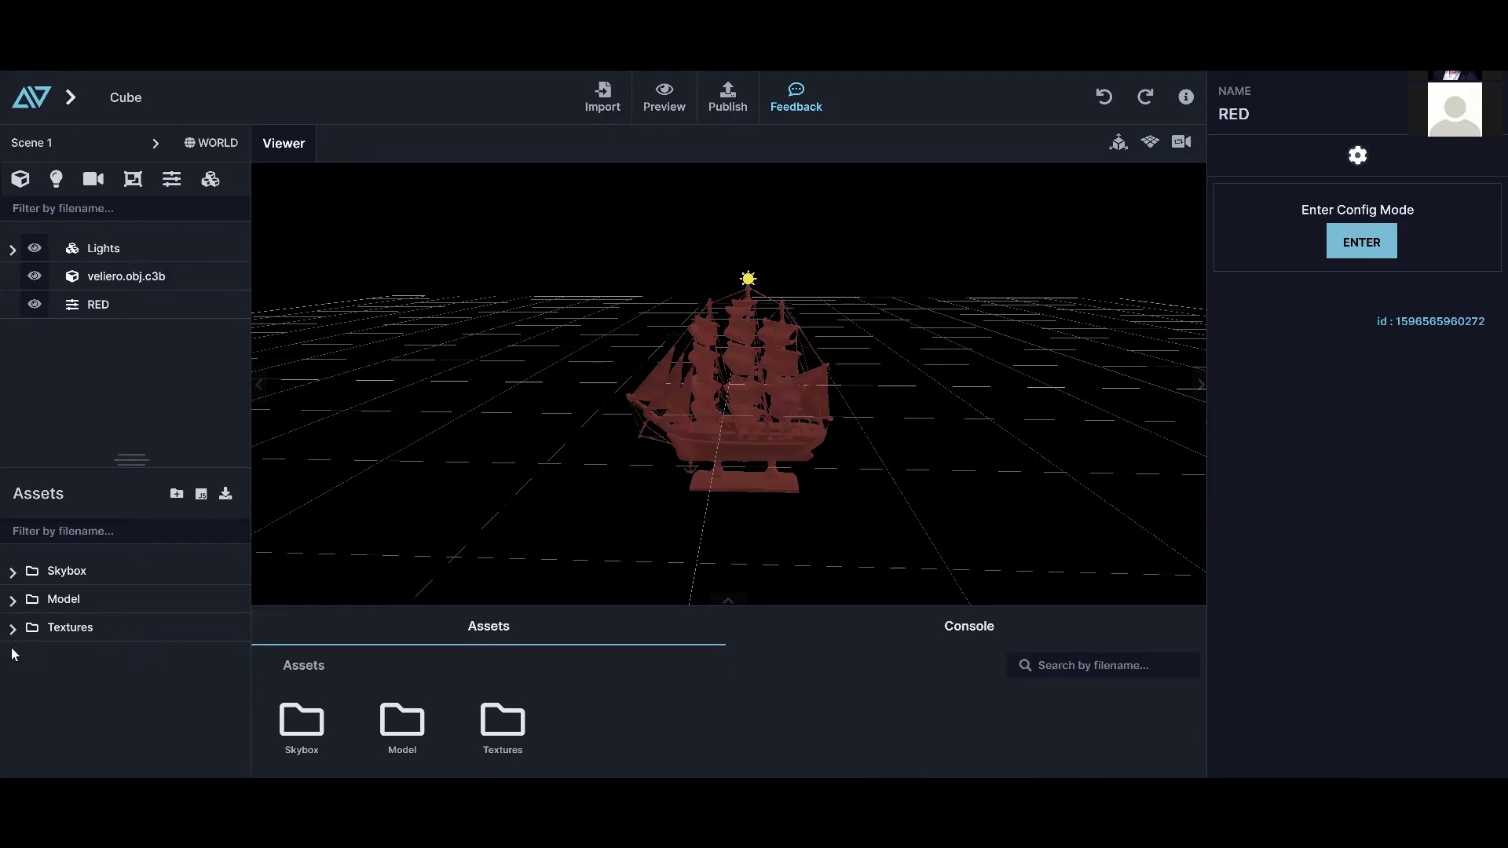
{"action": "left_click", "coordinate": [202, 496]}
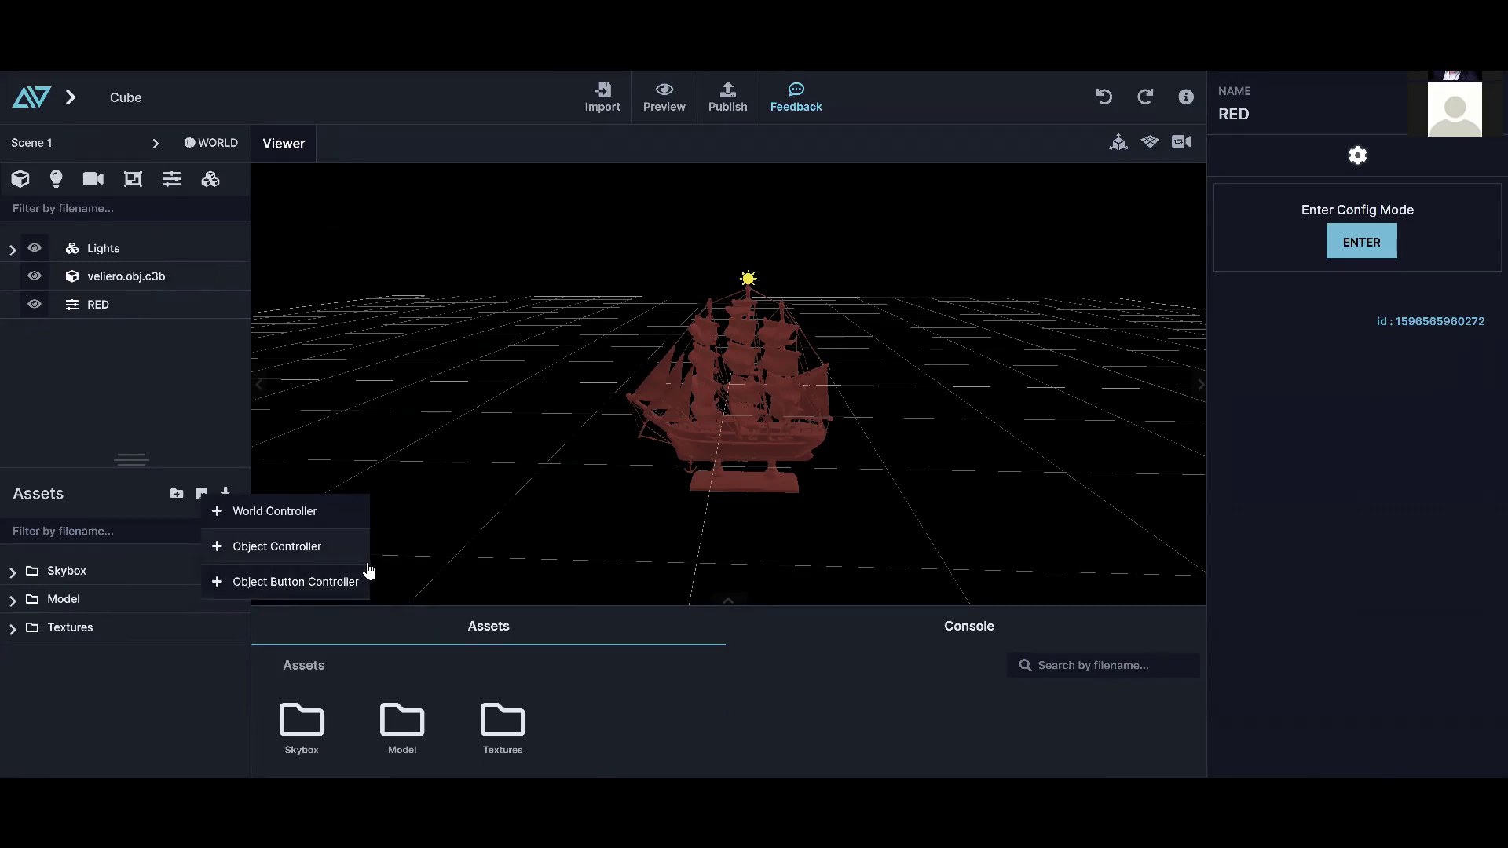
{"action": "left_click", "coordinate": [129, 686]}
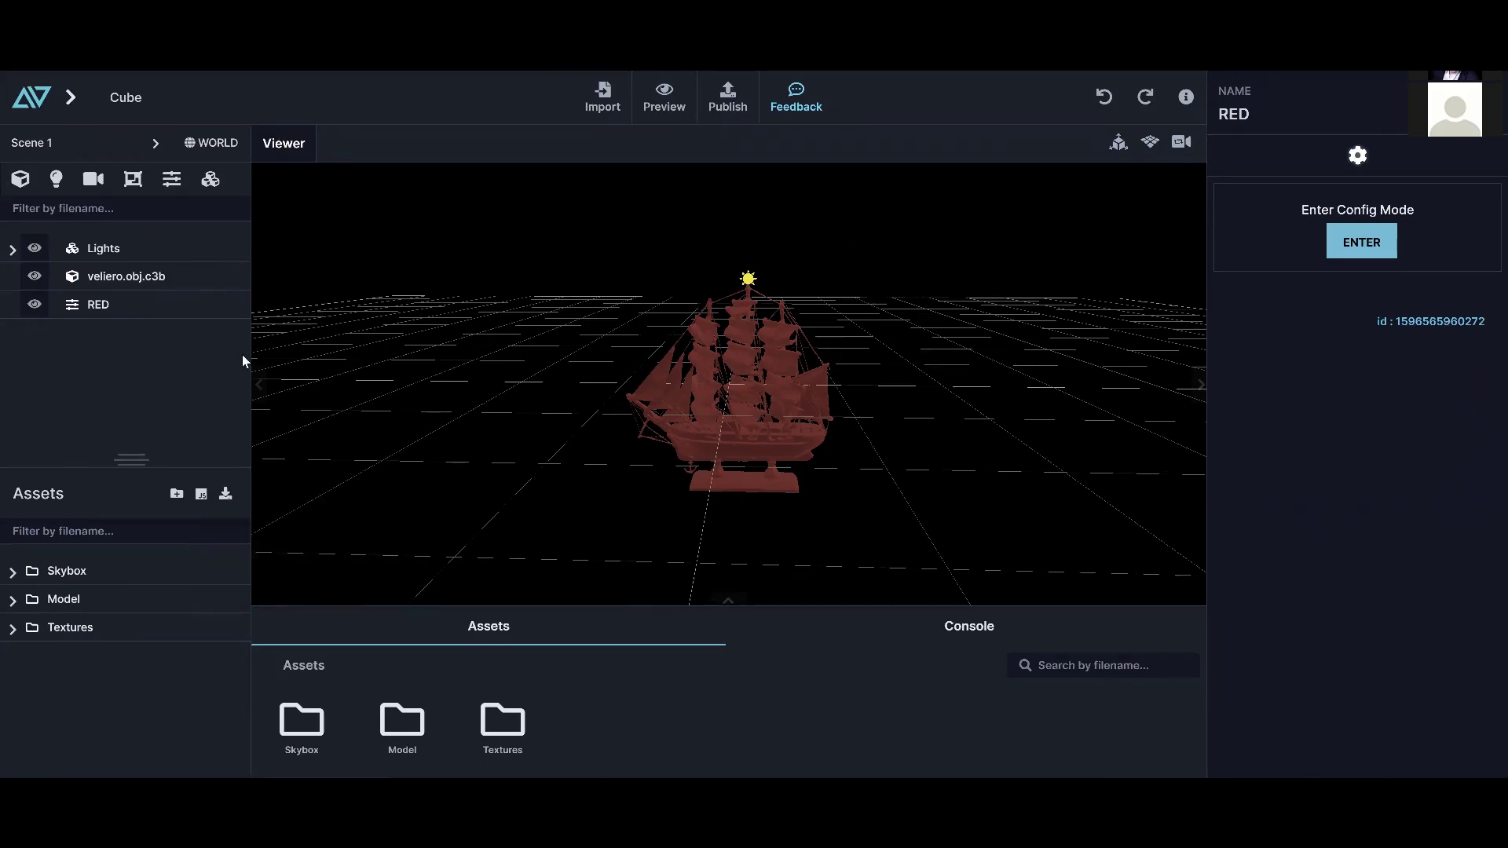
Add a HUD to the scene and place a square inside it
{"action": "left_click", "coordinate": [133, 179]}
{"action": "right_click", "coordinate": [107, 333]}
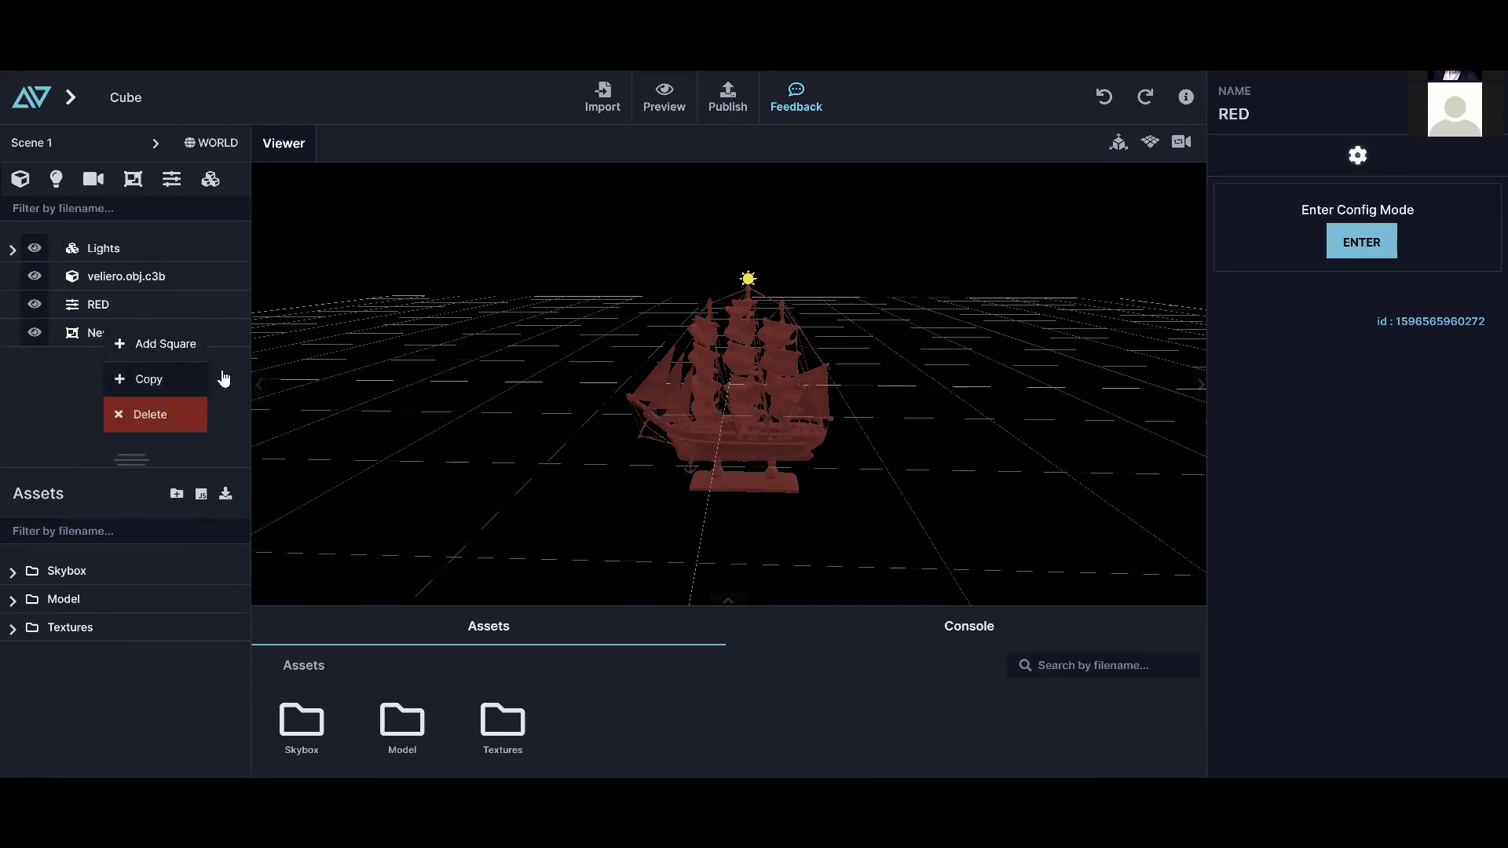
{"action": "left_click", "coordinate": [746, 390]}
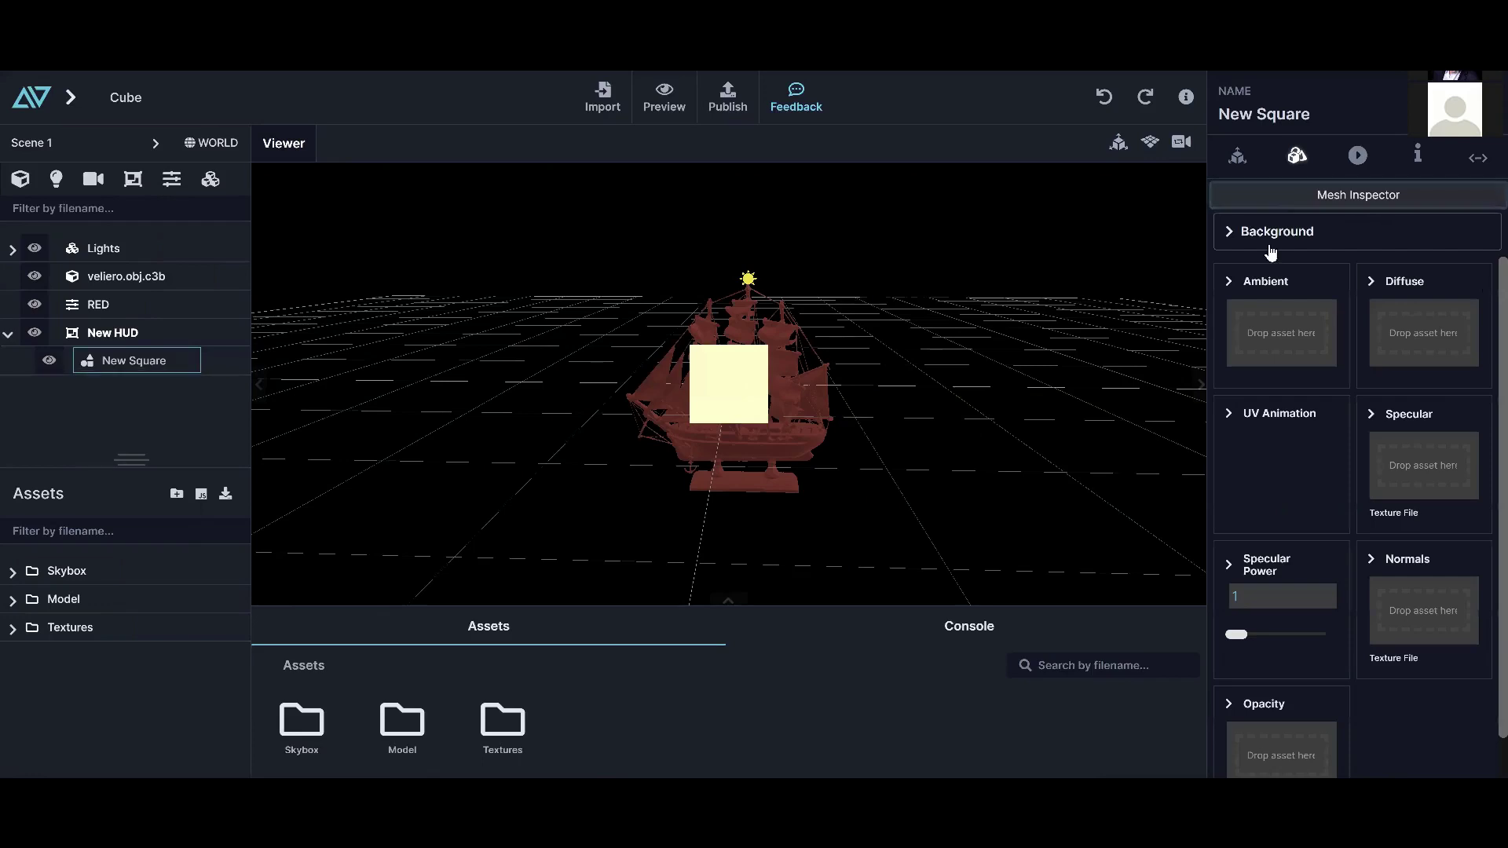
Set the HUD square's anchor X and Y to 0
{"action": "left_click", "coordinate": [1237, 156]}
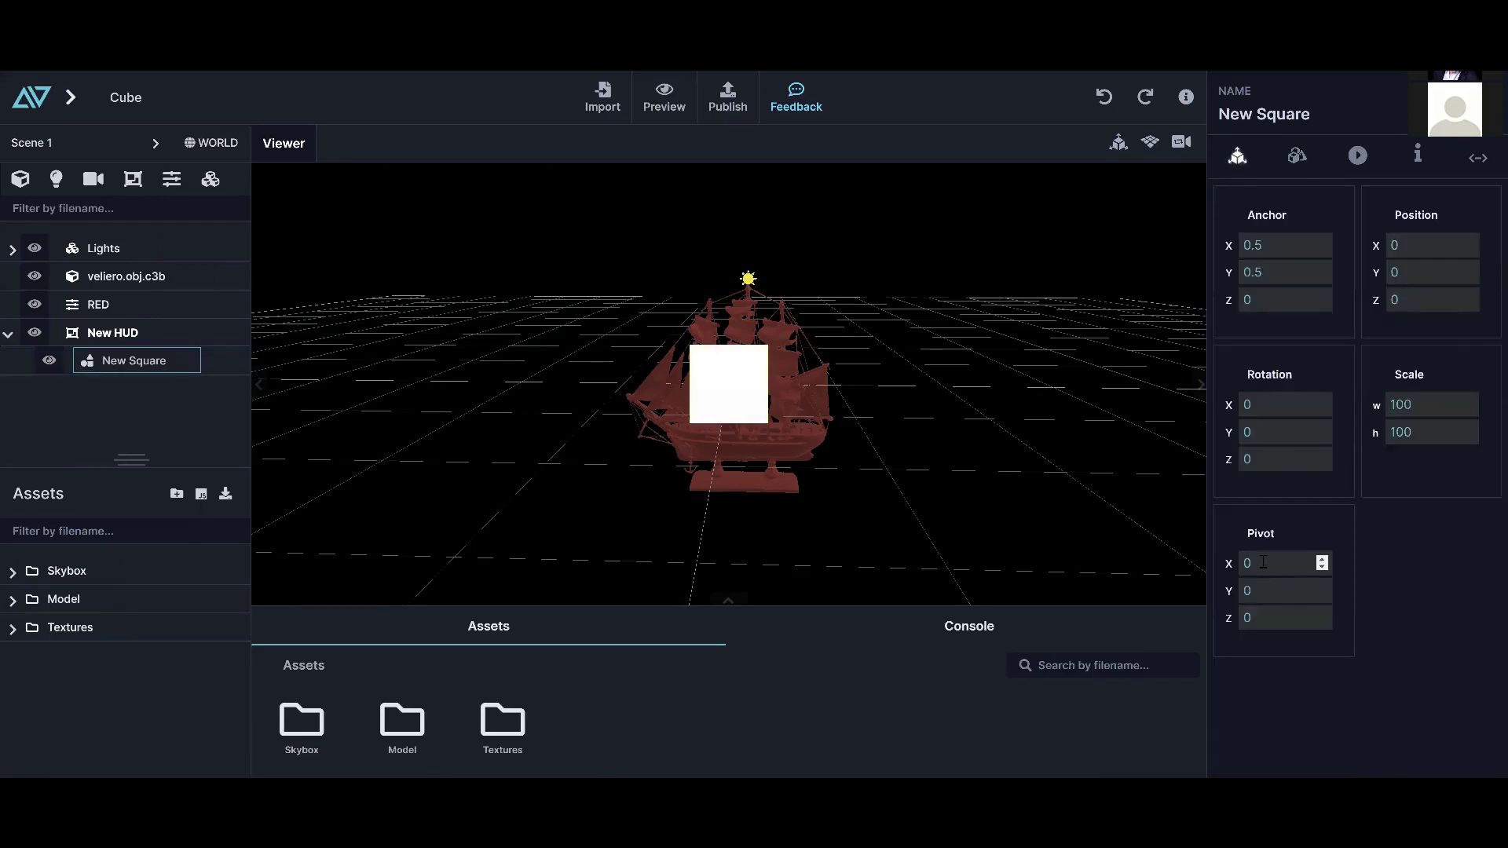
{"action": "double_click", "coordinate": [1253, 245]}
{"action": "type", "text": "0"}
{"action": "double_click", "coordinate": [1253, 272]}
{"action": "type", "text": "0"}
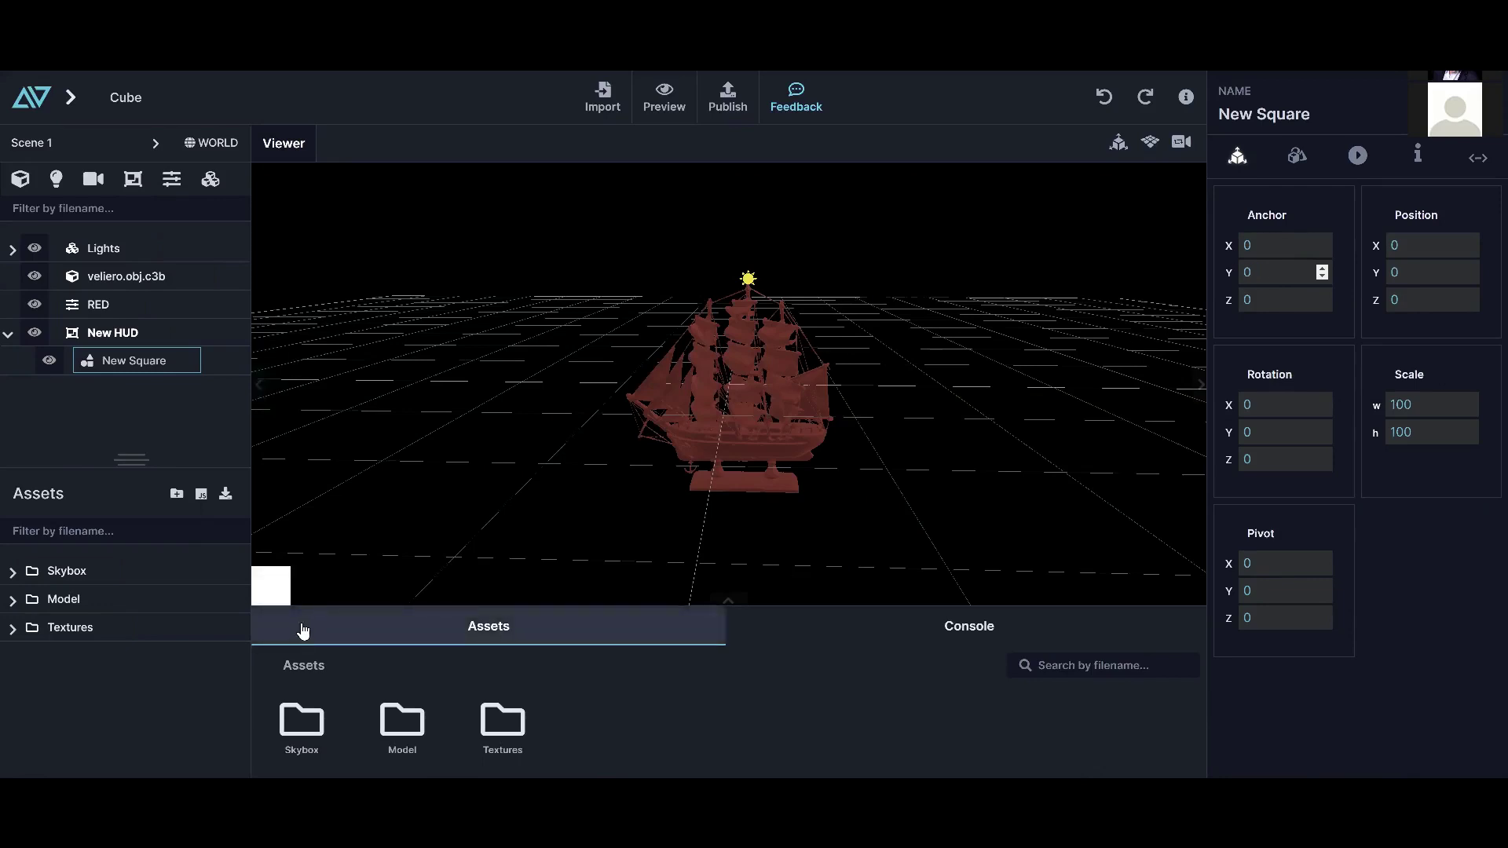
{"action": "left_click", "coordinate": [267, 585]}
{"action": "left_click", "coordinate": [283, 585]}
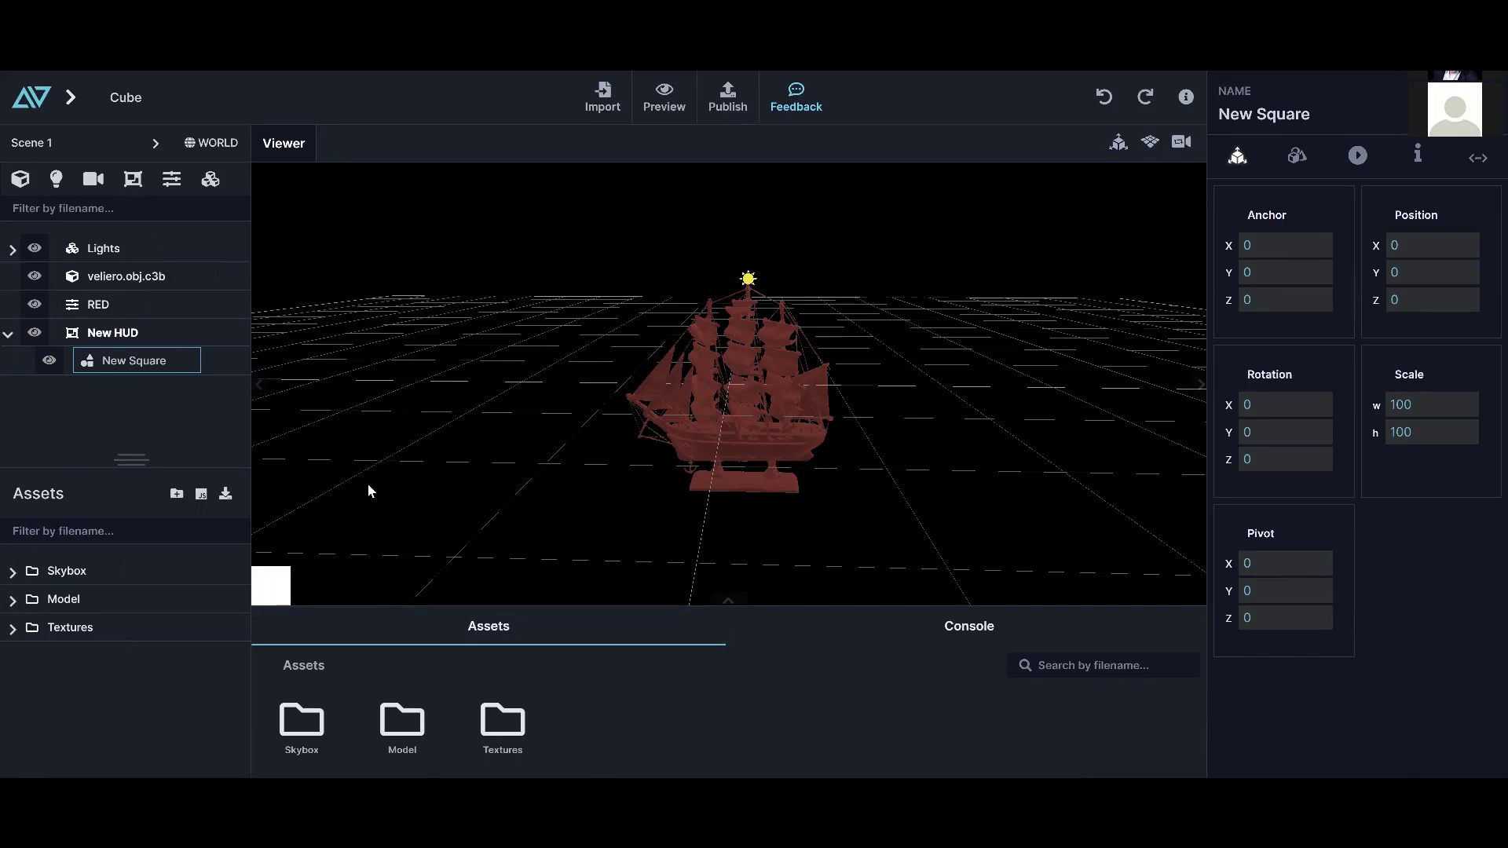
Create an Object Button Controller script and assign it to the HUD square's code slot
{"action": "left_click", "coordinate": [7, 336]}
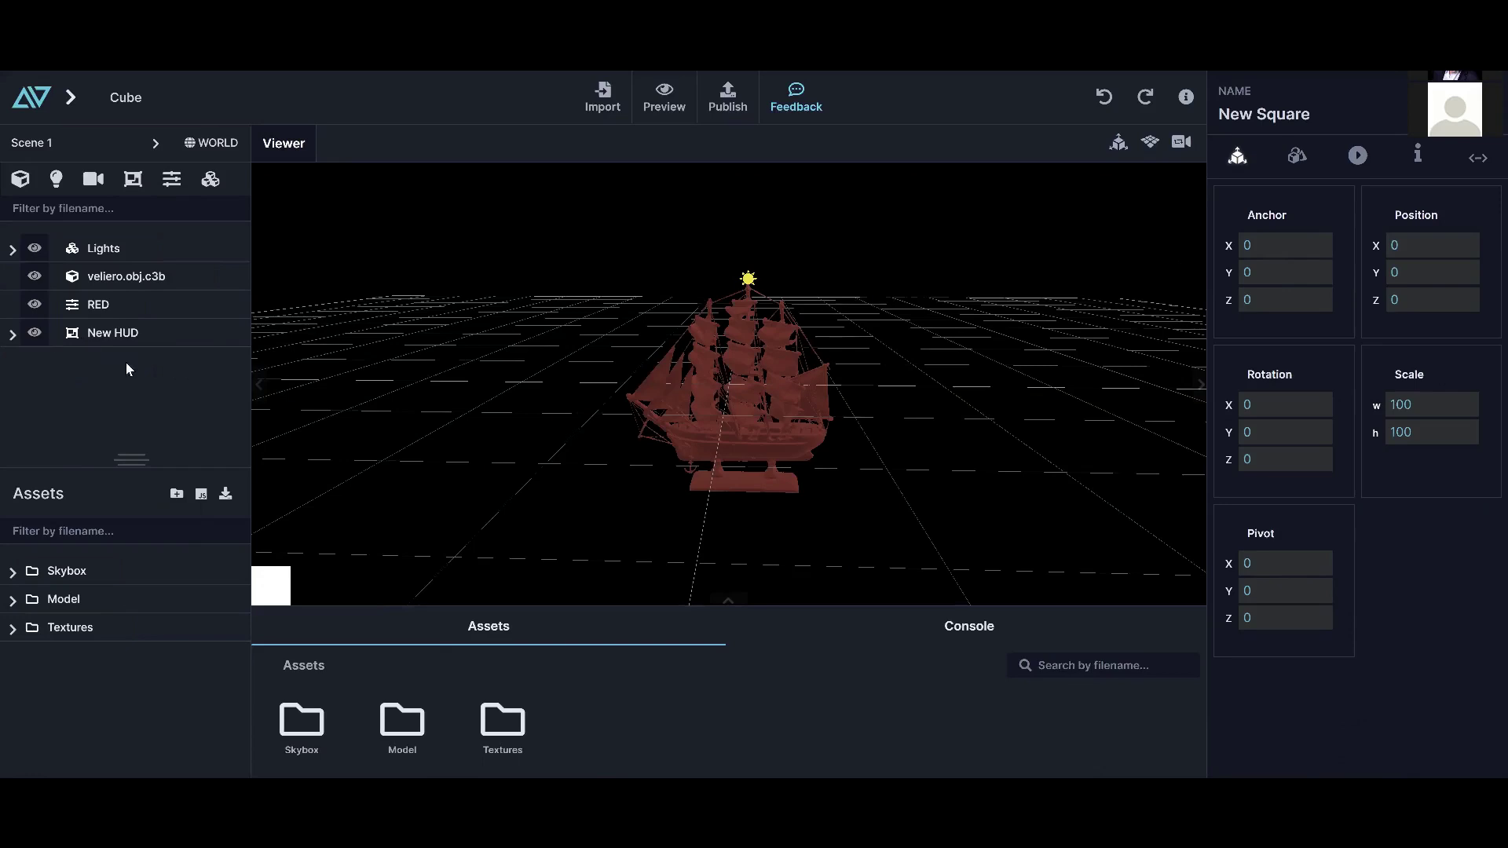
{"action": "left_click", "coordinate": [198, 497]}
{"action": "left_click", "coordinate": [234, 590]}
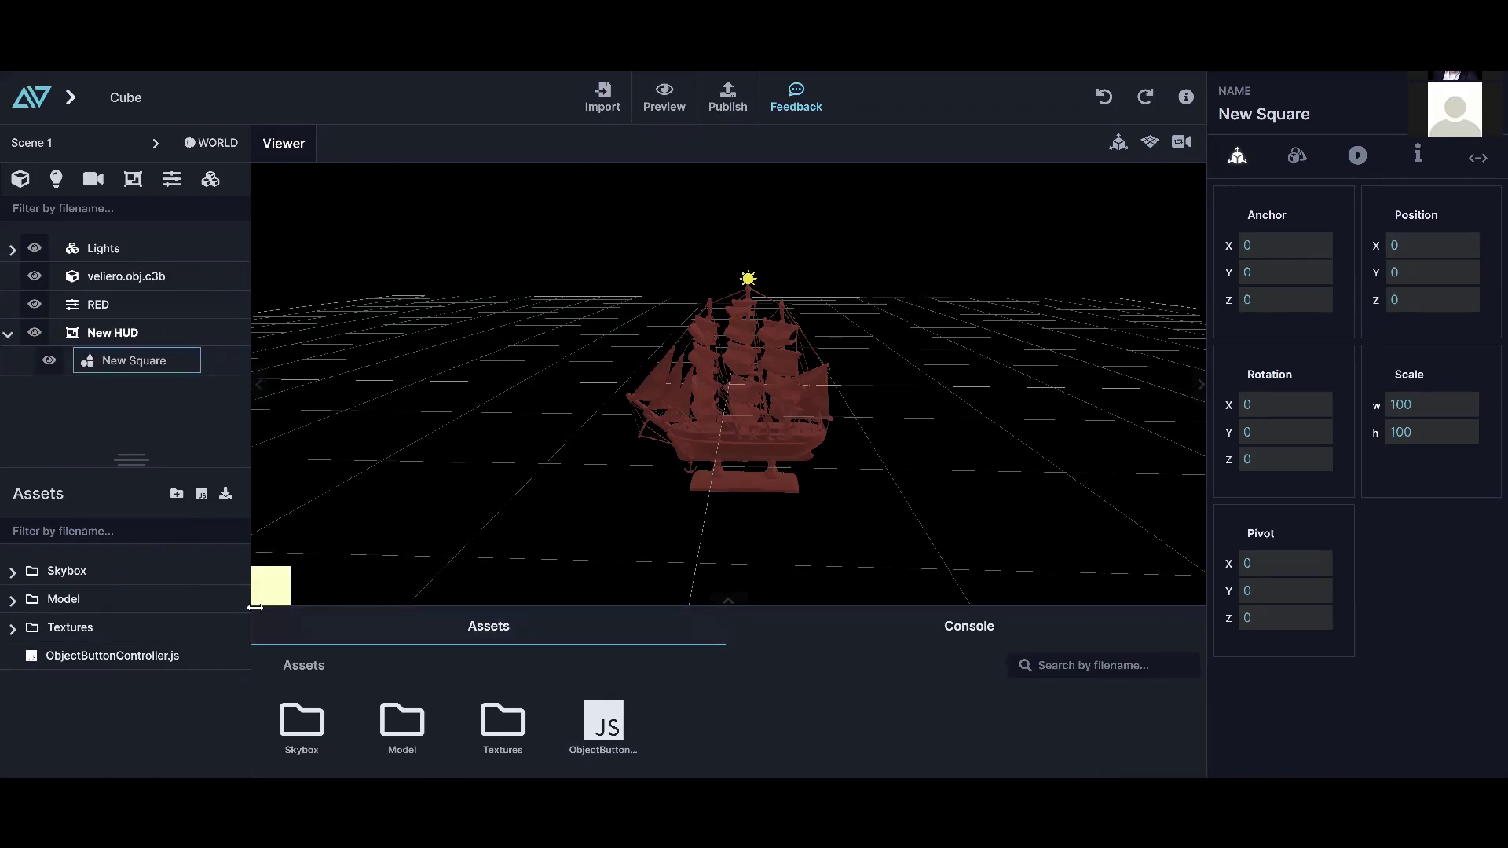
{"action": "left_click", "coordinate": [1478, 157]}
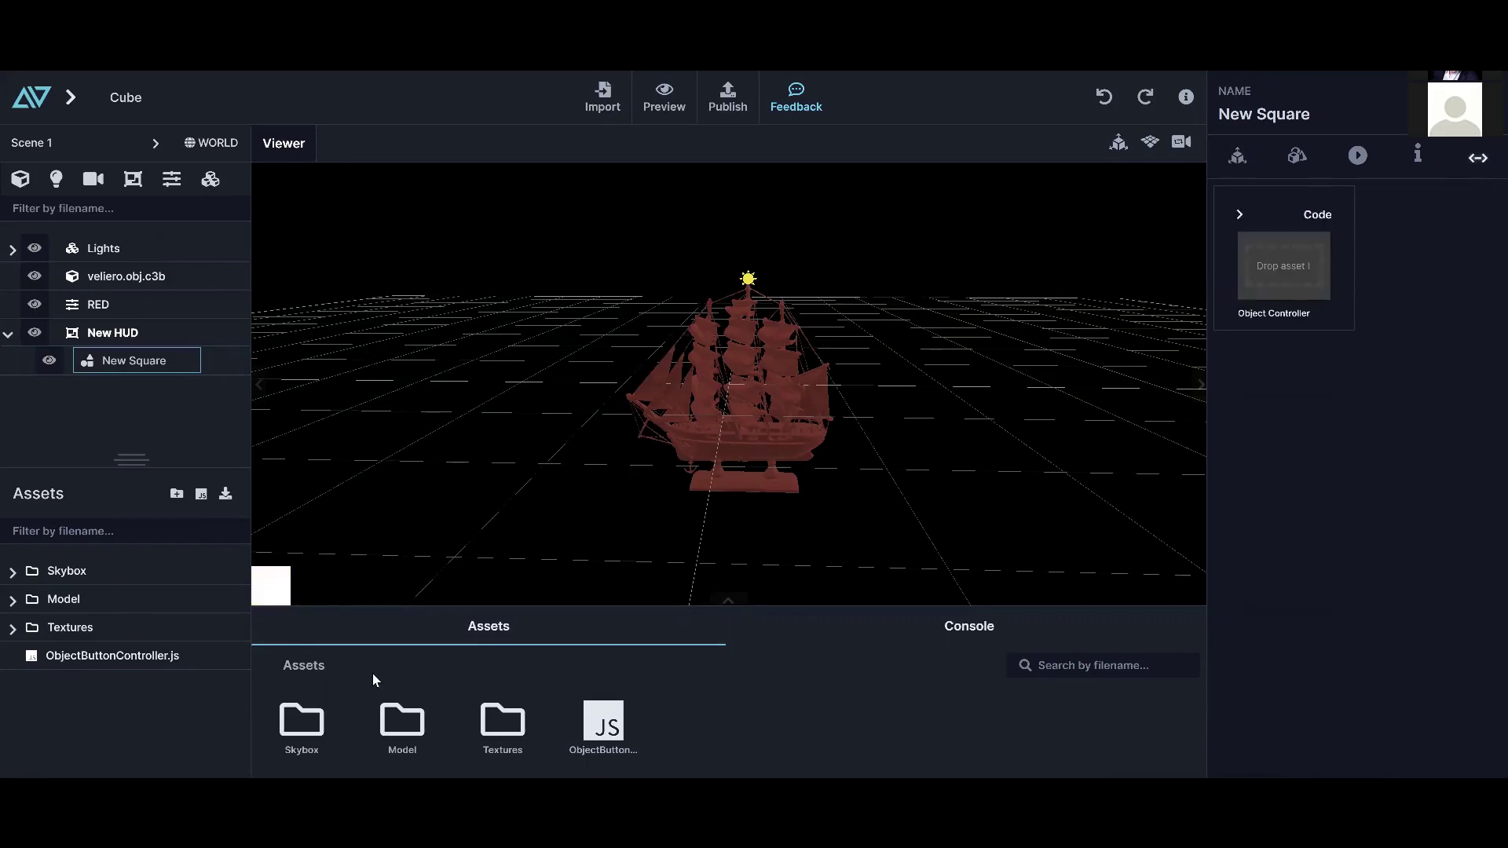
{"action": "left_click_drag", "start_coordinate": [83, 656], "coordinate": [1277, 284]}
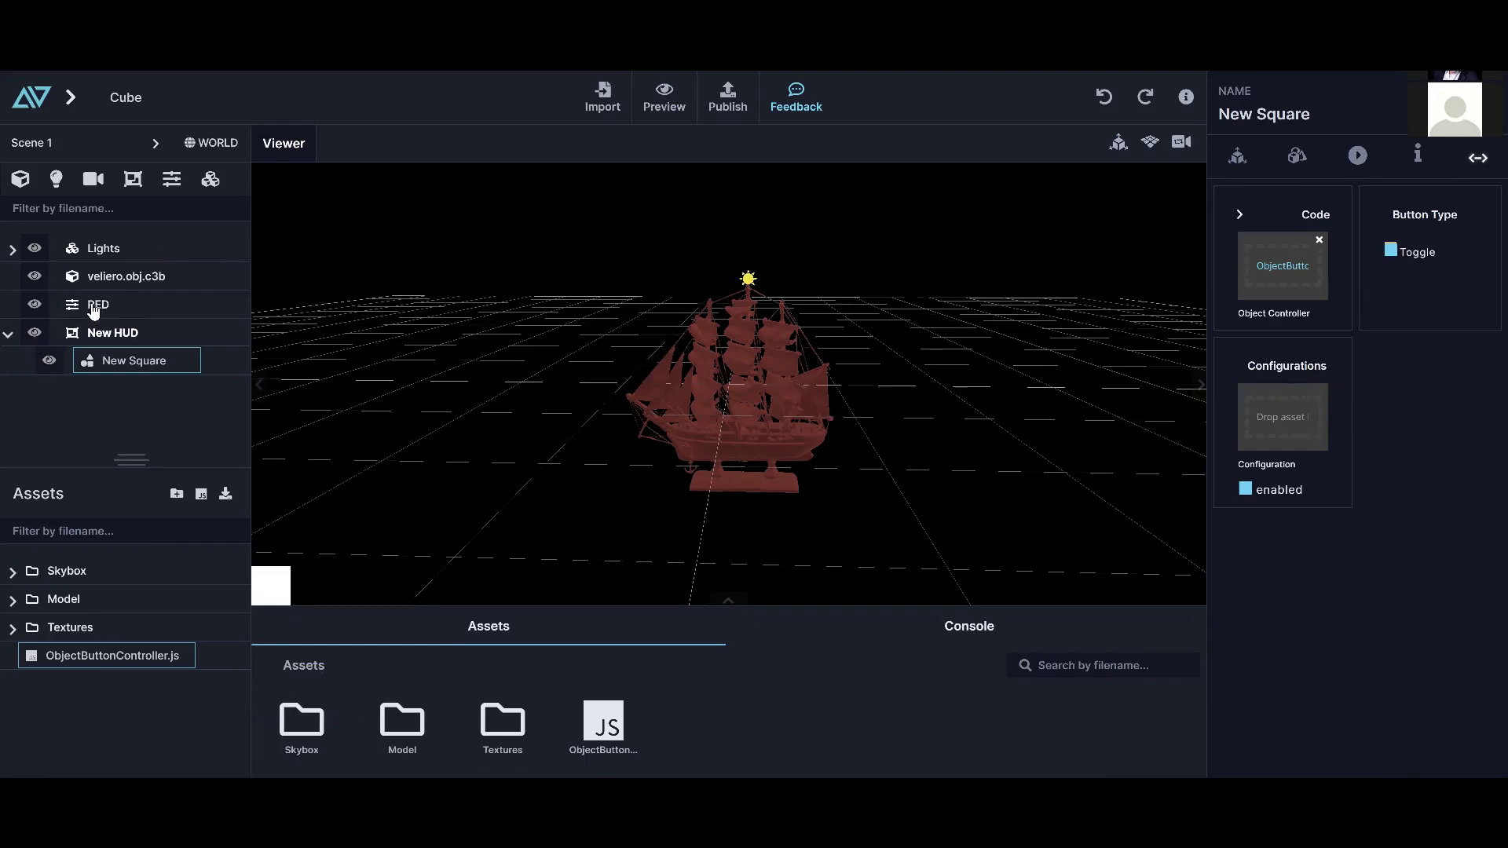
Assign the RED configuration to the square's button controller, keeping the second, empty configuration slot enabled
{"action": "left_click_drag", "start_coordinate": [80, 311], "coordinate": [1281, 404]}
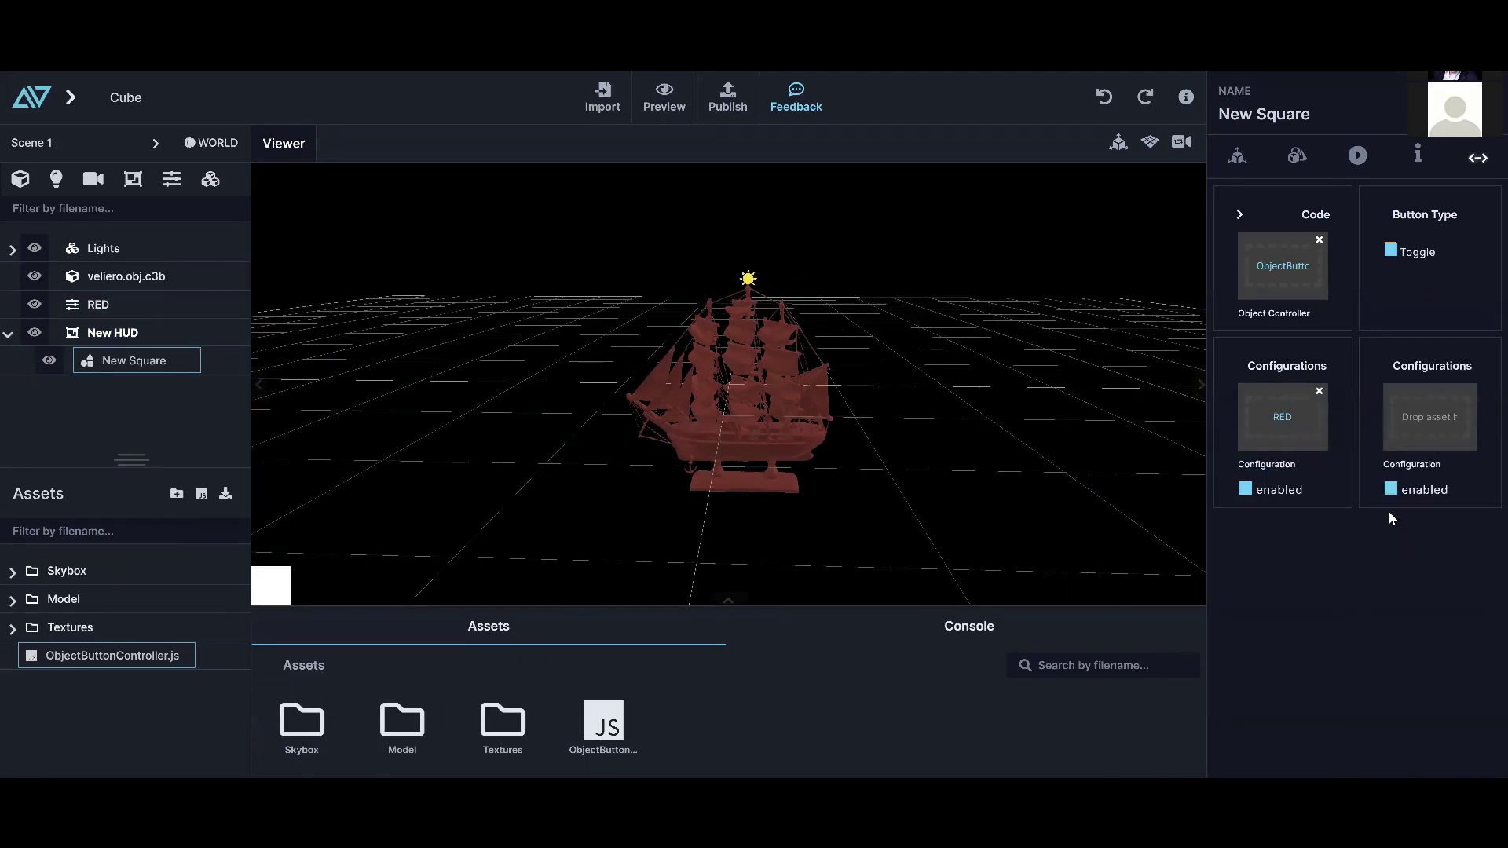
{"action": "left_click", "coordinate": [1388, 490]}
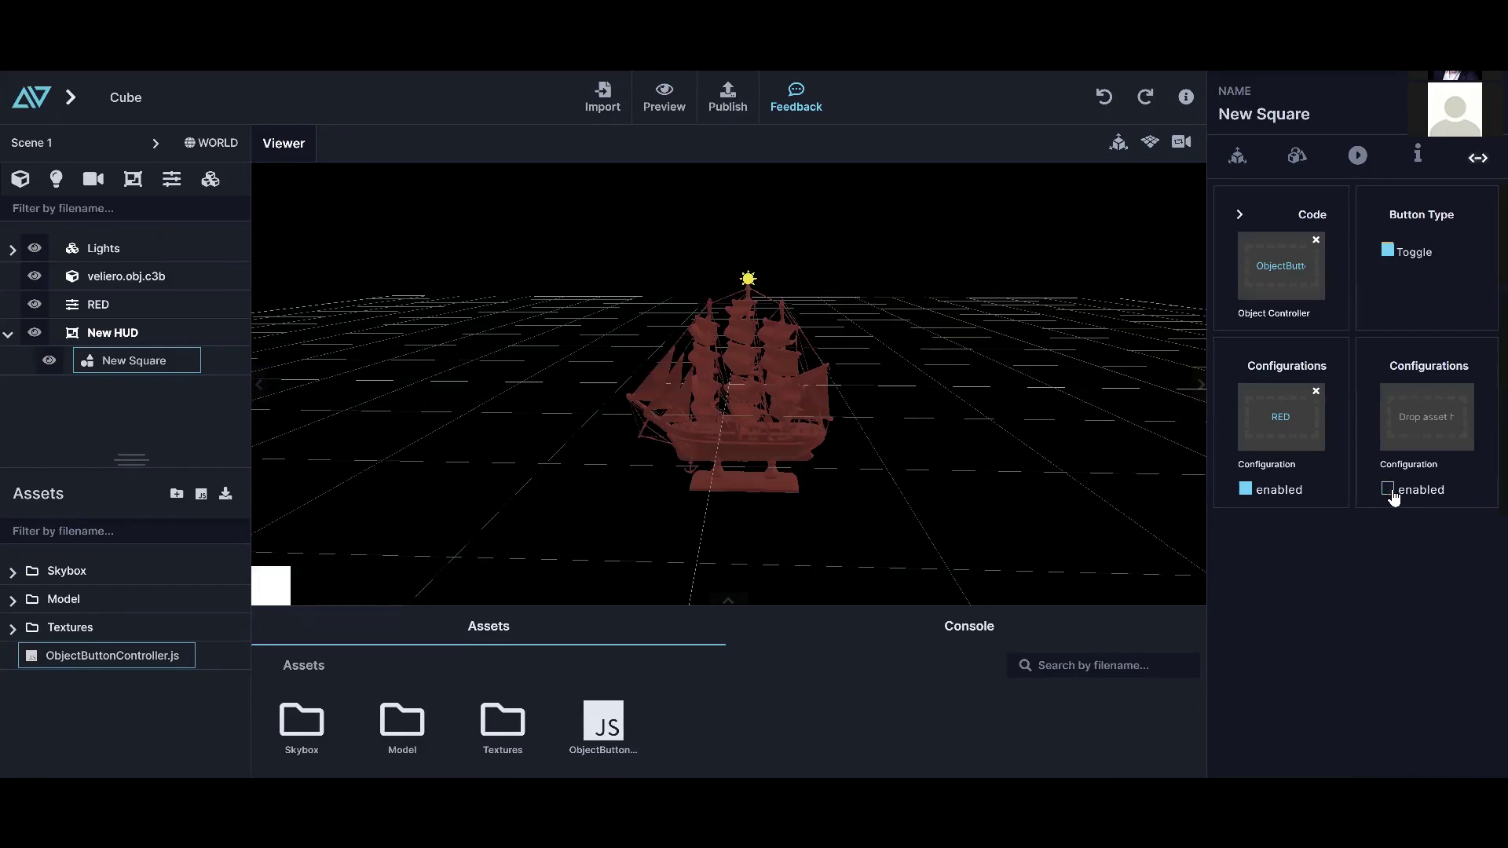
{"action": "left_click", "coordinate": [1388, 491]}
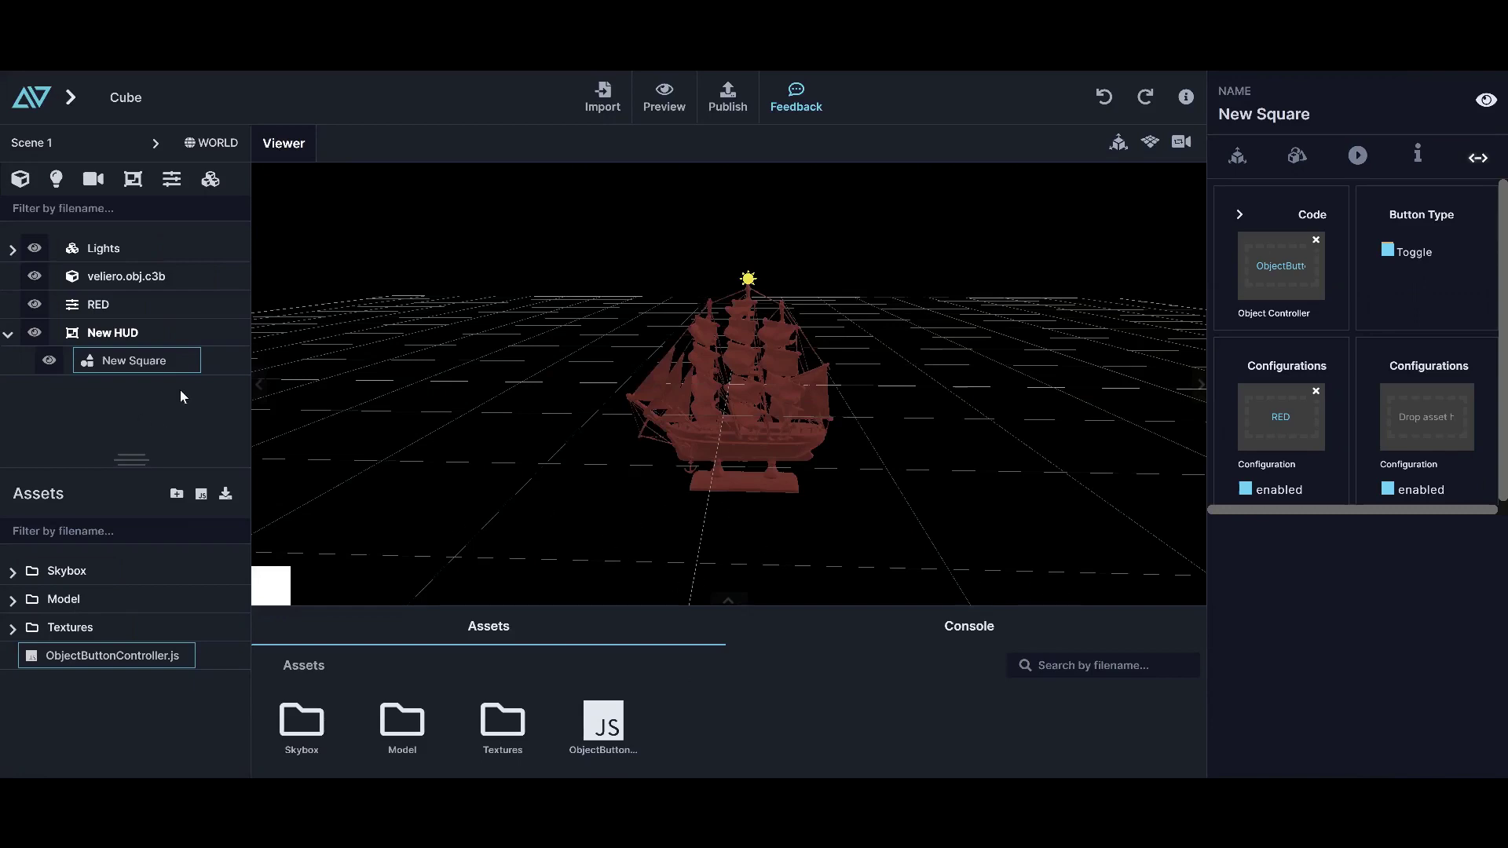
Preview the scene with the square acting as a button, and return to the editor
{"action": "left_click", "coordinate": [665, 98]}
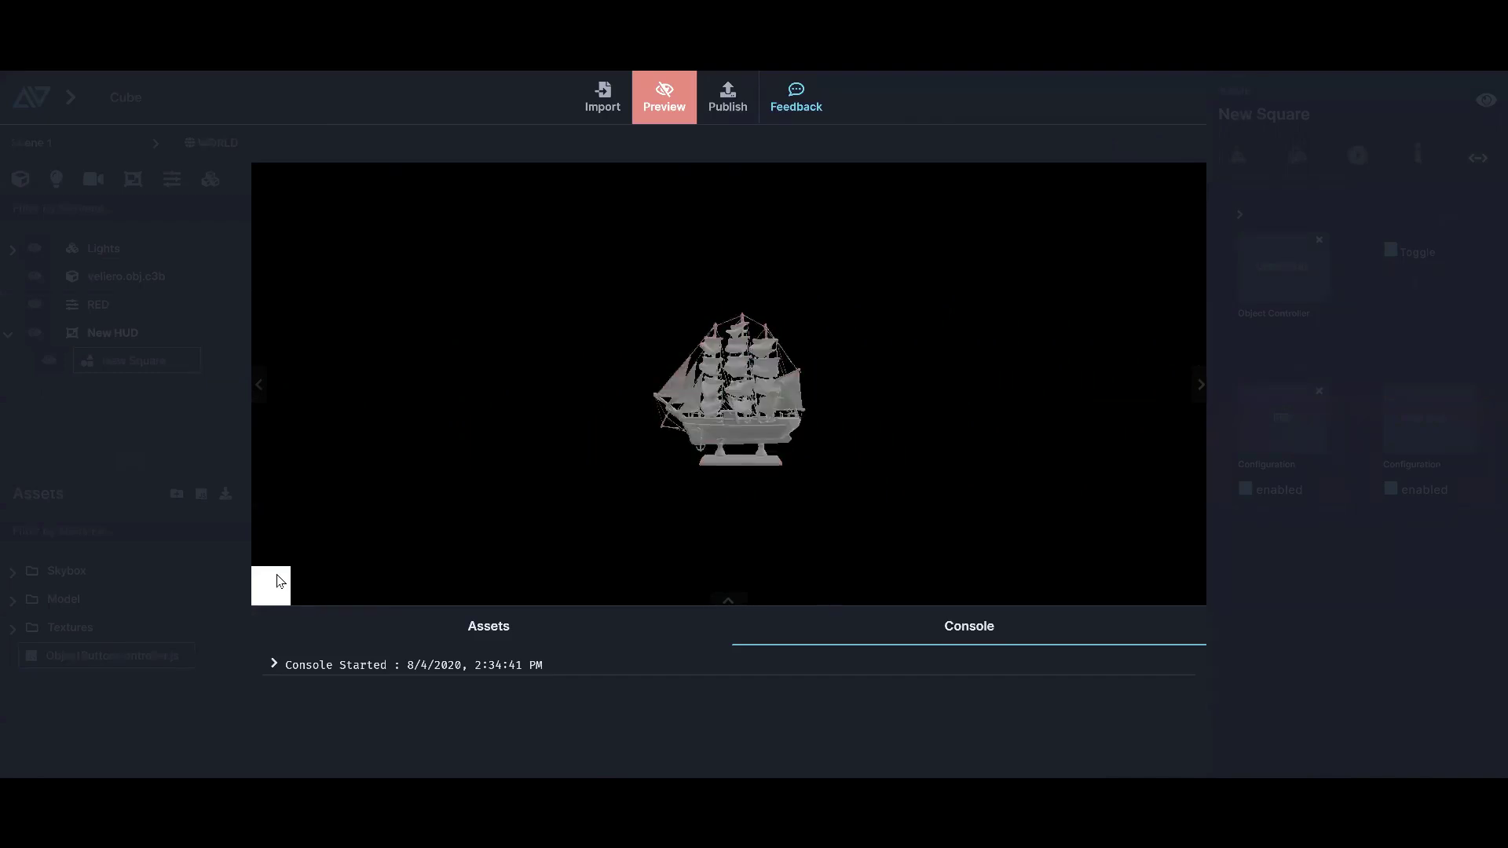
{"action": "left_click", "coordinate": [664, 98]}
{"action": "left_click_drag", "start_coordinate": [851, 468], "coordinate": [273, 532]}
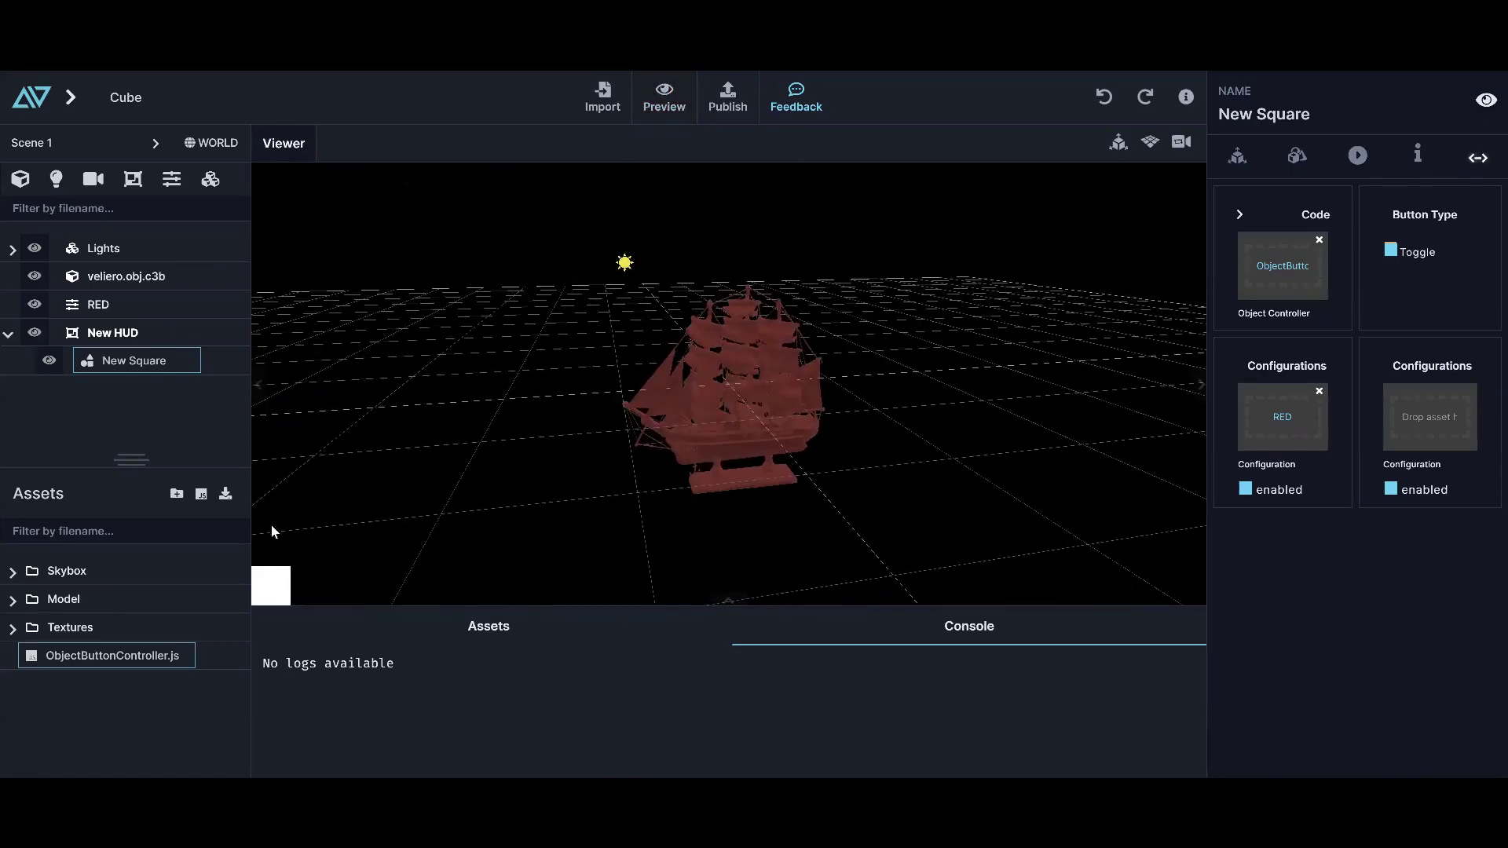
Add a second configuration to the scene and rename it Button
{"action": "left_click", "coordinate": [100, 306]}
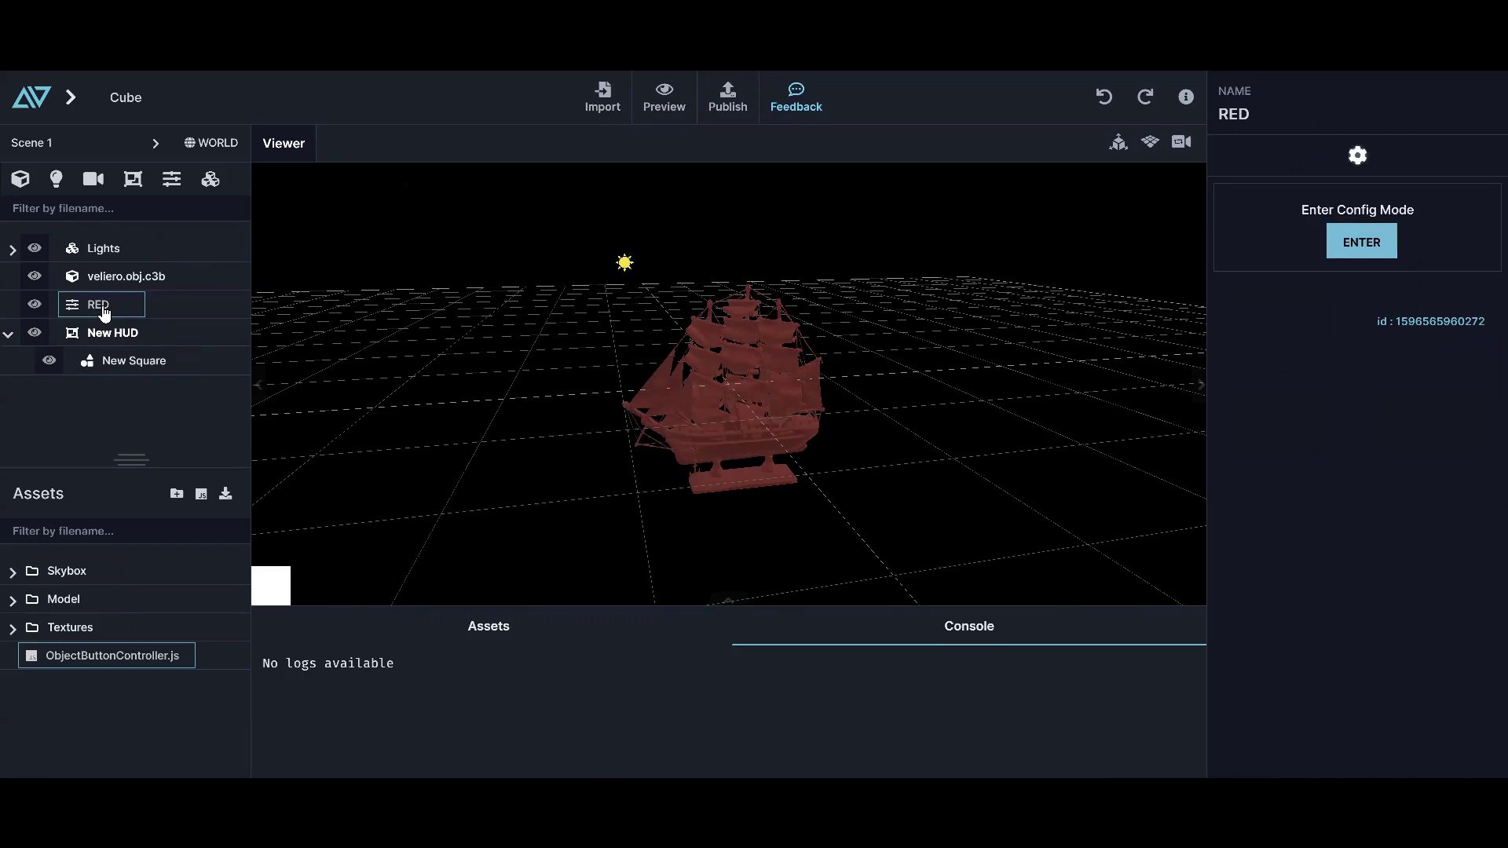
{"action": "left_click", "coordinate": [176, 183]}
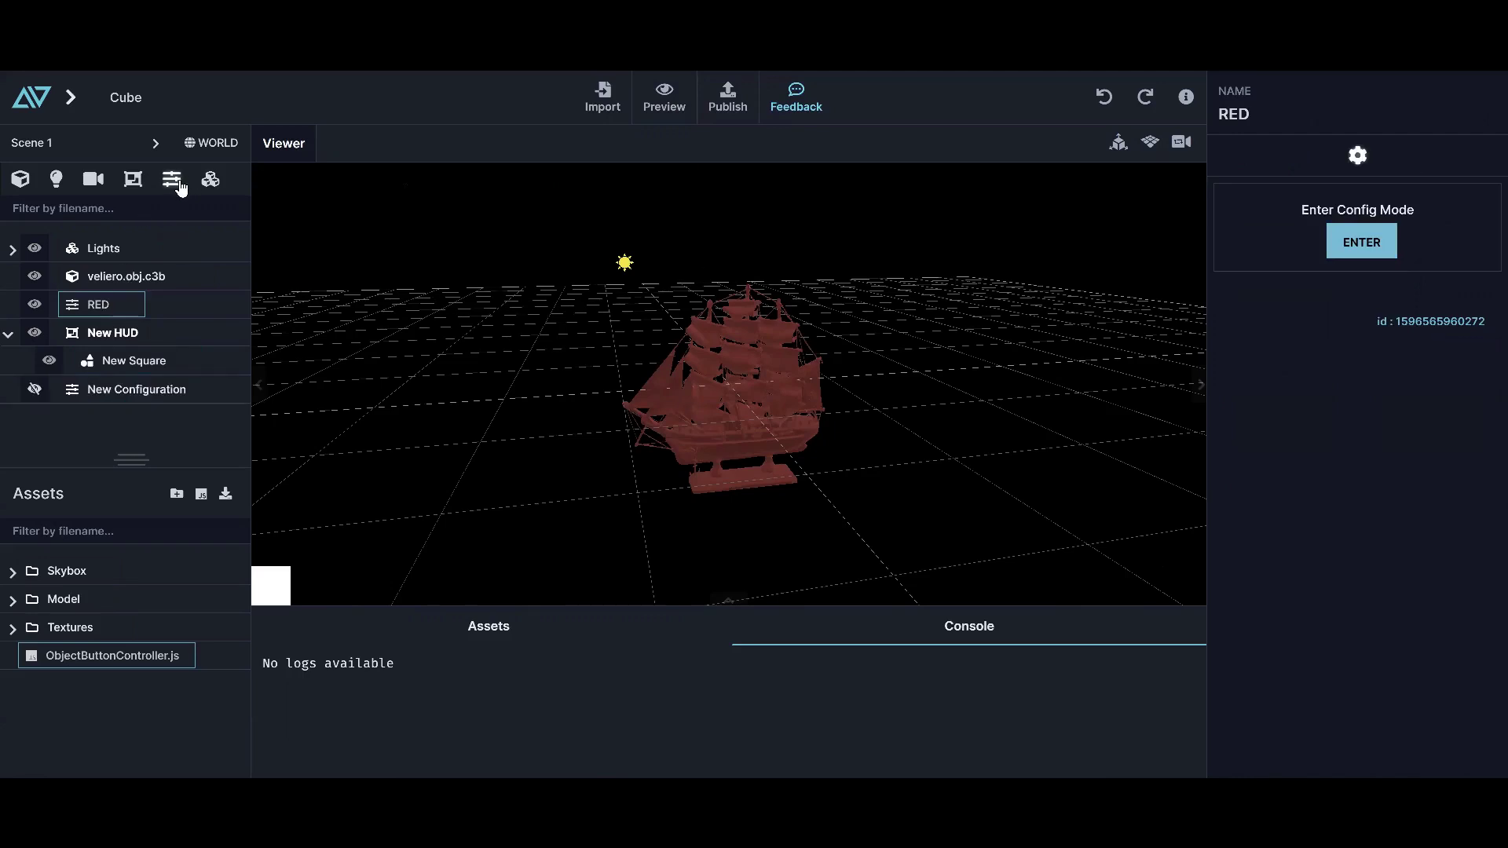
{"action": "double_click", "coordinate": [150, 391]}
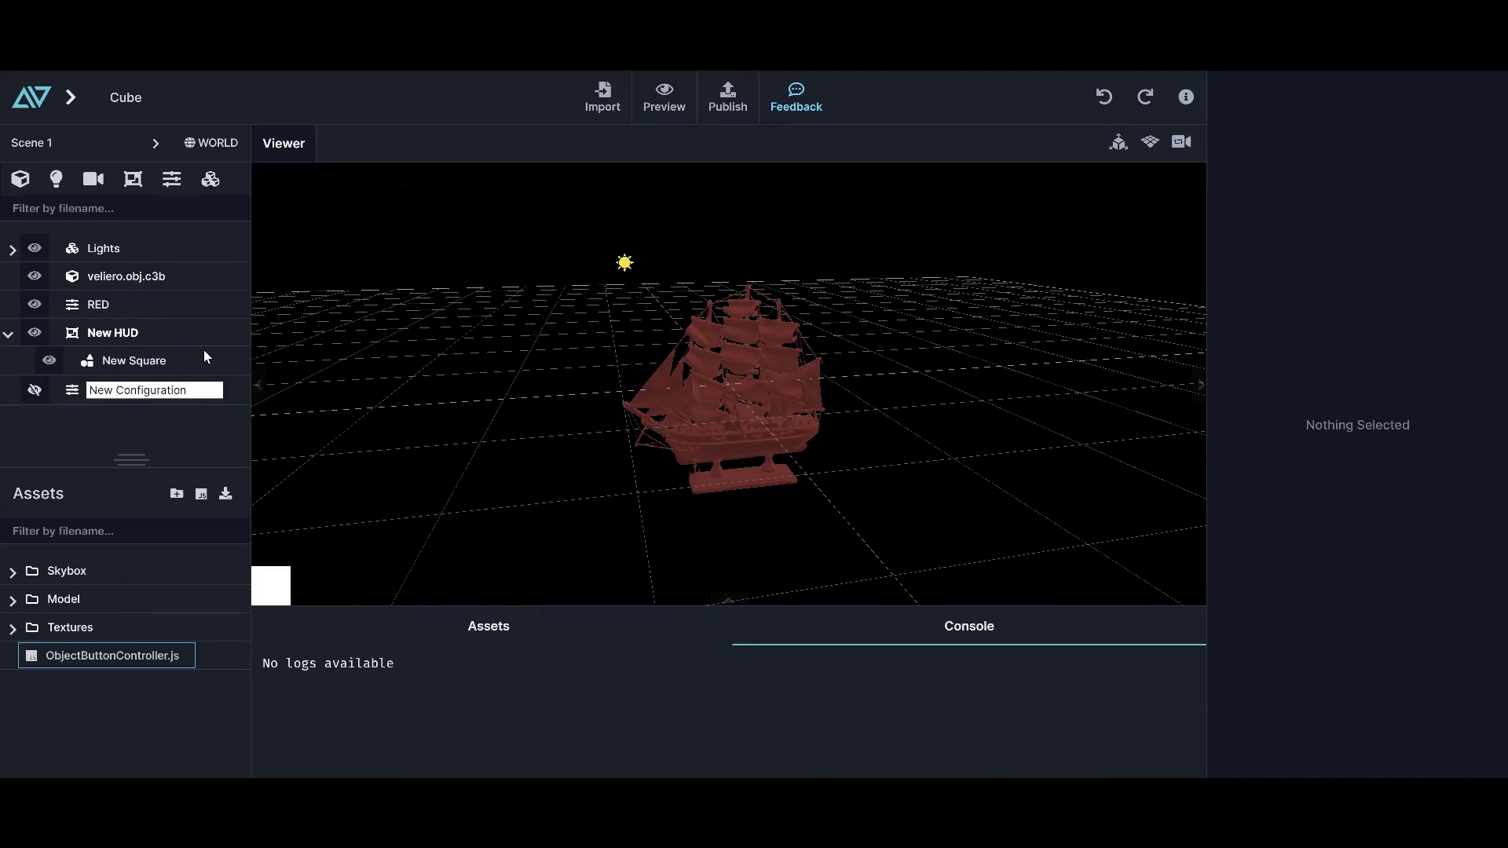
{"action": "key", "text": "BackSpace"}
{"action": "key", "text": "BackSpace"}
{"action": "key", "text": "BackSpace"}
{"action": "key", "text": "BackSpace"}
{"action": "key", "text": "BackSpace"}
{"action": "key", "text": "BackSpace"}
{"action": "key", "text": "BackSpace"}
{"action": "key", "text": "BackSpace"}
{"action": "key", "text": "BackSpace"}
{"action": "key", "text": "BackSpace"}
{"action": "key", "text": "BackSpace"}
{"action": "key", "text": "BackSpace"}
{"action": "key", "text": "BackSpace"}
{"action": "key", "text": "BackSpace"}
{"action": "key", "text": "BackSpace"}
{"action": "key", "text": "BackSpace"}
{"action": "type", "text": "Bu"}
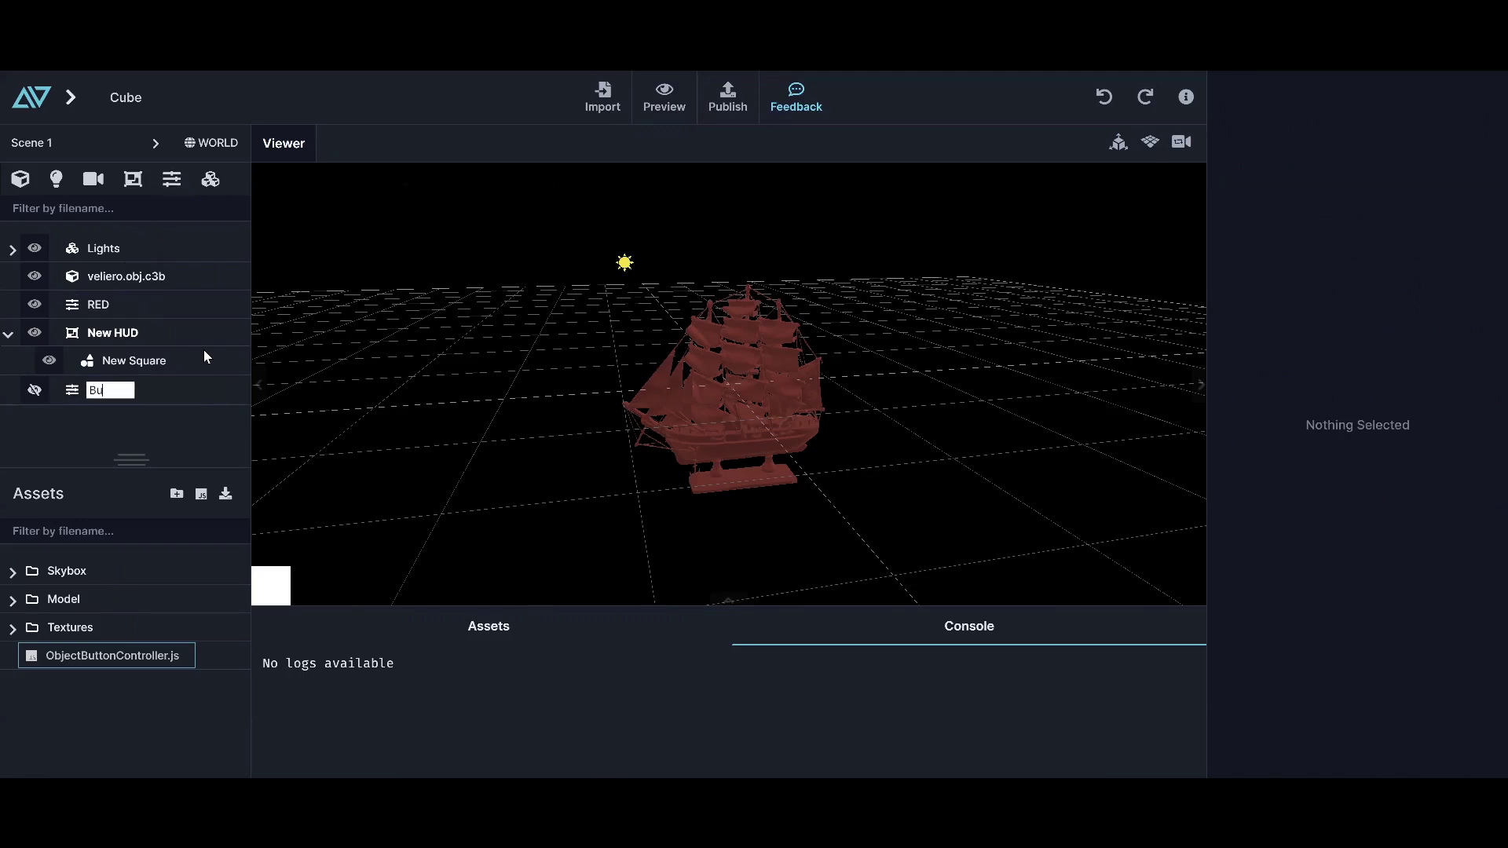
{"action": "type", "text": "tton"}
{"action": "left_click", "coordinate": [110, 390]}
In the Button configuration's config mode, set the HUD square's ambient color to blue (RGB 0, 77, 255), and exit config mode
{"action": "left_click", "coordinate": [1356, 241]}
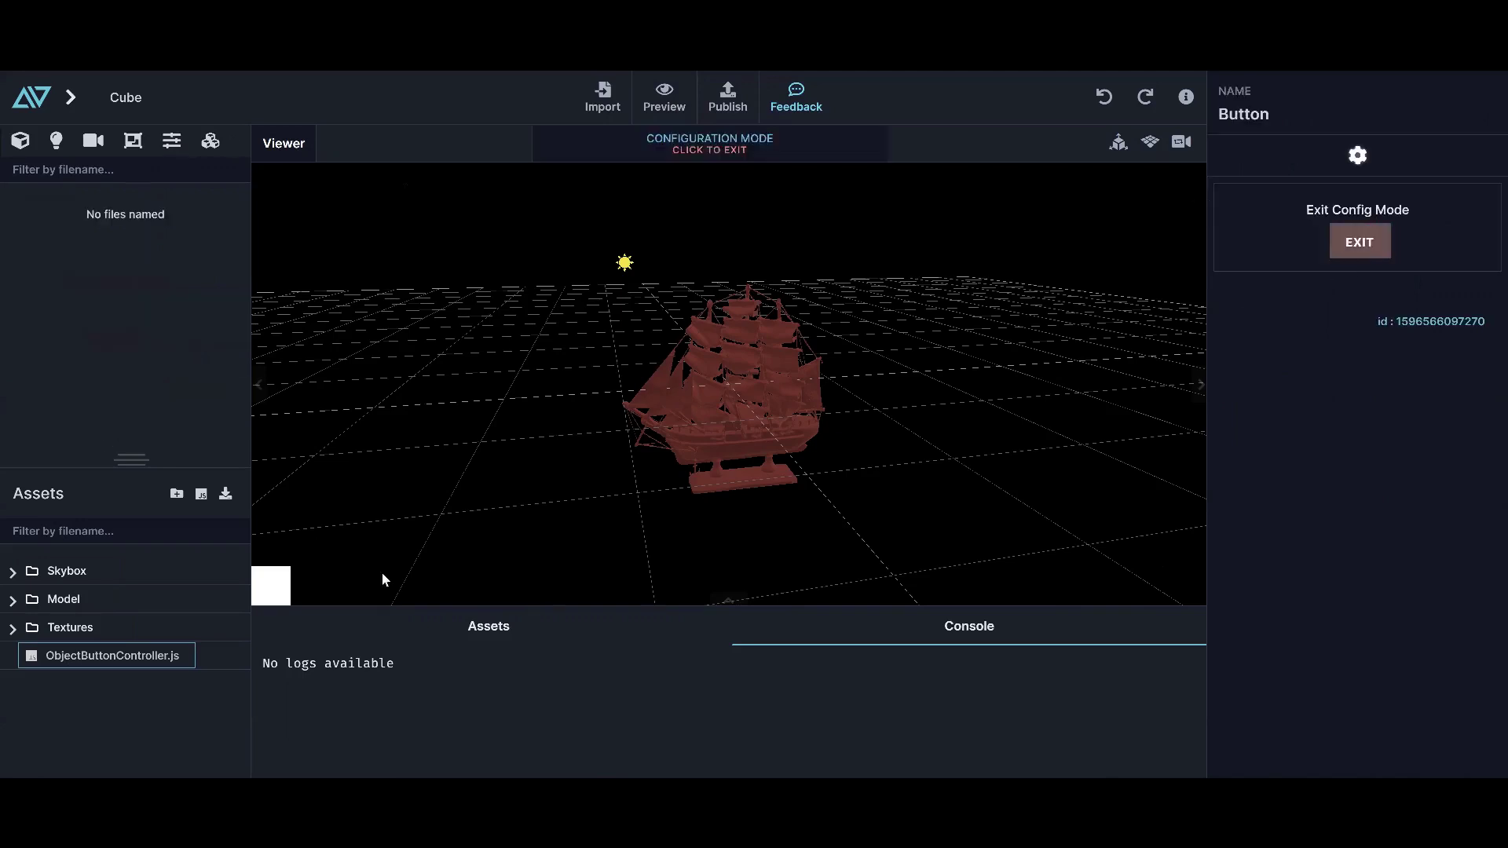
{"action": "left_click", "coordinate": [277, 589]}
{"action": "left_click", "coordinate": [1237, 284]}
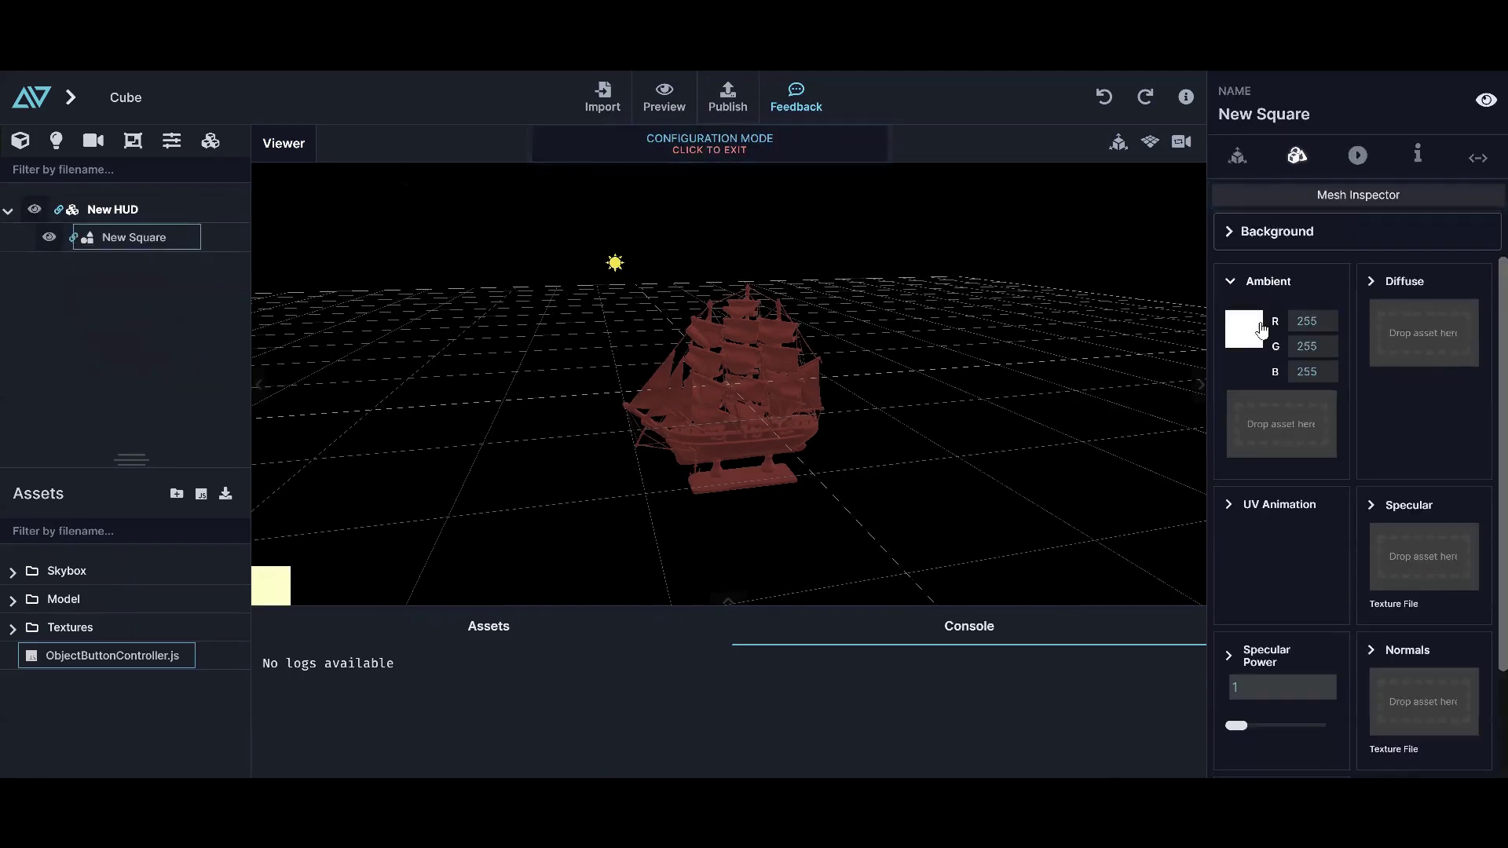
{"action": "left_click", "coordinate": [1261, 328]}
{"action": "left_click", "coordinate": [1349, 455]}
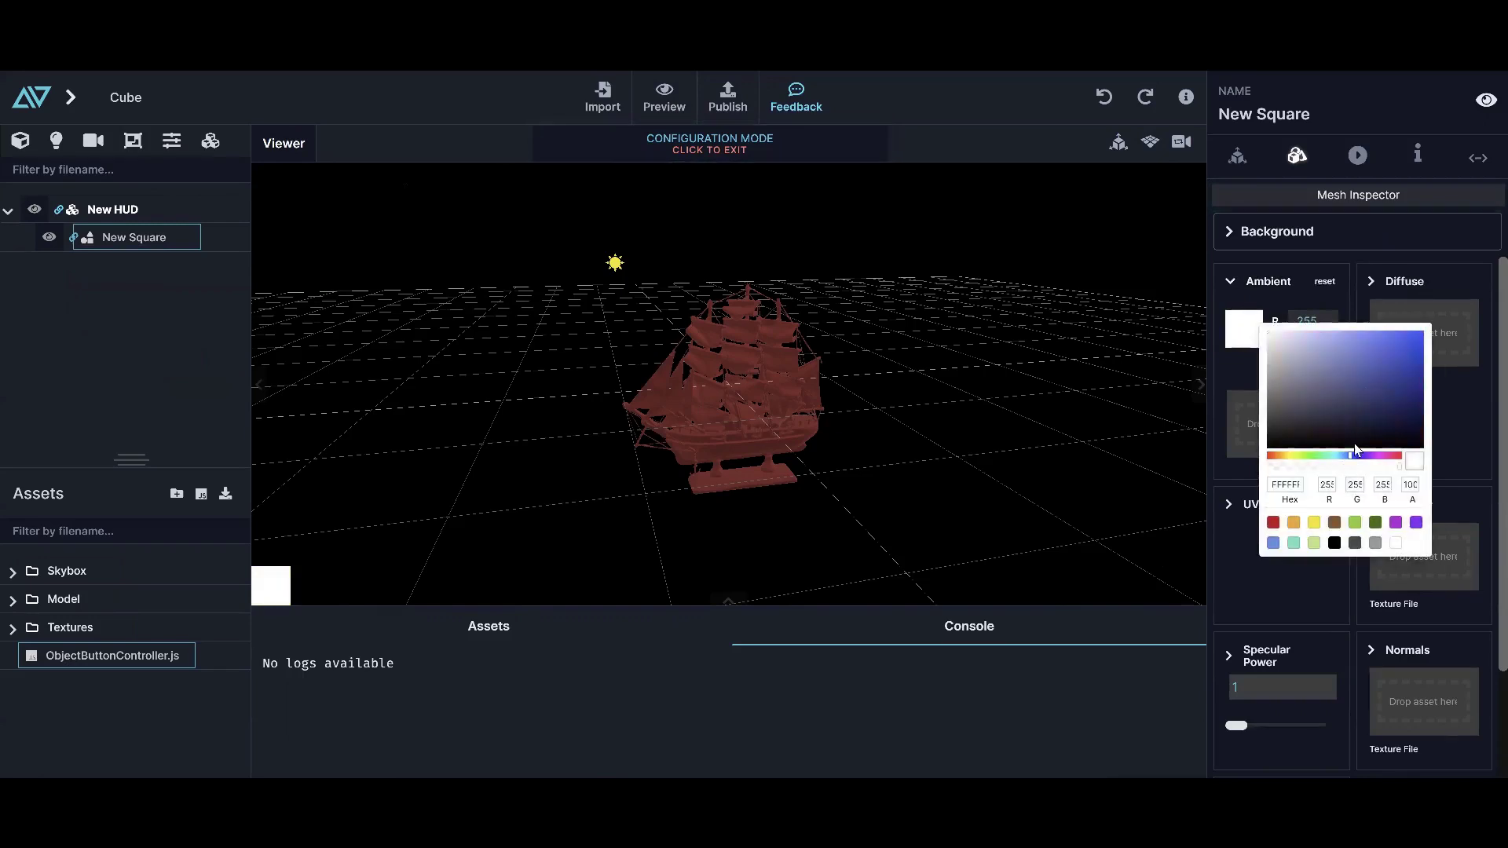
{"action": "left_click", "coordinate": [715, 148]}
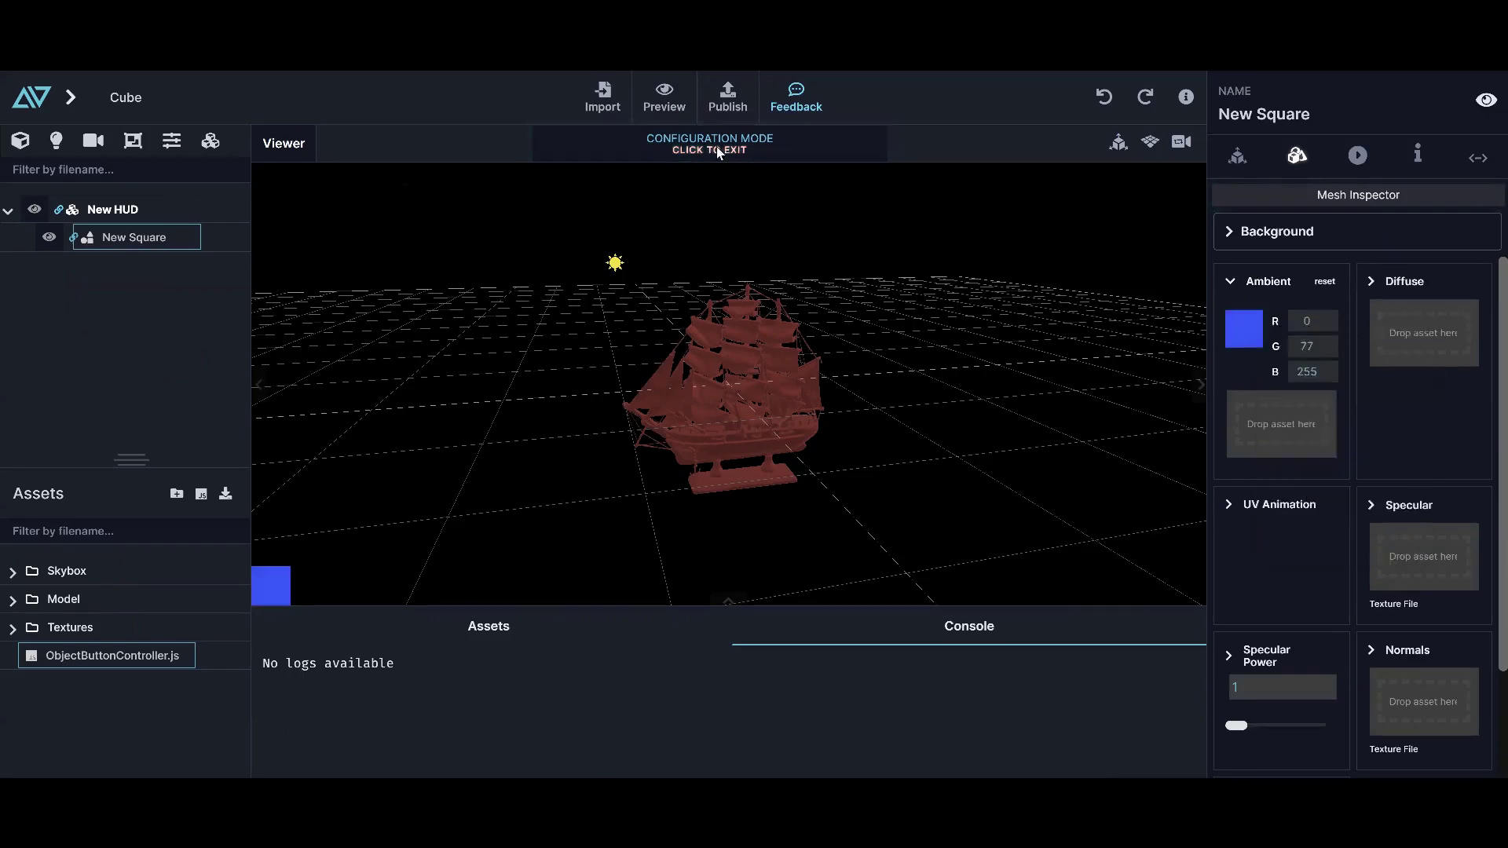
Assign the Button configuration to the empty second configuration slot of the HUD square's button controller
{"action": "left_click", "coordinate": [284, 587]}
{"action": "left_click", "coordinate": [1477, 157]}
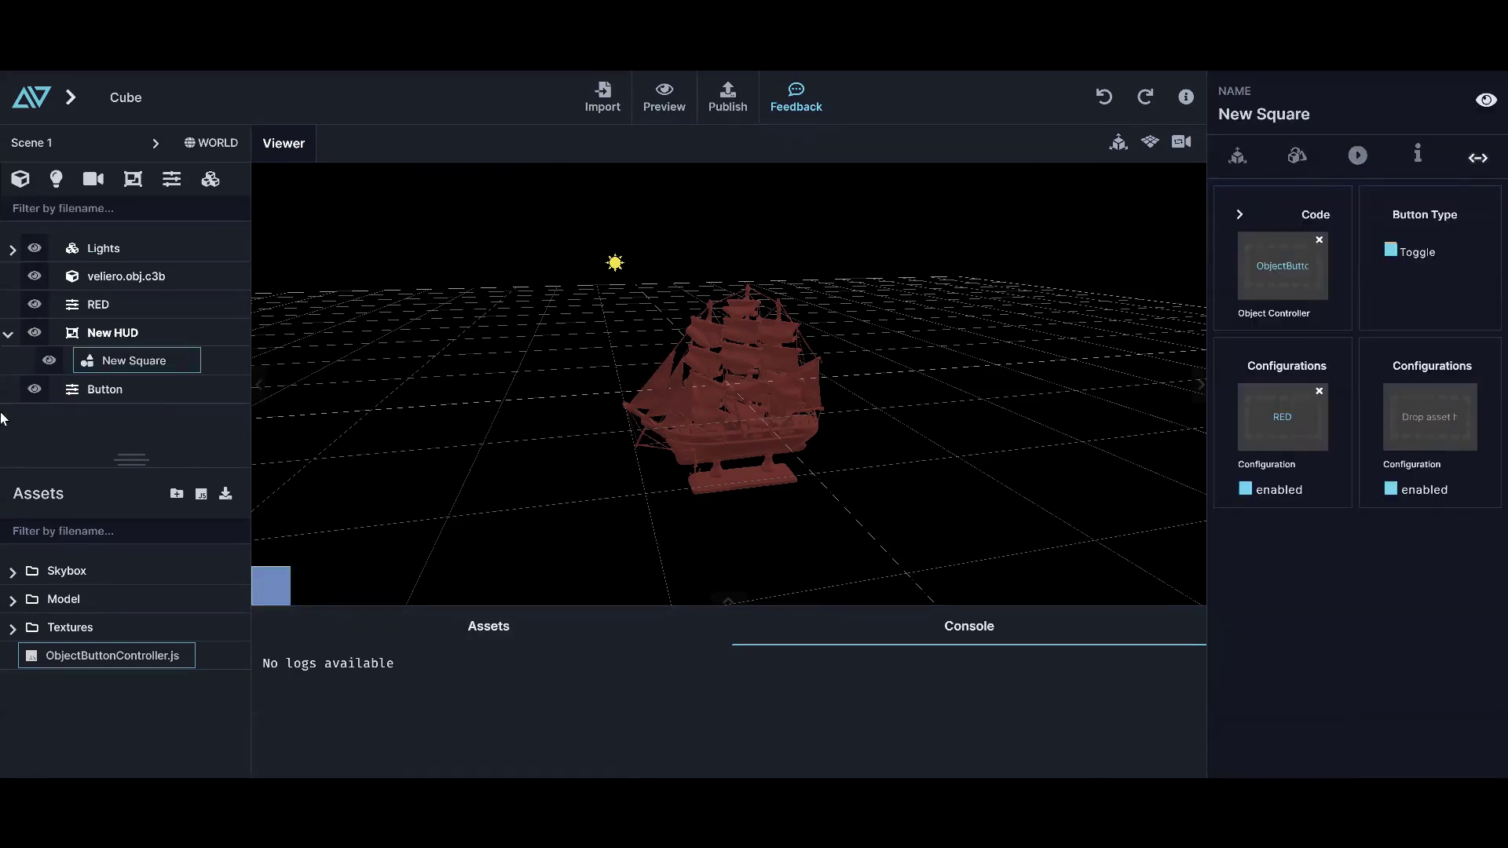
{"action": "left_click_drag", "start_coordinate": [105, 399], "coordinate": [1429, 417]}
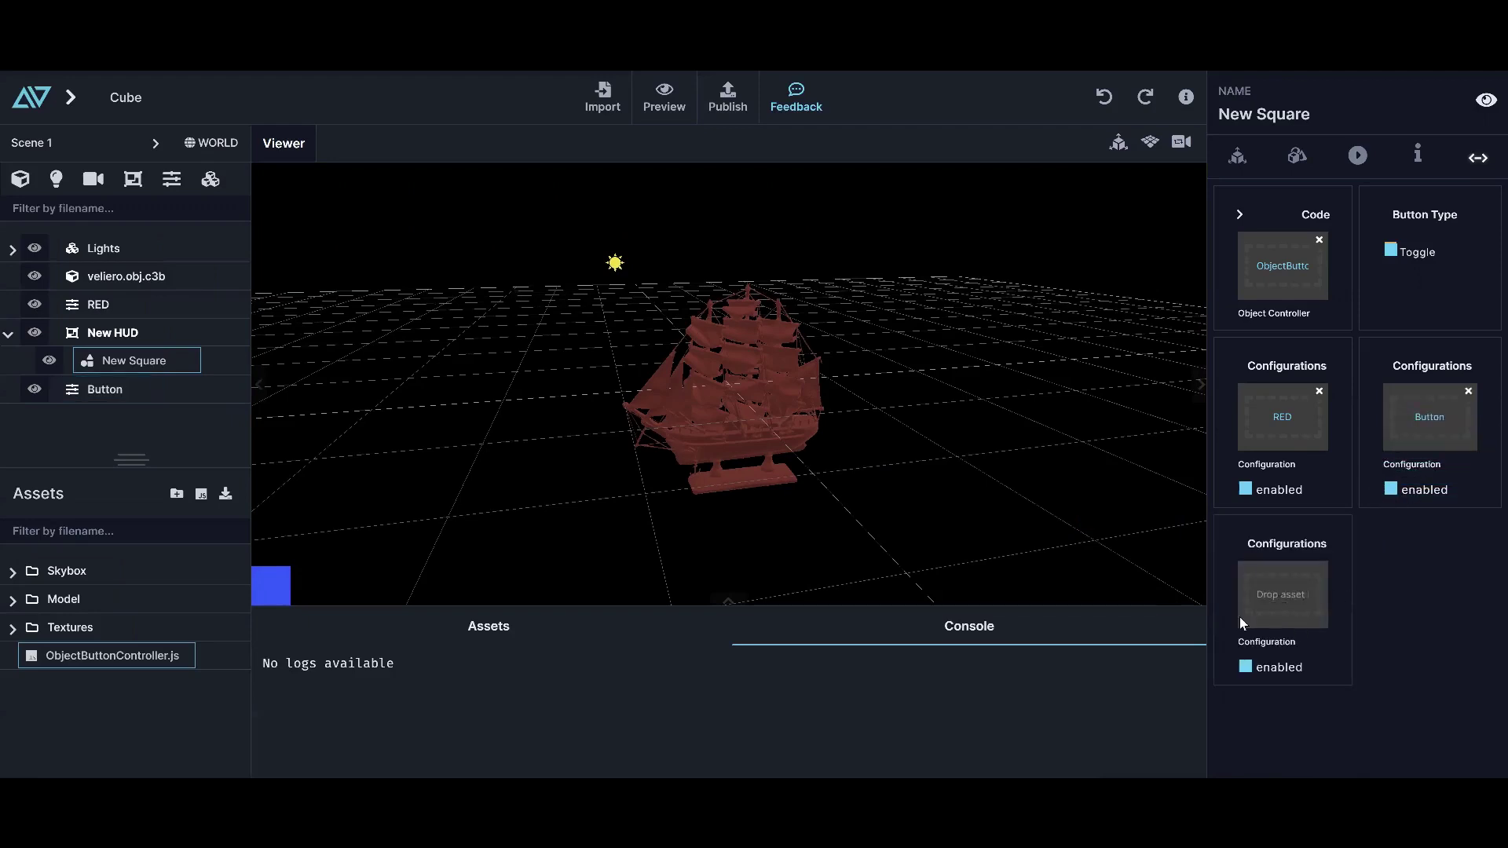
Preview the scene, toggle both configurations with the HUD square, and return to the editor
{"action": "left_click", "coordinate": [664, 101]}
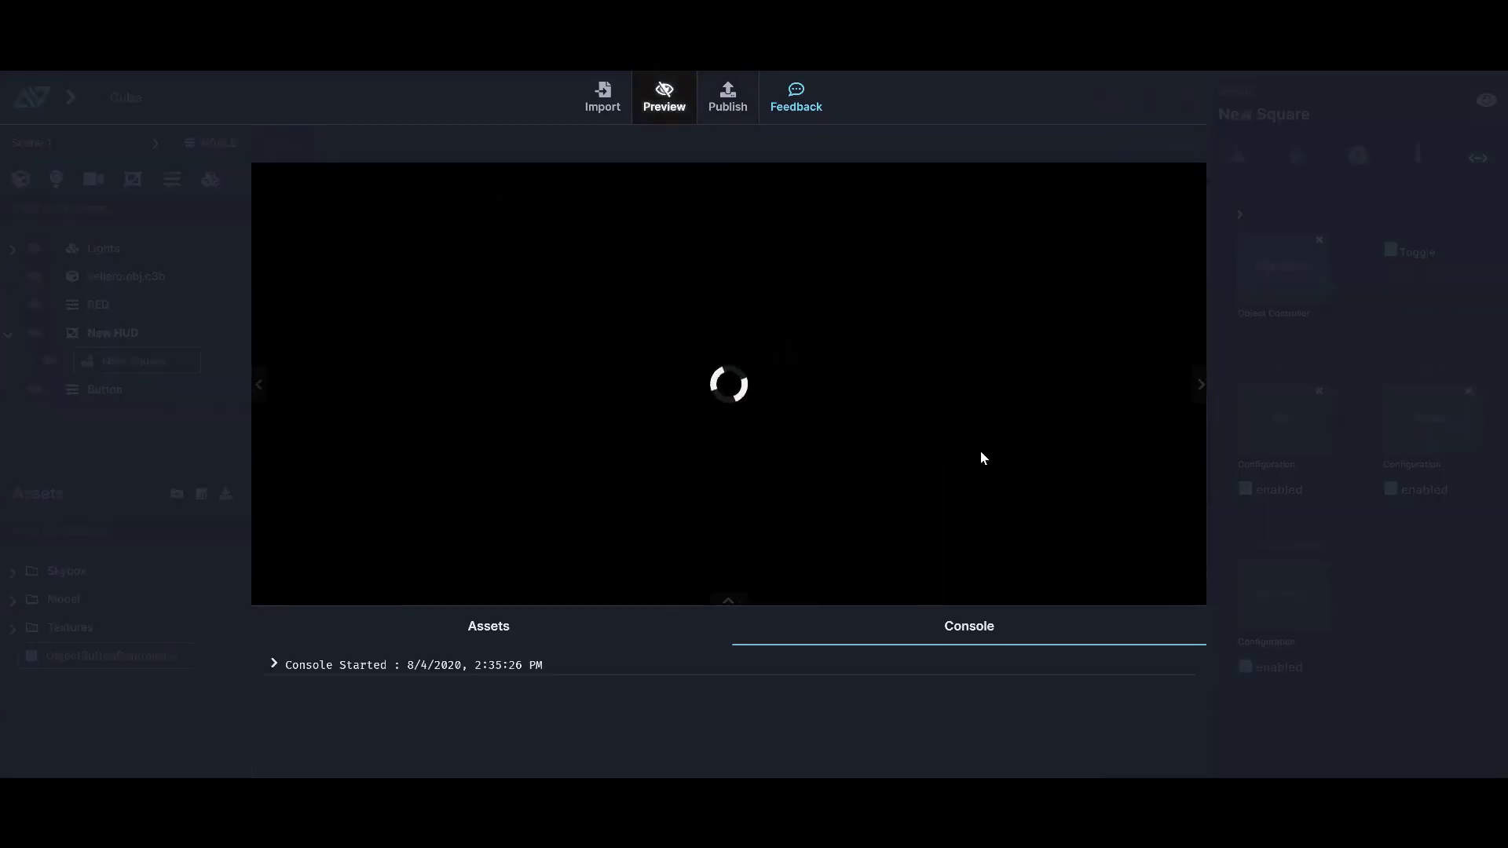
{"action": "left_click", "coordinate": [286, 586]}
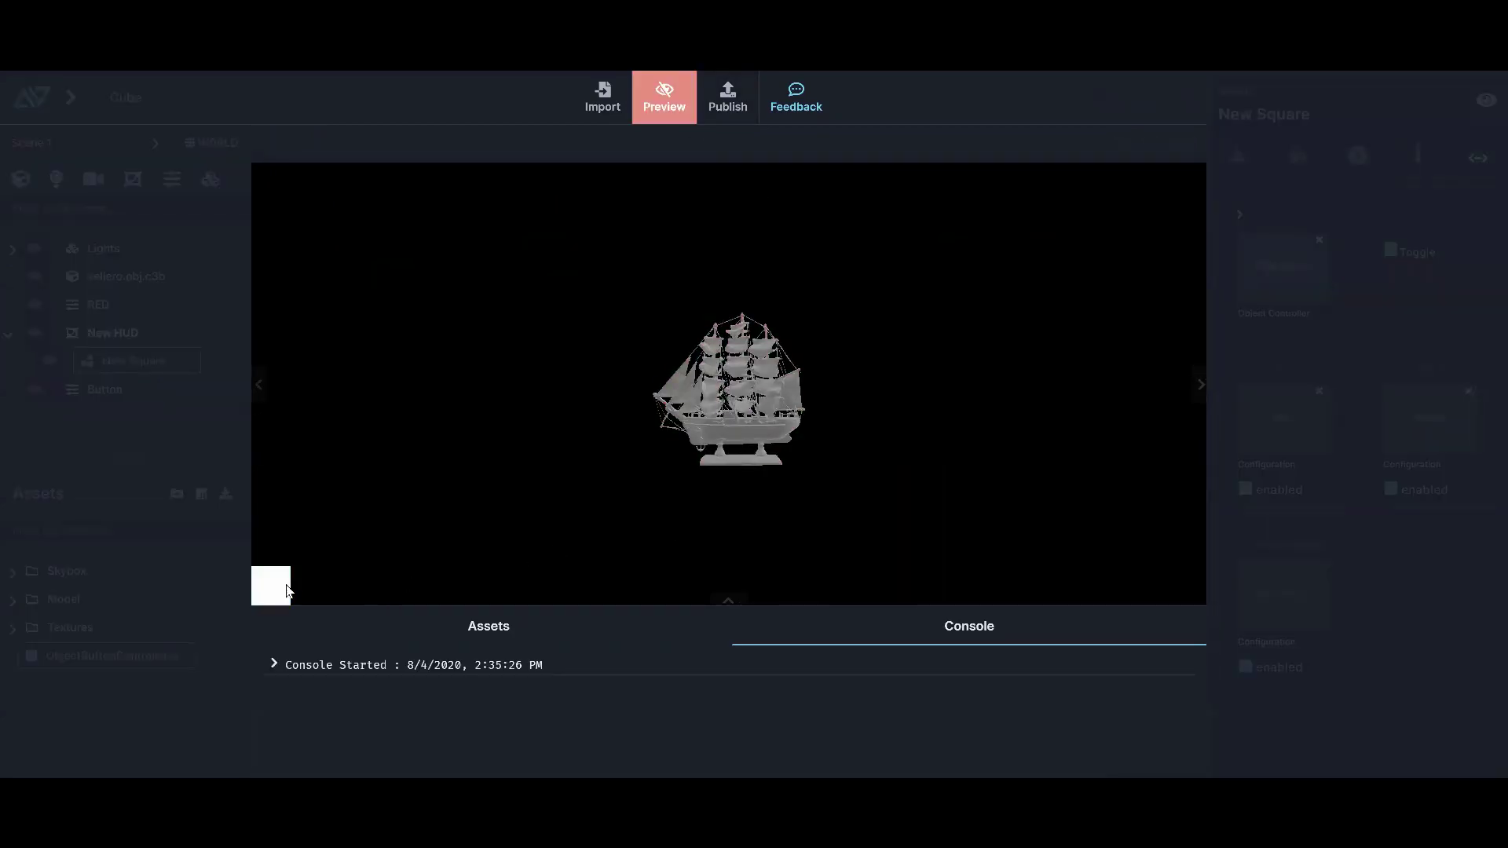
{"action": "left_click", "coordinate": [285, 584]}
{"action": "left_click", "coordinate": [285, 584]}
{"action": "left_click", "coordinate": [667, 117]}
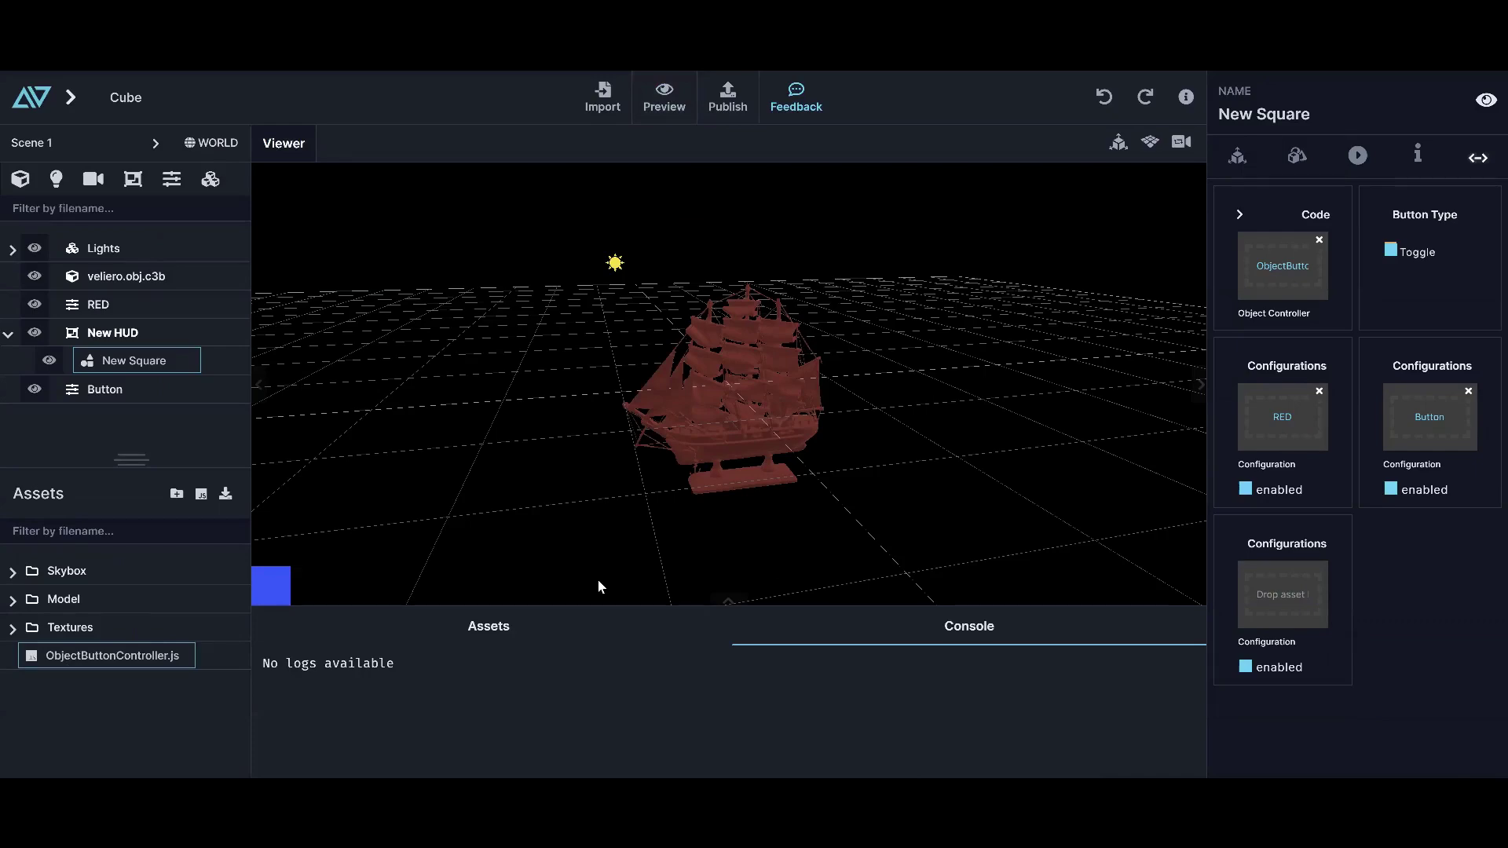
Examine the ship in the RED configuration's config mode from several angles, and exit config mode
{"action": "left_click_drag", "start_coordinate": [429, 412], "coordinate": [496, 474]}
{"action": "left_click_drag", "start_coordinate": [821, 394], "coordinate": [774, 428]}
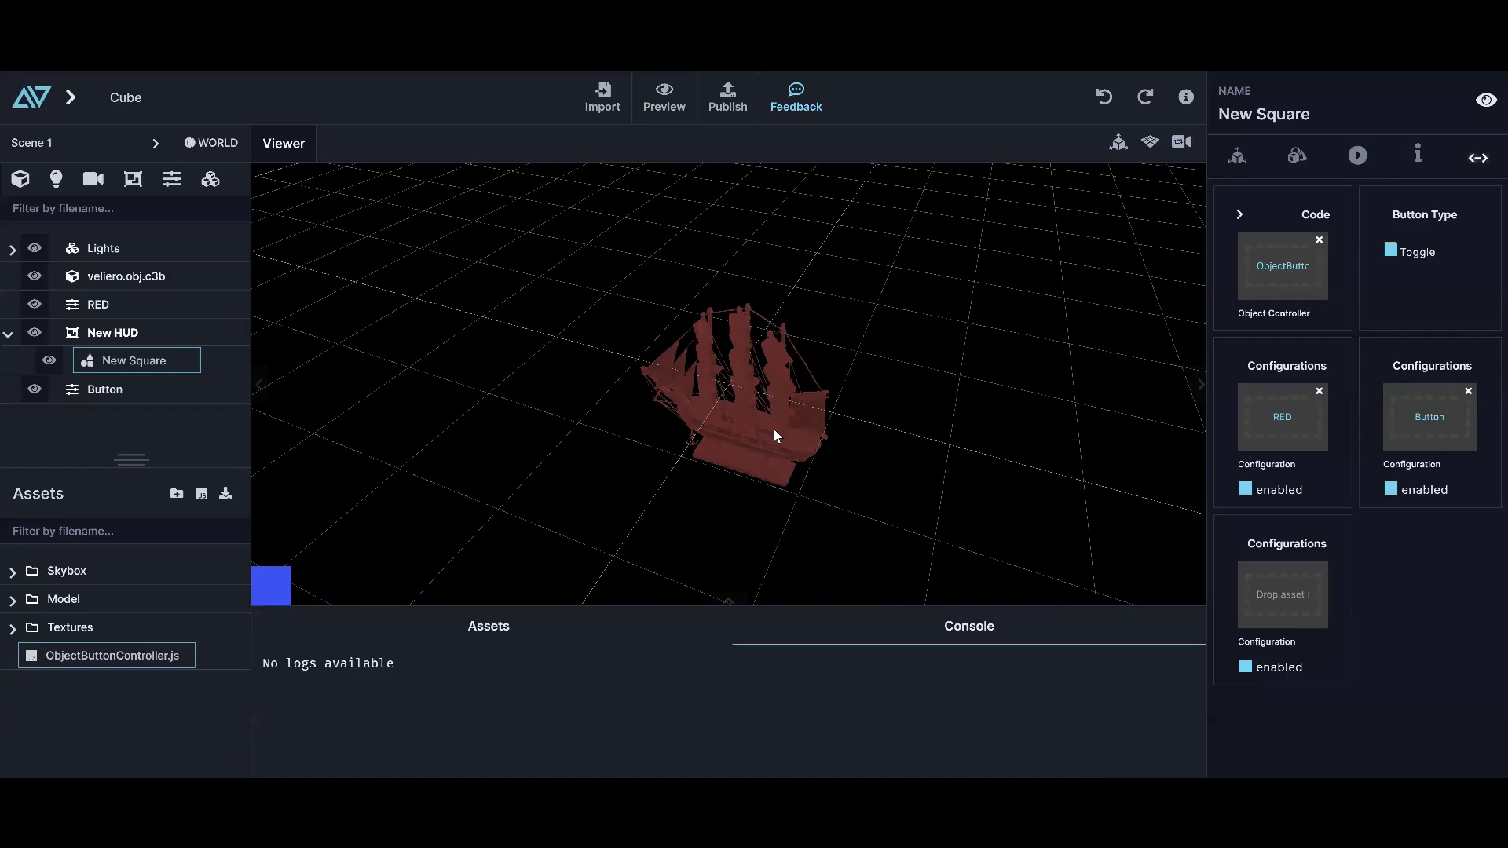
{"action": "left_click", "coordinate": [745, 448]}
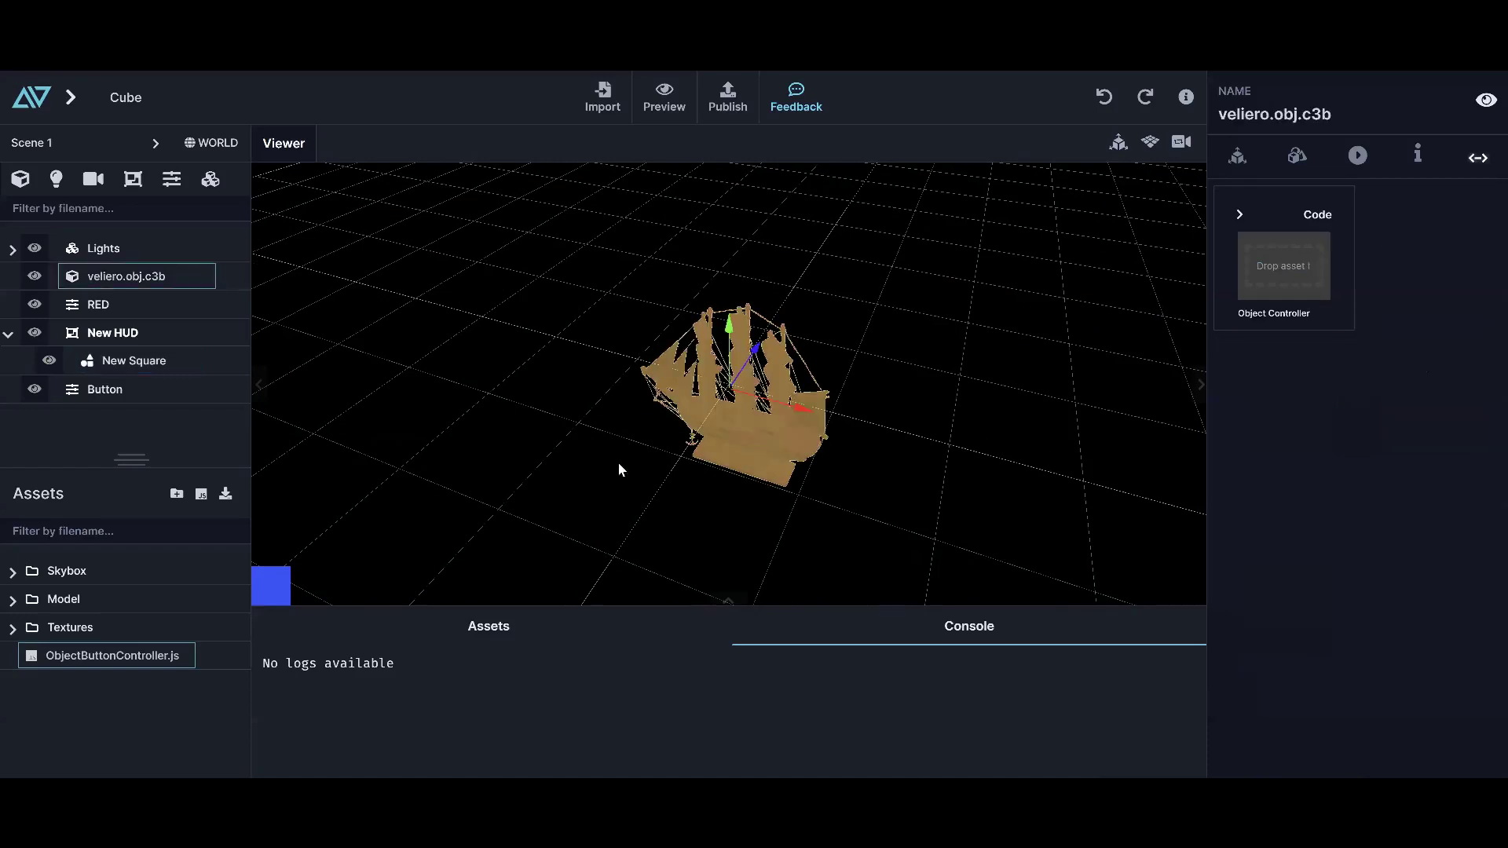
{"action": "left_click", "coordinate": [97, 392]}
{"action": "left_click", "coordinate": [102, 312]}
{"action": "left_click", "coordinate": [1365, 250]}
{"action": "left_click_drag", "start_coordinate": [701, 479], "coordinate": [758, 503]}
{"action": "mouse_move", "coordinate": [622, 479]}
{"action": "left_mouse_down"}
{"action": "mouse_move", "coordinate": [838, 491]}
{"action": "mouse_move", "coordinate": [601, 497]}
{"action": "left_mouse_up"}
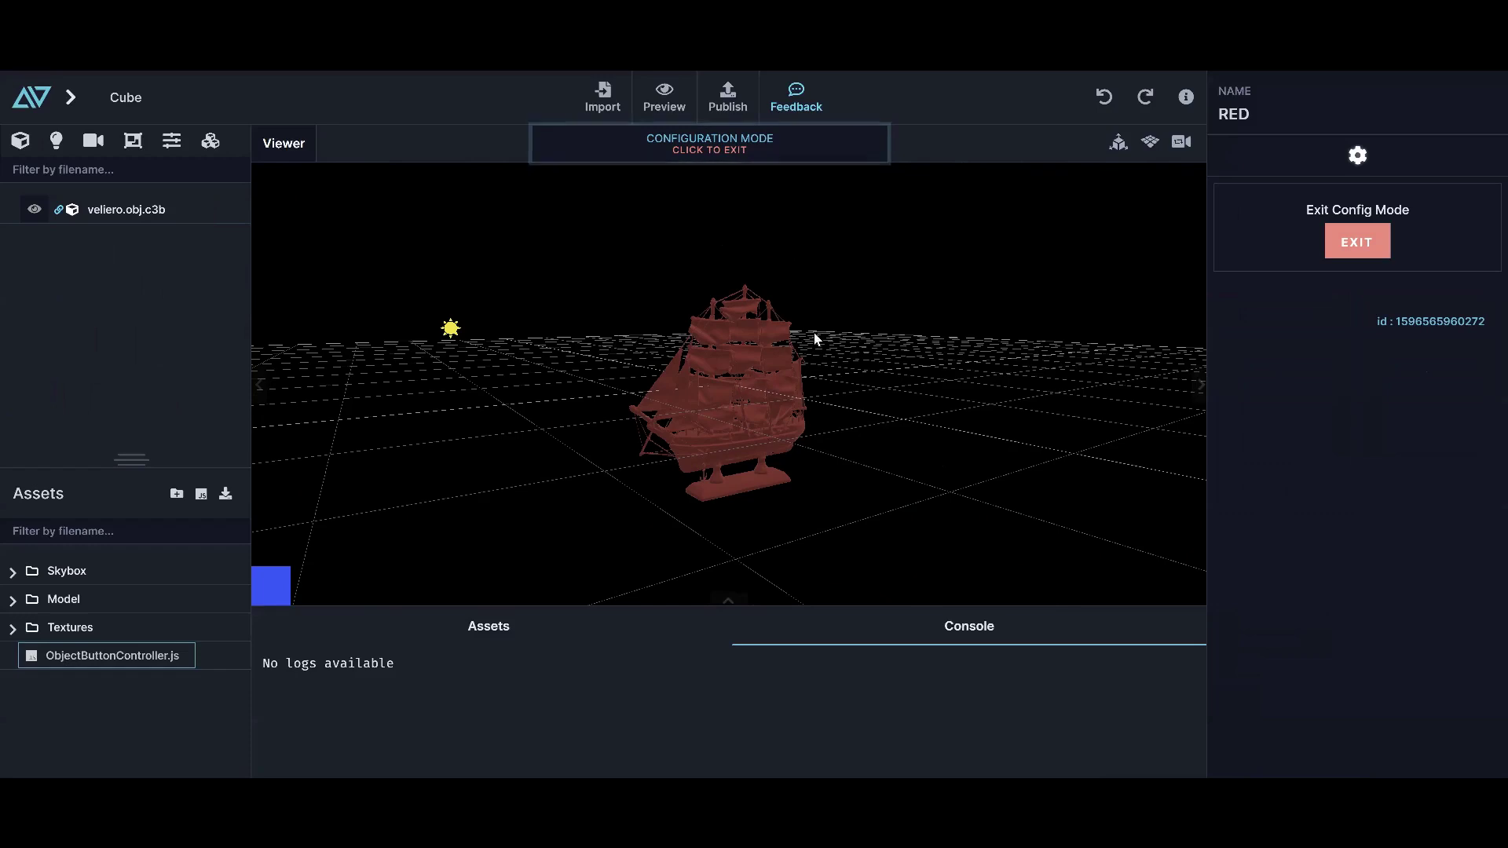
{"action": "left_click", "coordinate": [709, 149]}
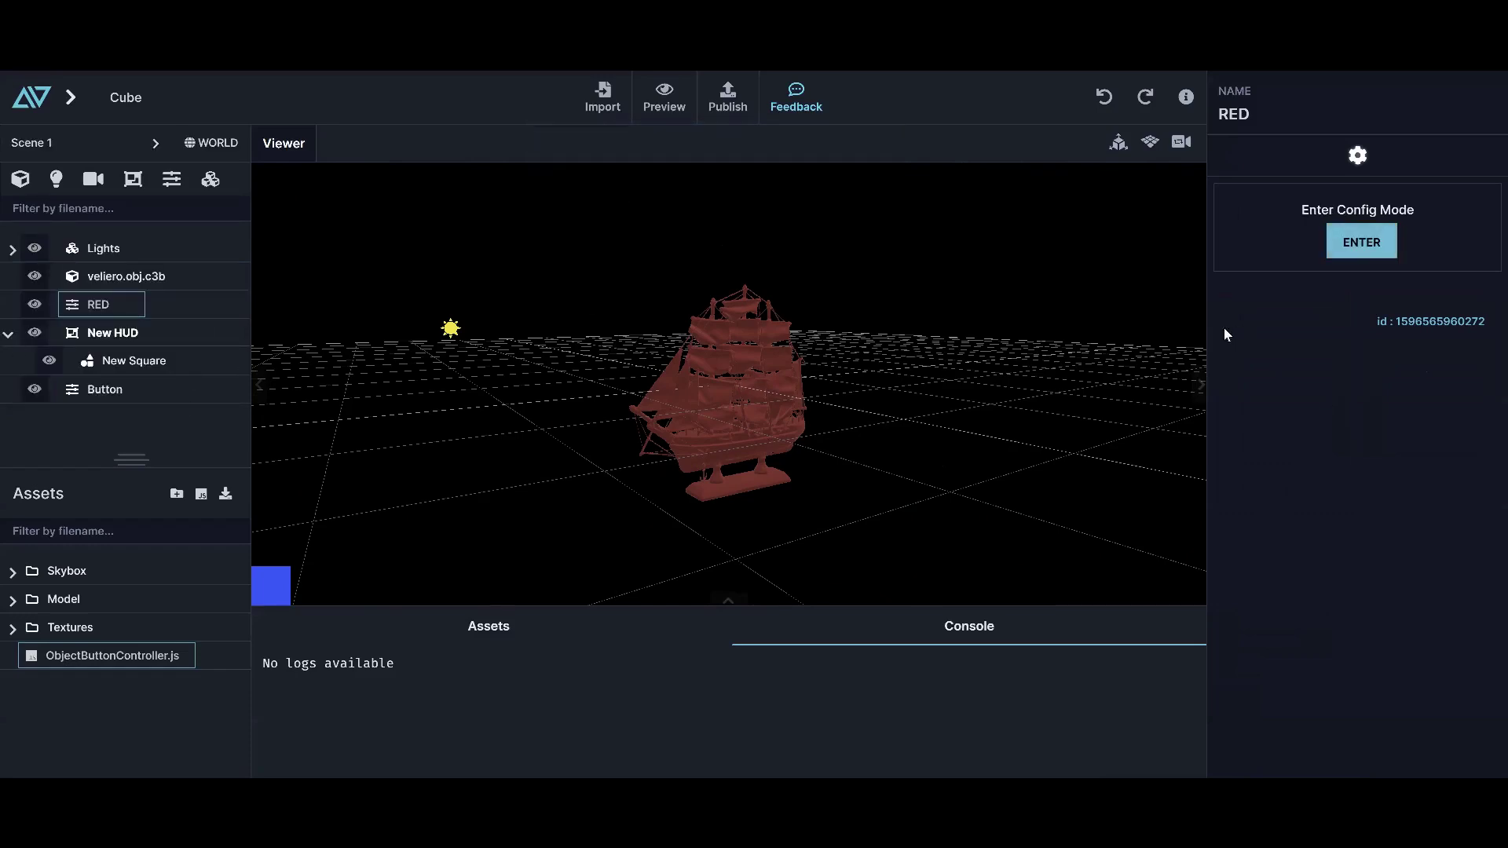
Open ObjectButtonController.js for editing, read through its click handler and inspector options, and return to the 3D viewer
{"action": "left_click", "coordinate": [265, 588]}
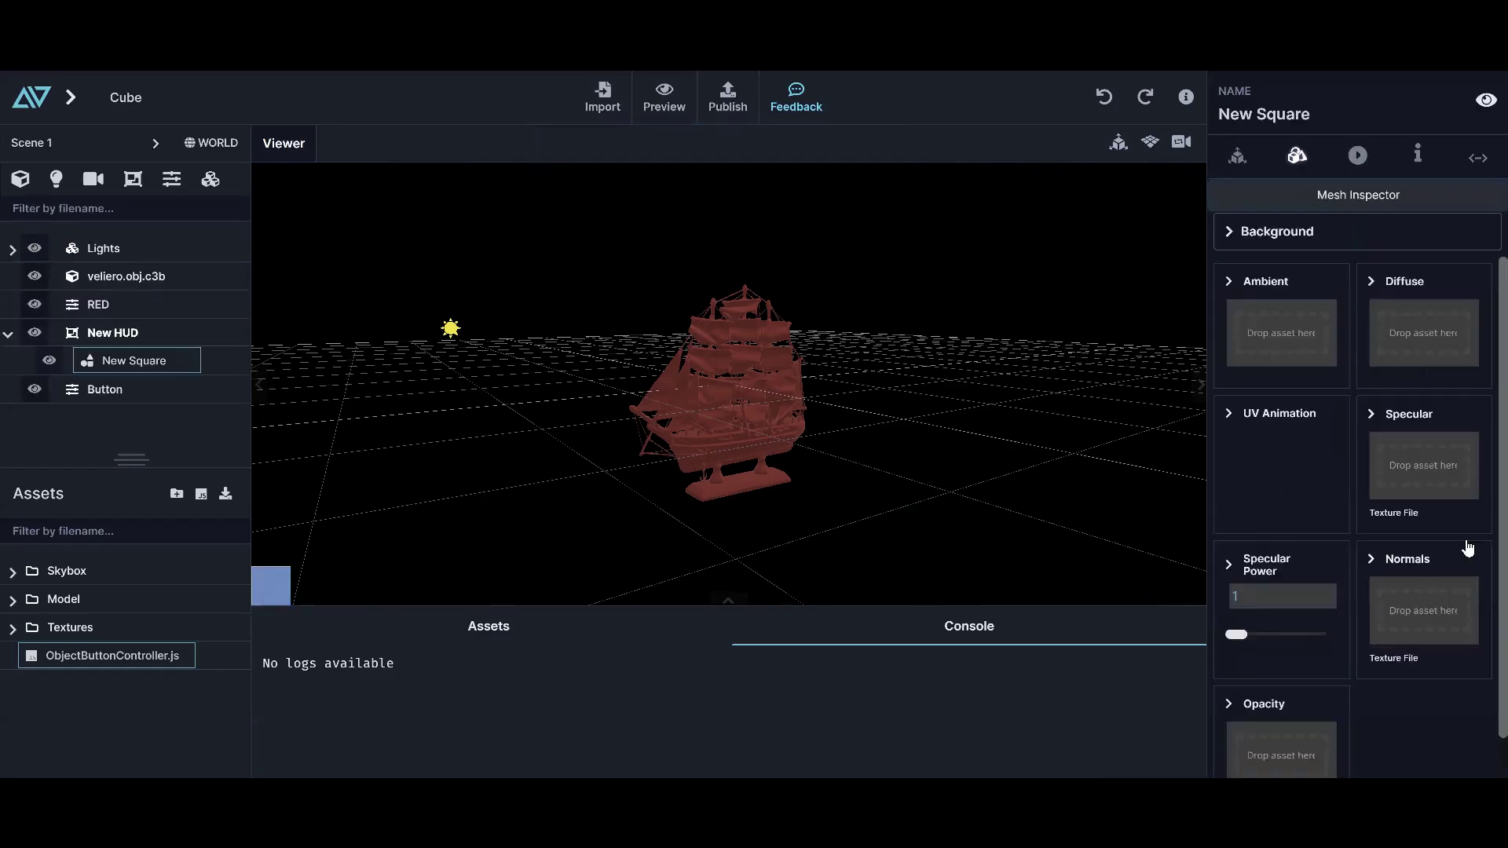
{"action": "right_click", "coordinate": [121, 658]}
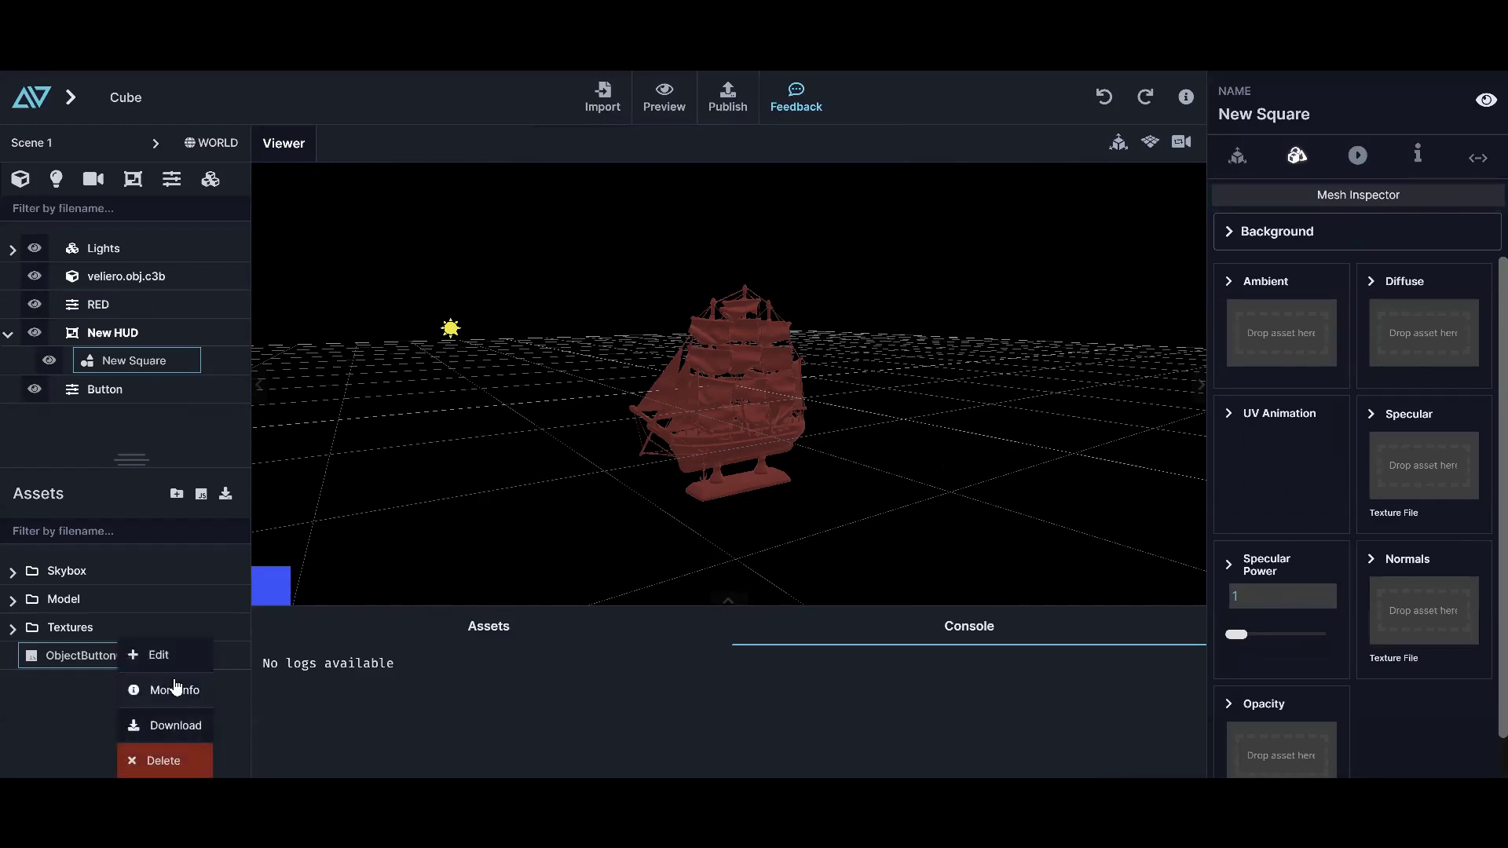
{"action": "left_click", "coordinate": [157, 651]}
{"action": "scroll", "coordinate": [656, 304], "scroll_direction": "down", "scroll_amount": 5}
{"action": "scroll", "coordinate": [691, 363], "scroll_direction": "up", "scroll_amount": 5}
{"action": "scroll", "coordinate": [673, 364], "scroll_direction": "down", "scroll_amount": 5}
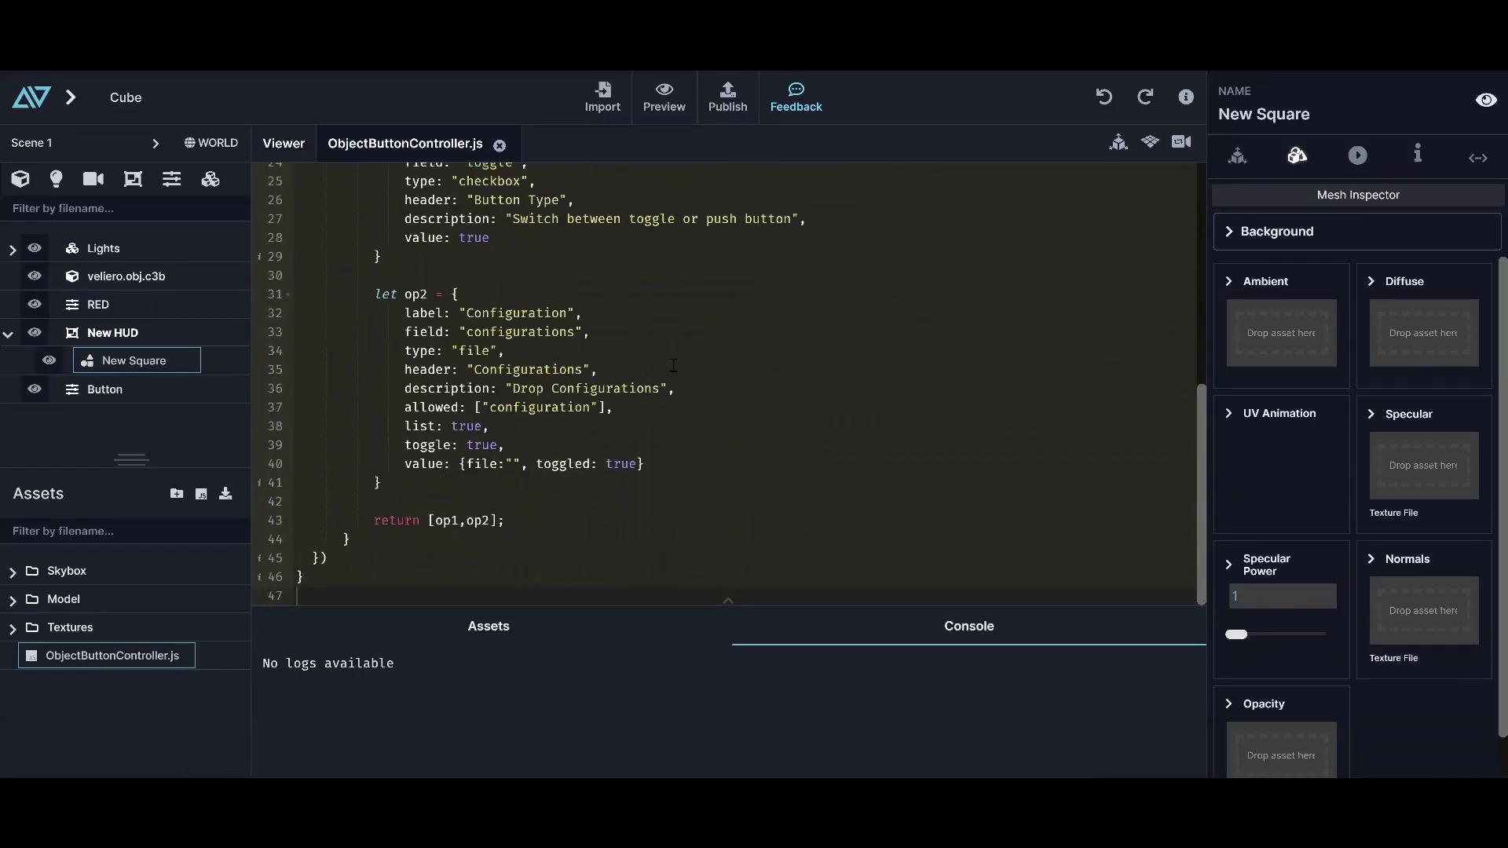
{"action": "scroll", "coordinate": [723, 331], "scroll_direction": "up", "scroll_amount": 5}
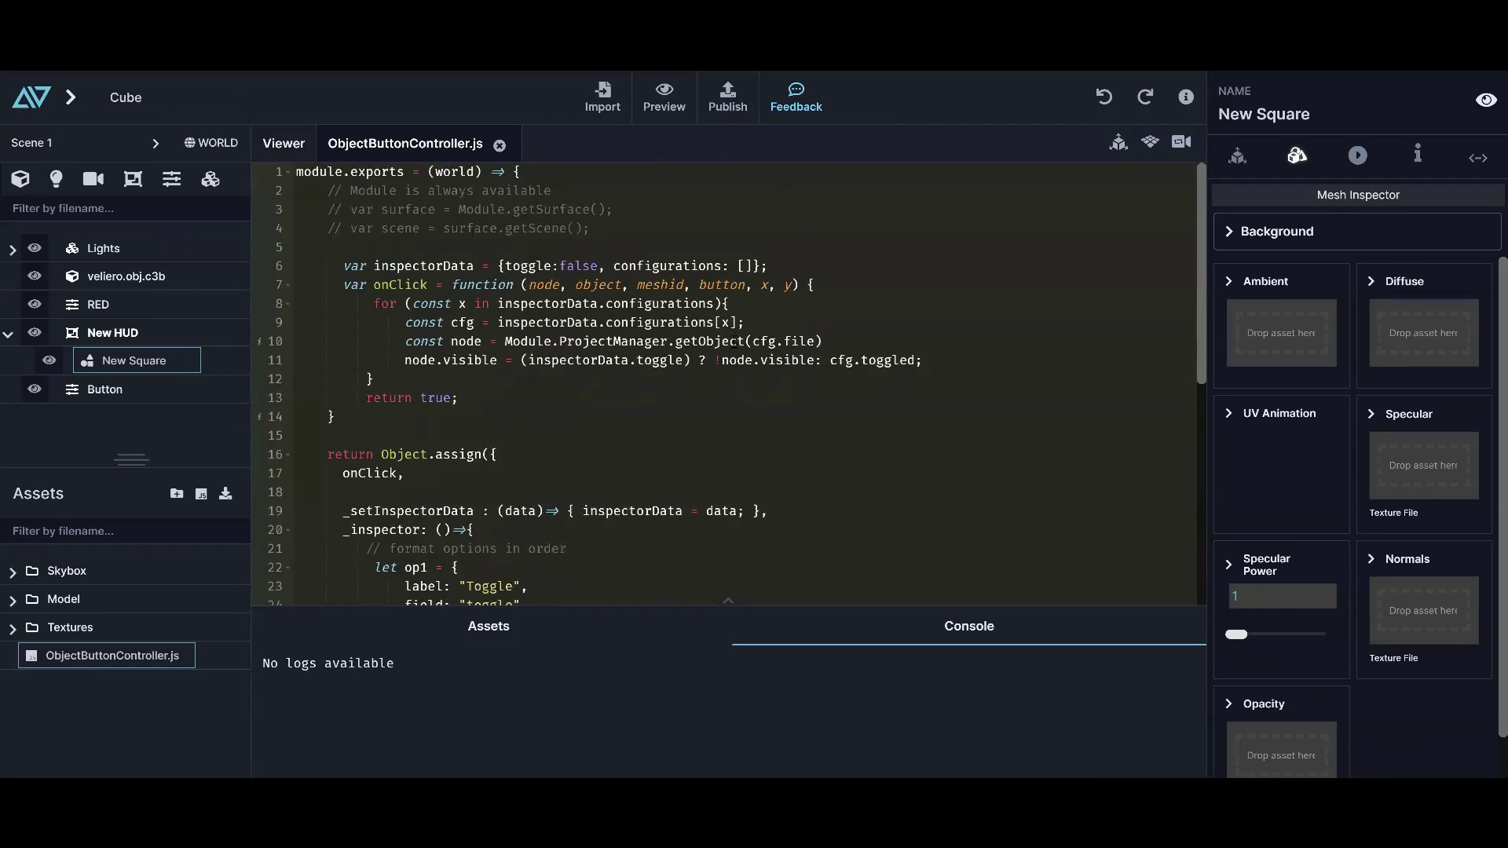
{"action": "scroll", "coordinate": [762, 349], "scroll_direction": "down", "scroll_amount": 5}
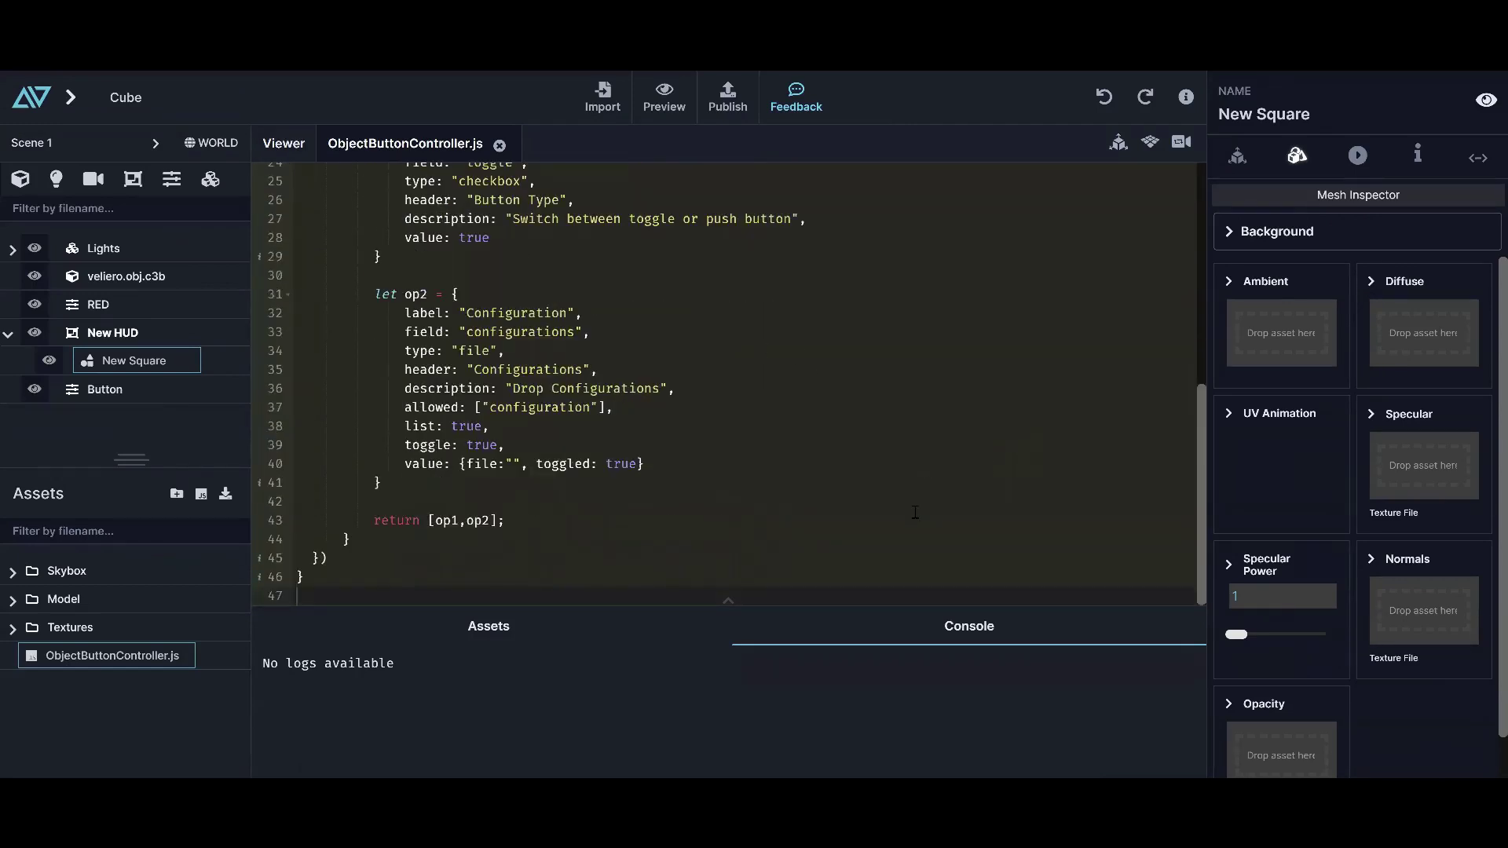
{"action": "scroll", "coordinate": [738, 526], "scroll_direction": "up", "scroll_amount": 5}
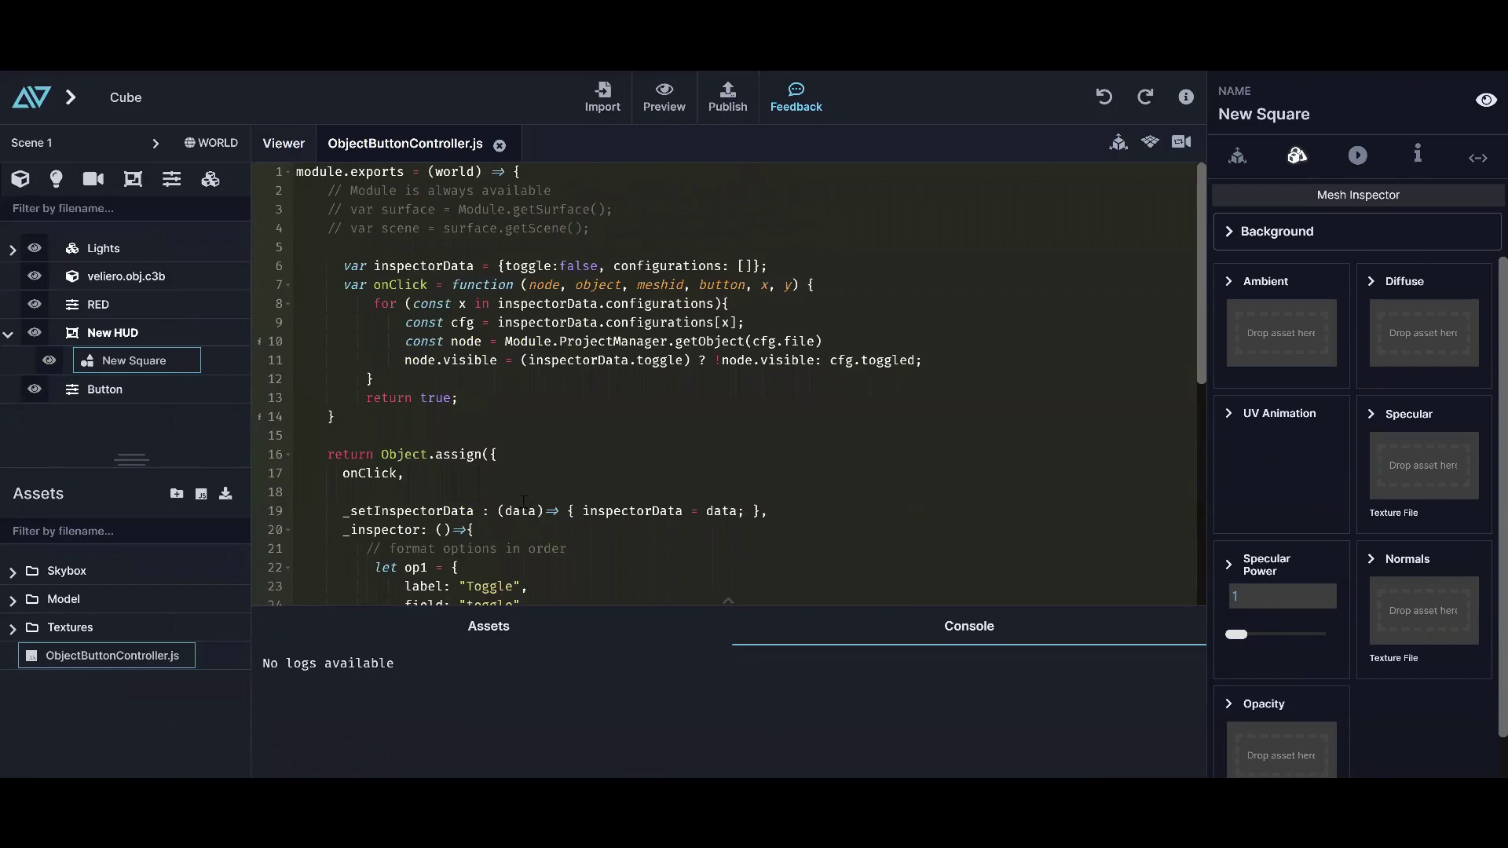
{"action": "scroll", "coordinate": [523, 501], "scroll_direction": "down", "scroll_amount": 5}
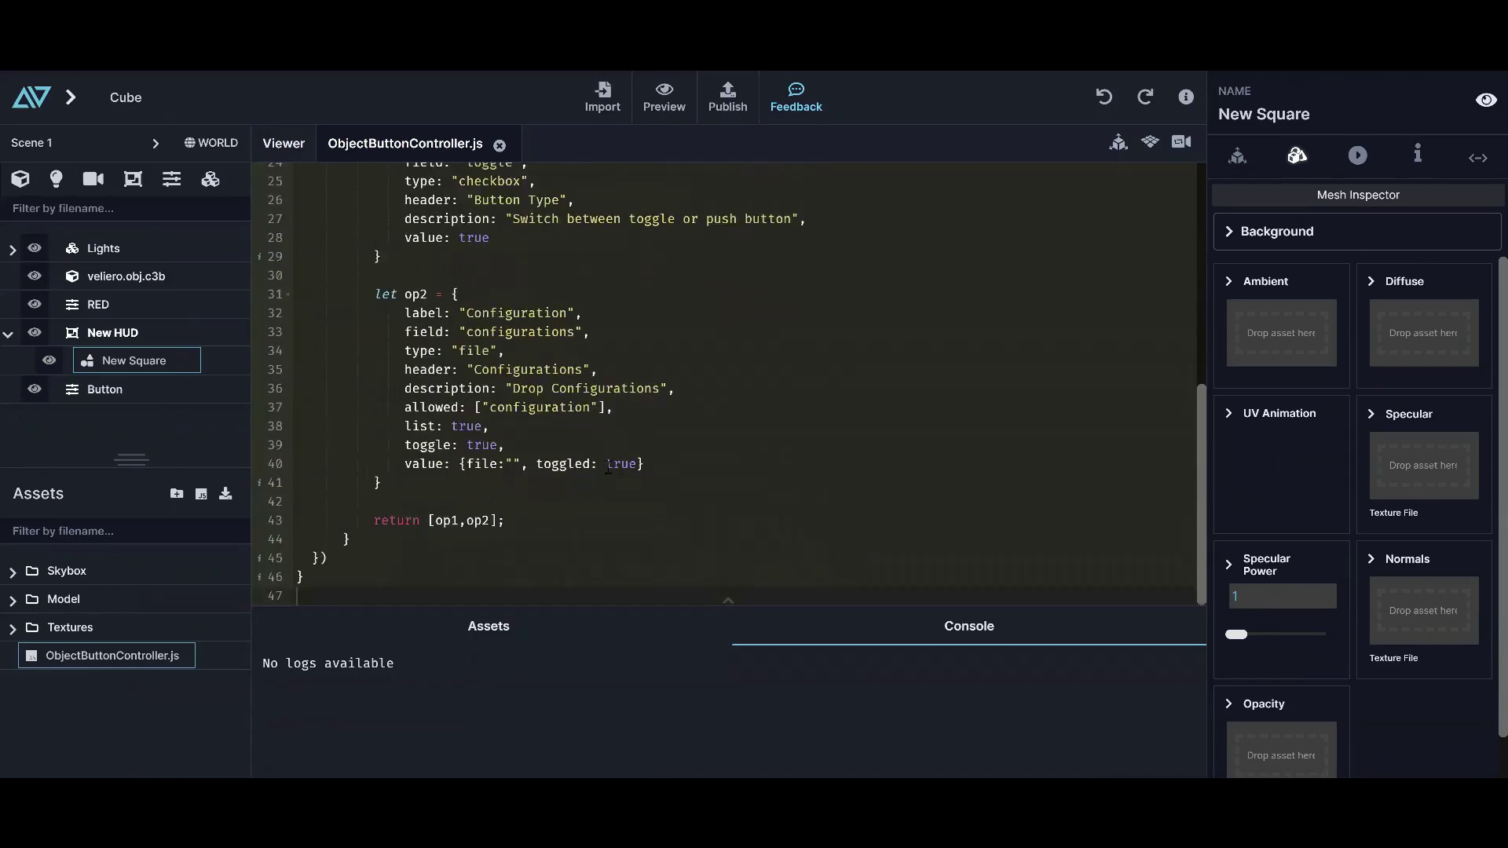
{"action": "scroll", "coordinate": [607, 464], "scroll_direction": "up", "scroll_amount": 5}
{"action": "scroll", "coordinate": [471, 510], "scroll_direction": "down", "scroll_amount": 5}
{"action": "scroll", "coordinate": [523, 518], "scroll_direction": "up", "scroll_amount": 5}
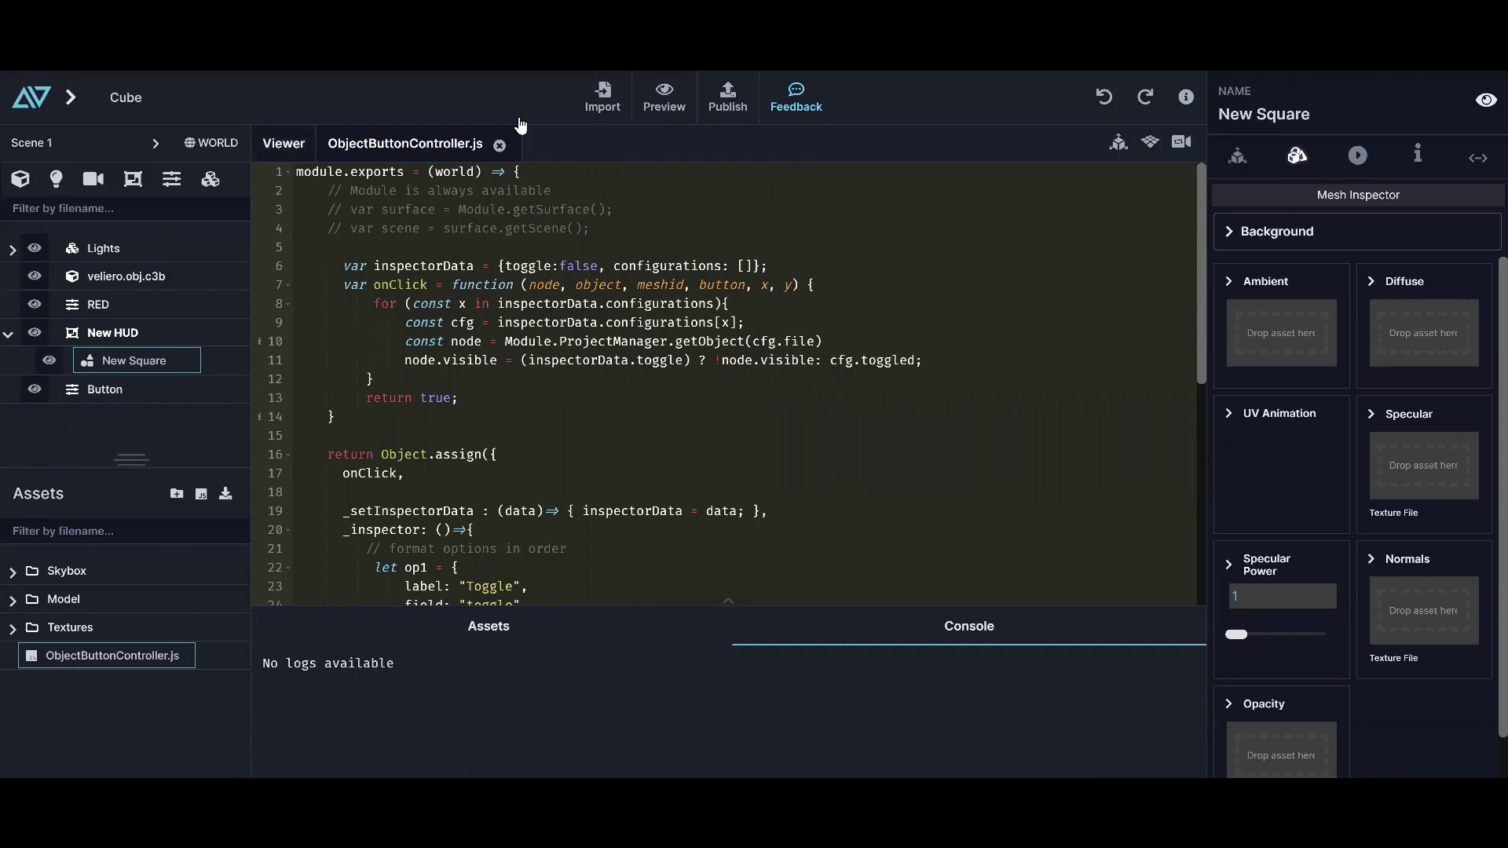
{"action": "left_click", "coordinate": [283, 142]}
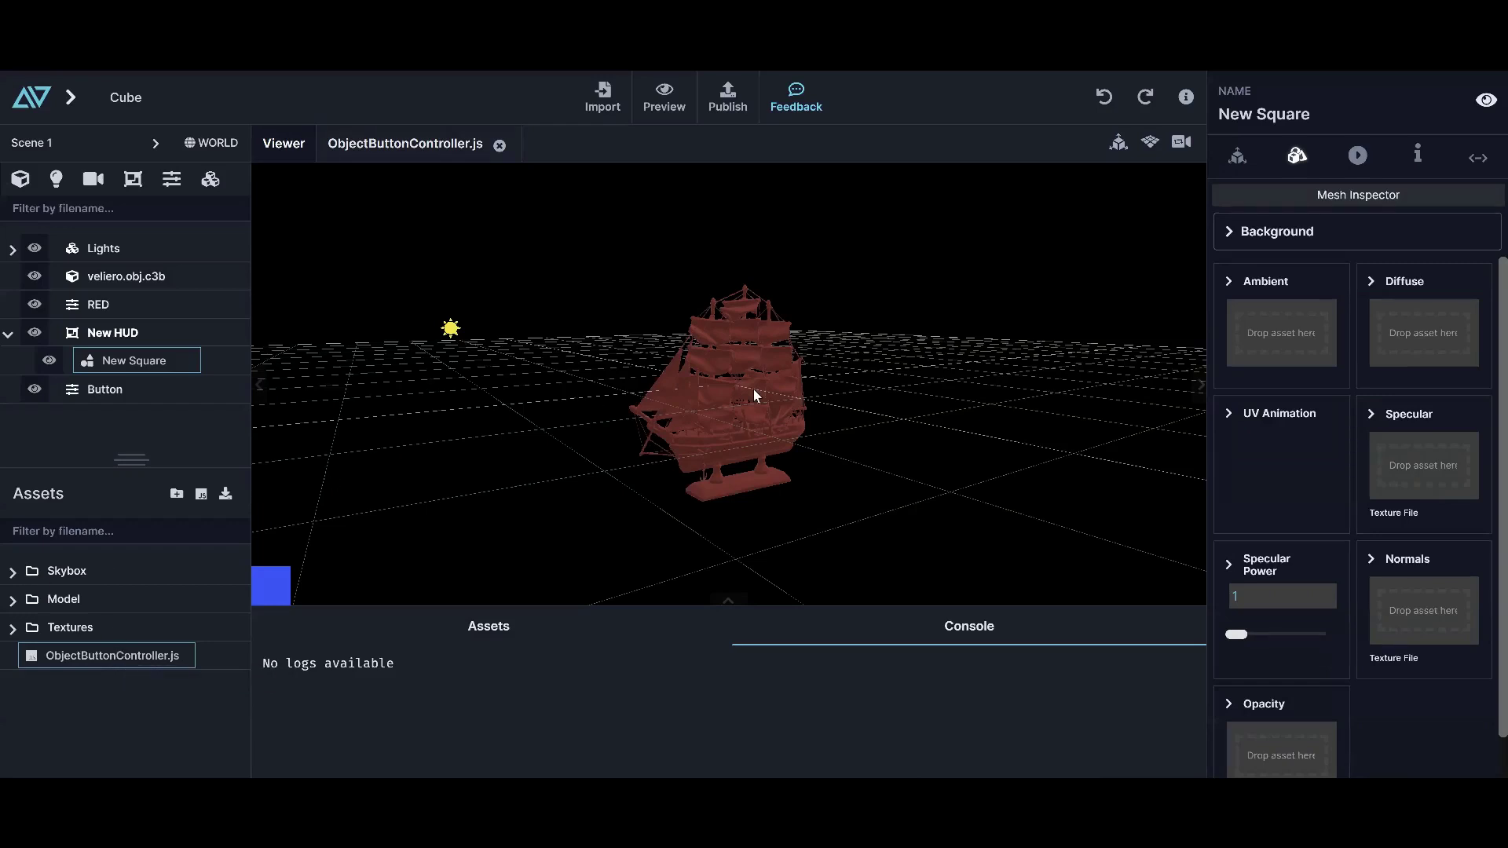
Attach ObjectButtonController.js to the ship model as its object controller and assign the RED and Button configurations to it
{"action": "left_click_drag", "start_coordinate": [1091, 387], "coordinate": [708, 428]}
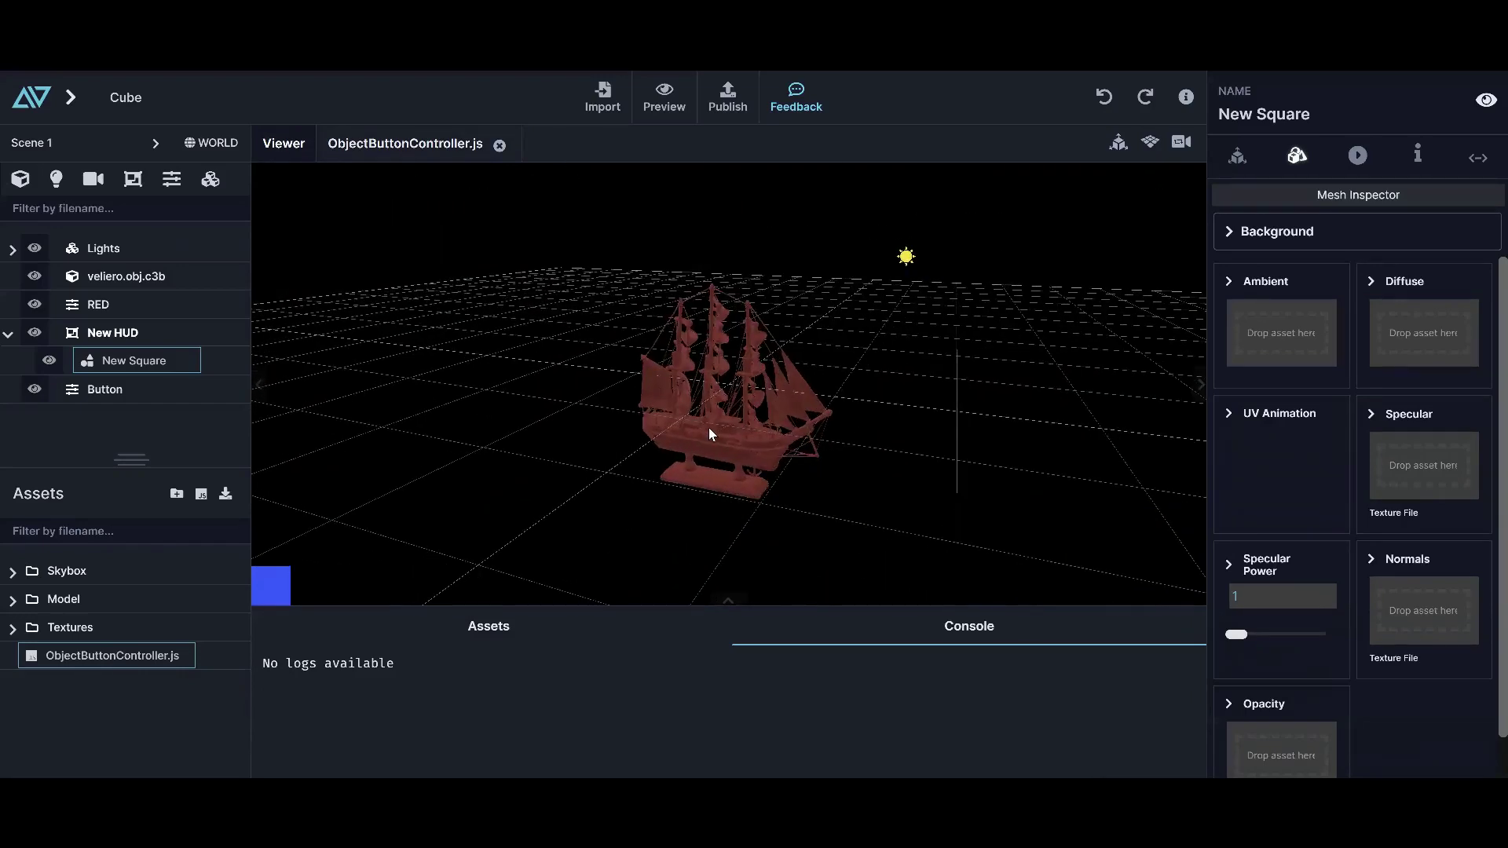
{"action": "left_click", "coordinate": [709, 427]}
{"action": "left_click", "coordinate": [1487, 155]}
{"action": "left_click_drag", "start_coordinate": [115, 658], "coordinate": [1283, 265]}
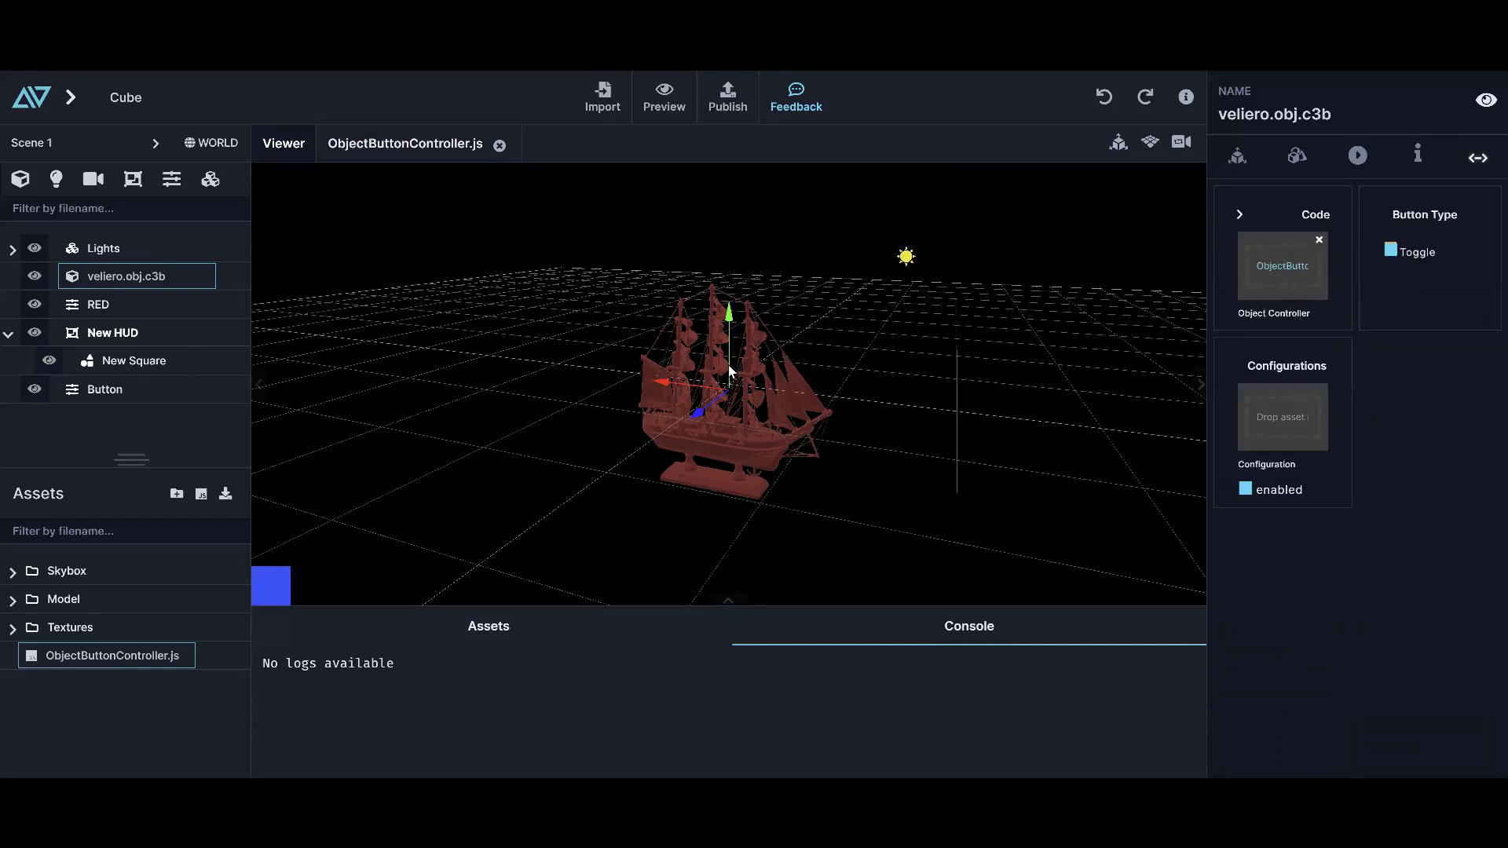
{"action": "left_click_drag", "start_coordinate": [95, 305], "coordinate": [1271, 423]}
{"action": "left_click_drag", "start_coordinate": [112, 391], "coordinate": [1413, 410]}
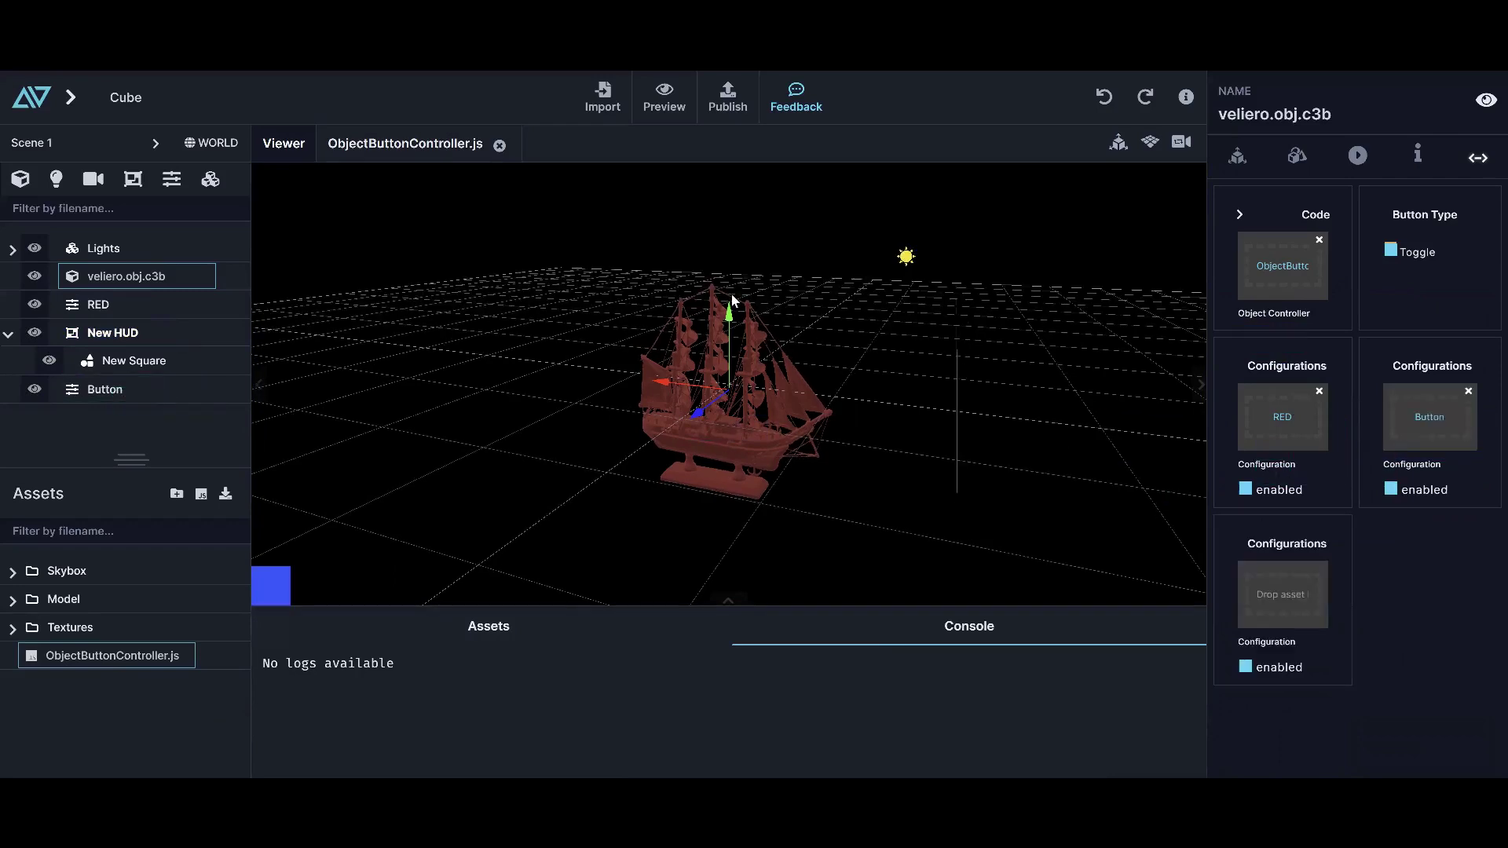
Preview the scene, toggle the configurations repeatedly with the ship itself, and return to the editor
{"action": "left_click", "coordinate": [656, 114]}
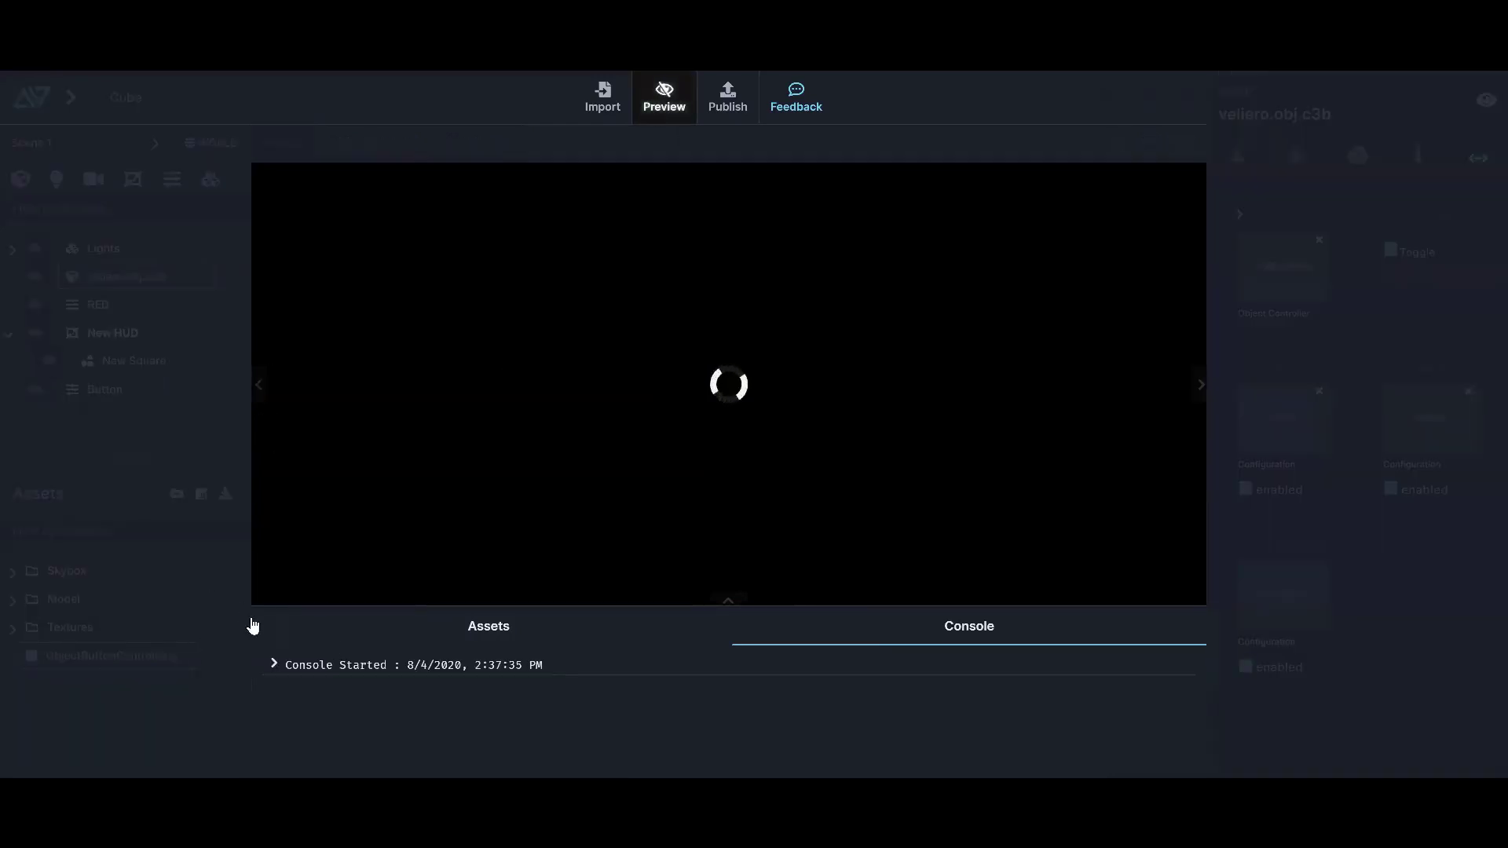
{"action": "double_click", "coordinate": [718, 431]}
{"action": "left_click", "coordinate": [719, 431]}
{"action": "left_click", "coordinate": [718, 430]}
{"action": "left_click", "coordinate": [720, 429]}
{"action": "left_click", "coordinate": [722, 428]}
{"action": "left_click", "coordinate": [656, 108]}
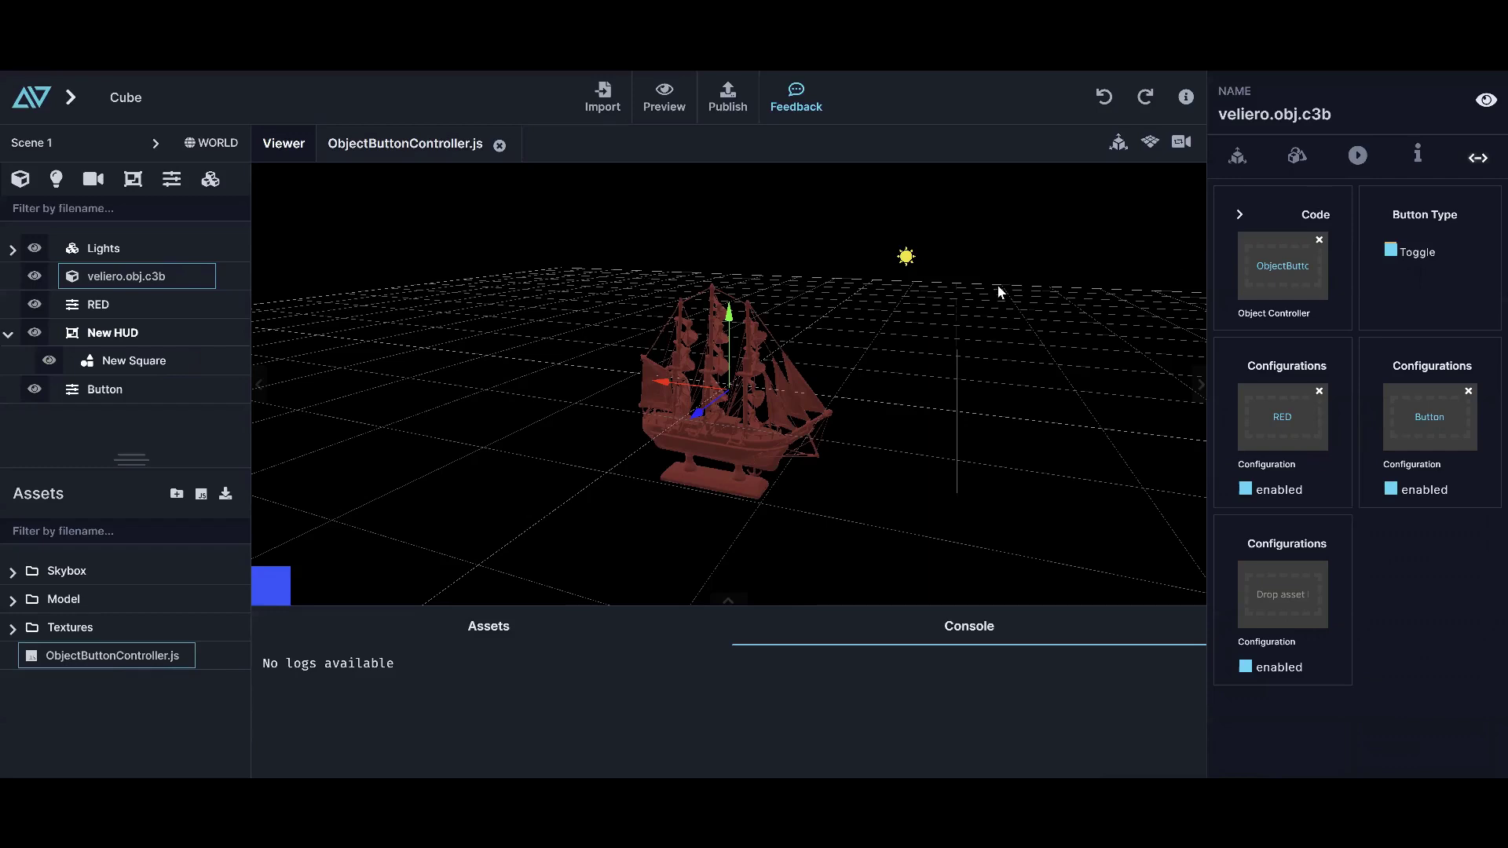
{"action": "left_click_drag", "start_coordinate": [482, 473], "coordinate": [719, 307]}
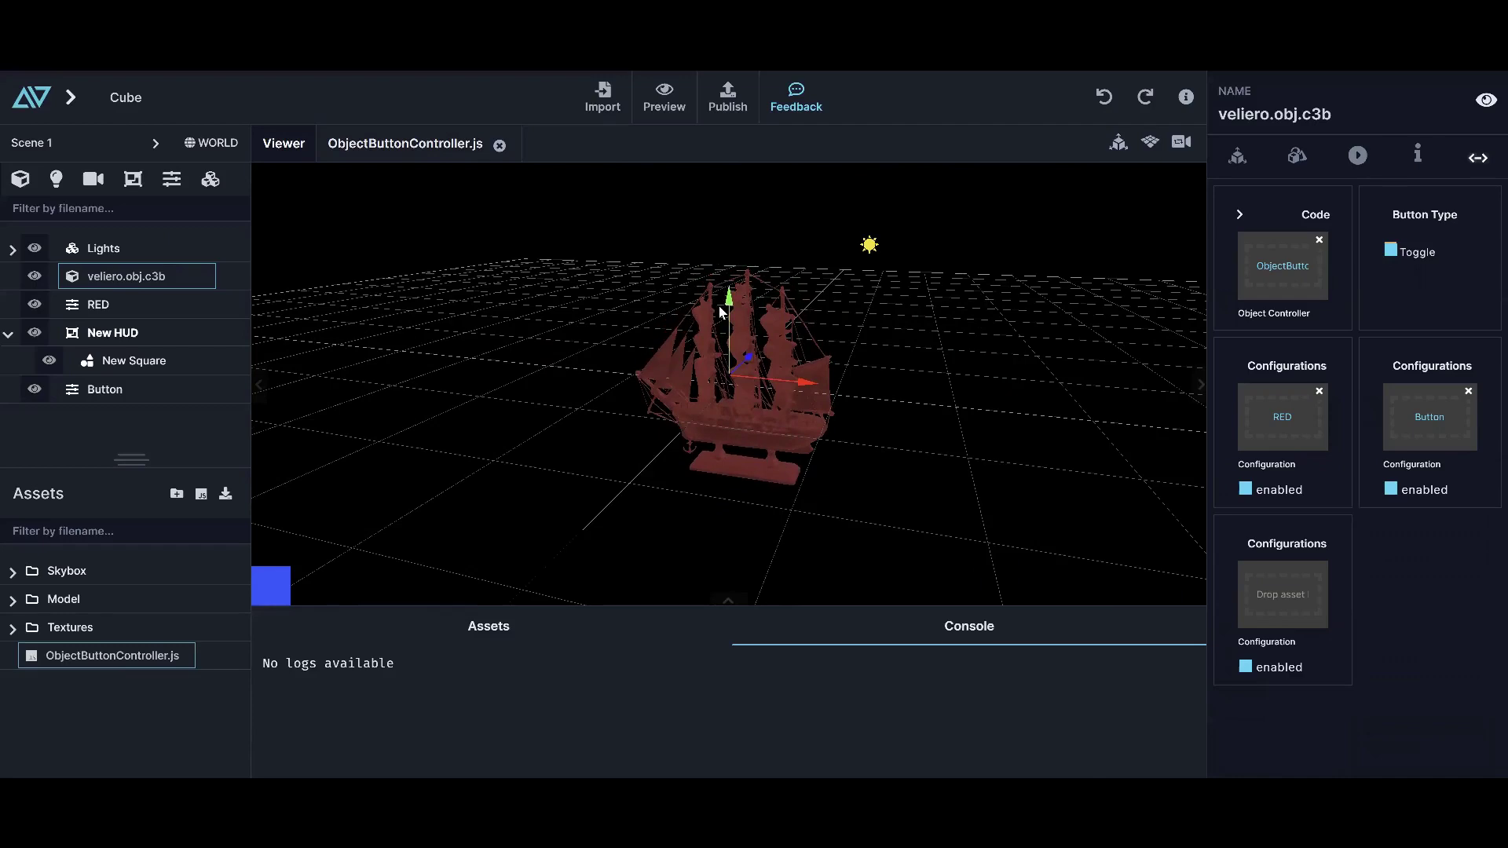
{"action": "left_click_drag", "start_coordinate": [542, 463], "coordinate": [842, 479]}
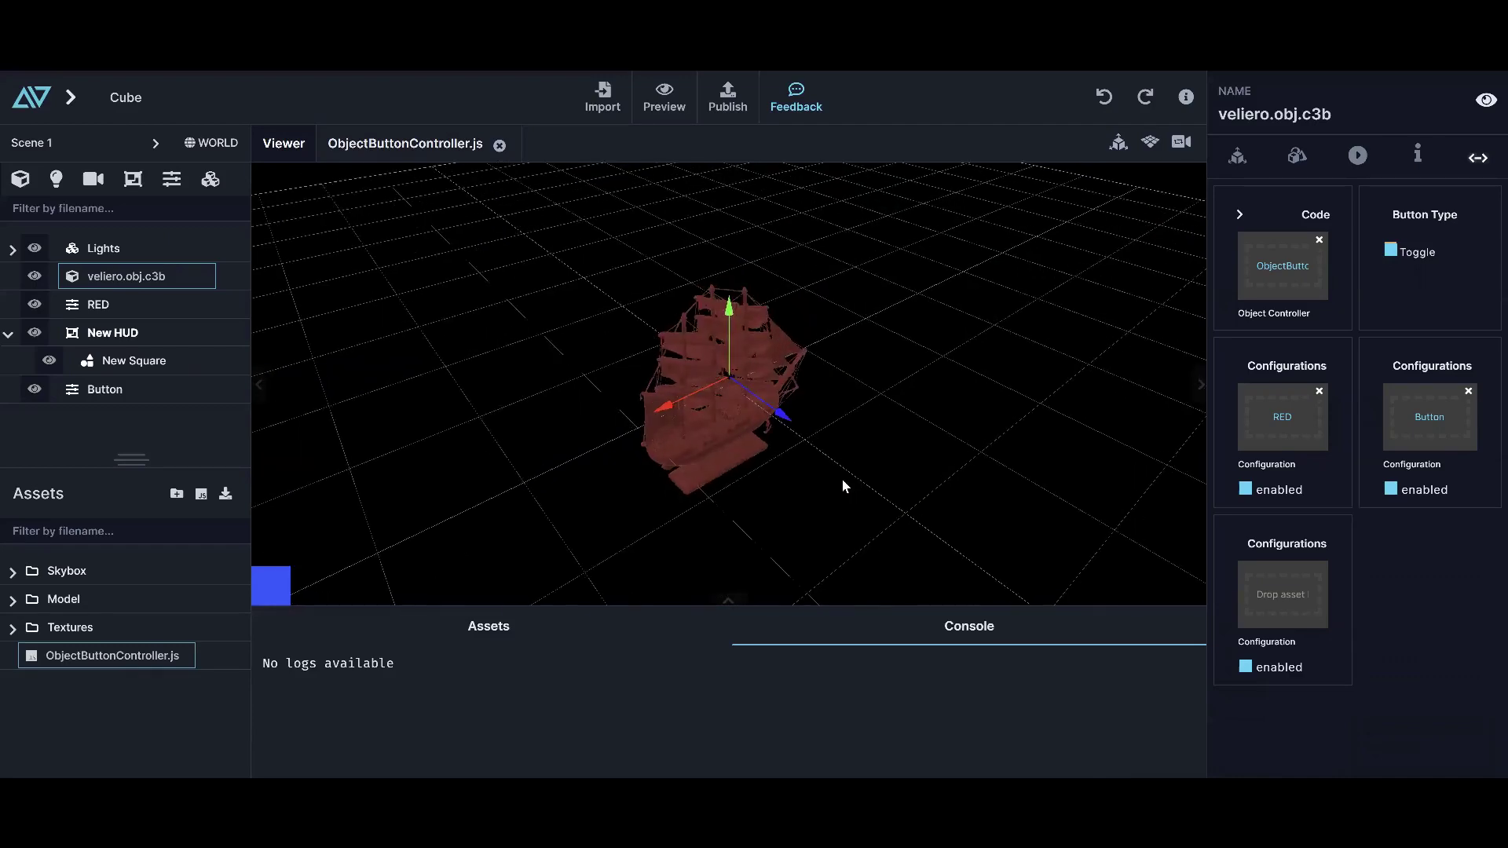
{"action": "left_click_drag", "start_coordinate": [782, 416], "coordinate": [854, 441]}
{"action": "left_click_drag", "start_coordinate": [930, 479], "coordinate": [727, 379]}
{"action": "key", "text": "w"}
{"action": "key", "text": "r"}
{"action": "key", "text": "w"}
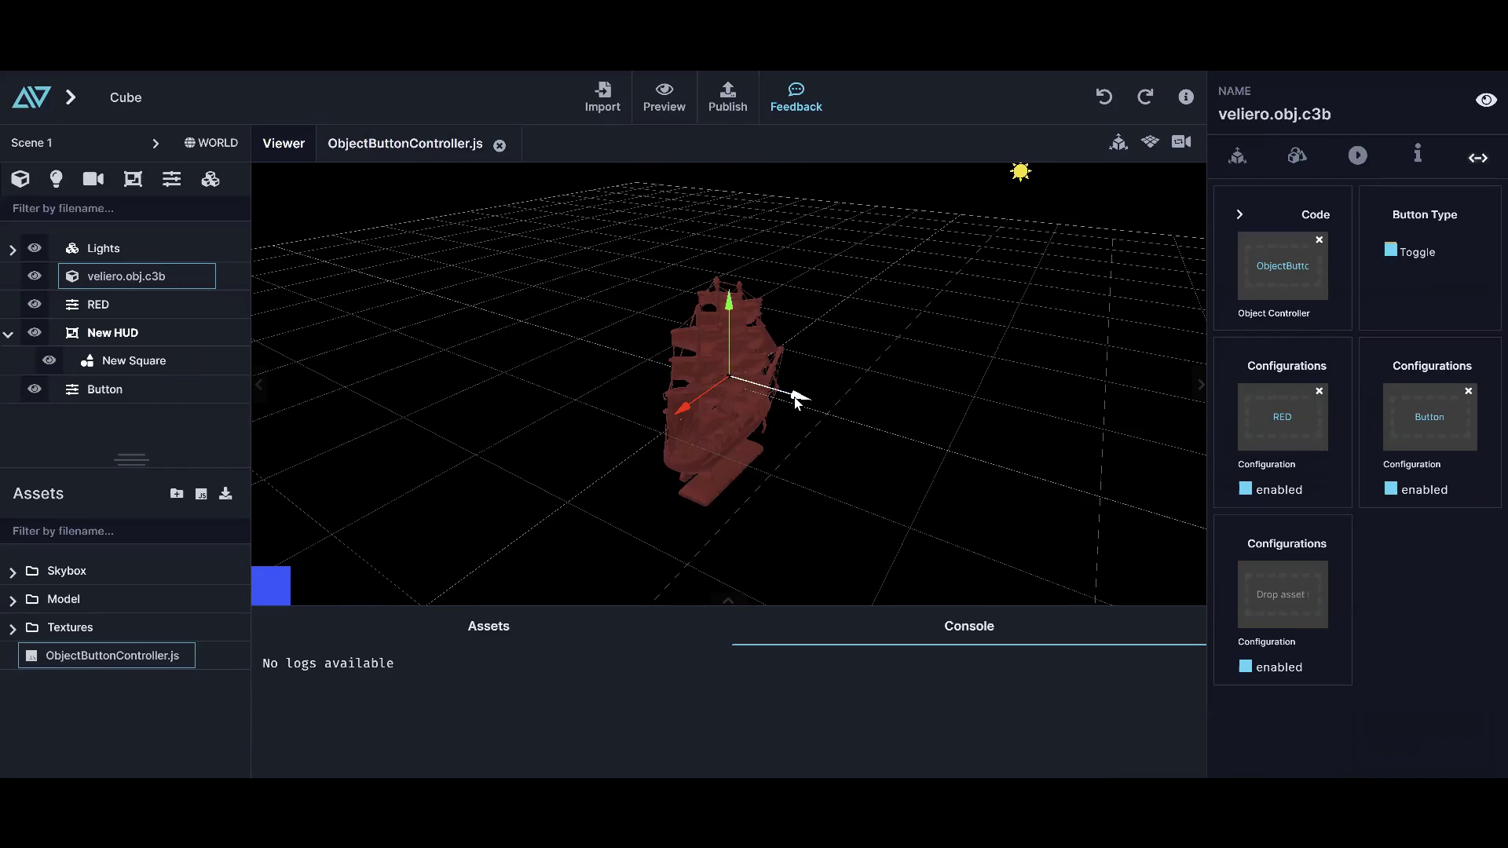
{"action": "mouse_move", "coordinate": [795, 402]}
{"action": "left_mouse_down"}
{"action": "mouse_move", "coordinate": [809, 405]}
{"action": "mouse_move", "coordinate": [531, 373]}
{"action": "mouse_move", "coordinate": [827, 442]}
{"action": "mouse_move", "coordinate": [421, 358]}
{"action": "mouse_move", "coordinate": [872, 461]}
{"action": "mouse_move", "coordinate": [699, 406]}
{"action": "mouse_move", "coordinate": [790, 422]}
{"action": "left_mouse_up"}
{"action": "left_click_drag", "start_coordinate": [558, 526], "coordinate": [730, 284]}
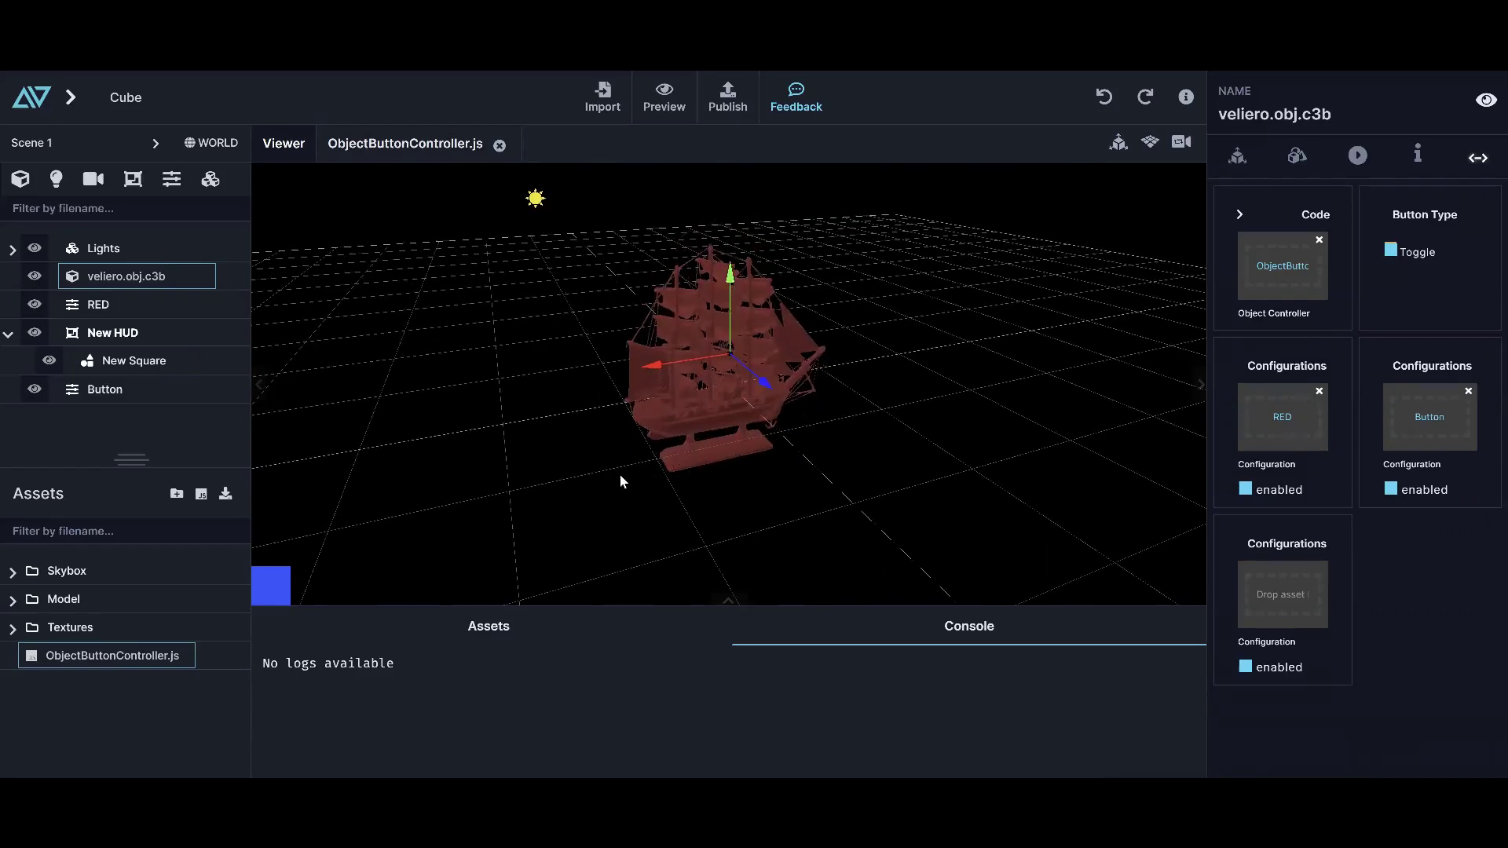
{"action": "left_click_drag", "start_coordinate": [621, 479], "coordinate": [665, 471]}
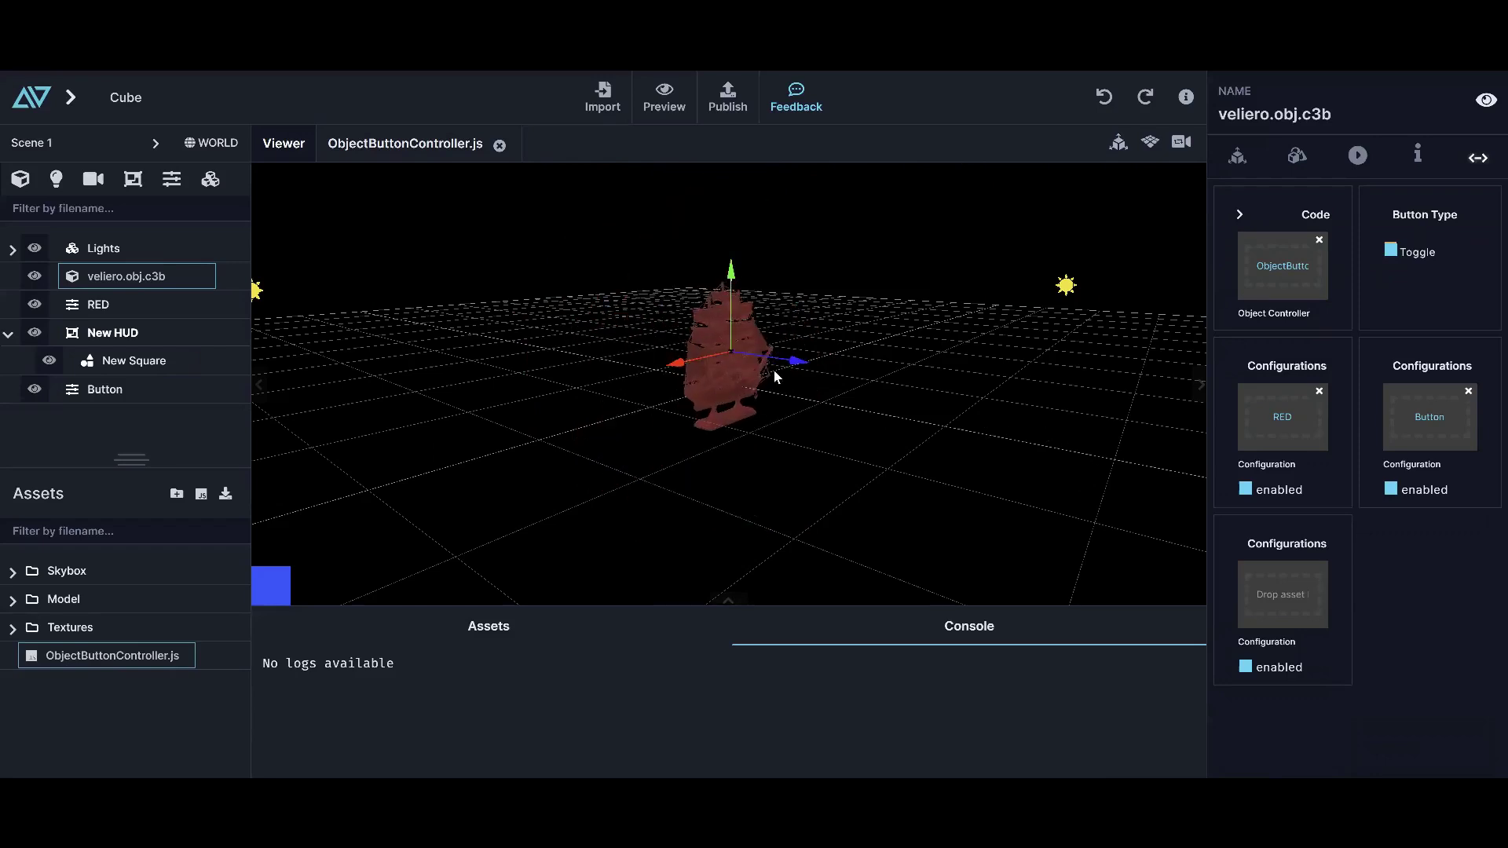
{"action": "left_click_drag", "start_coordinate": [502, 431], "coordinate": [677, 502]}
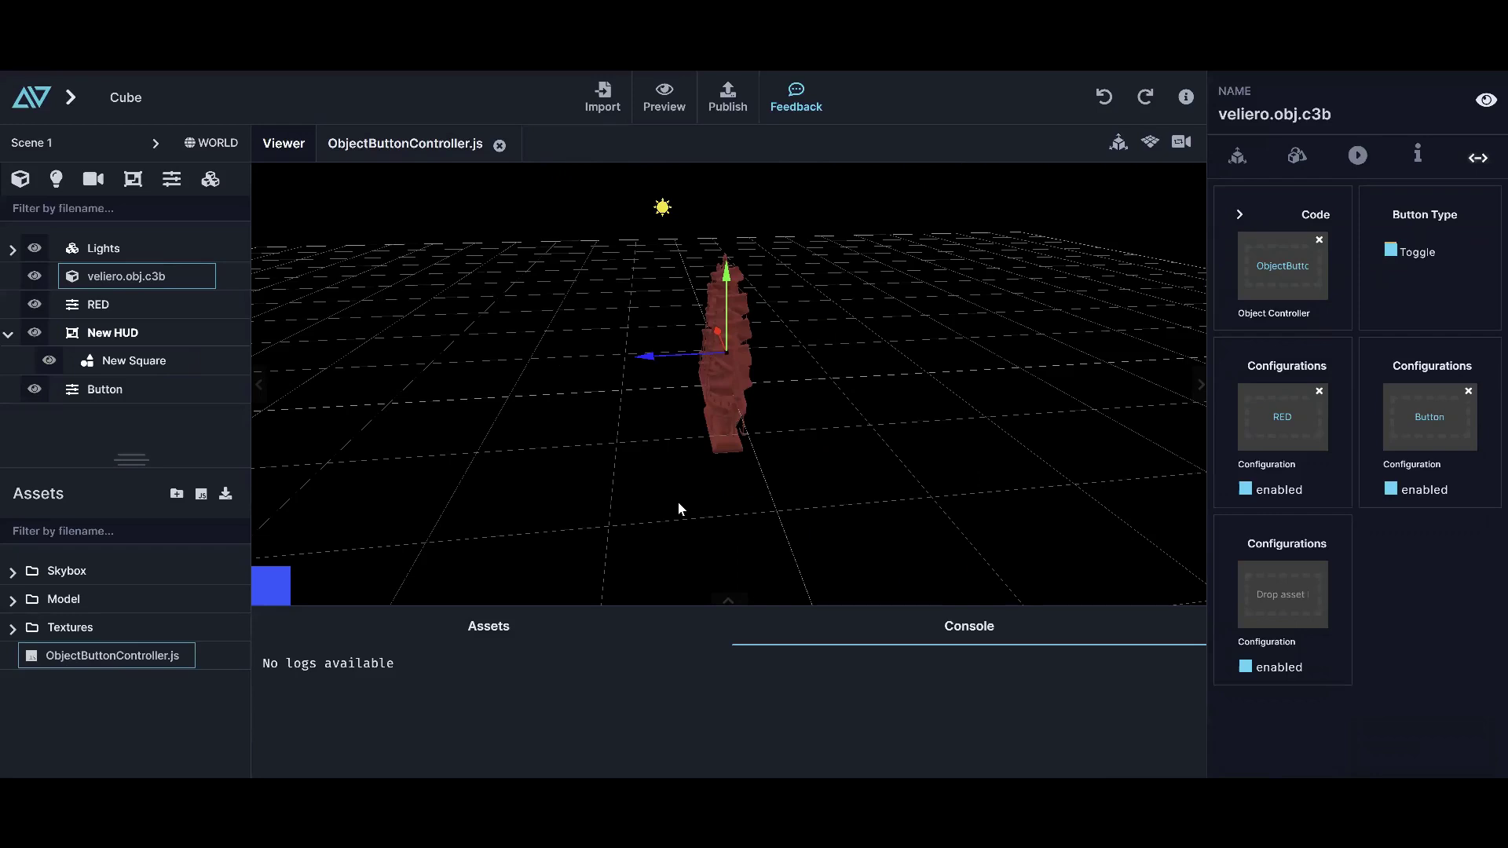
{"action": "left_click_drag", "start_coordinate": [694, 465], "coordinate": [804, 455]}
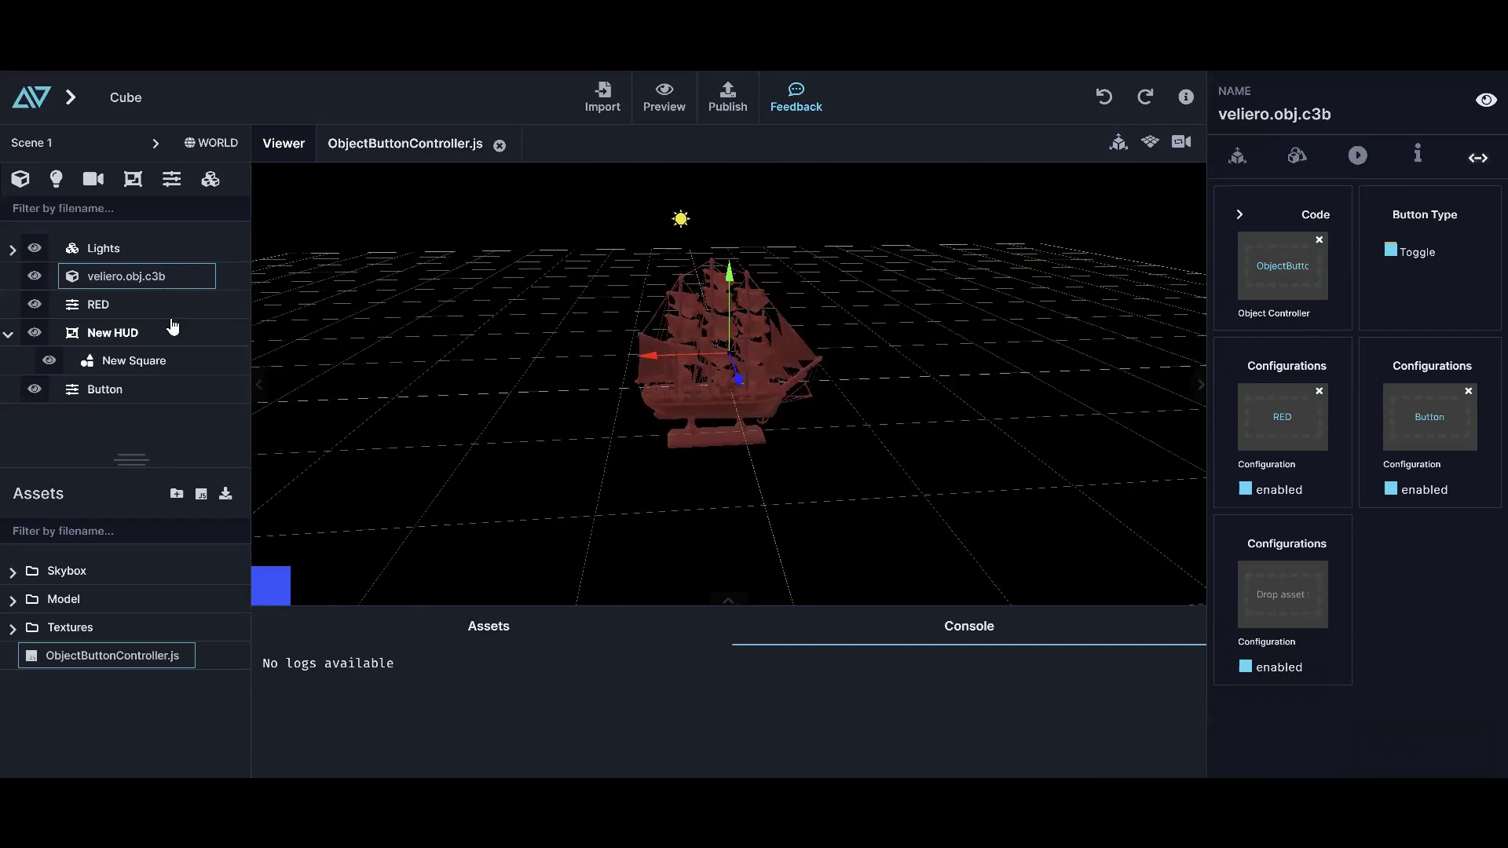
In the RED configuration's config mode, set the ship's scale to 2 on X, Y and Z, and exit config mode
{"action": "left_click", "coordinate": [101, 306]}
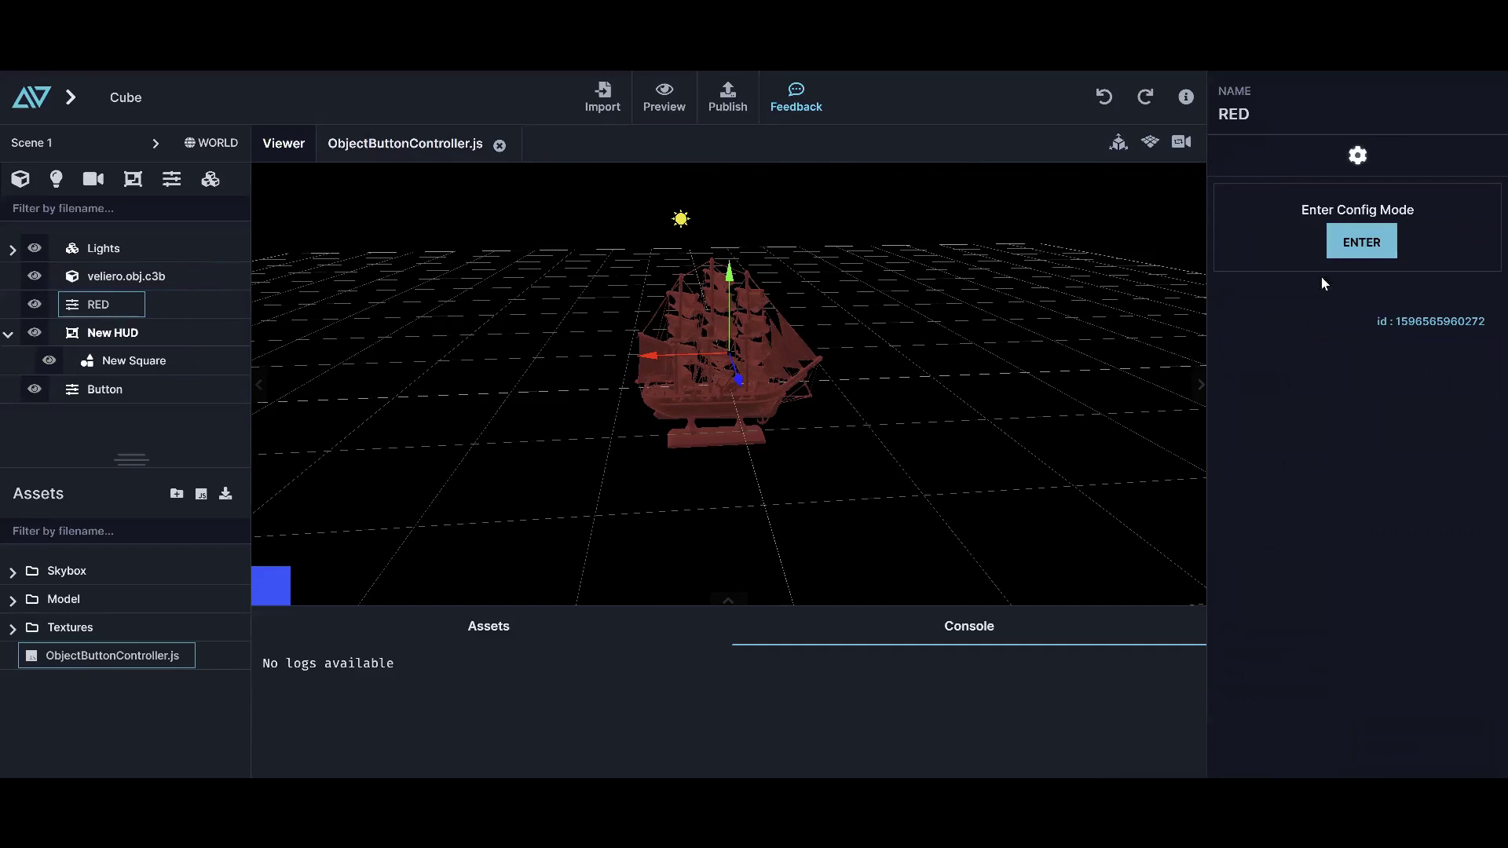
{"action": "left_click", "coordinate": [1368, 245]}
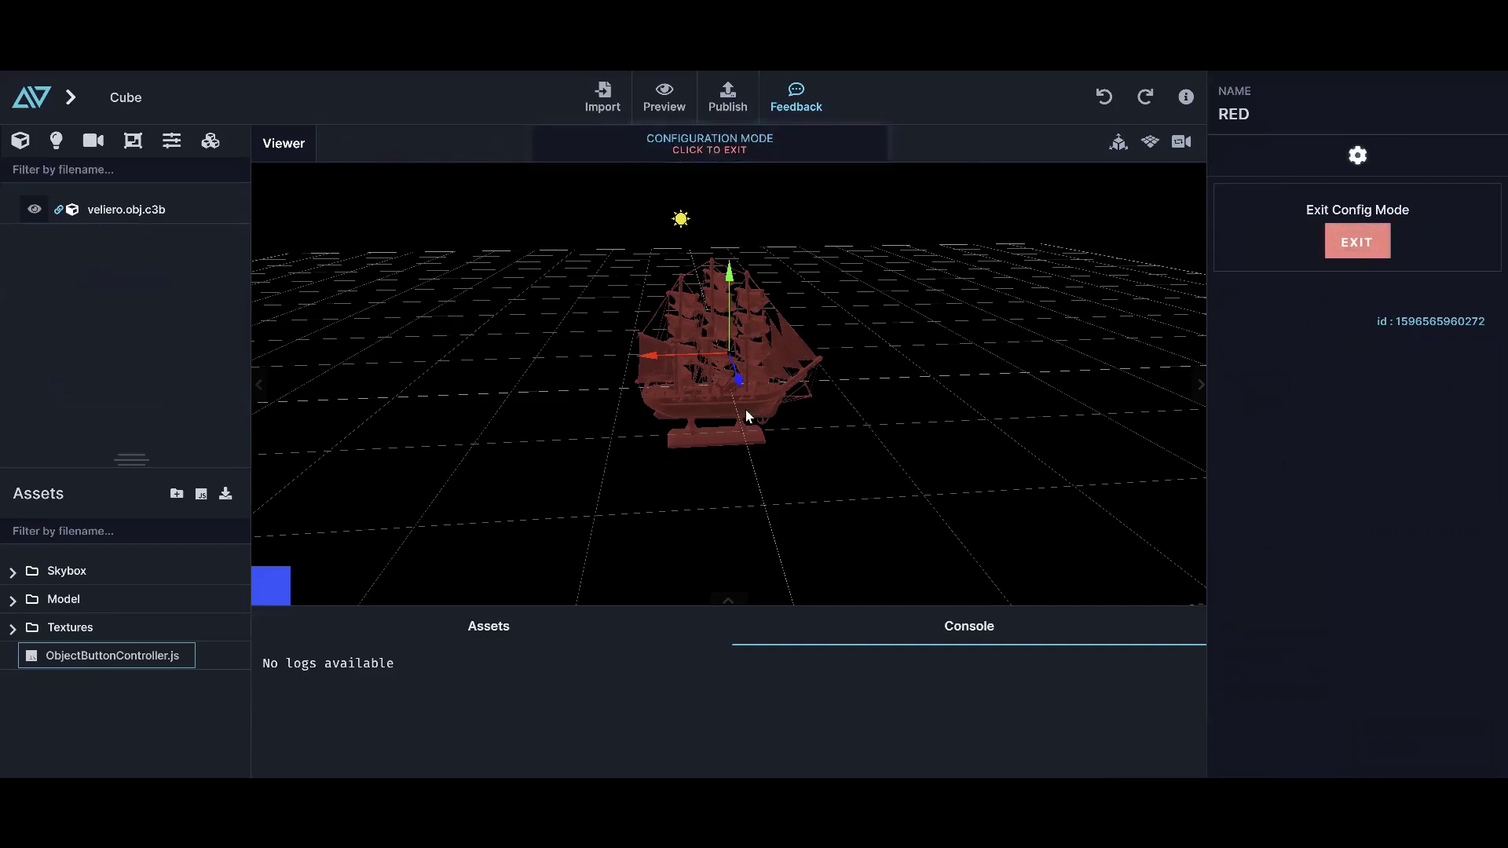
{"action": "left_click_drag", "start_coordinate": [799, 412], "coordinate": [786, 439]}
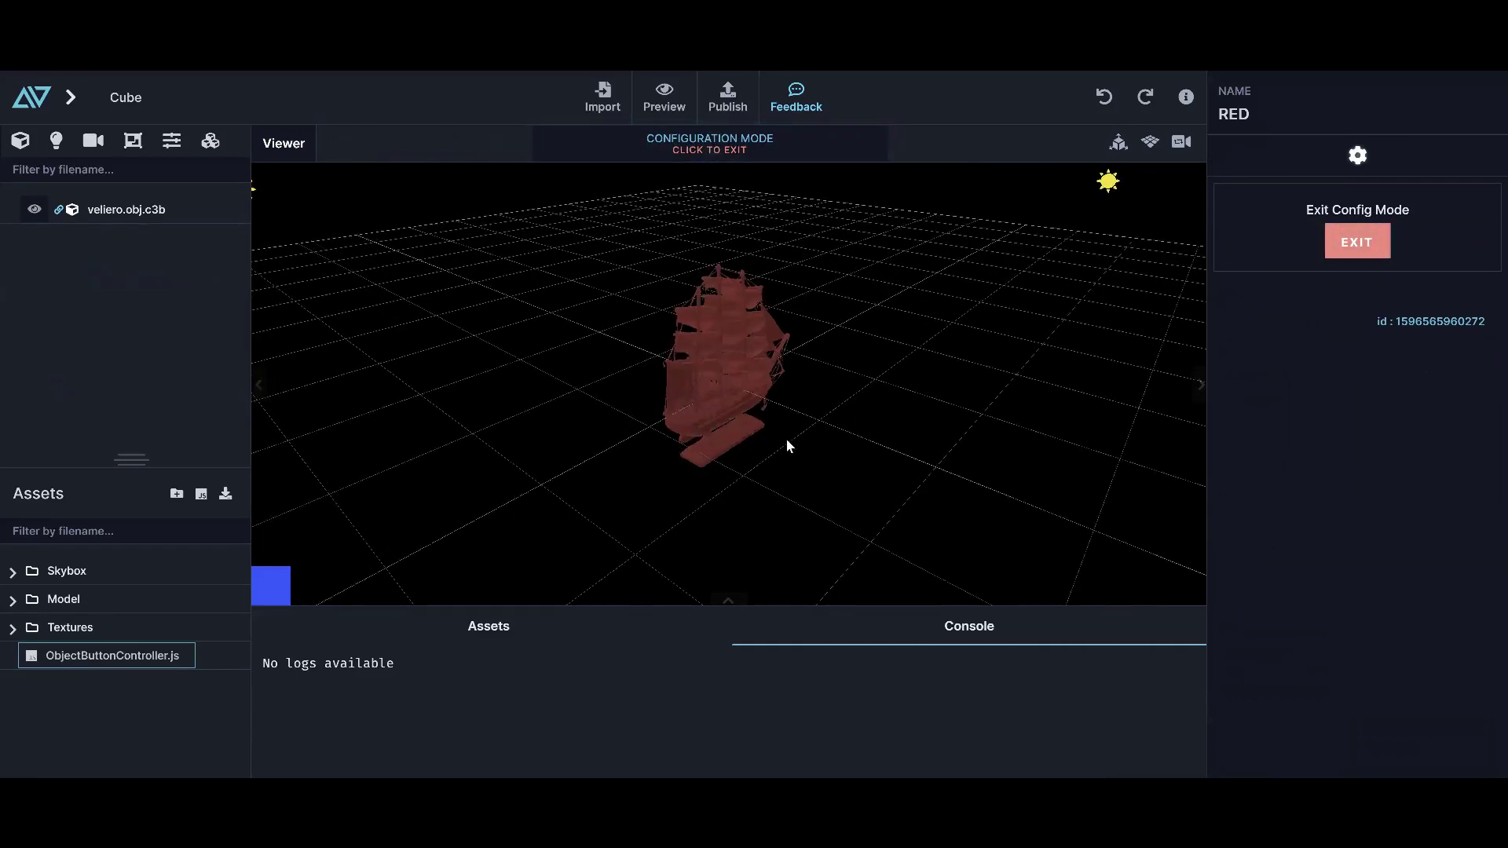
{"action": "left_click", "coordinate": [733, 383]}
{"action": "left_click", "coordinate": [1237, 156]}
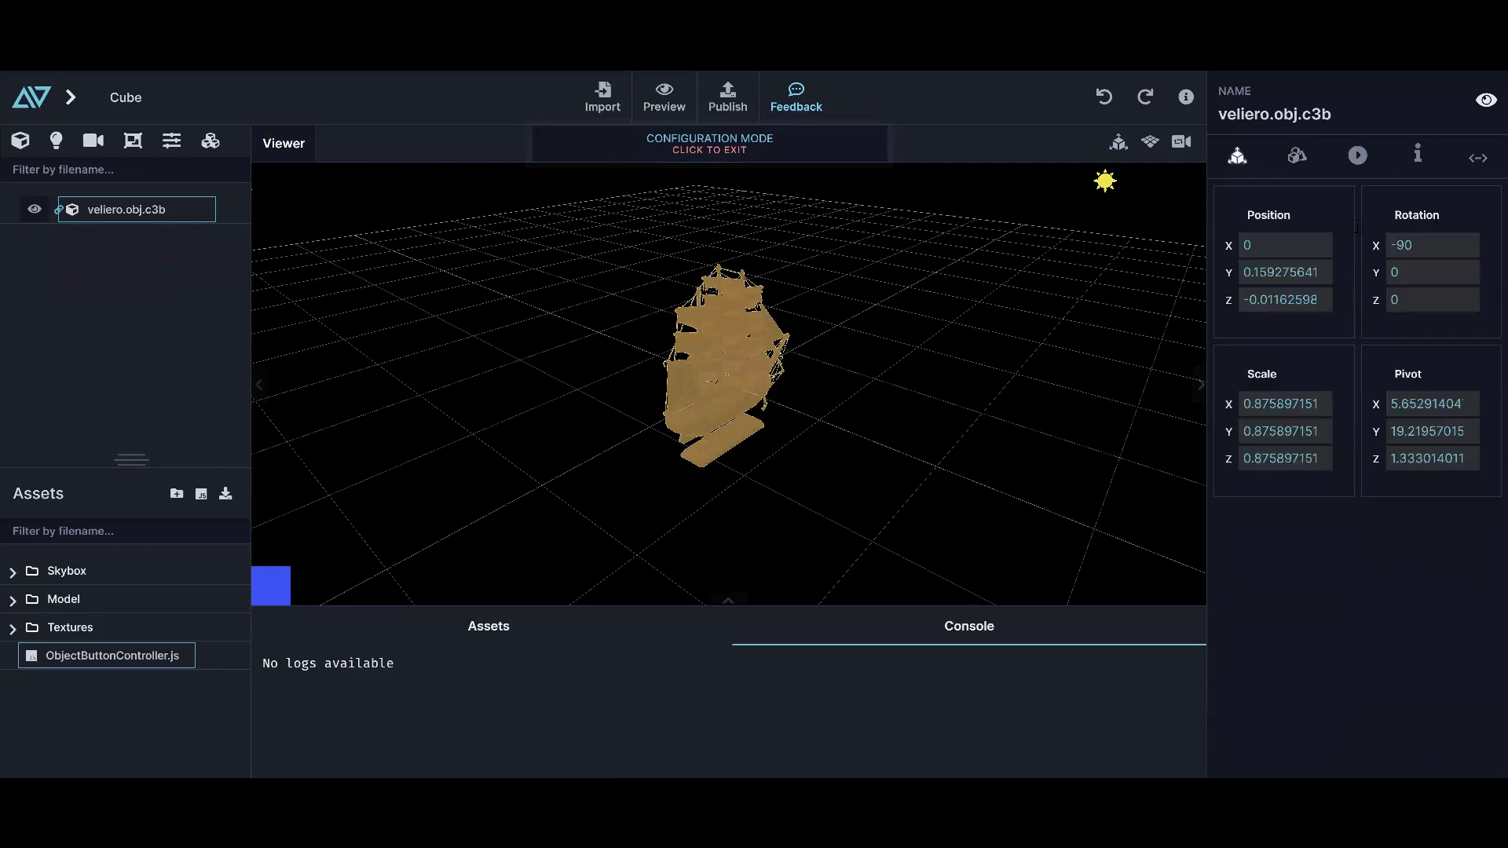
{"action": "double_click", "coordinate": [1247, 403]}
{"action": "type", "text": "1"}
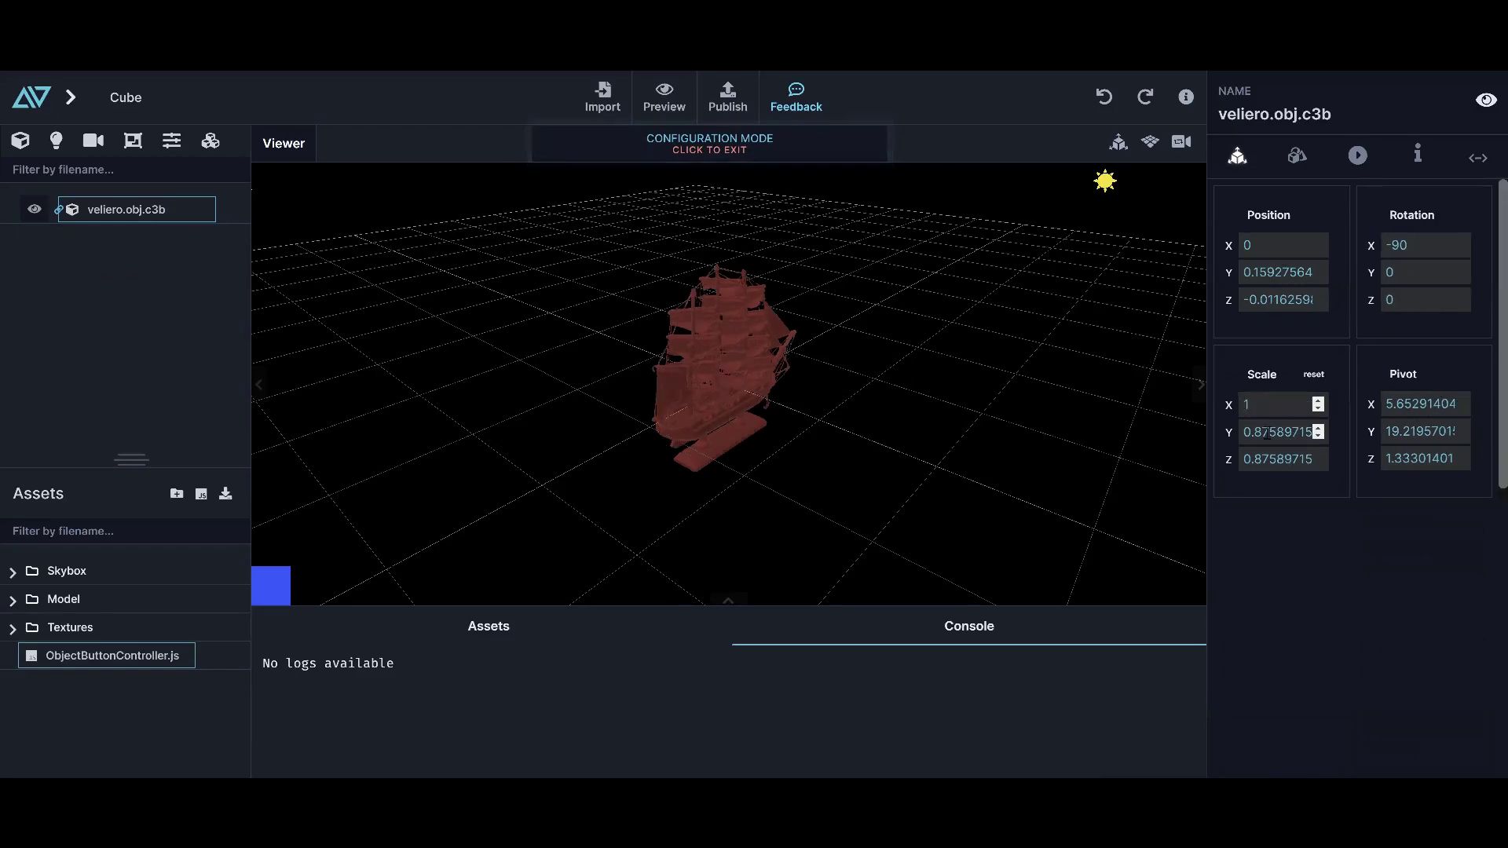
{"action": "type", "text": "2"}
{"action": "key", "text": "Tab"}
{"action": "type", "text": "2"}
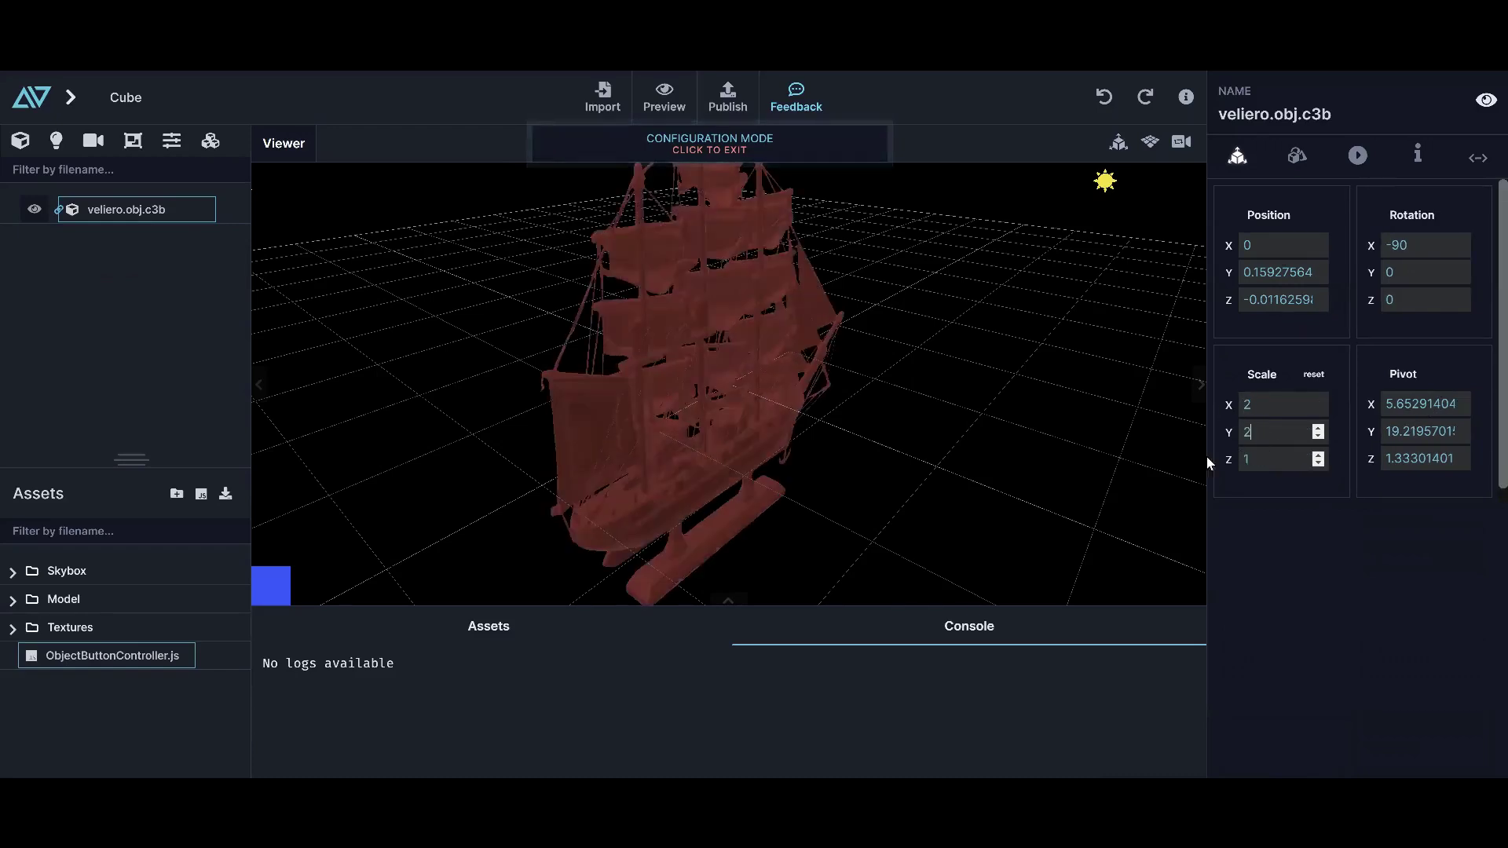
{"action": "key", "text": "Tab"}
{"action": "type", "text": "2"}
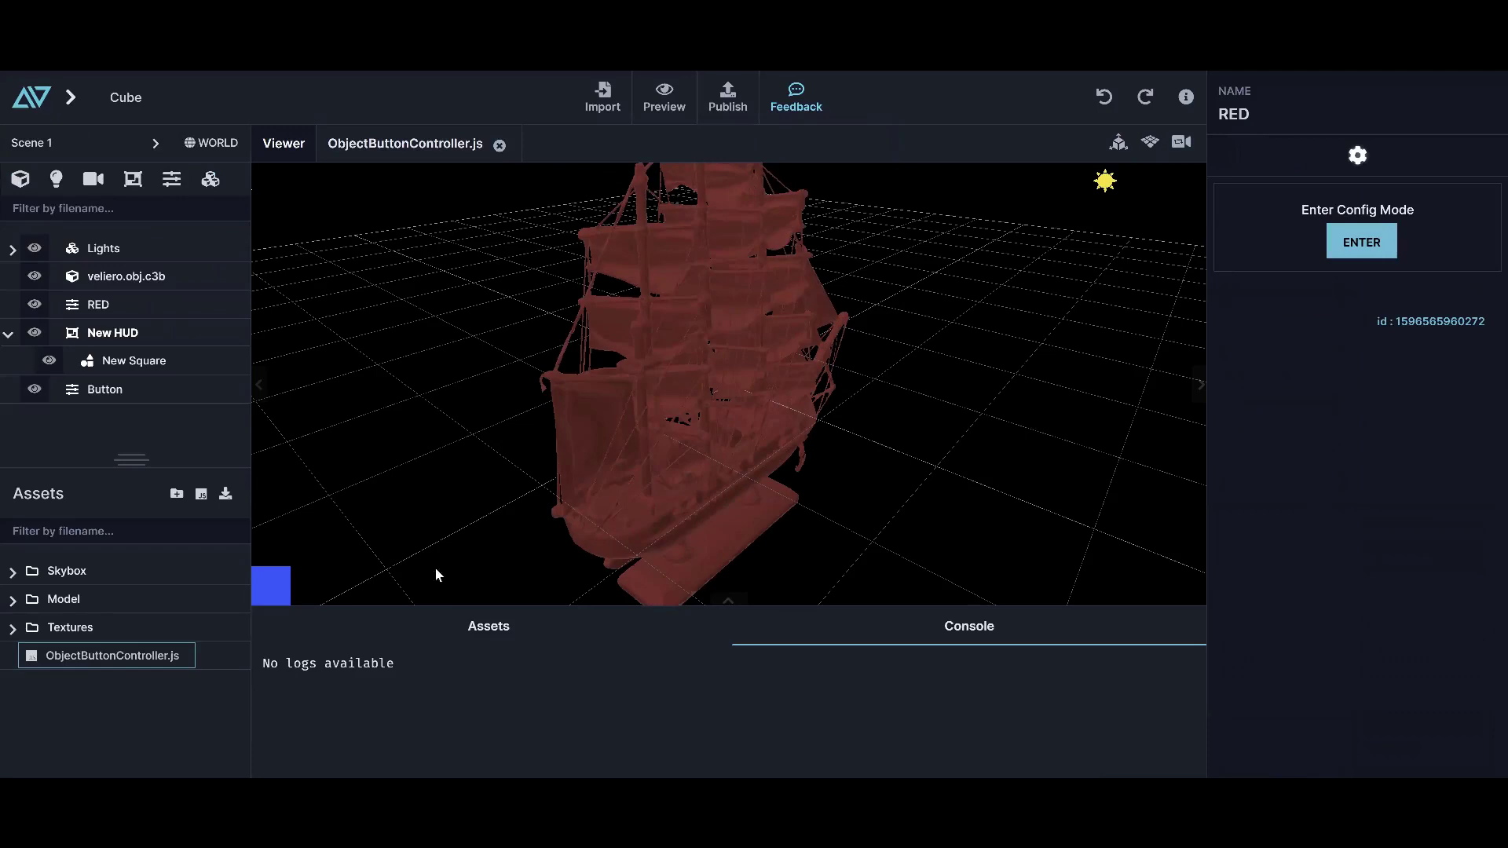
Turn off the RED and Button configurations, preview the scene toggling them with the HUD square, and return to the editor
{"action": "left_click", "coordinate": [34, 304]}
{"action": "left_click", "coordinate": [35, 388]}
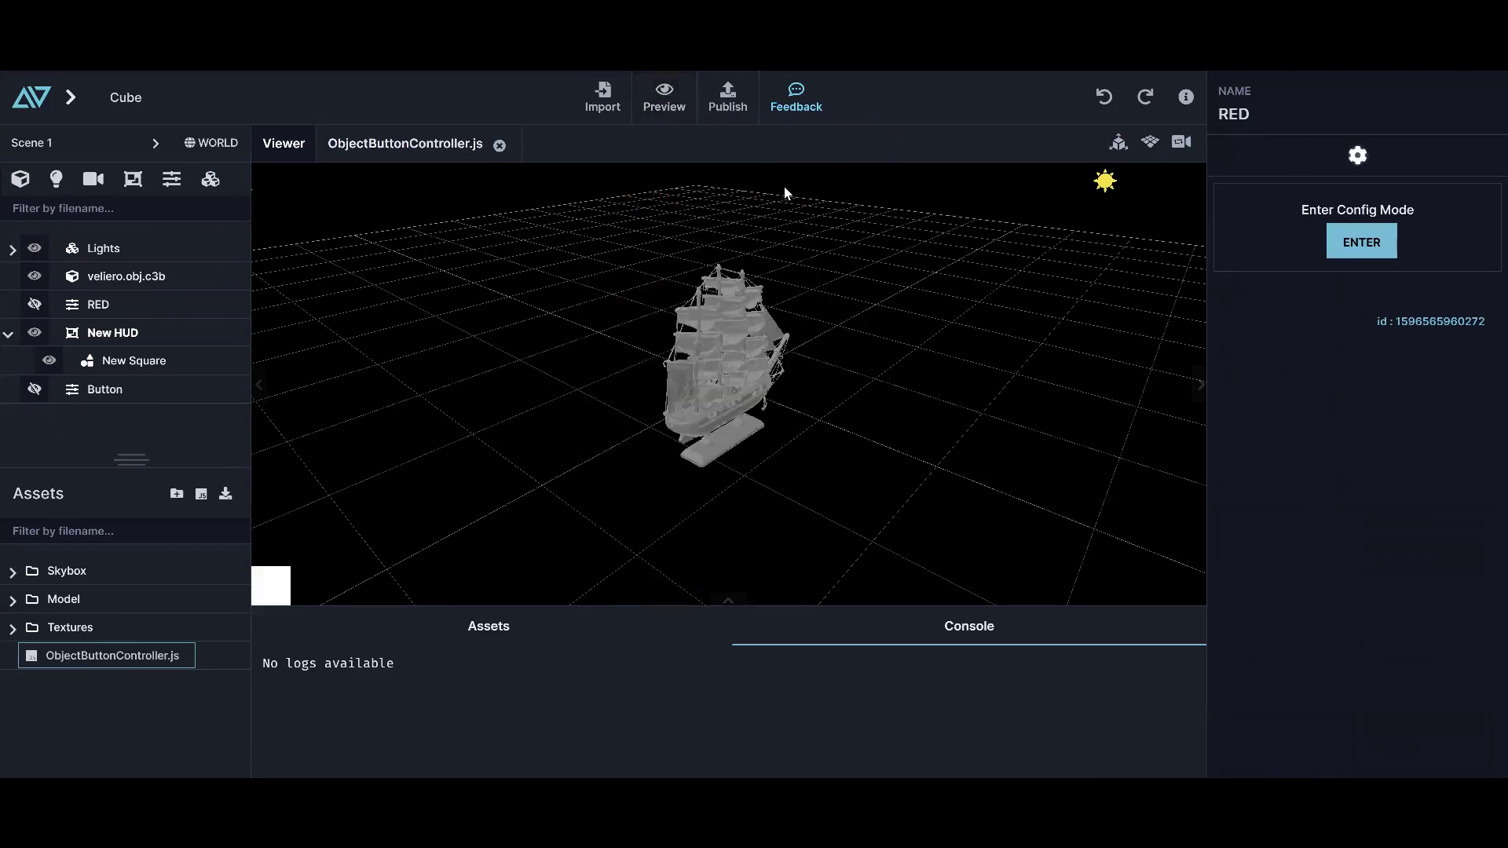
{"action": "left_click", "coordinate": [664, 102]}
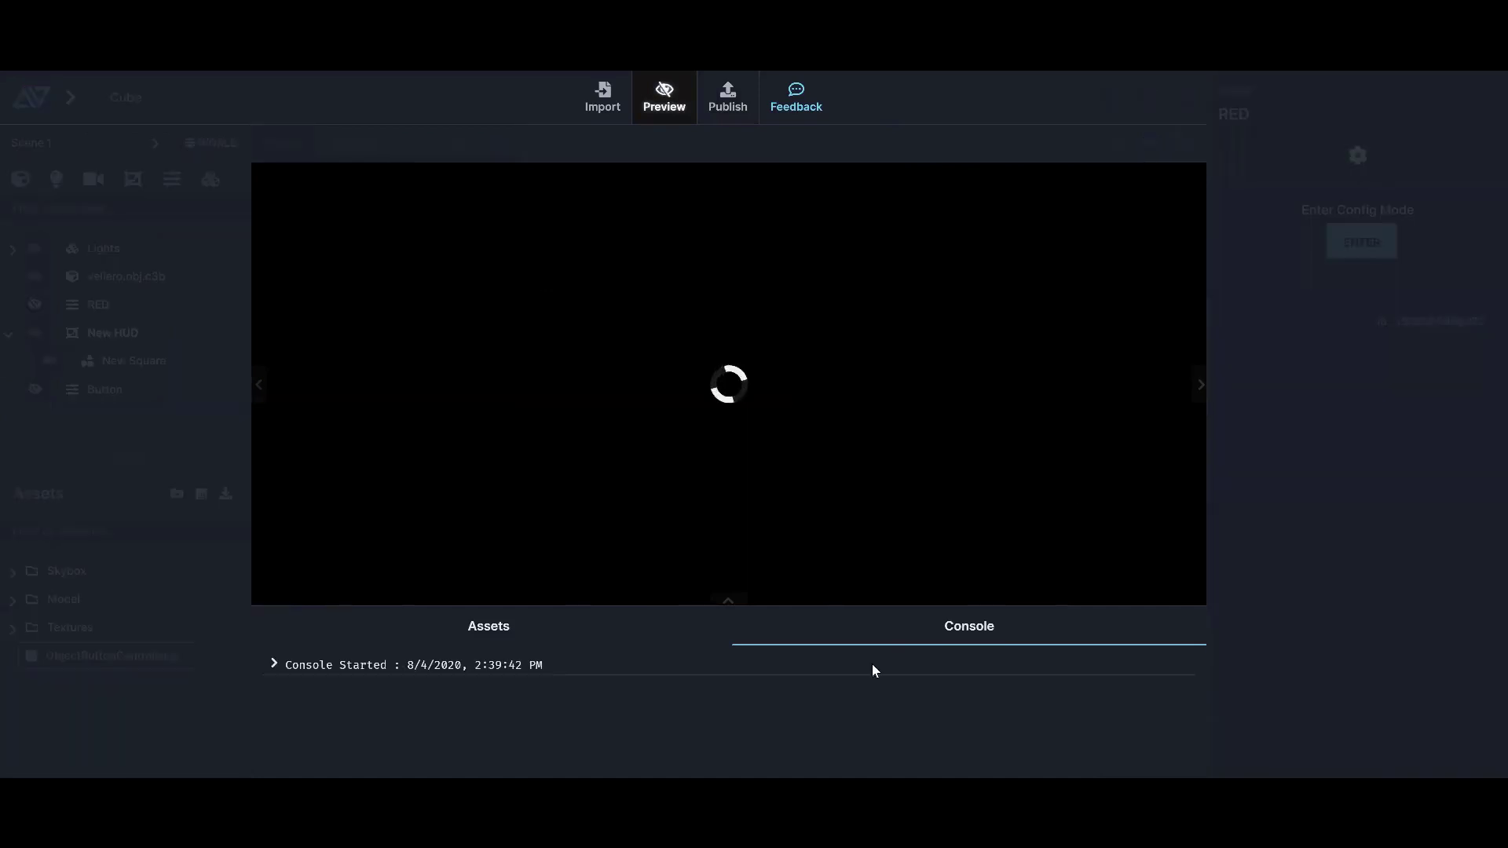
{"action": "left_click", "coordinate": [267, 583]}
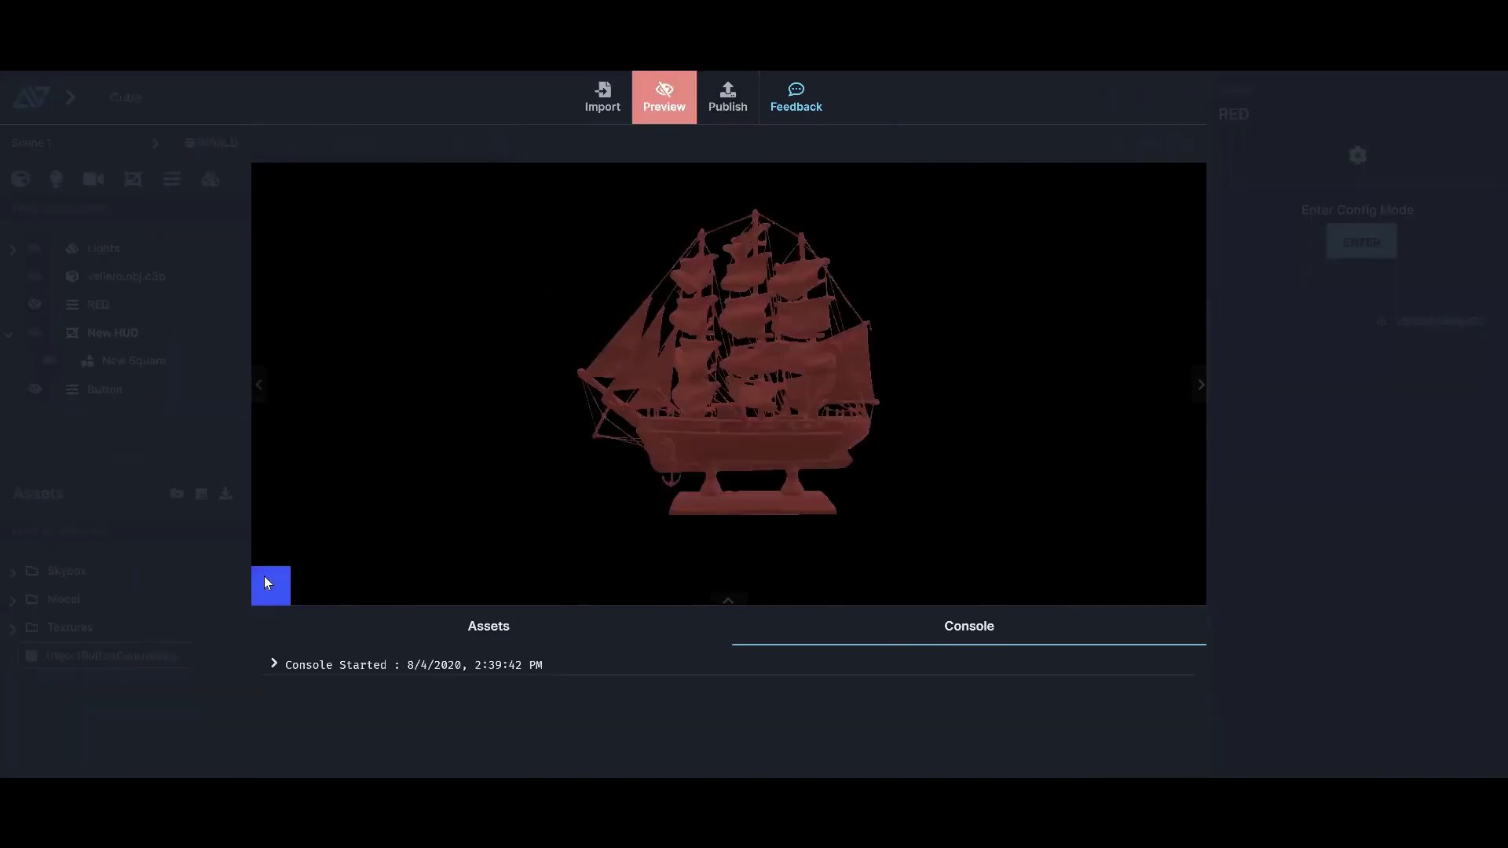
{"action": "left_click", "coordinate": [264, 583]}
{"action": "left_click", "coordinate": [261, 582]}
{"action": "left_click", "coordinate": [666, 104]}
{"action": "left_click_drag", "start_coordinate": [566, 443], "coordinate": [734, 460]}
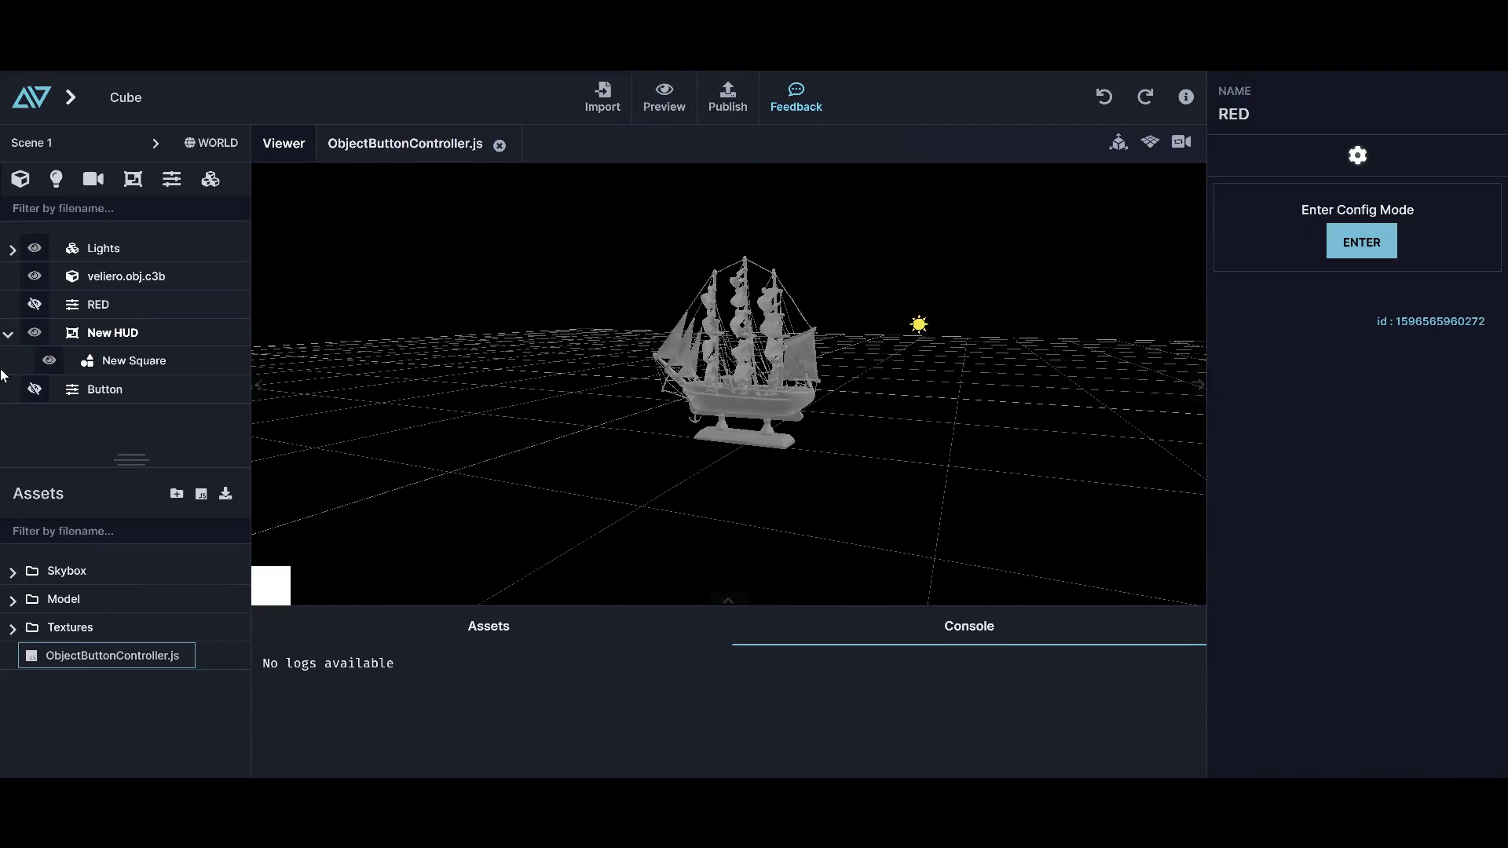
Add a new camera to the scene, delete the duplicate second camera, and open the remaining camera's settings
{"action": "left_click", "coordinate": [8, 334]}
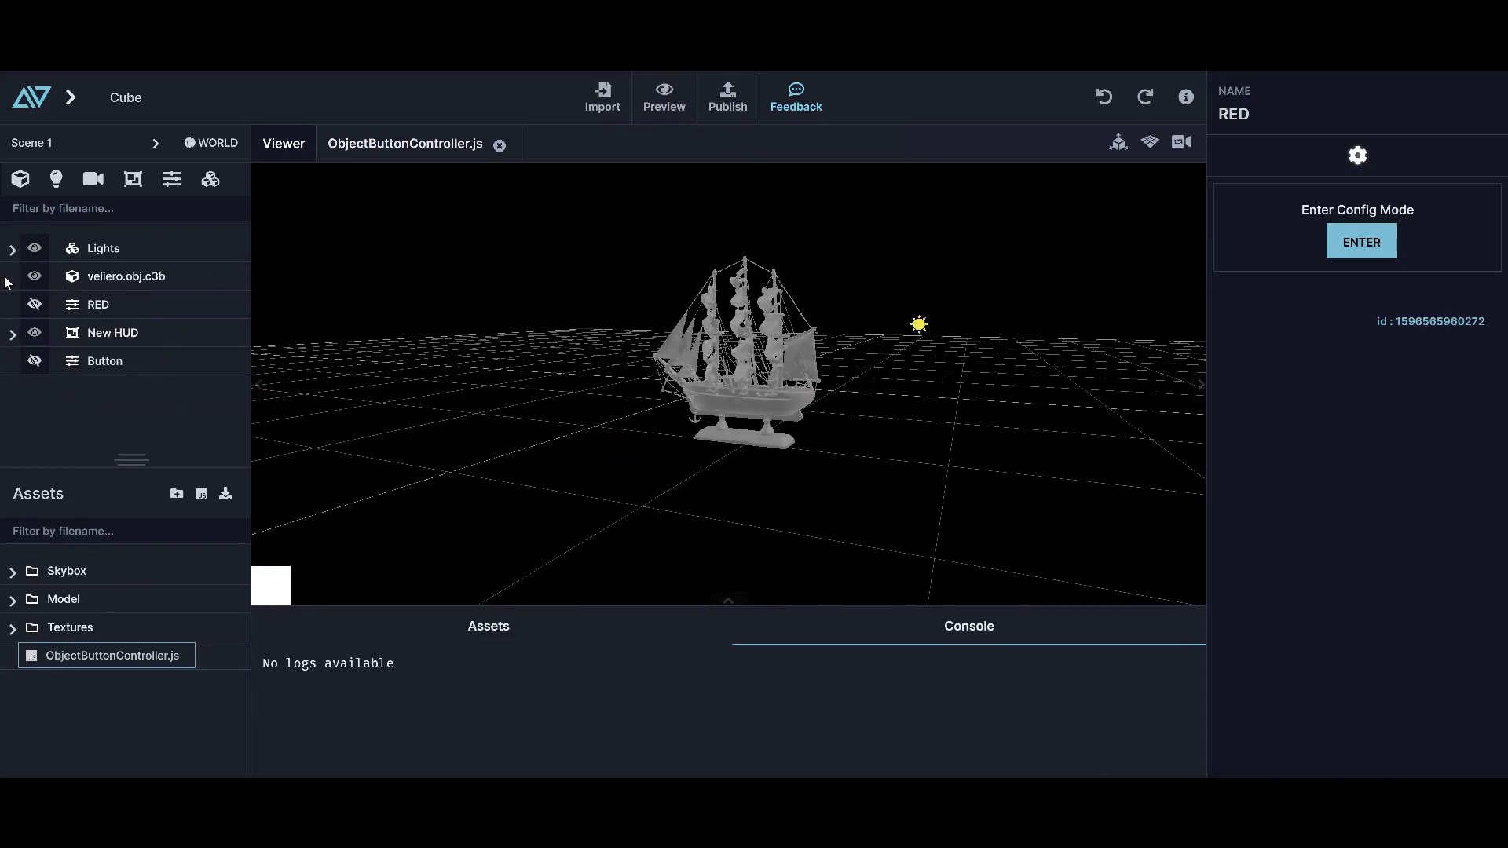
{"action": "left_click", "coordinate": [93, 179]}
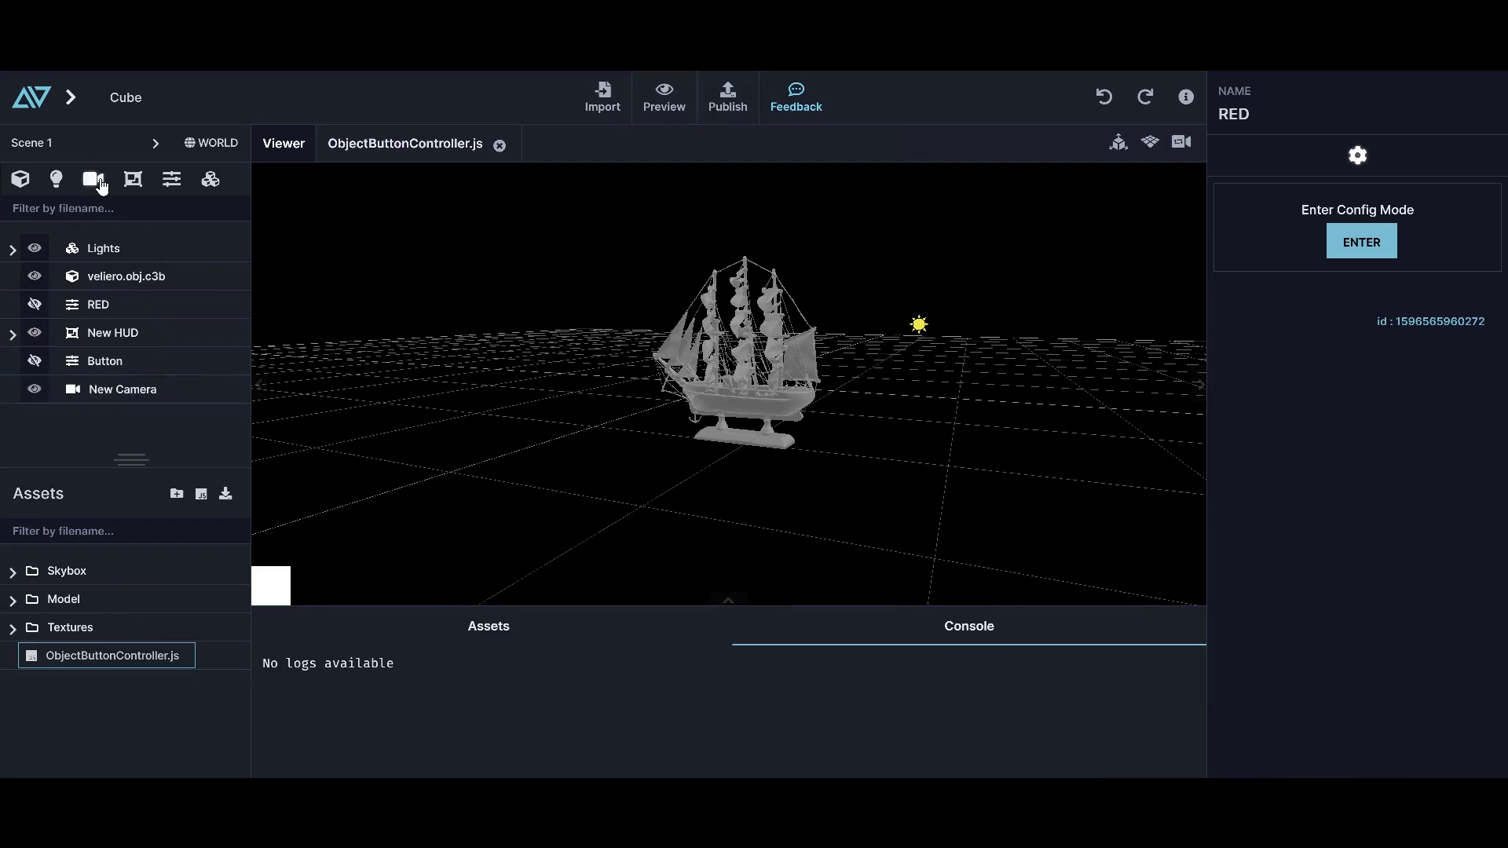
{"action": "left_click", "coordinate": [92, 179]}
{"action": "right_click", "coordinate": [103, 421]}
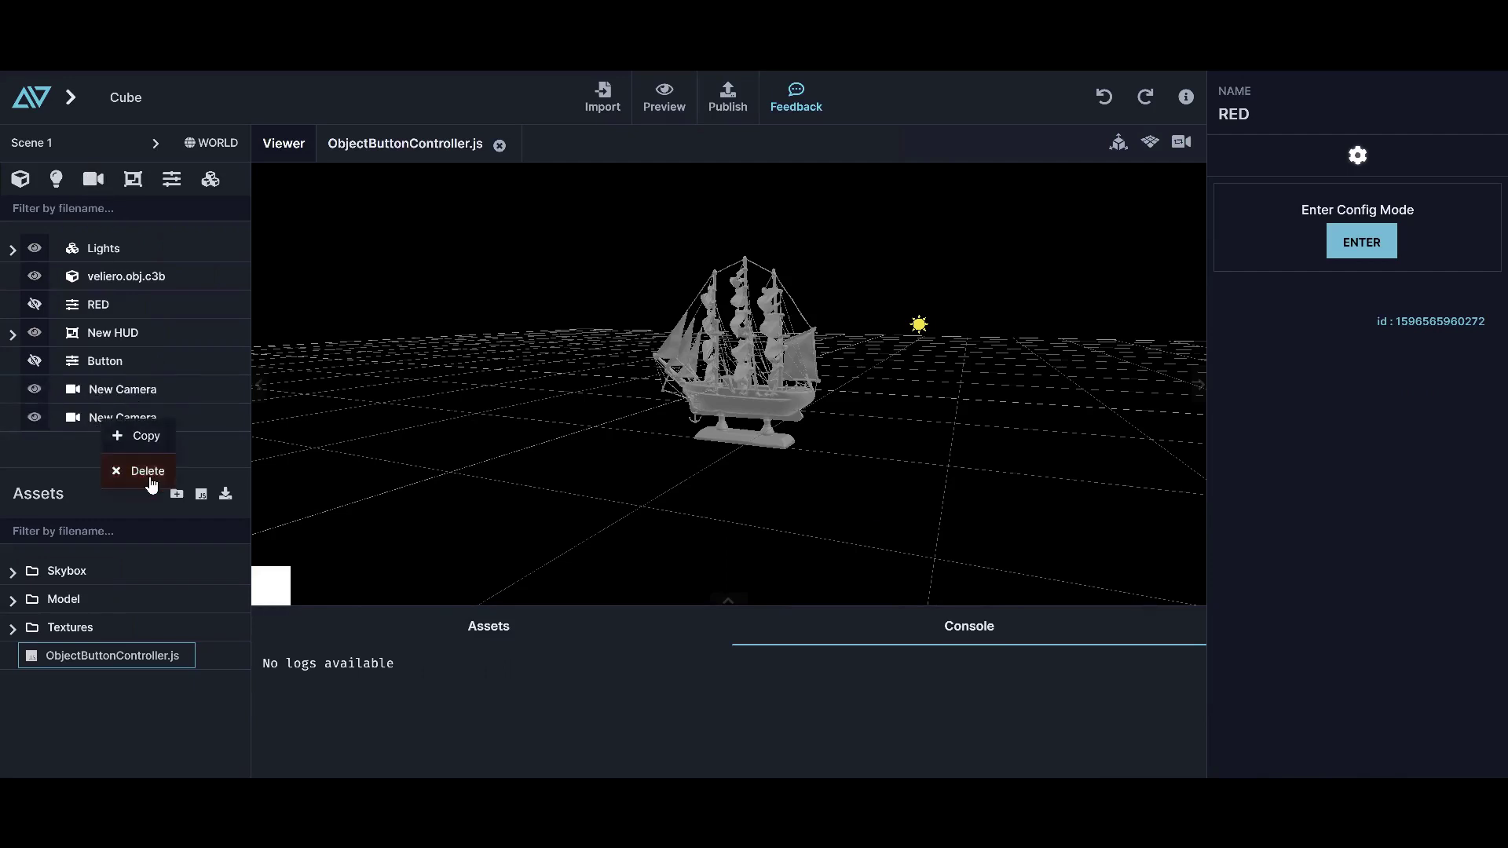
{"action": "key", "text": "Delete"}
{"action": "left_click", "coordinate": [118, 395]}
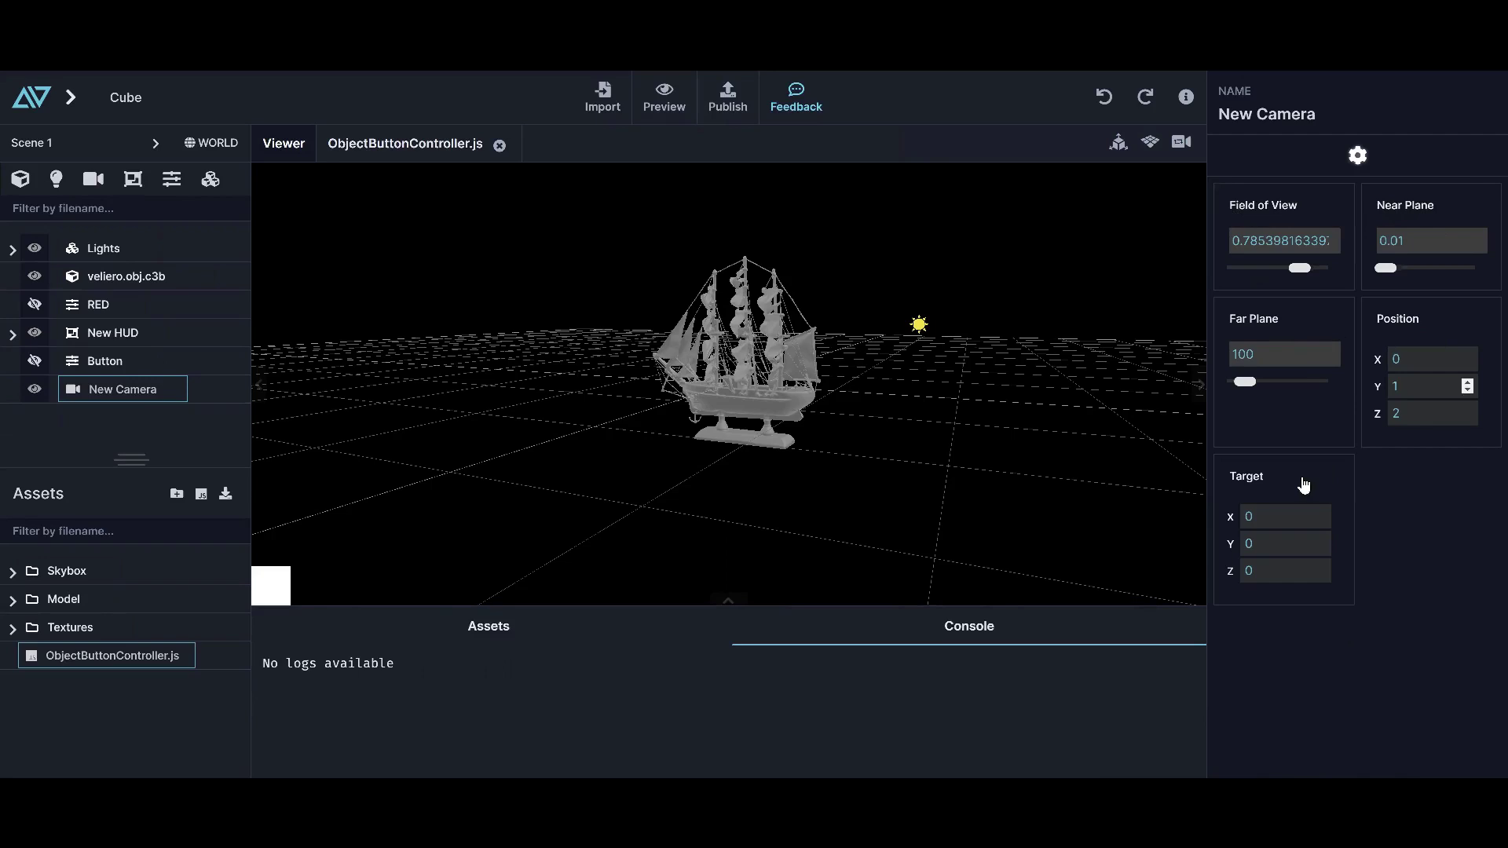
{"action": "left_click_drag", "start_coordinate": [626, 468], "coordinate": [626, 383]}
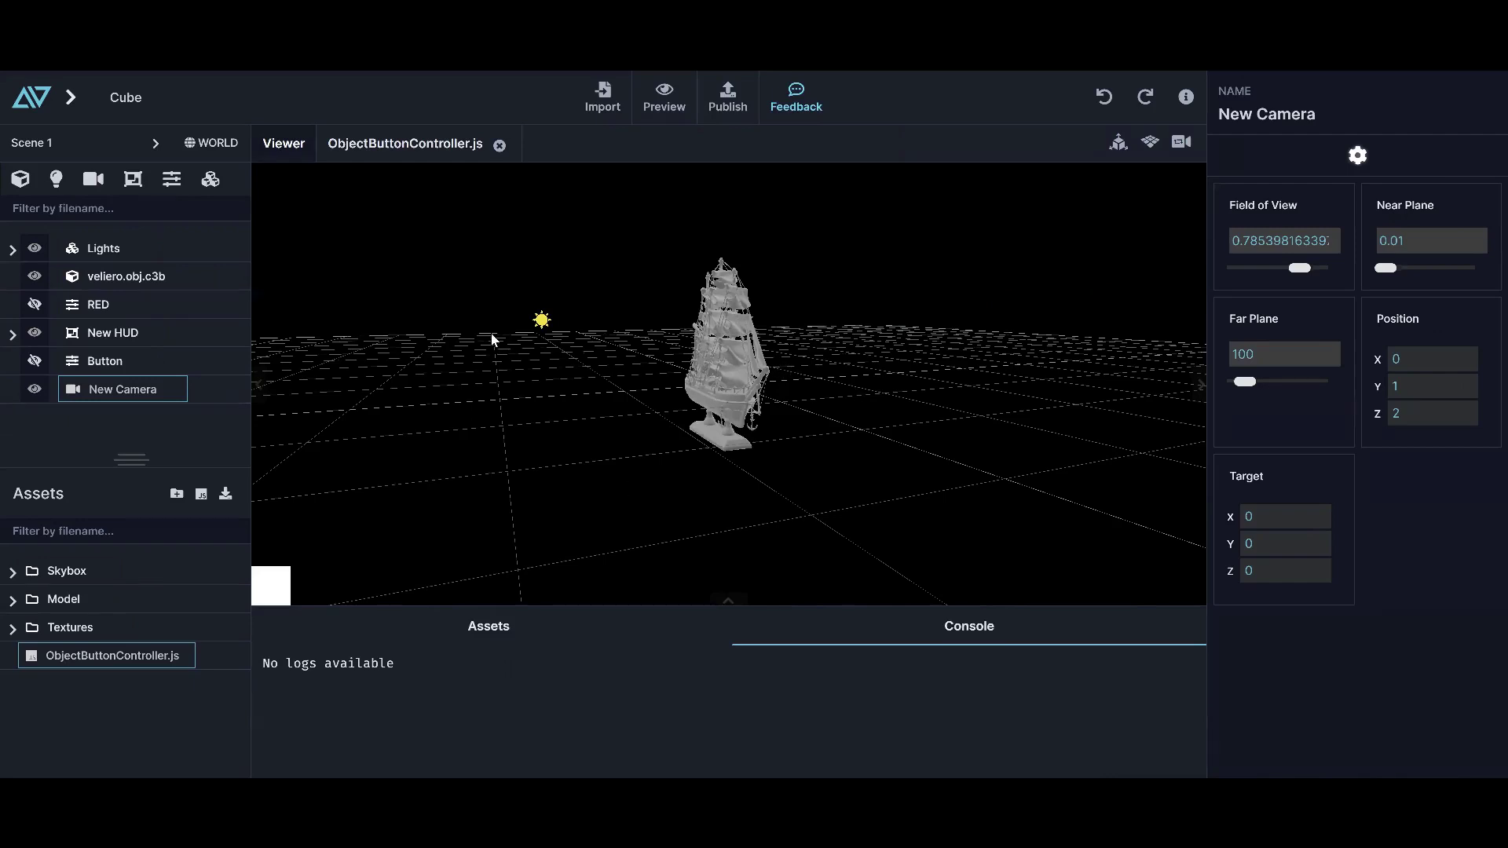
Select the Right Light in the viewer and move it along the X axis, closer to the ship
{"action": "left_click", "coordinate": [542, 321]}
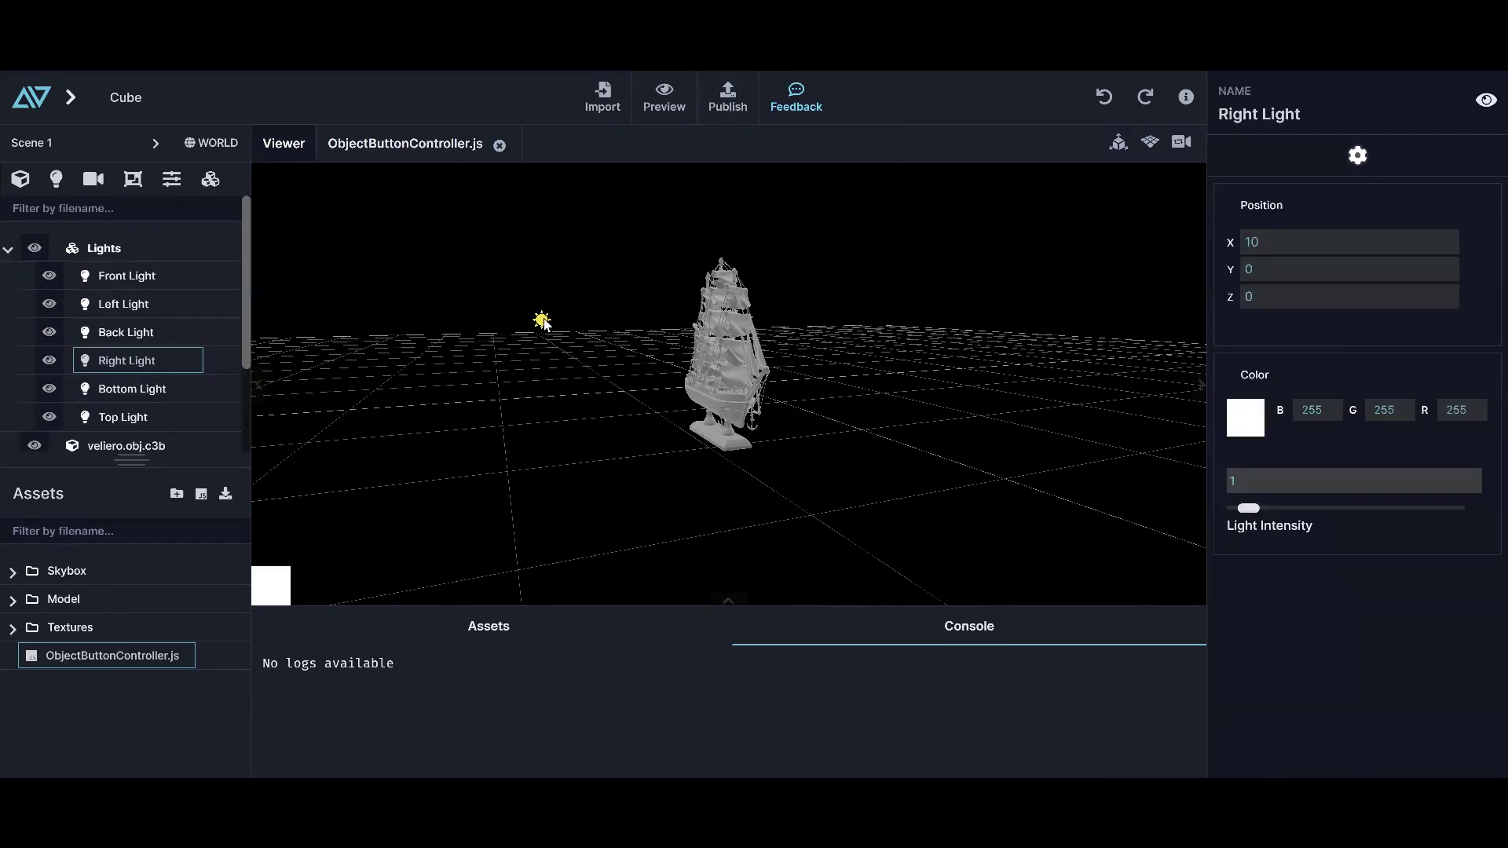
{"action": "left_click_drag", "start_coordinate": [538, 327], "coordinate": [1000, 158]}
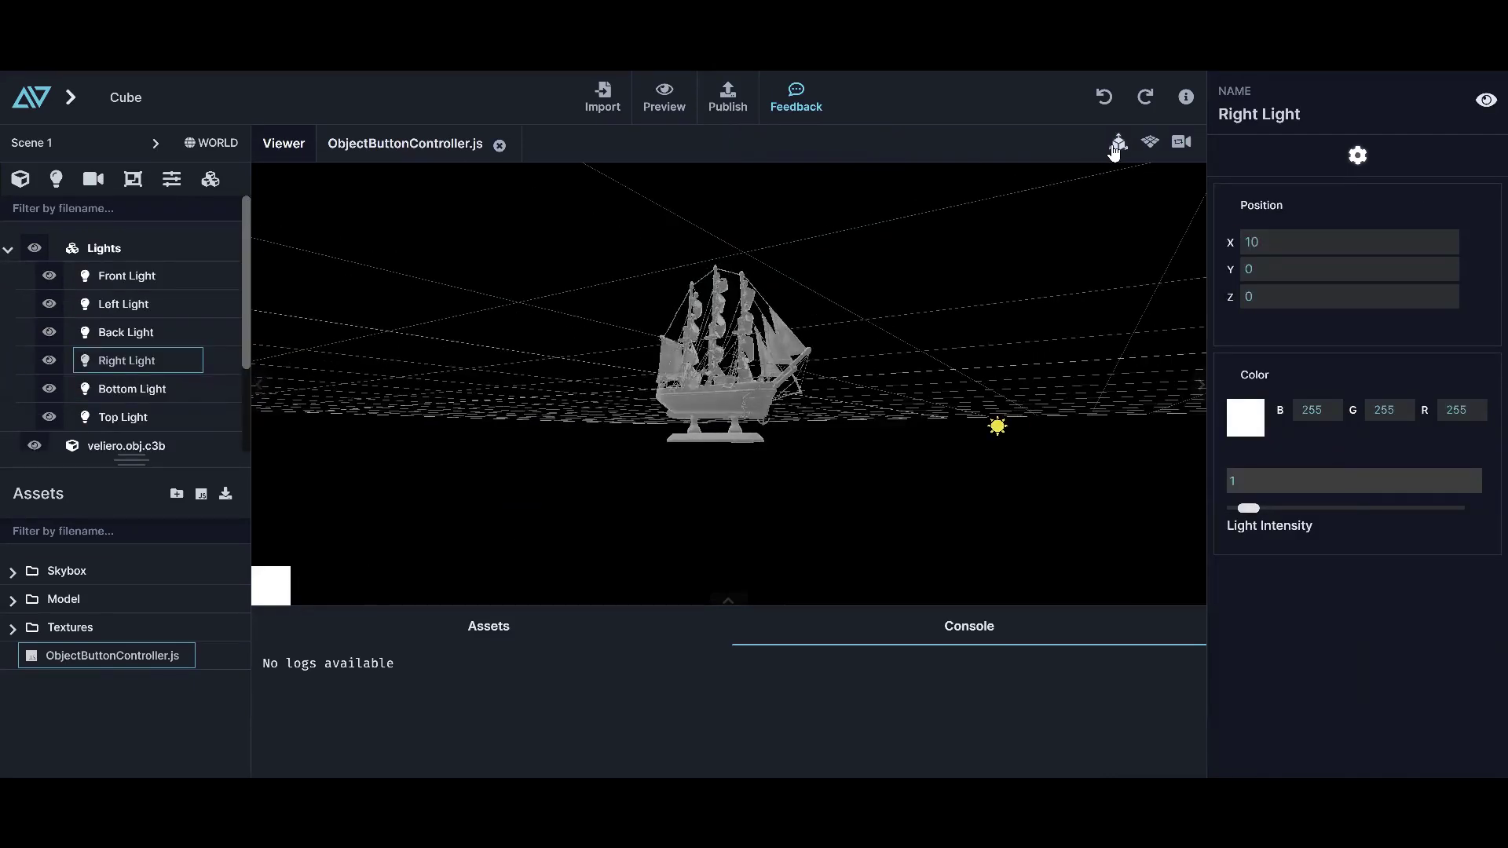
{"action": "left_click_drag", "start_coordinate": [986, 279], "coordinate": [437, 303]}
{"action": "left_click_drag", "start_coordinate": [368, 375], "coordinate": [740, 468]}
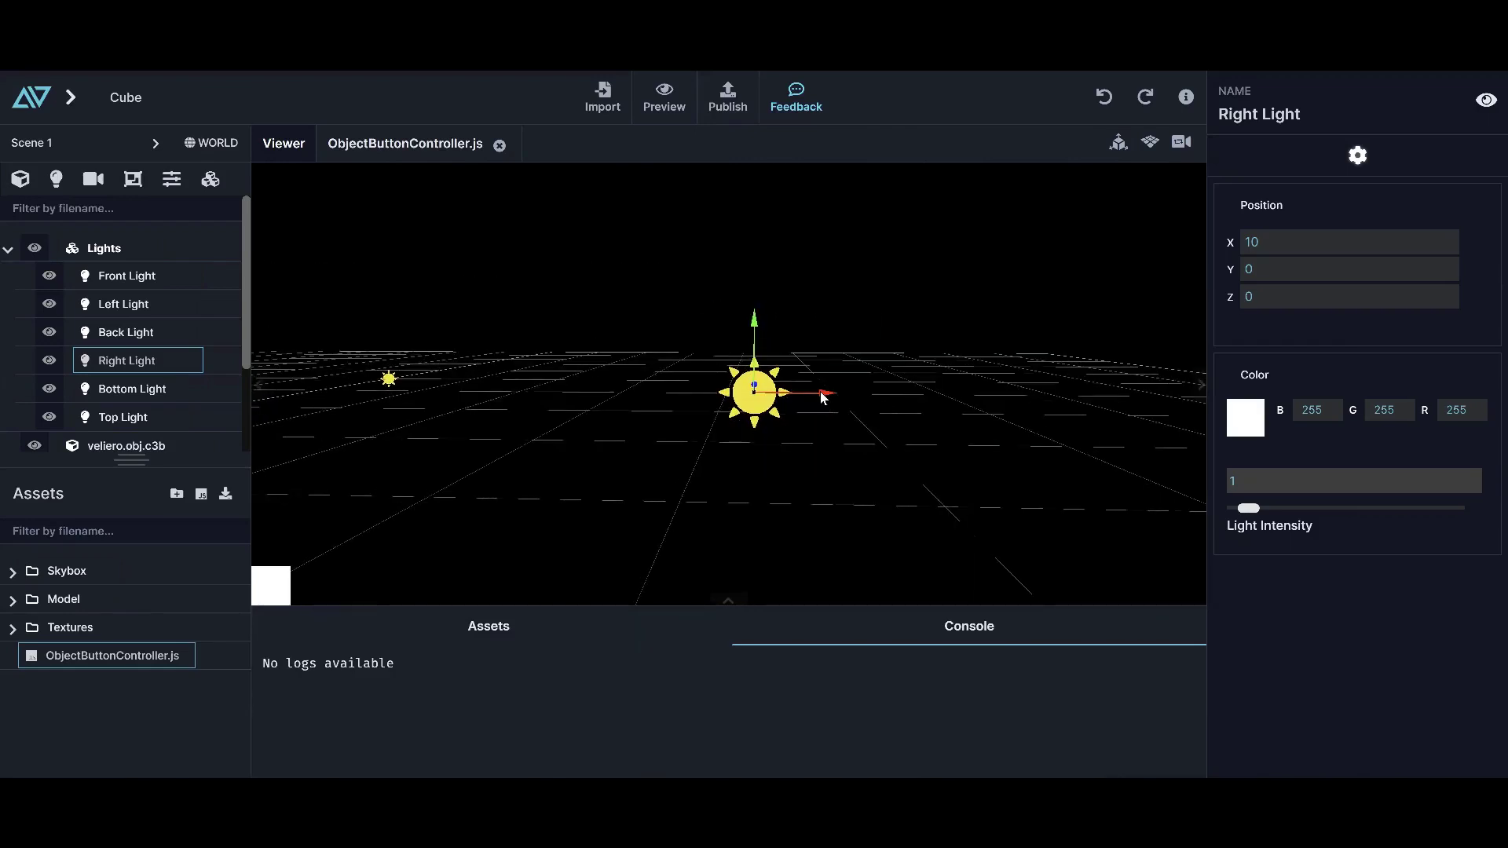
{"action": "left_click_drag", "start_coordinate": [832, 393], "coordinate": [554, 402]}
{"action": "left_click", "coordinate": [389, 379]}
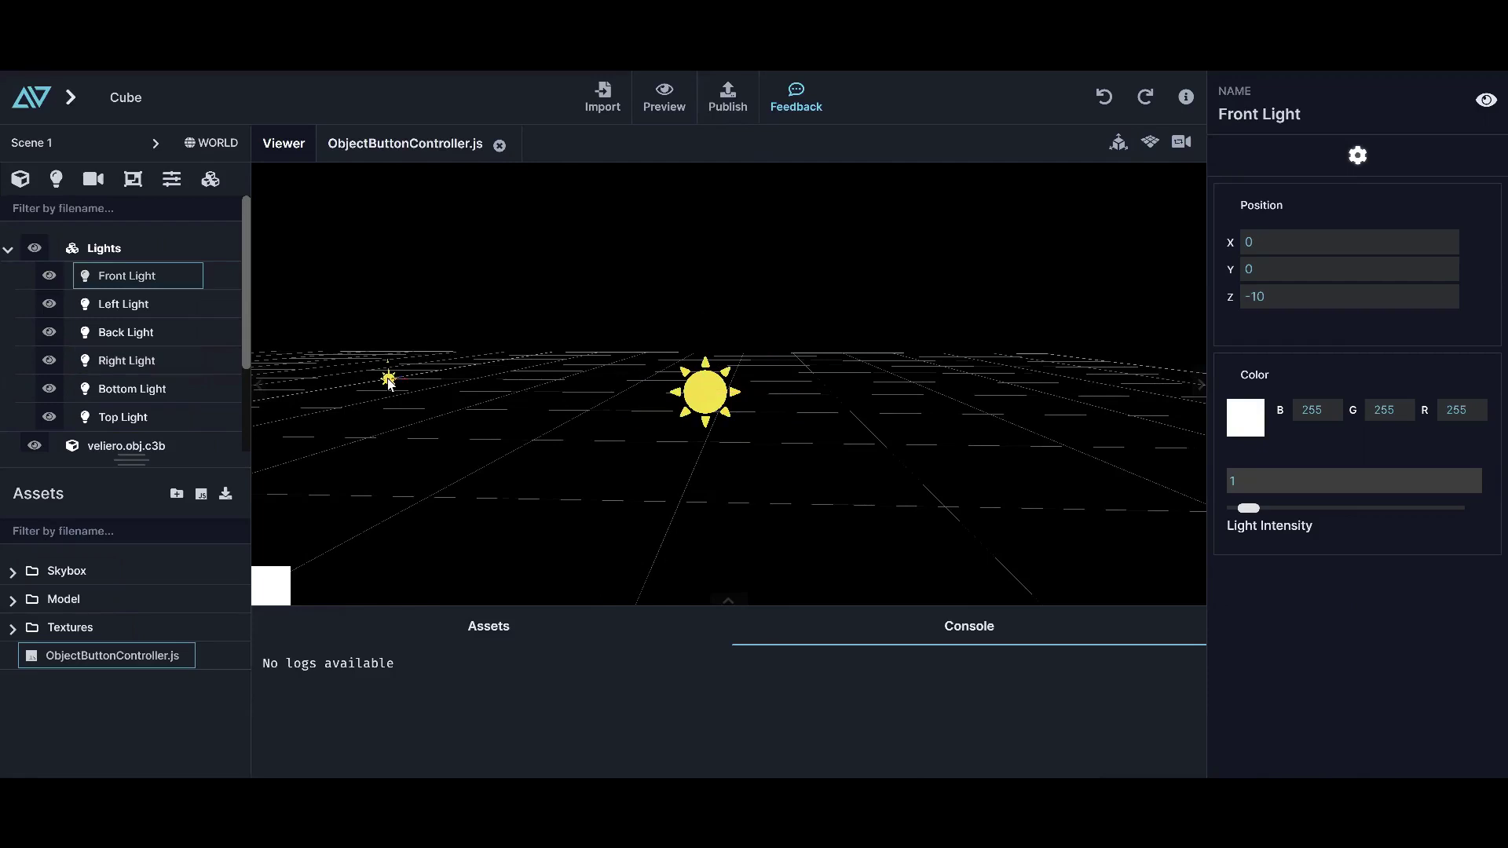
{"action": "left_click", "coordinate": [705, 392]}
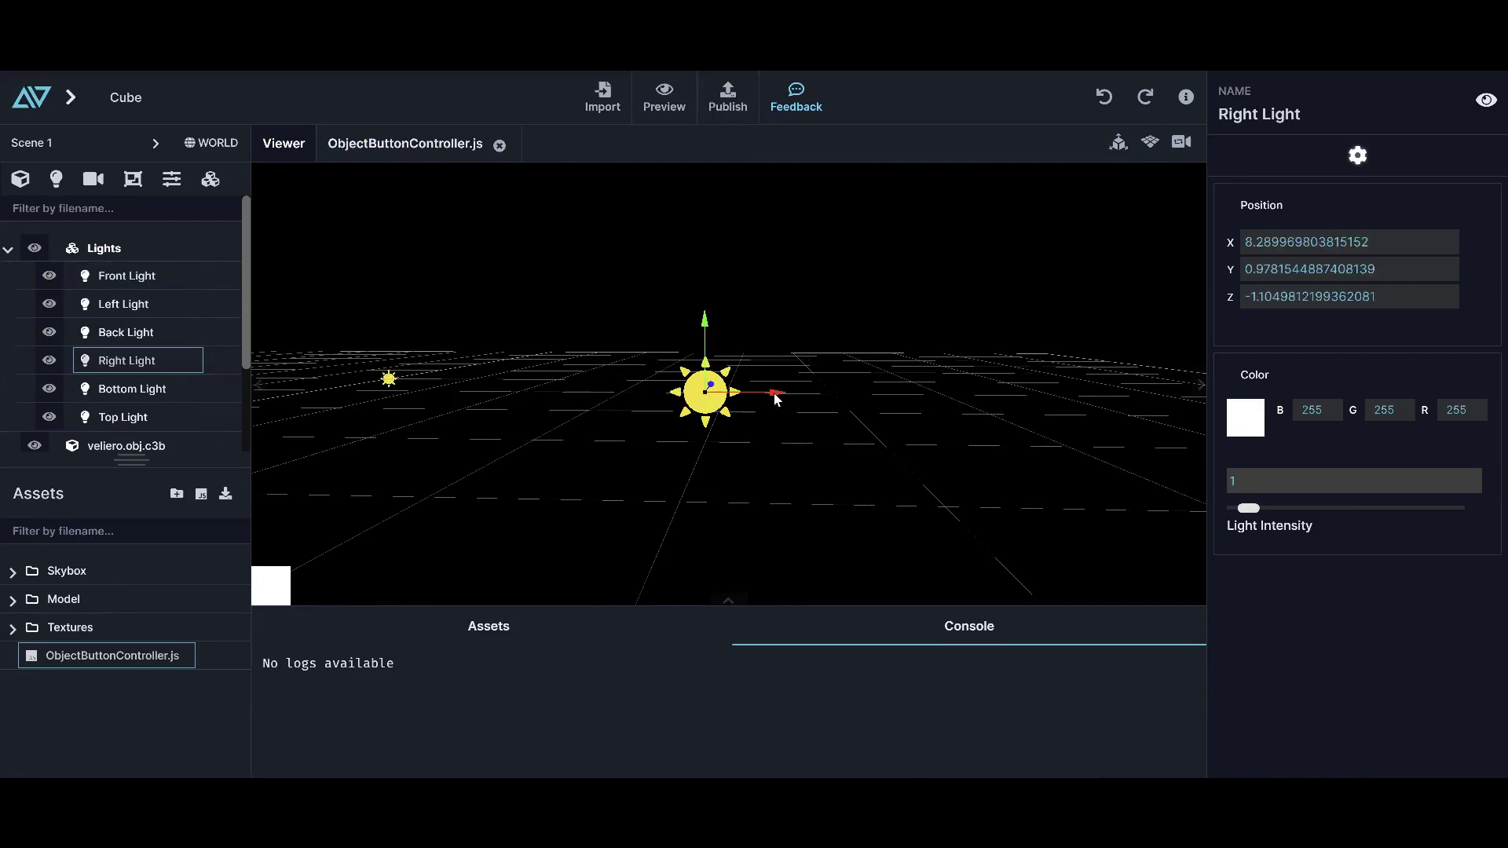
{"action": "left_click_drag", "start_coordinate": [777, 398], "coordinate": [614, 400]}
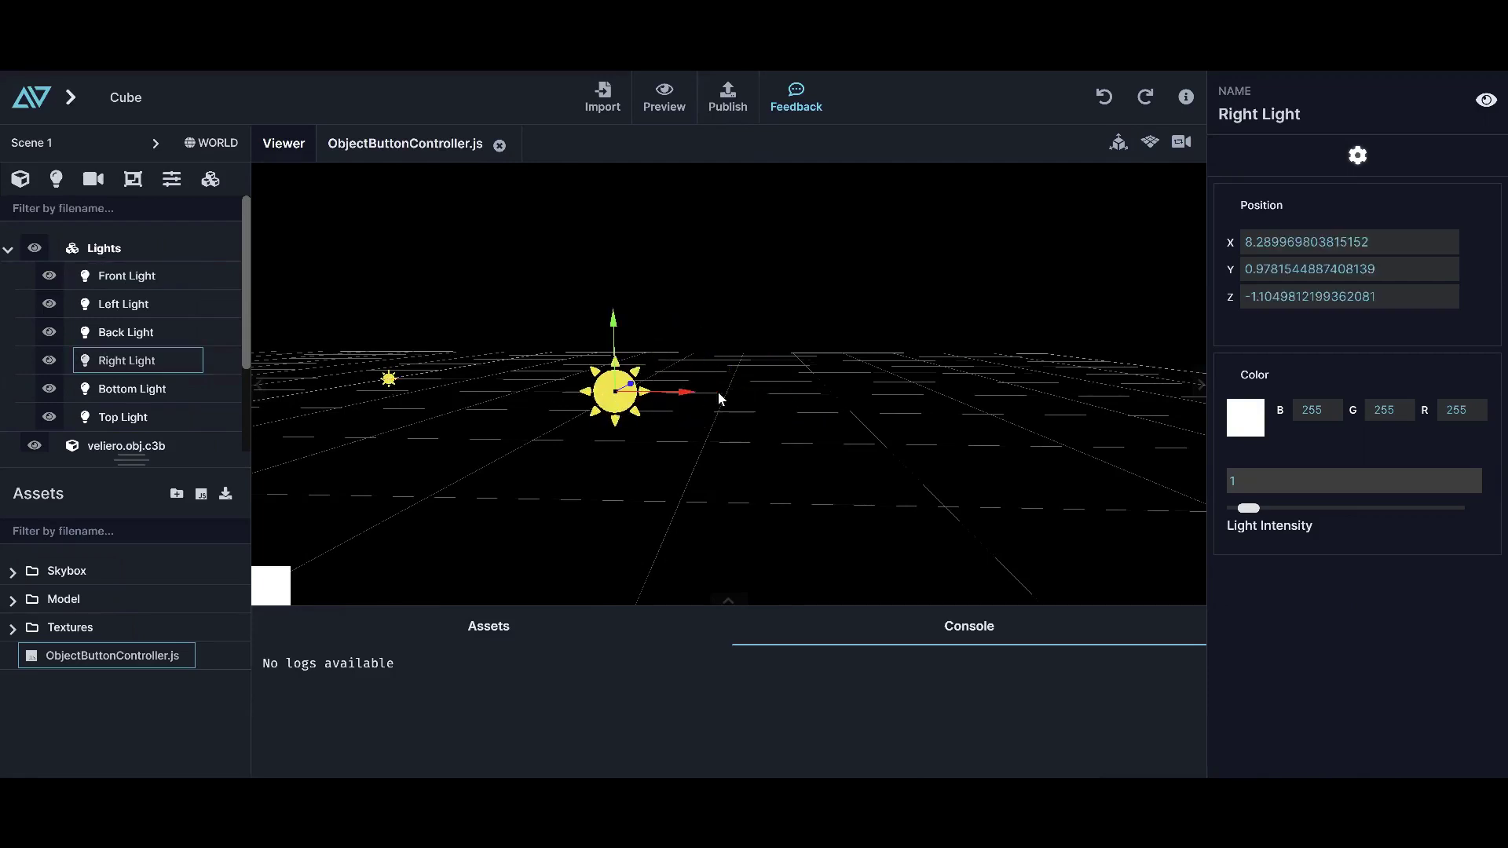
{"action": "left_click_drag", "start_coordinate": [595, 466], "coordinate": [496, 463]}
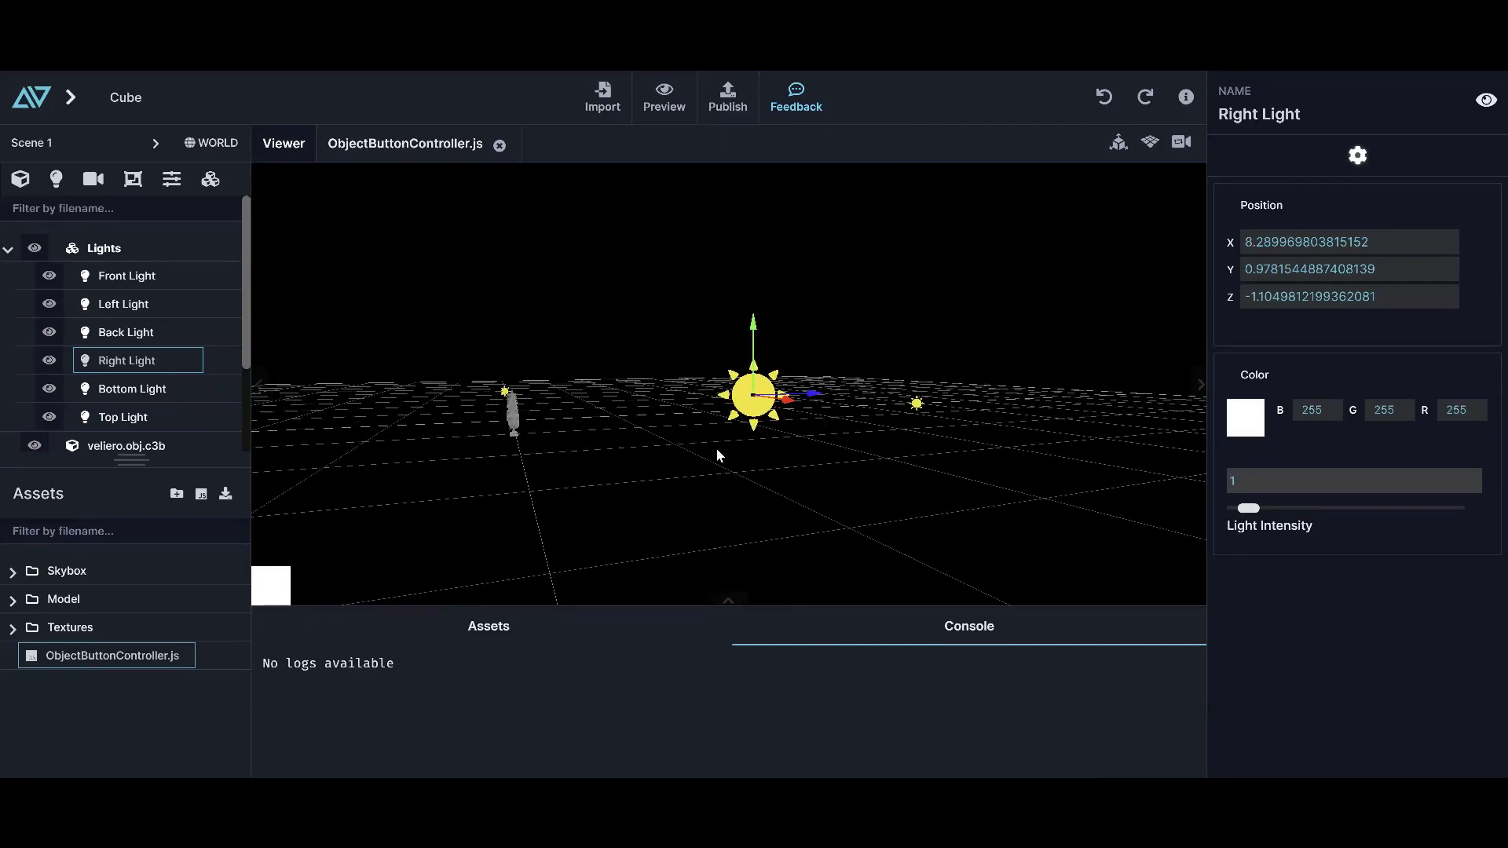
Collapse the Lights group, reopen the New Camera's settings, and look over the light setup from other angles
{"action": "left_click", "coordinate": [9, 250]}
{"action": "left_click", "coordinate": [110, 389]}
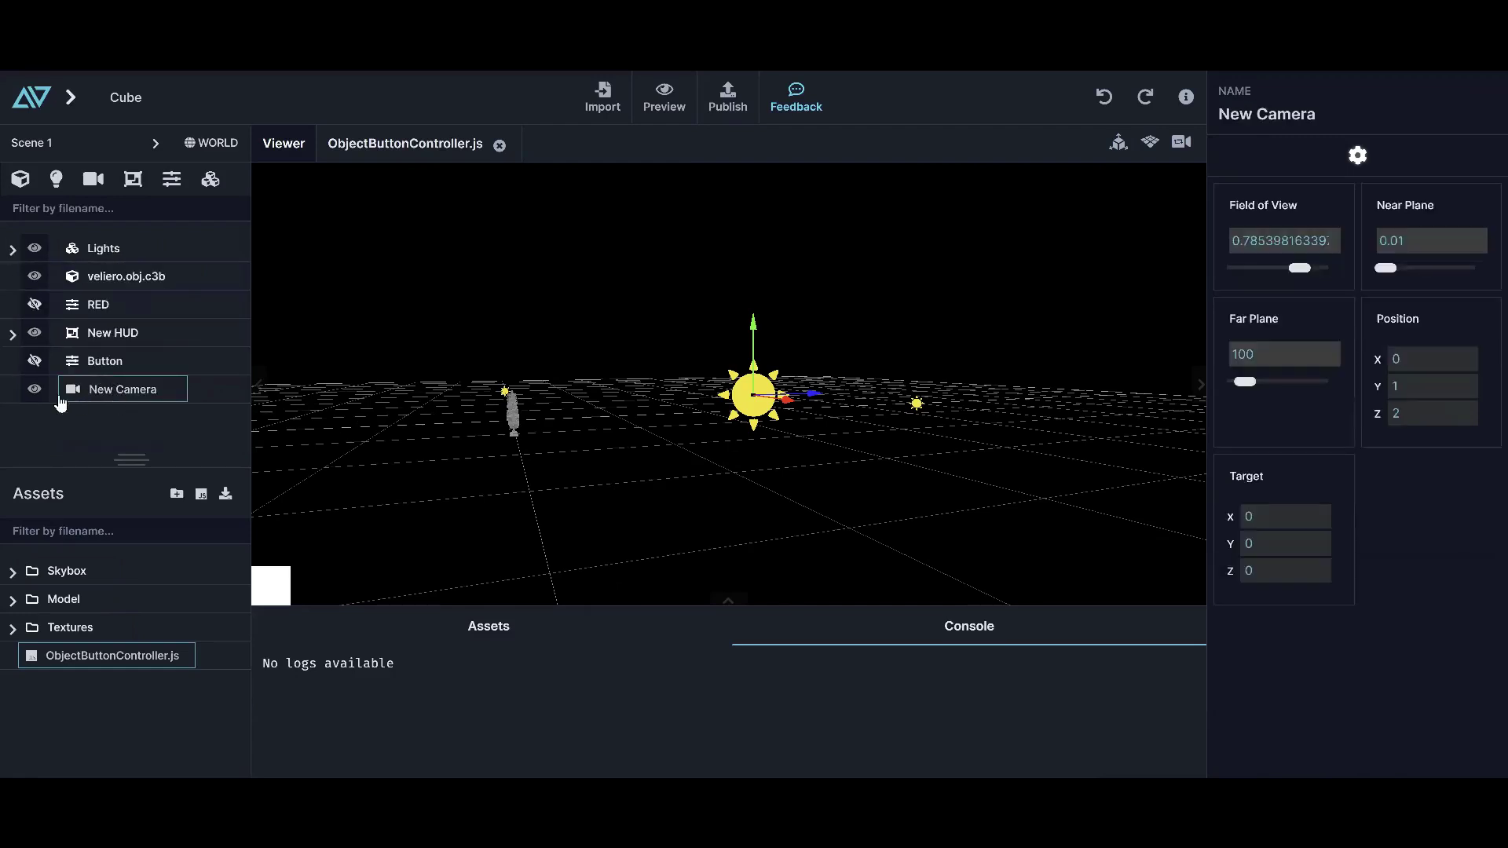
{"action": "left_click", "coordinate": [825, 489]}
{"action": "left_click_drag", "start_coordinate": [825, 489], "coordinate": [870, 484]}
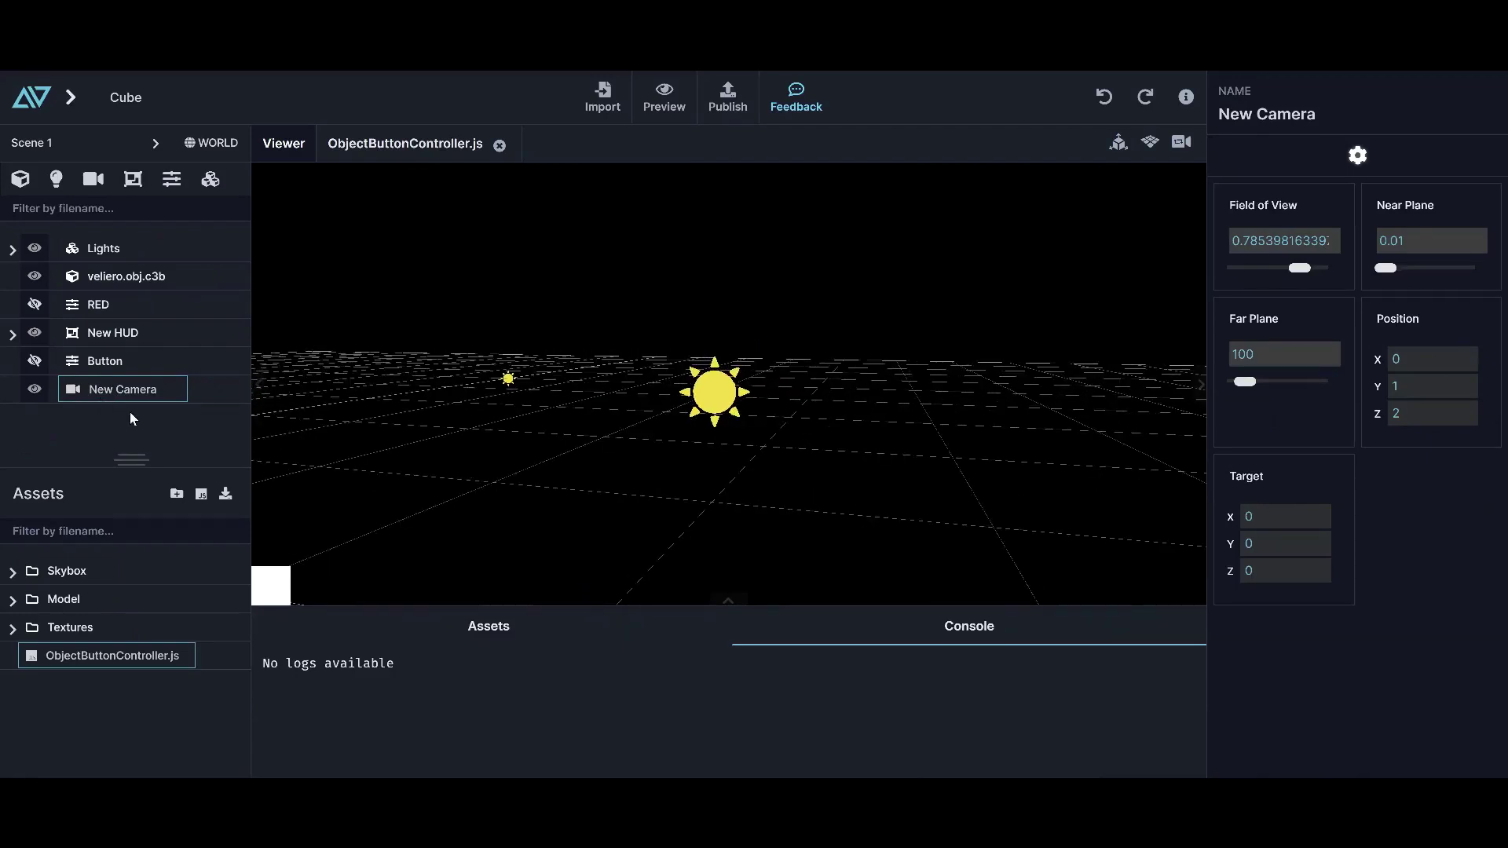
{"action": "left_click_drag", "start_coordinate": [565, 438], "coordinate": [988, 334]}
Enter the RED configuration's config mode, look at the ship among the lights, and exit config mode
{"action": "left_click", "coordinate": [87, 307]}
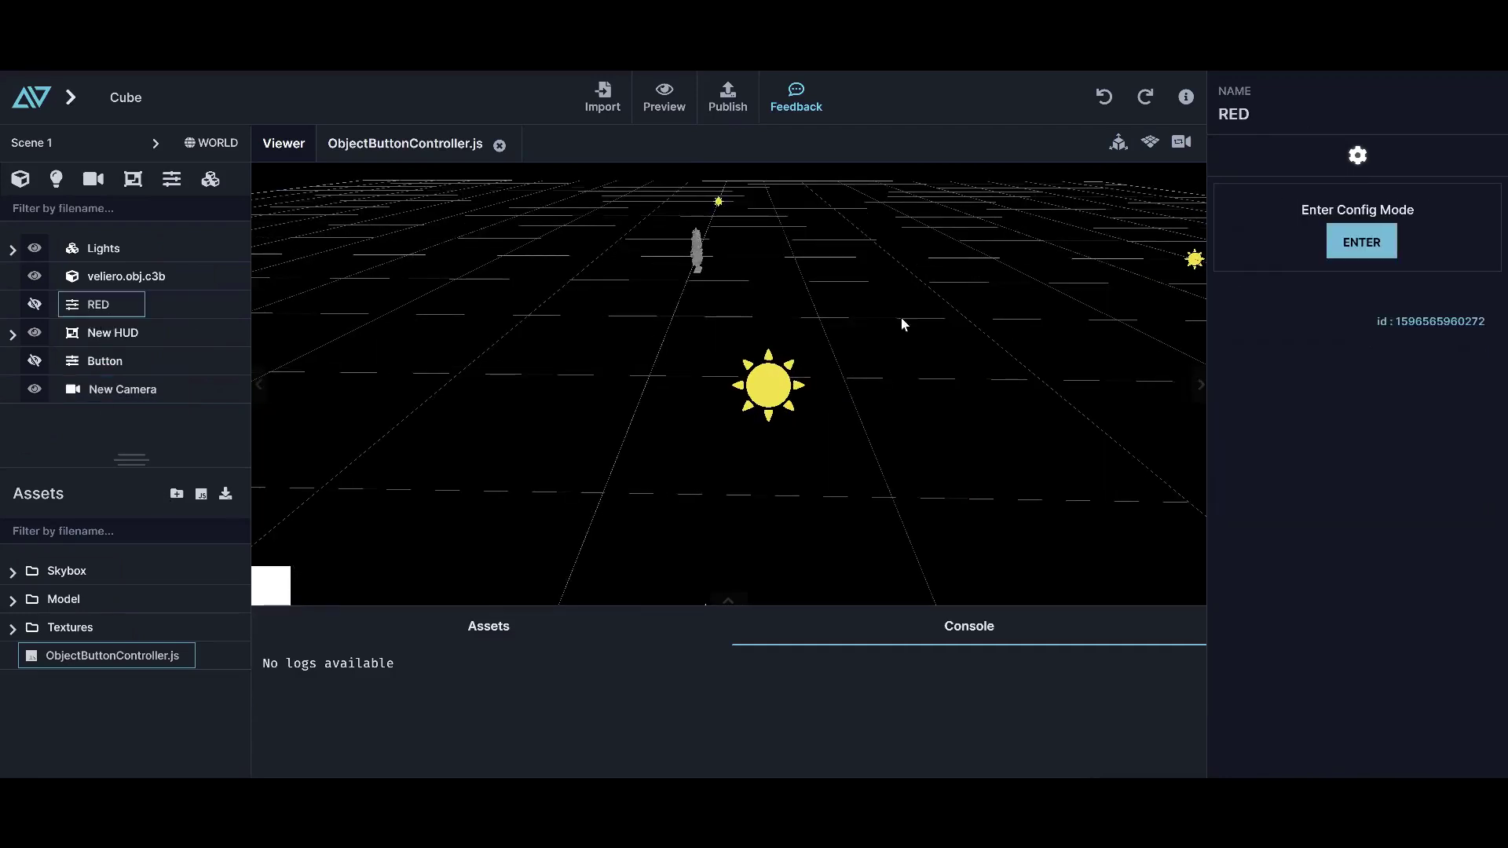
{"action": "left_click", "coordinate": [1326, 249]}
{"action": "left_click_drag", "start_coordinate": [336, 366], "coordinate": [686, 410]}
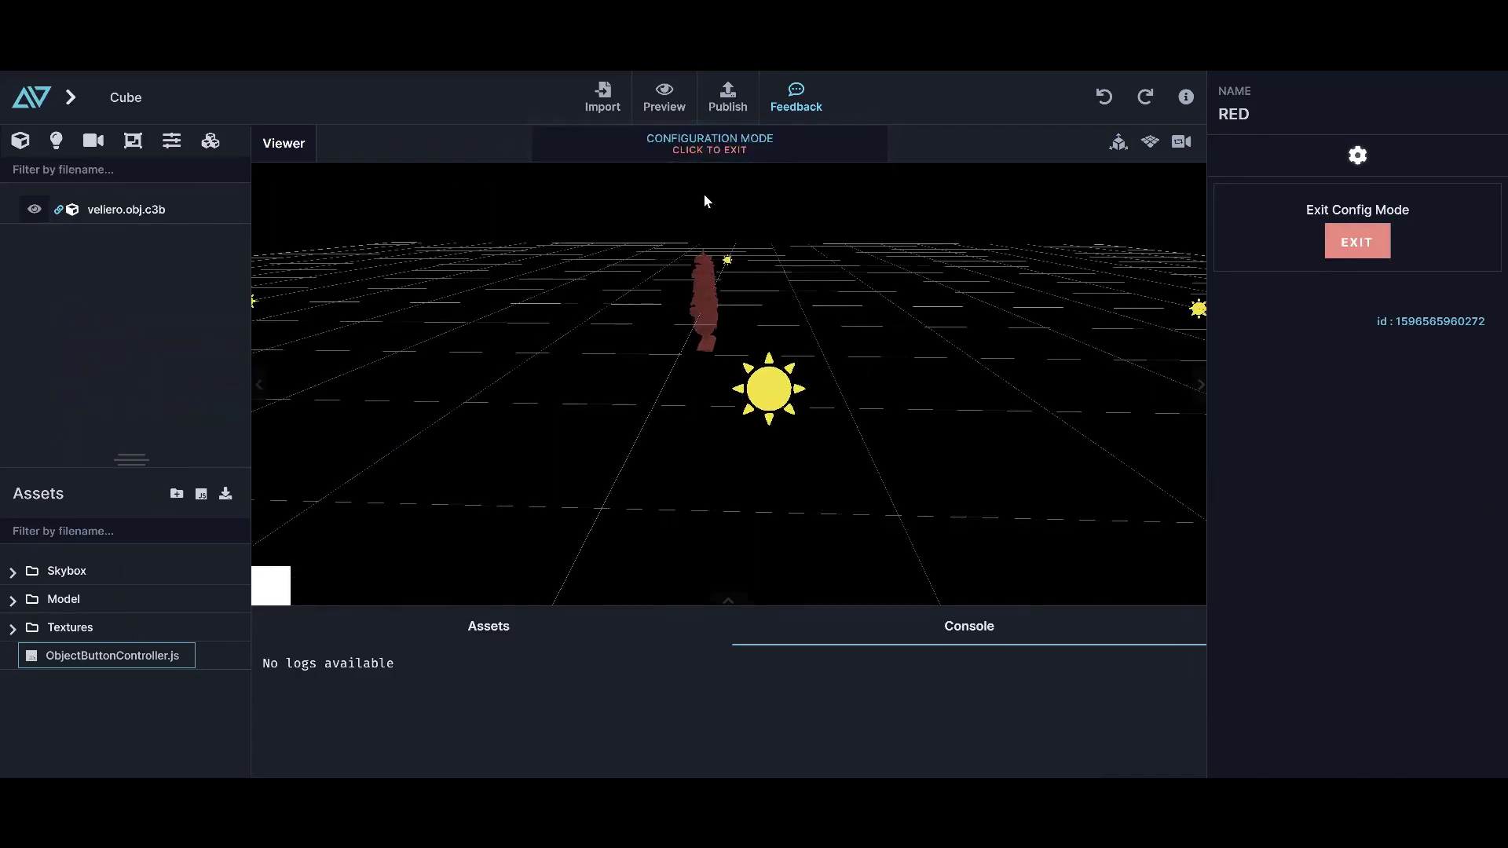
{"action": "left_click", "coordinate": [709, 145]}
Select the Right Light again, shift it further along the X axis, and check its placement relative to the ship
{"action": "left_click", "coordinate": [781, 395]}
{"action": "left_click_drag", "start_coordinate": [771, 318], "coordinate": [867, 437]}
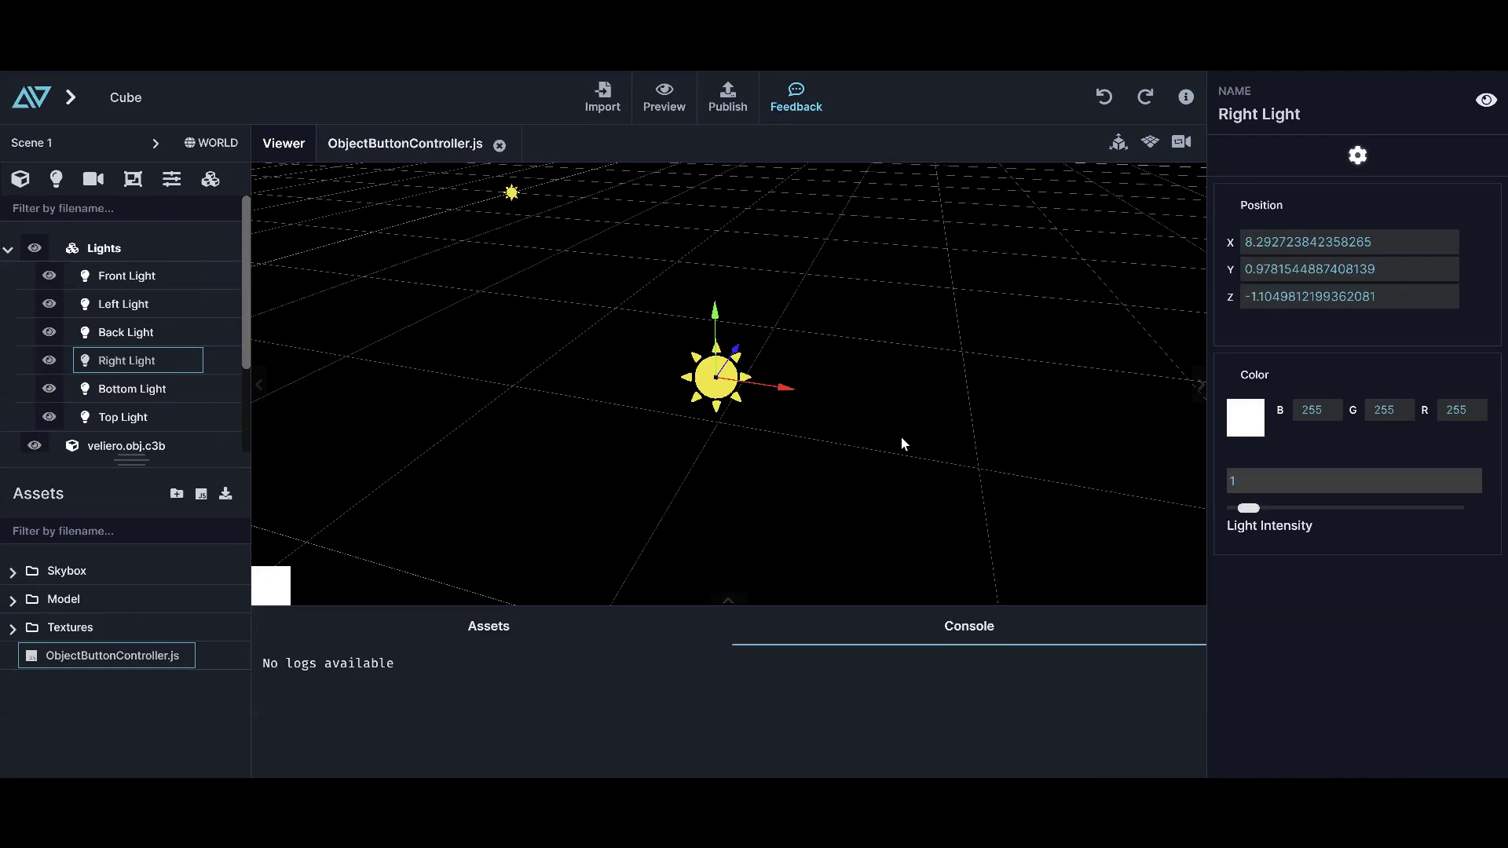
{"action": "left_click_drag", "start_coordinate": [835, 447], "coordinate": [798, 393]}
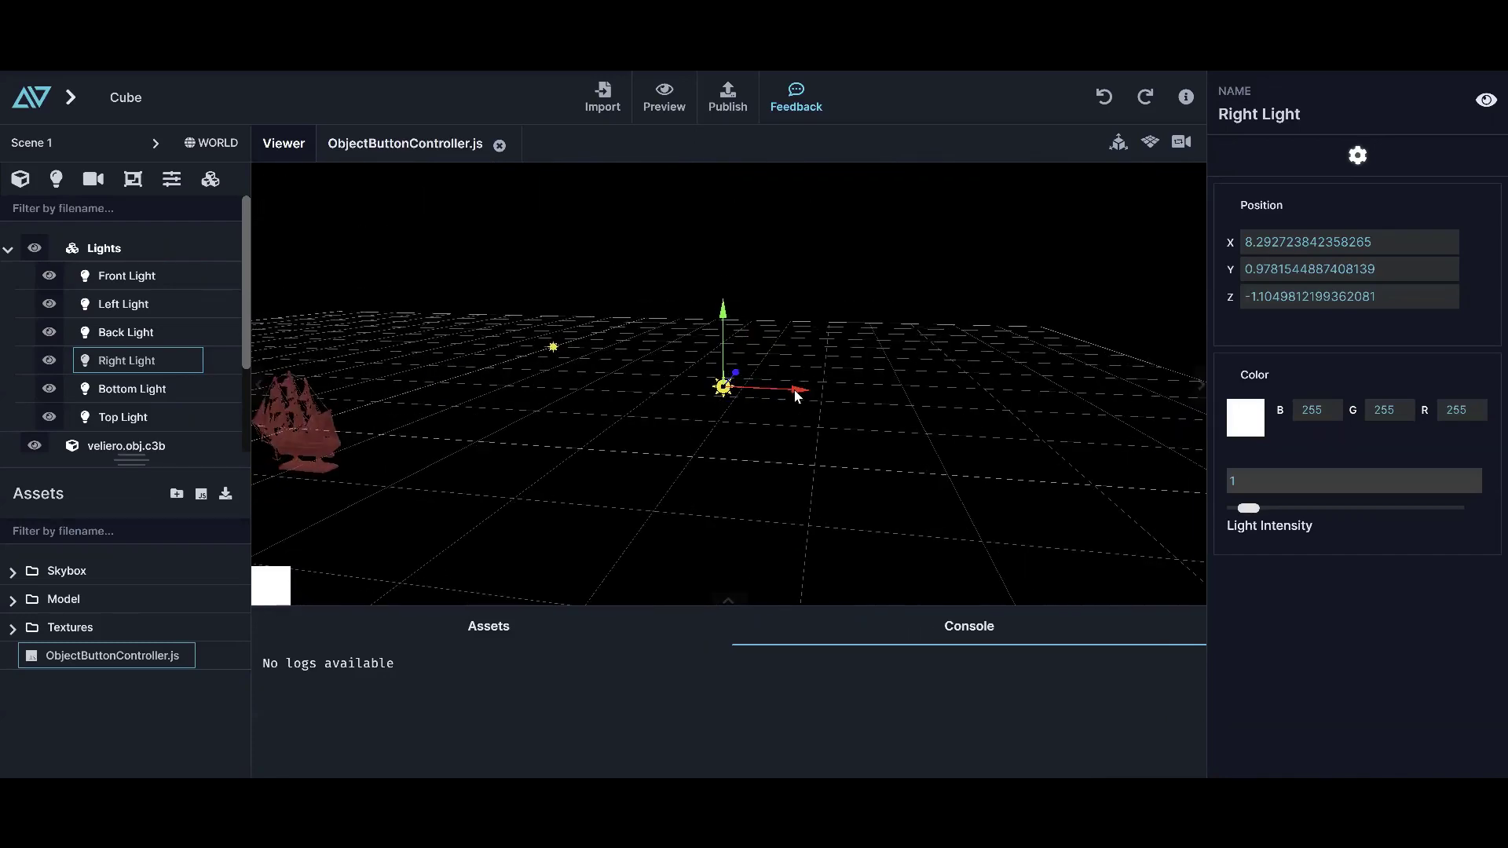
{"action": "left_click_drag", "start_coordinate": [673, 402], "coordinate": [524, 403]}
{"action": "left_click_drag", "start_coordinate": [626, 515], "coordinate": [736, 345]}
{"action": "left_click_drag", "start_coordinate": [740, 475], "coordinate": [703, 445]}
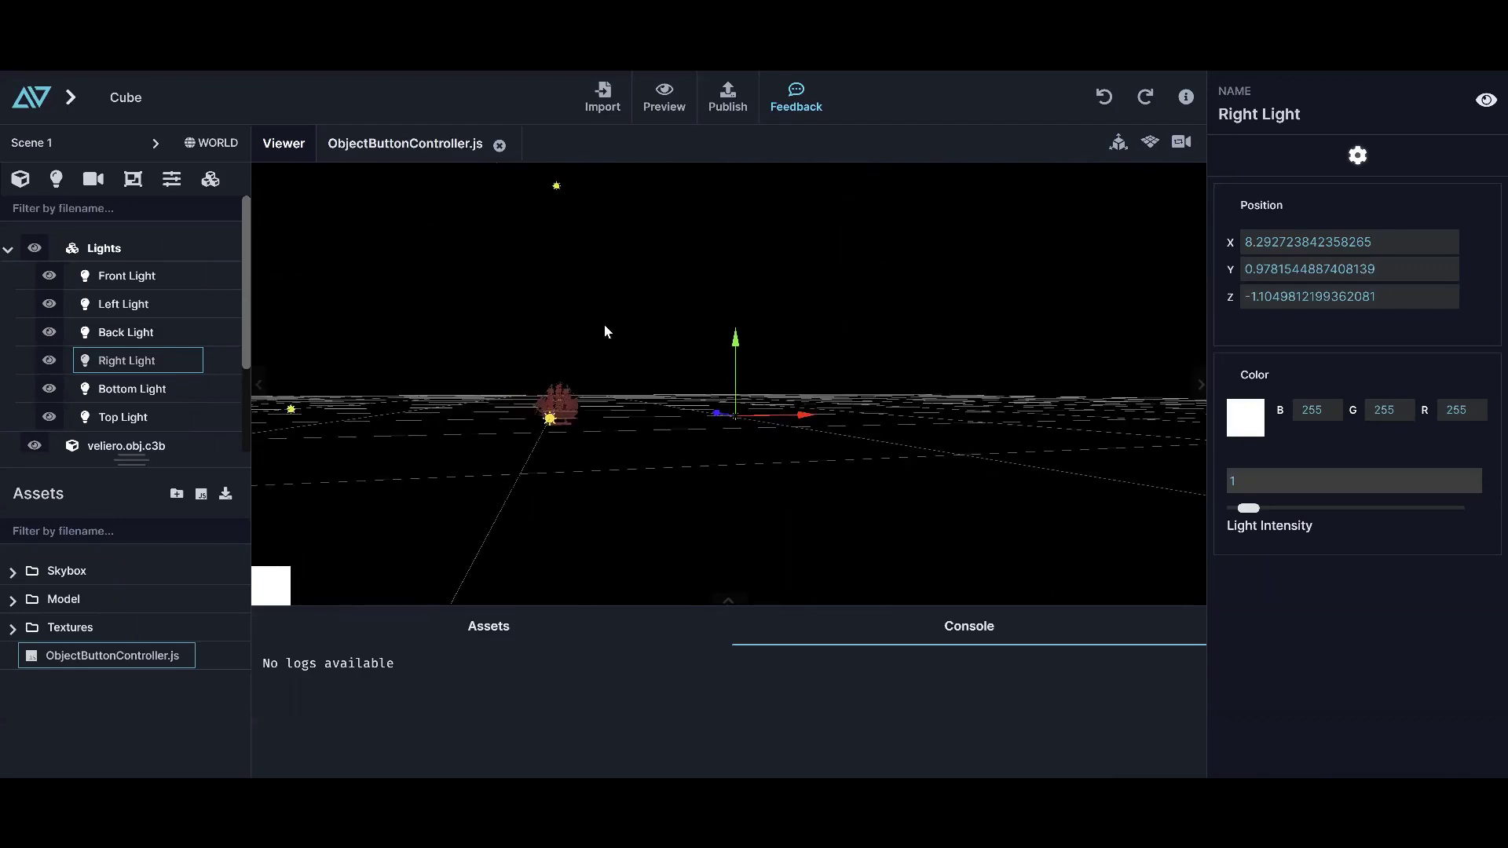
Select the Top Light above the ship and lower it along the Y axis
{"action": "left_click", "coordinate": [550, 184]}
{"action": "left_click_drag", "start_coordinate": [573, 206], "coordinate": [542, 312]}
{"action": "left_click_drag", "start_coordinate": [773, 505], "coordinate": [635, 220]}
Preview the scene with the adjusted lights, toggle the configurations with the HUD square, and inspect the ship from several angles and distances
{"action": "left_click", "coordinate": [663, 106]}
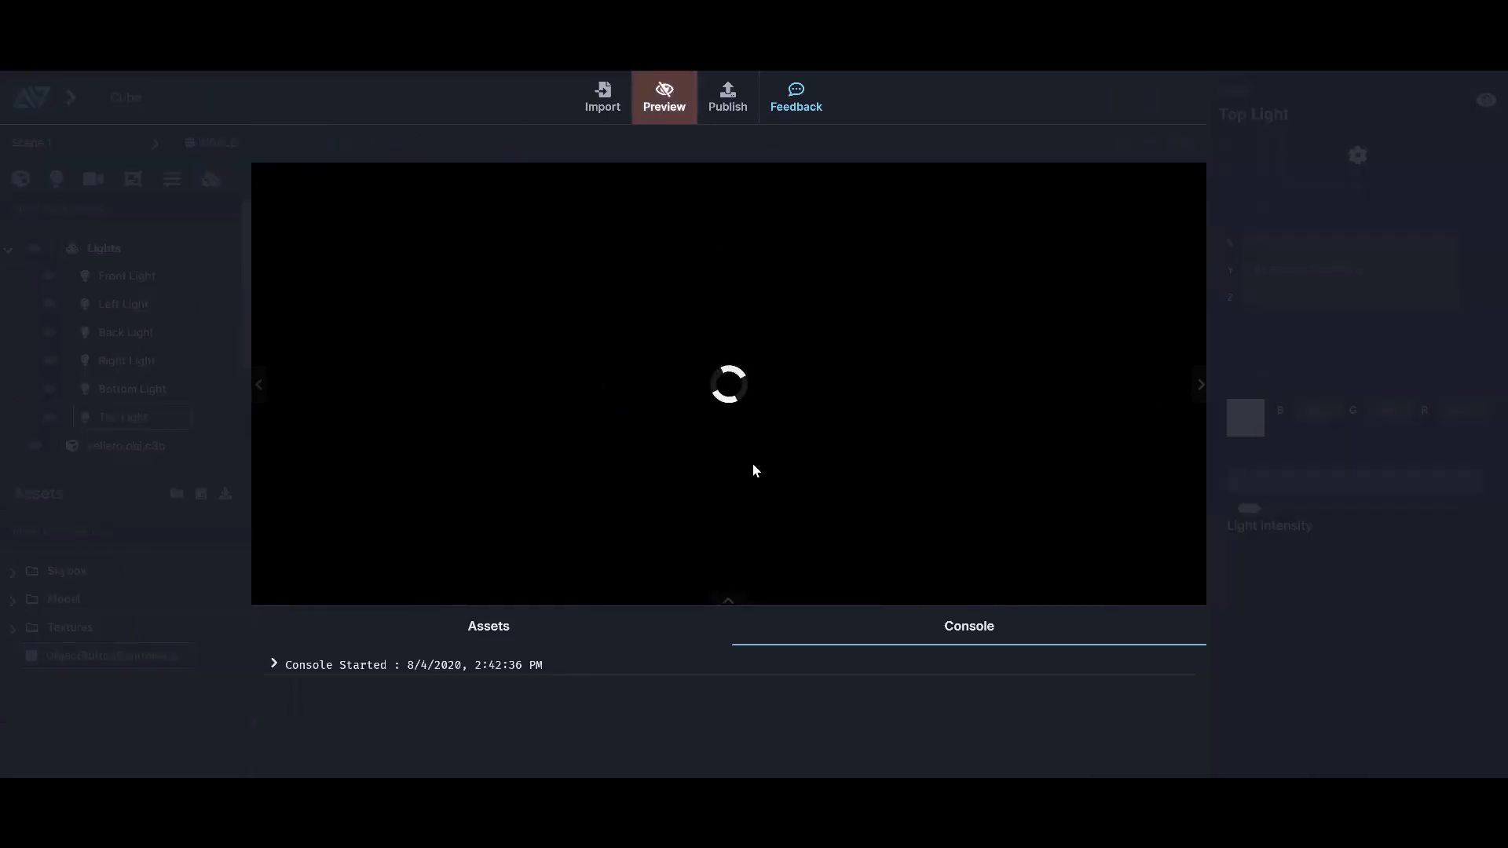
{"action": "left_click", "coordinate": [268, 587]}
{"action": "left_click", "coordinate": [269, 587]}
{"action": "left_click", "coordinate": [269, 587]}
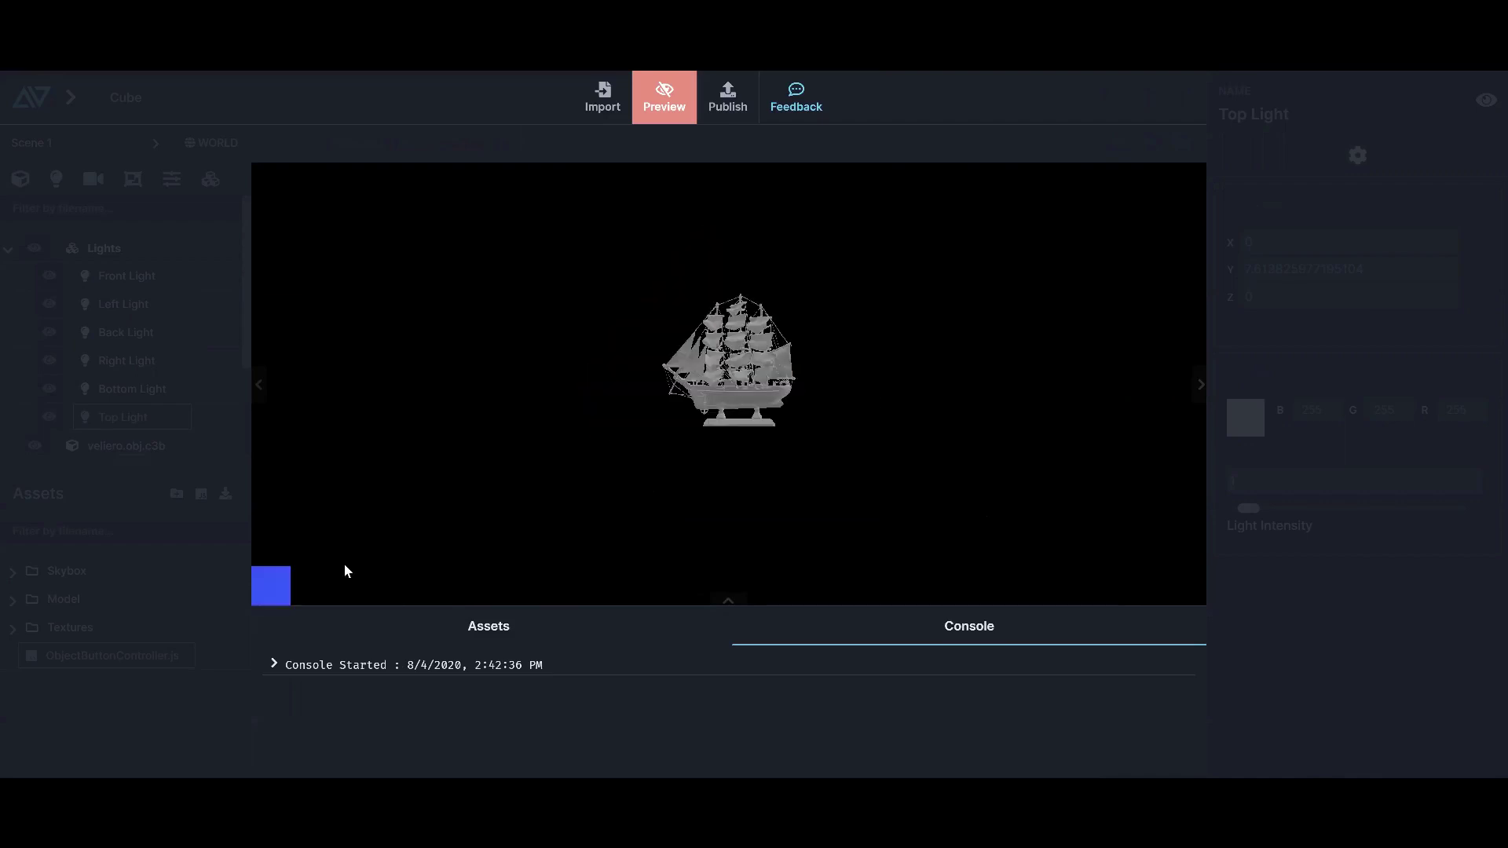
{"action": "left_click_drag", "start_coordinate": [1044, 427], "coordinate": [752, 459]}
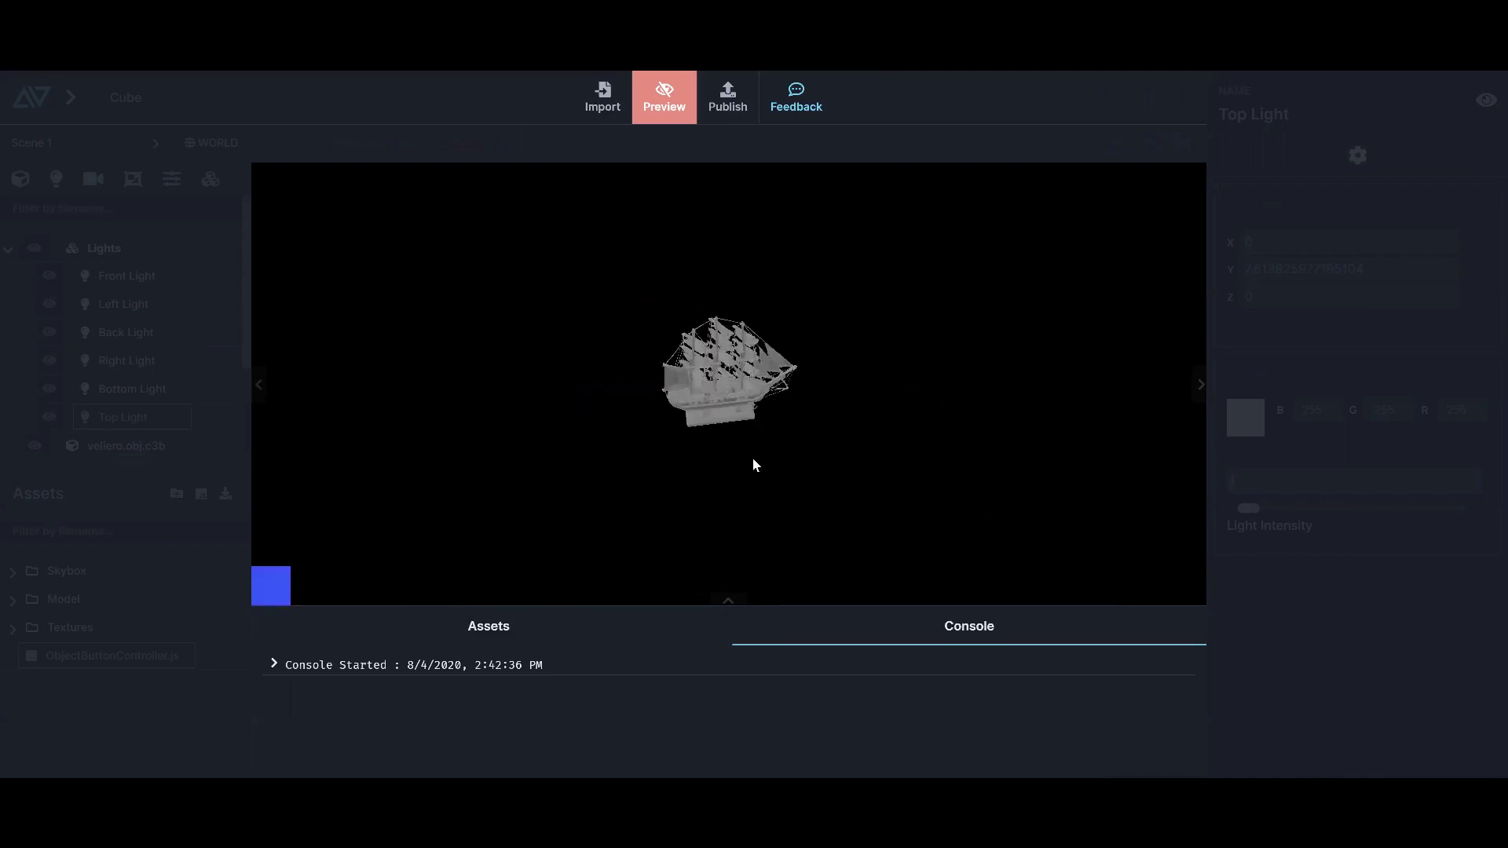
{"action": "scroll", "coordinate": [759, 383], "scroll_direction": "up", "scroll_amount": 3}
{"action": "scroll", "coordinate": [760, 385], "scroll_direction": "up", "scroll_amount": 5}
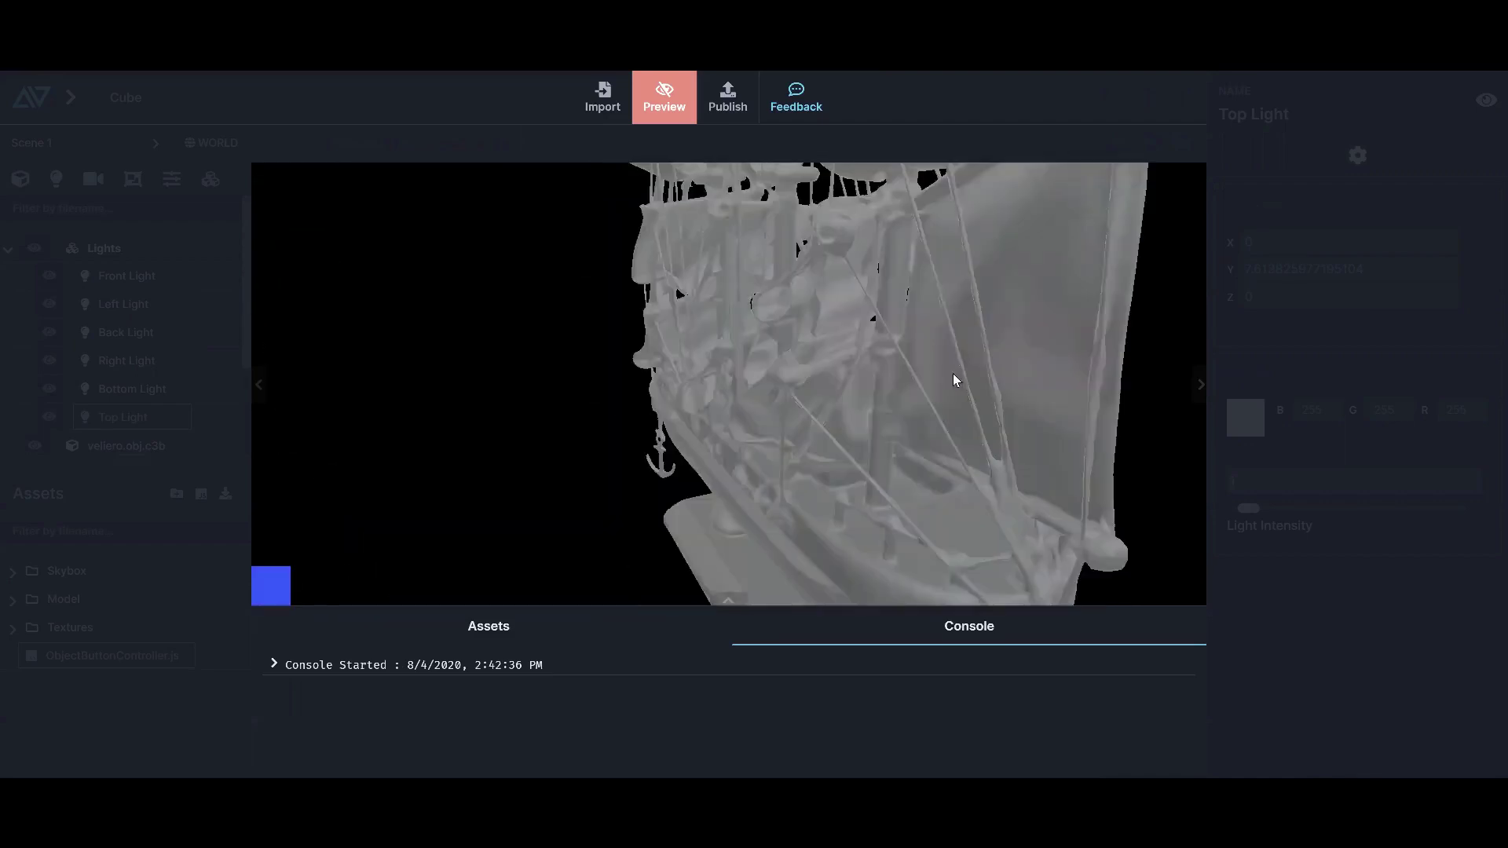
{"action": "scroll", "coordinate": [477, 414], "scroll_direction": "down", "scroll_amount": 5}
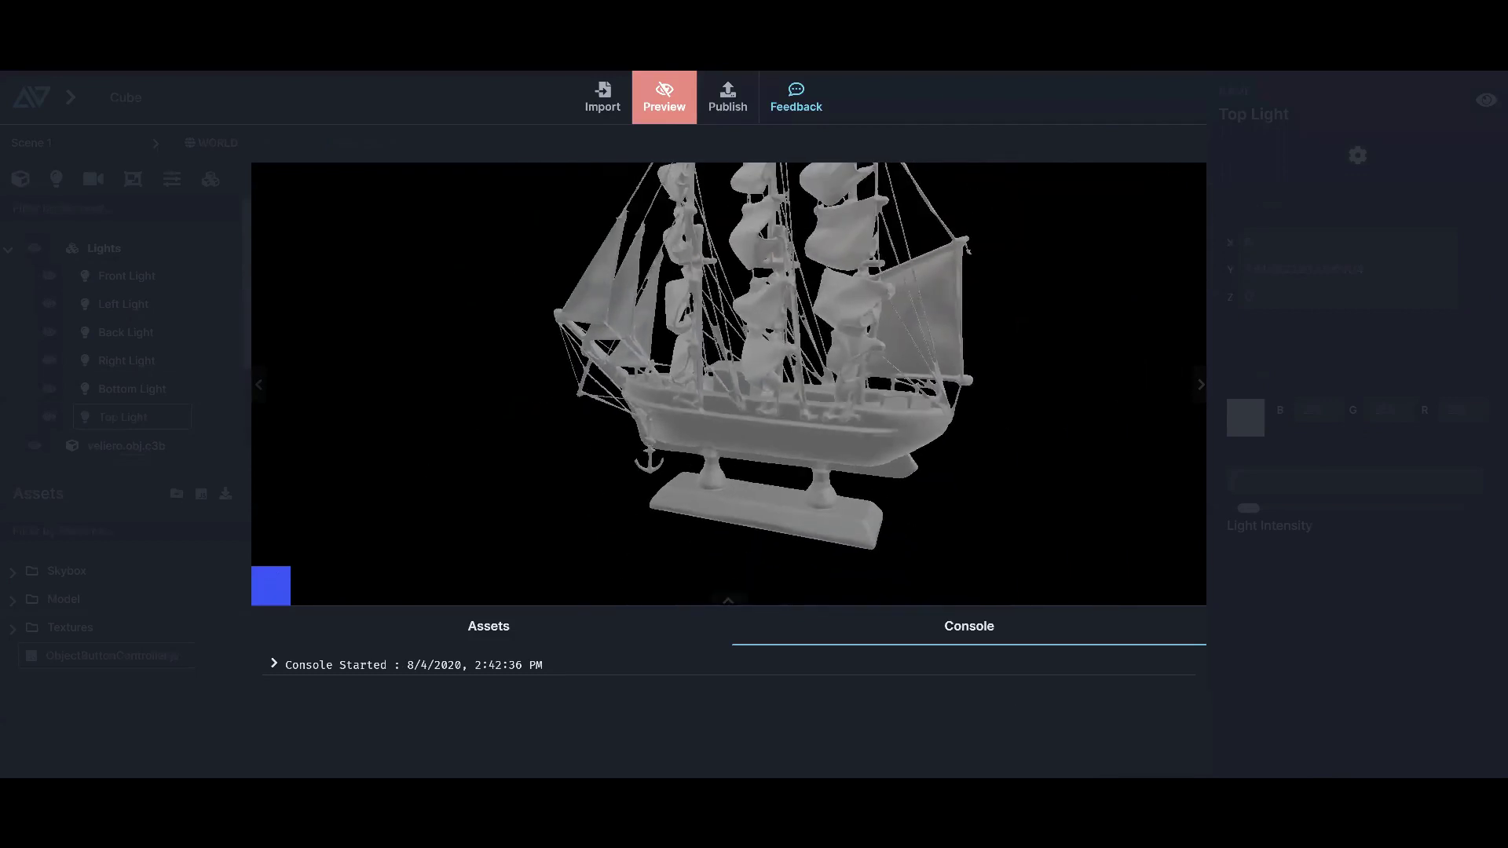
Switch repeatedly between the ship's color and scale configurations with the HUD square in the preview, and leave the preview
{"action": "left_click", "coordinate": [869, 585]}
{"action": "left_click", "coordinate": [273, 595]}
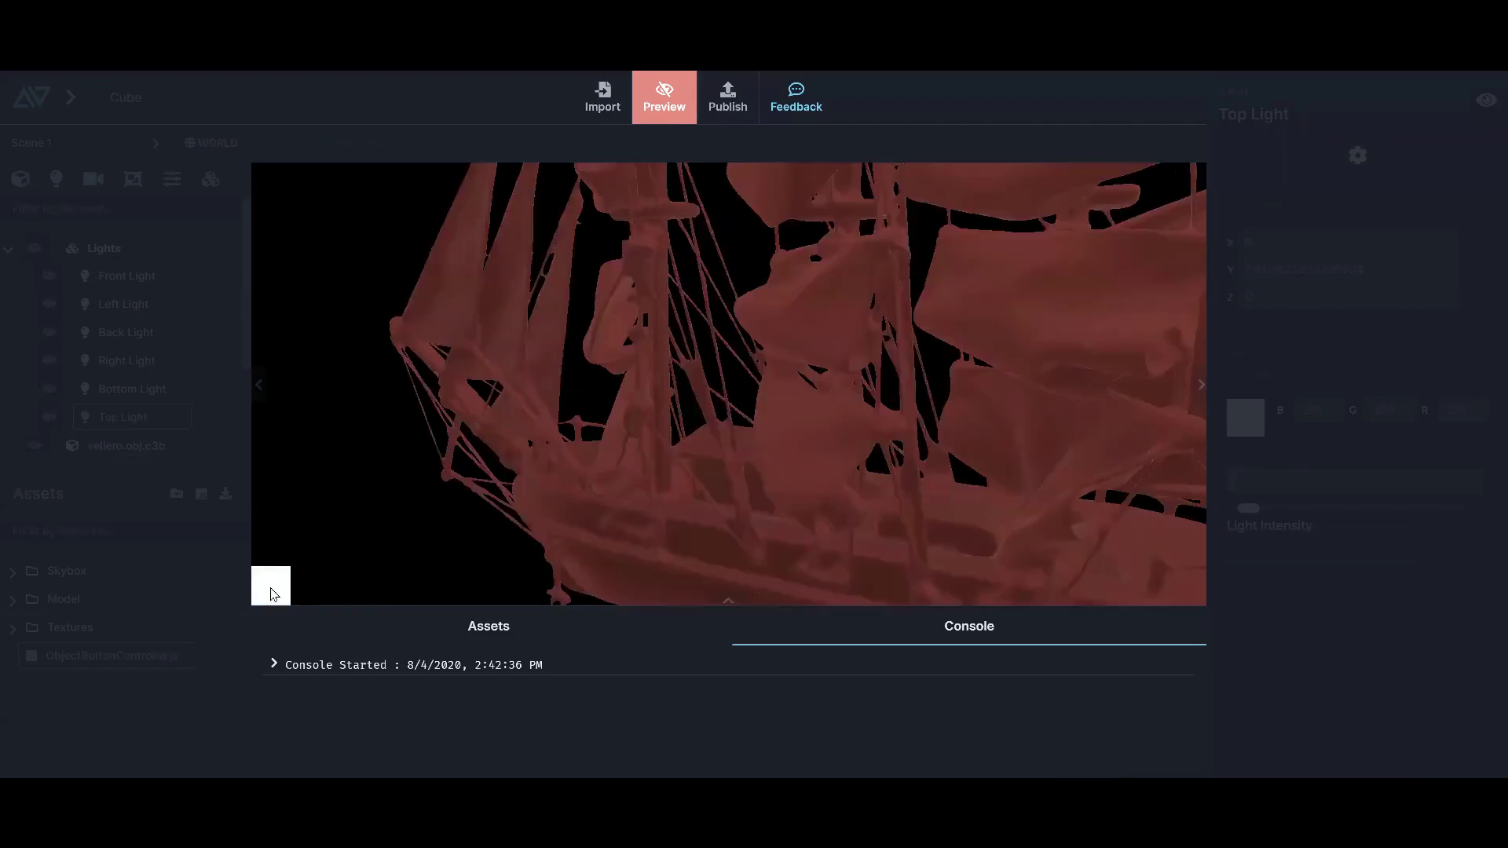
{"action": "left_click", "coordinate": [273, 594]}
{"action": "left_click", "coordinate": [272, 594]}
{"action": "left_click", "coordinate": [272, 594]}
{"action": "double_click", "coordinate": [272, 591]}
{"action": "left_click", "coordinate": [271, 590]}
{"action": "double_click", "coordinate": [270, 585]}
{"action": "left_click", "coordinate": [270, 585]}
{"action": "left_click", "coordinate": [271, 585]}
{"action": "left_click", "coordinate": [659, 99]}
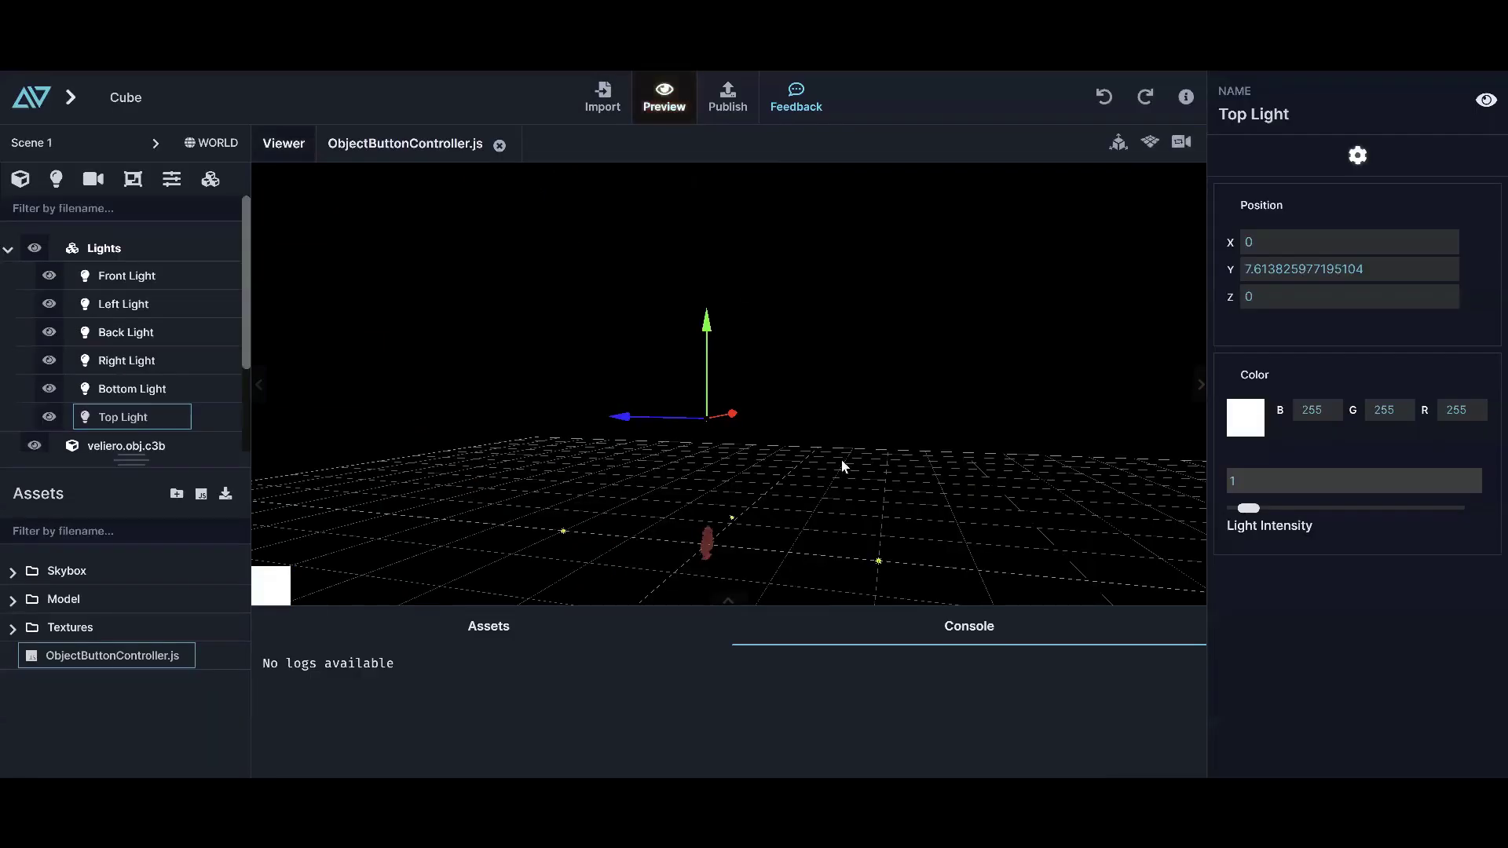
Turn off Toggle and the RED and Button configurations in the HUD square's controller, and test the square in a preview
{"action": "left_click_drag", "start_coordinate": [696, 459], "coordinate": [843, 598]}
{"action": "left_click", "coordinate": [834, 534]}
{"action": "left_click_drag", "start_coordinate": [945, 549], "coordinate": [798, 498]}
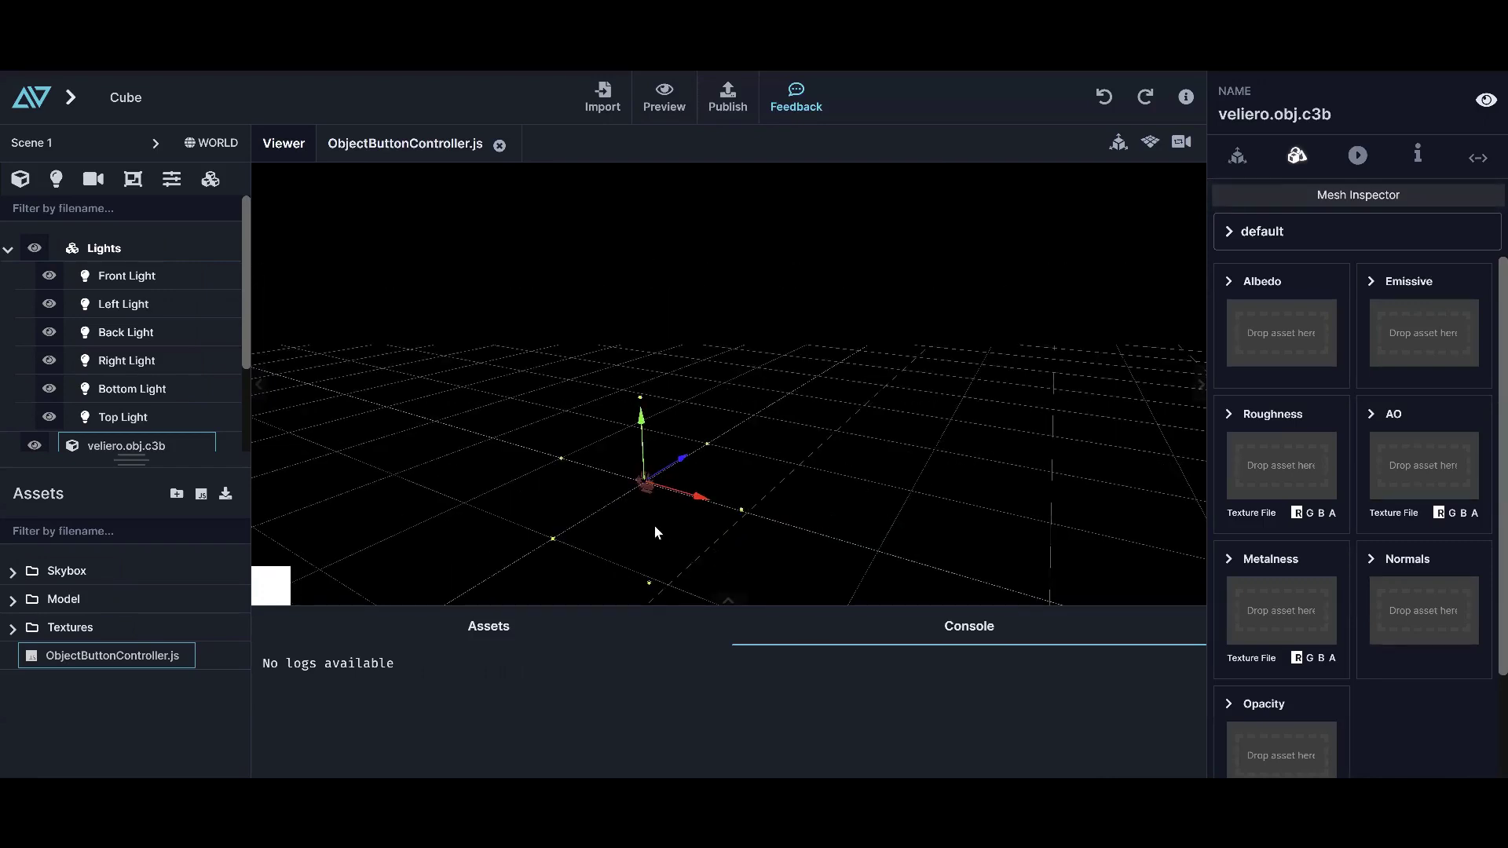
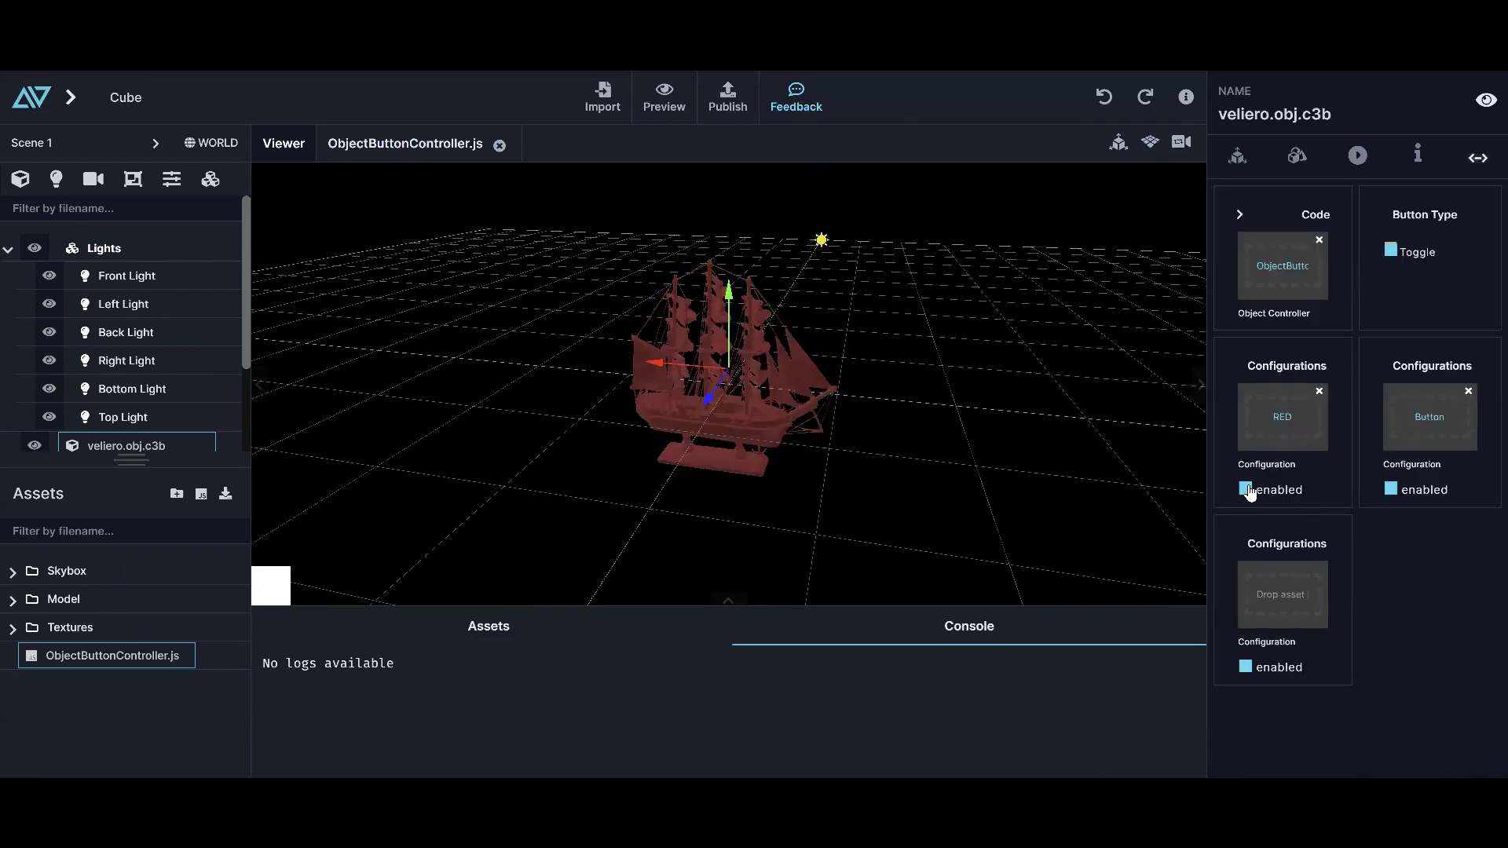
{"action": "left_click", "coordinate": [1392, 252]}
{"action": "left_click", "coordinate": [673, 108]}
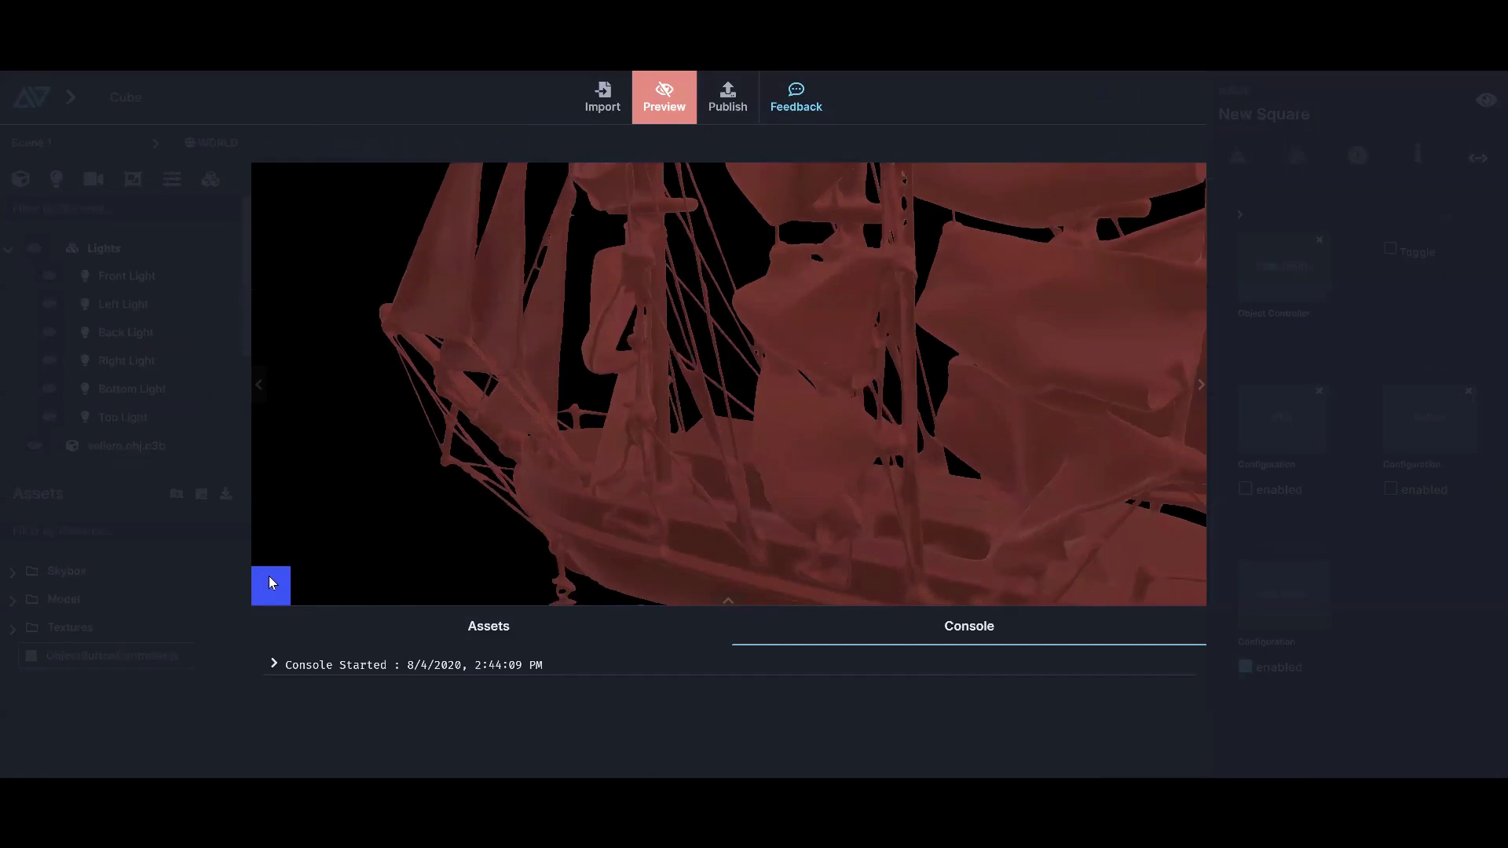
{"action": "left_click", "coordinate": [691, 103]}
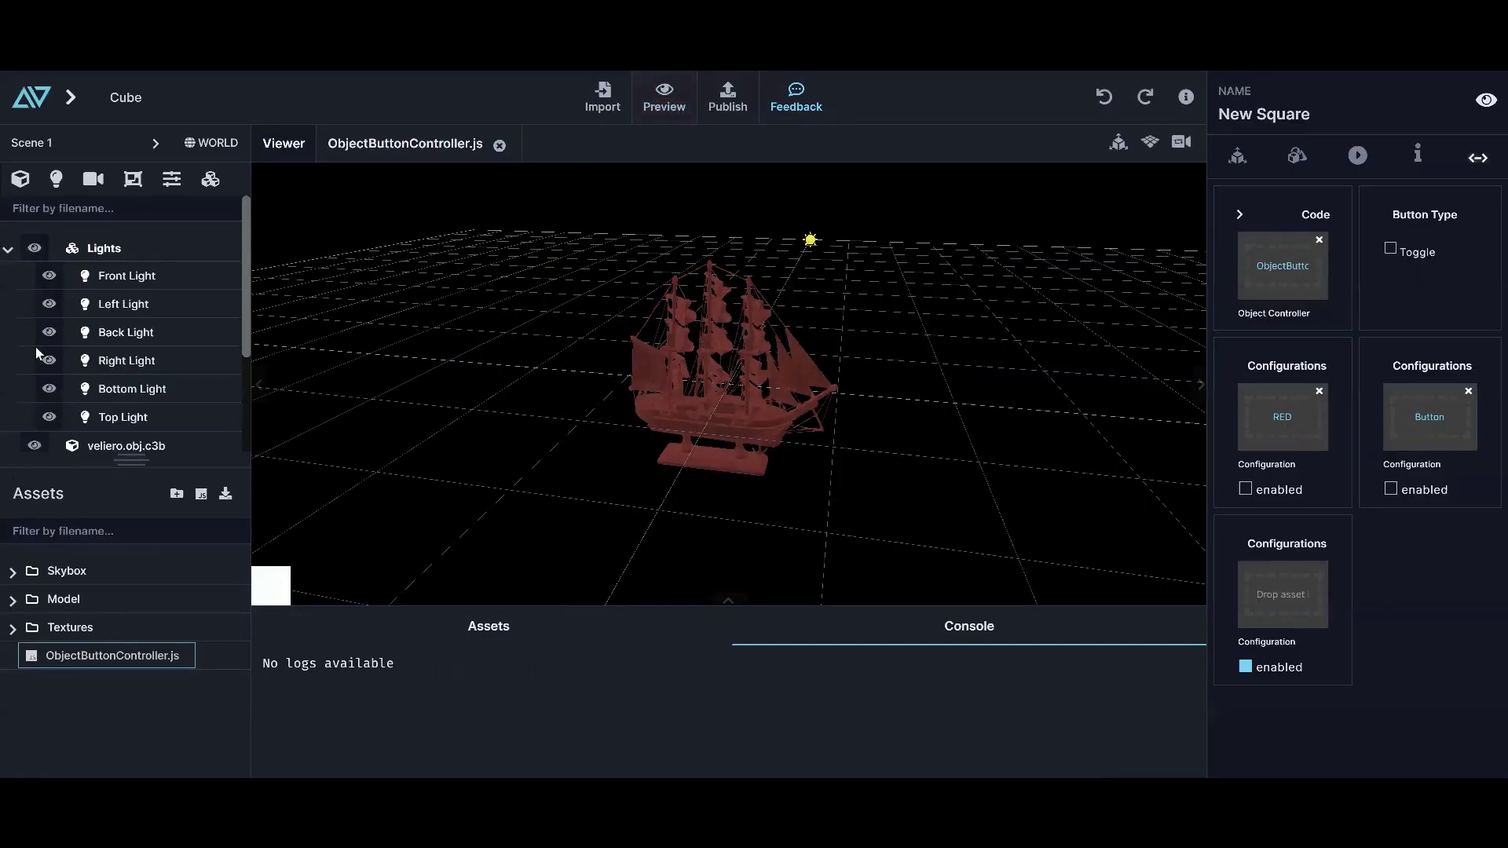
Collapse the Lights and New HUD groups, disable the RED configuration in the scene list, and test the HUD square in a preview
{"action": "left_click", "coordinate": [9, 253]}
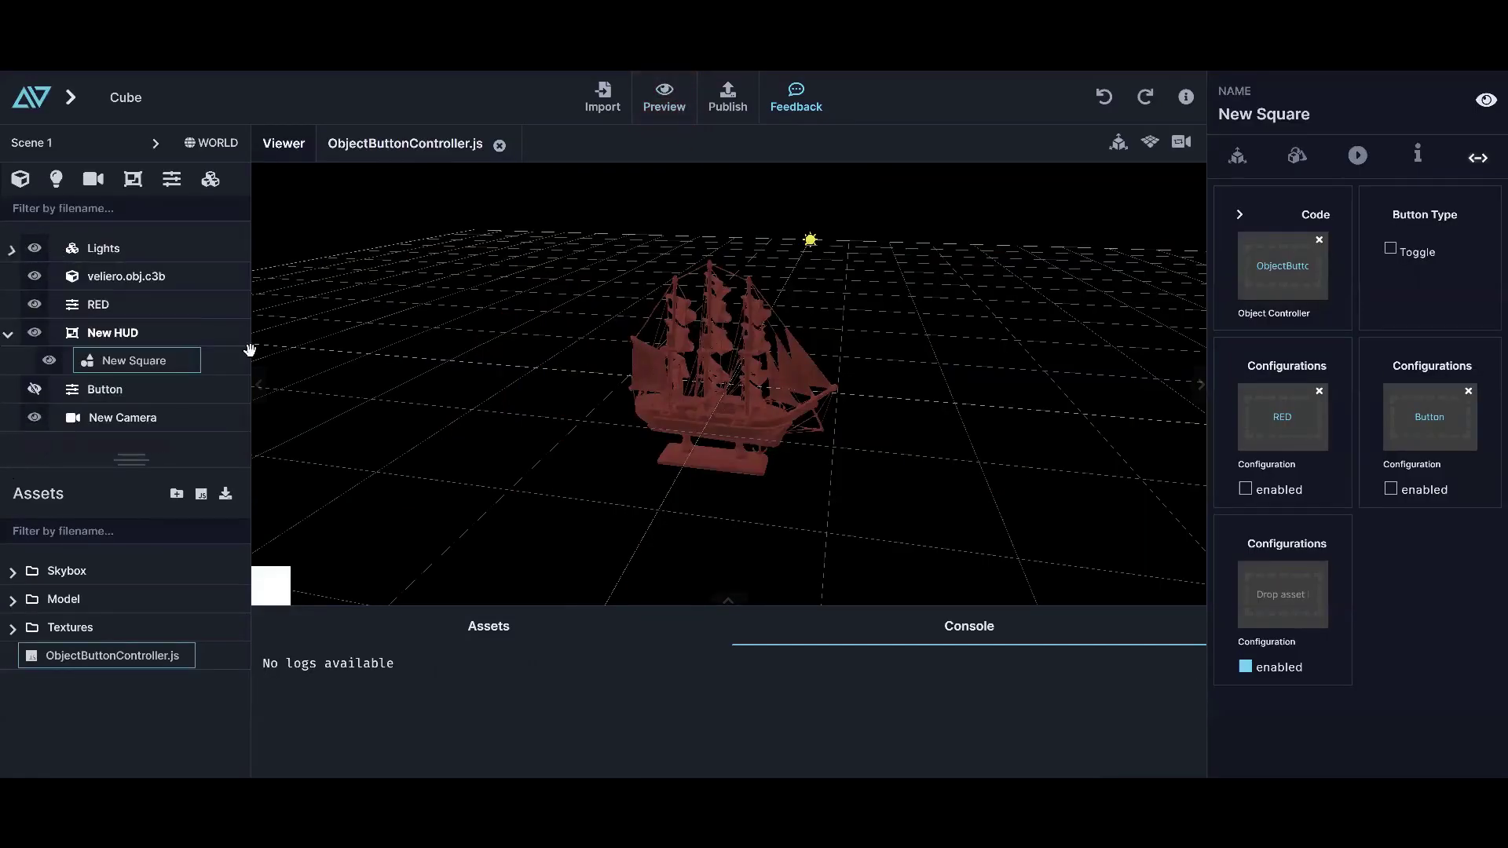
{"action": "left_click", "coordinate": [11, 334]}
{"action": "left_click", "coordinate": [35, 305]}
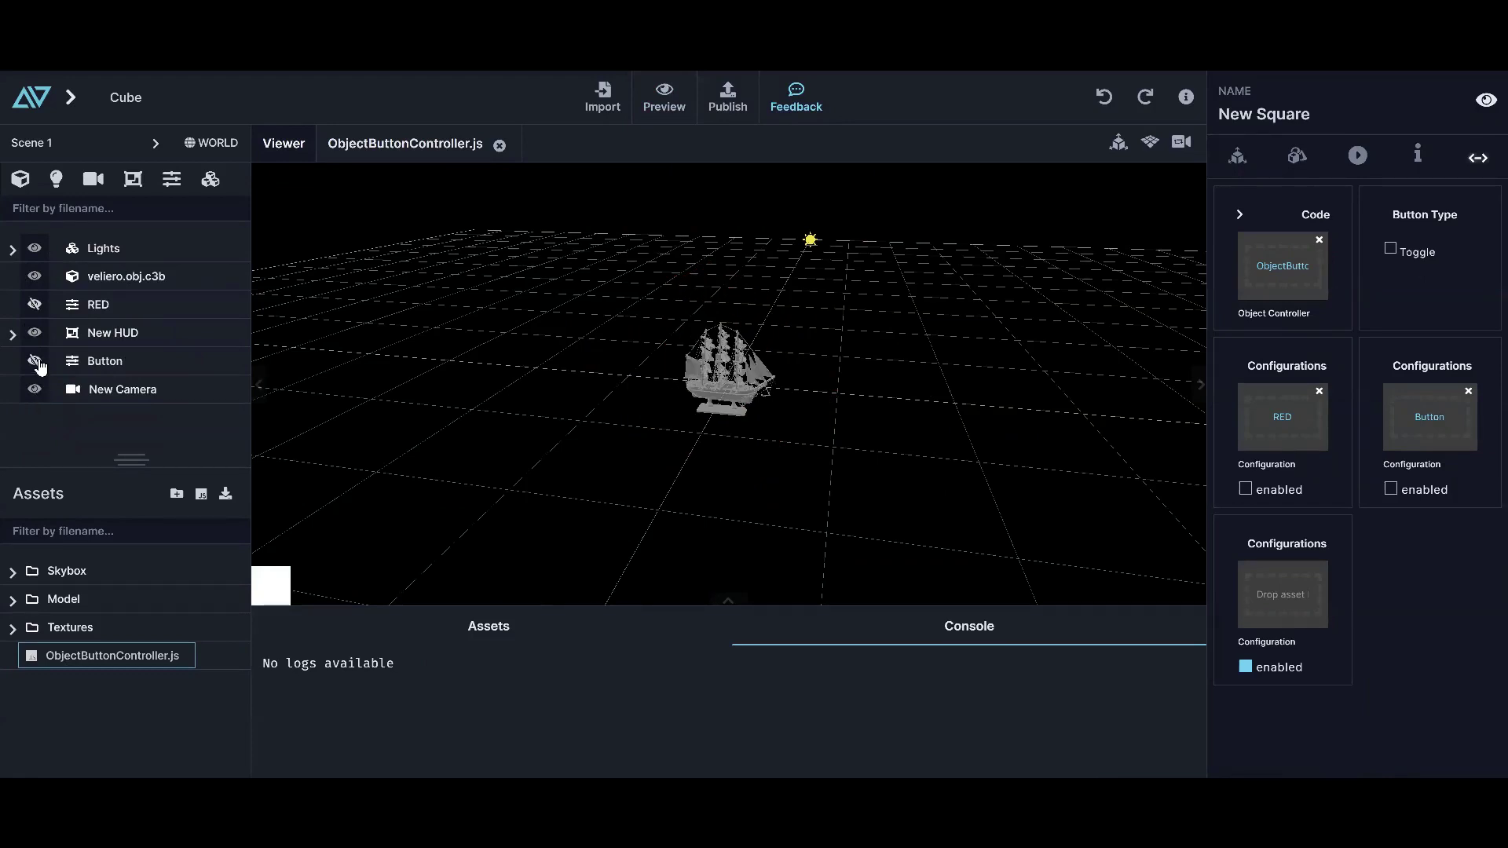
{"action": "left_click", "coordinate": [680, 110]}
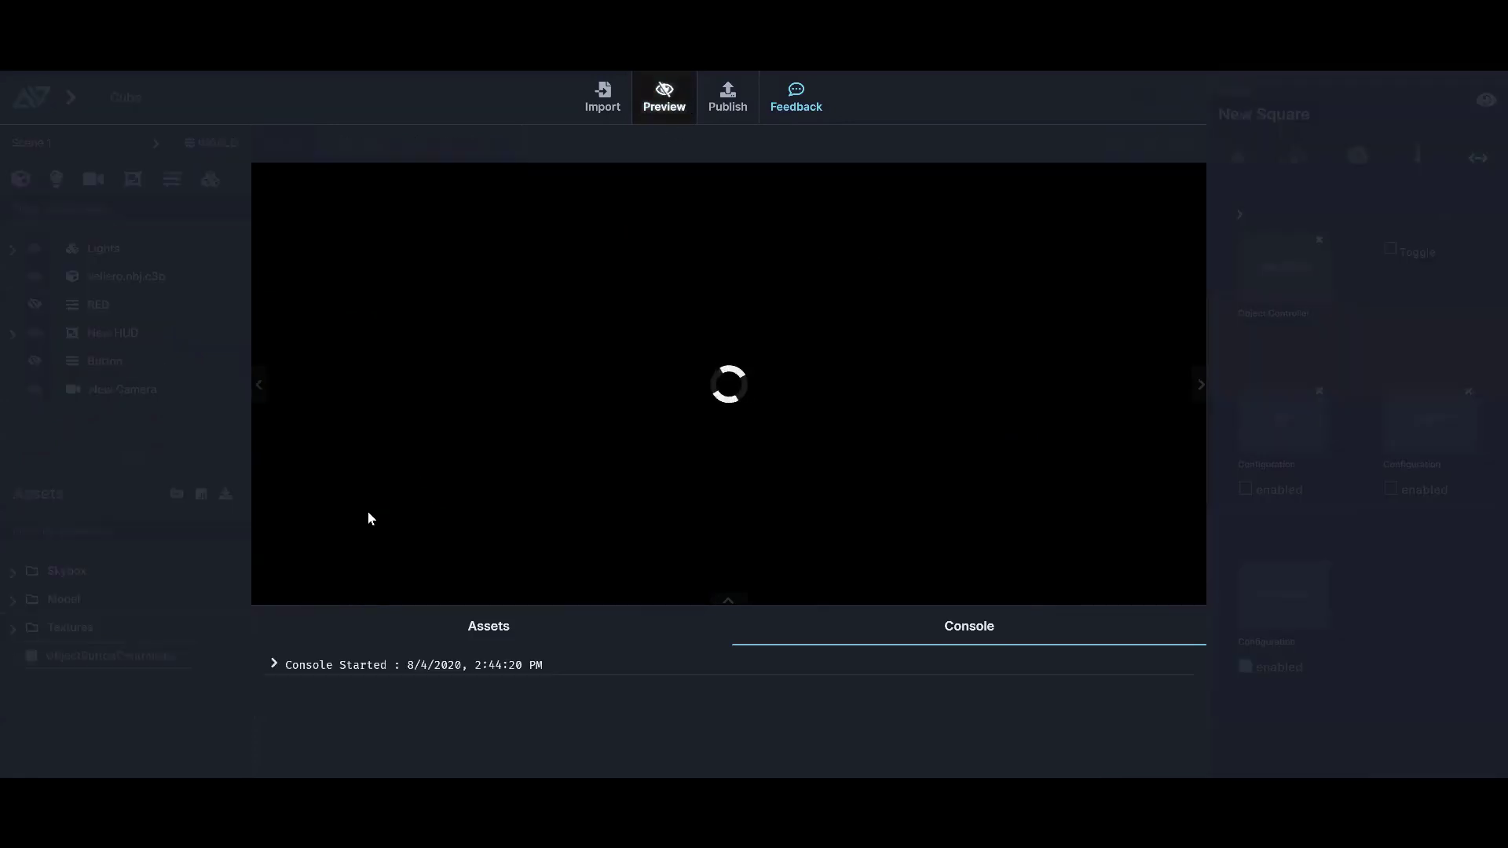
{"action": "left_click", "coordinate": [273, 586]}
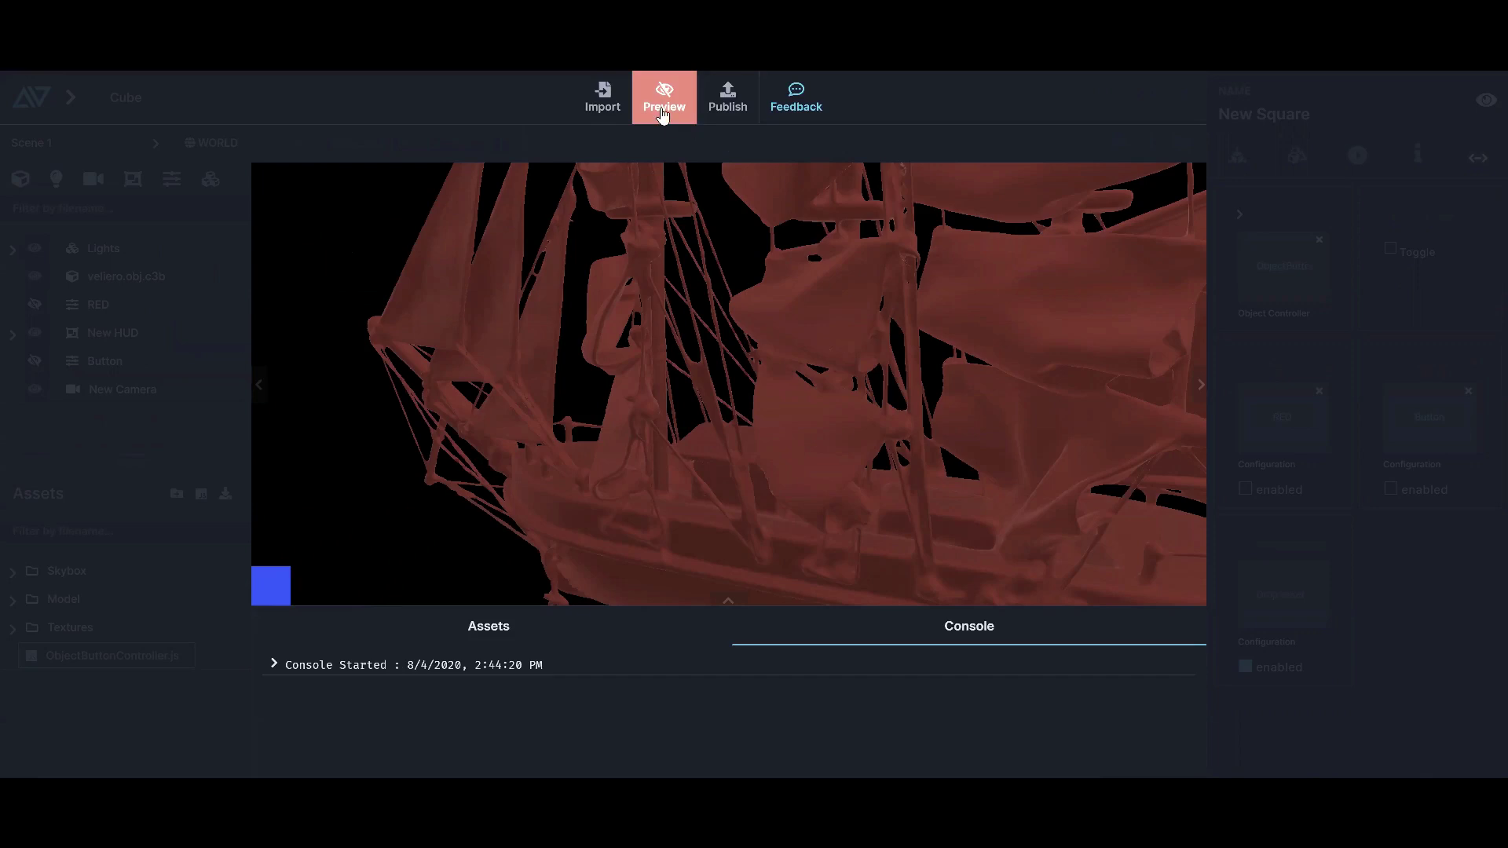
{"action": "left_click", "coordinate": [662, 113]}
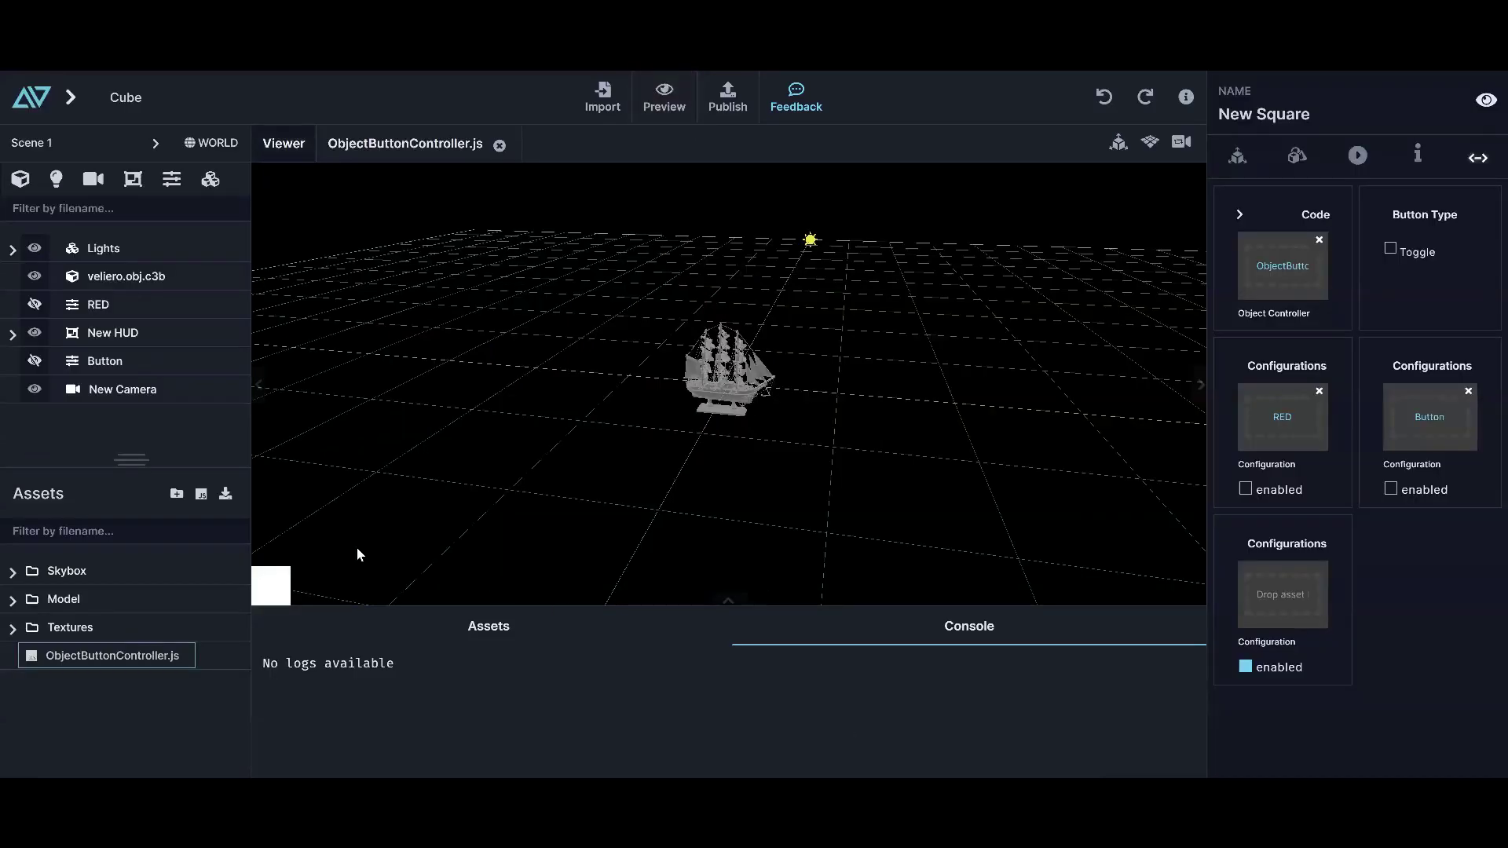
Turn Toggle back on for the HUD square and set both its RED and Button configurations to enabled
{"action": "left_click", "coordinate": [1390, 250]}
{"action": "left_click", "coordinate": [1391, 250]}
{"action": "left_click", "coordinate": [1245, 489]}
{"action": "left_click", "coordinate": [1390, 489]}
{"action": "left_click", "coordinate": [1392, 490]}
{"action": "left_click", "coordinate": [1398, 492]}
{"action": "left_click", "coordinate": [1244, 490]}
{"action": "left_click", "coordinate": [1391, 490]}
{"action": "left_click", "coordinate": [1244, 491]}
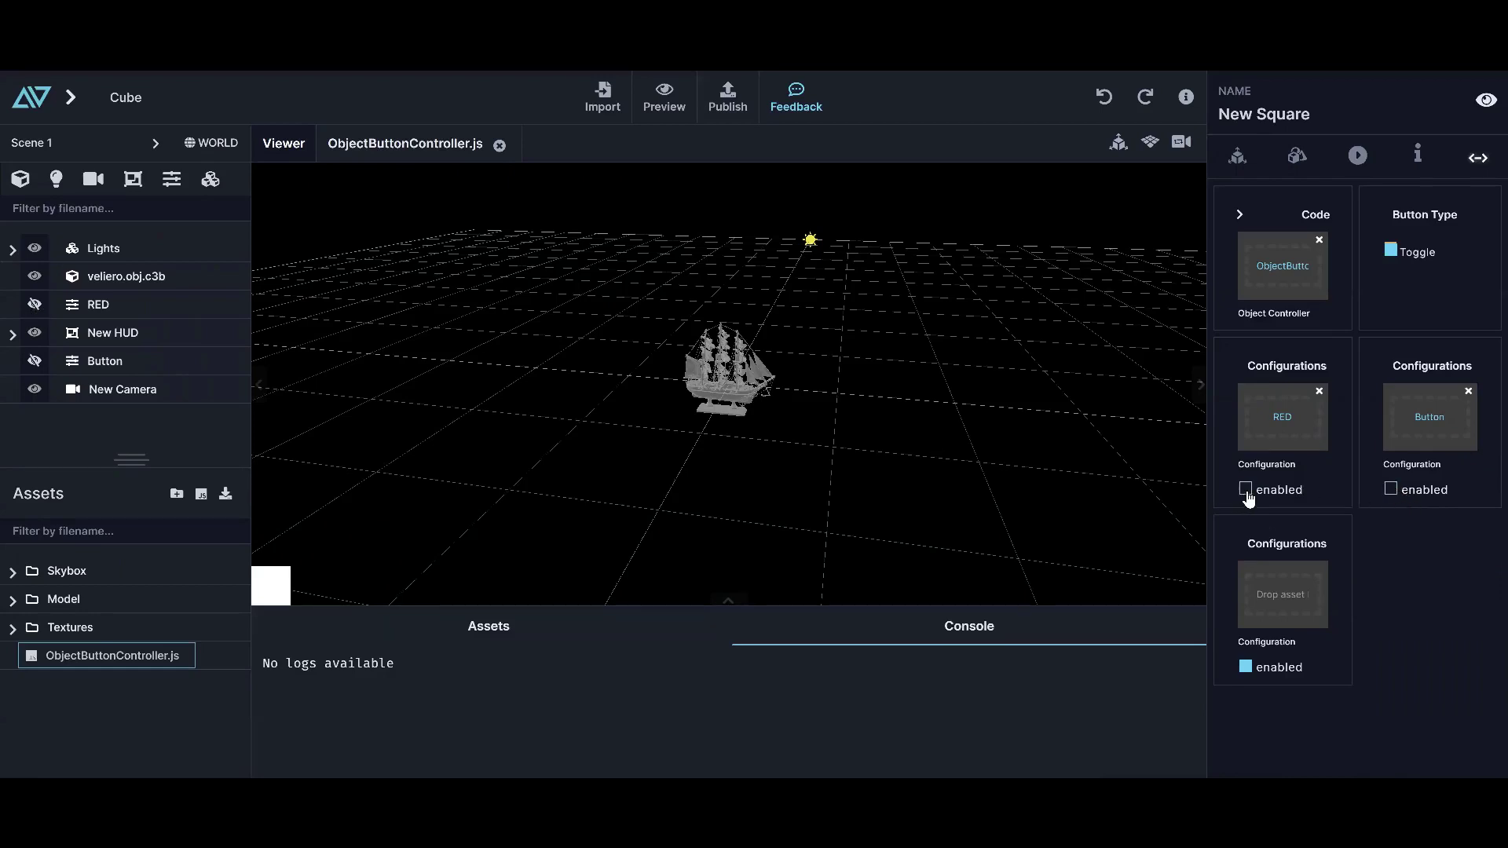
{"action": "left_click", "coordinate": [1392, 490]}
Examine the ship and its surrounding lights from several angles and distances in the scene viewer
{"action": "scroll", "coordinate": [752, 316], "scroll_direction": "up", "scroll_amount": 10}
{"action": "scroll", "coordinate": [747, 316], "scroll_direction": "down", "scroll_amount": 6}
{"action": "left_click_drag", "start_coordinate": [574, 350], "coordinate": [679, 321]}
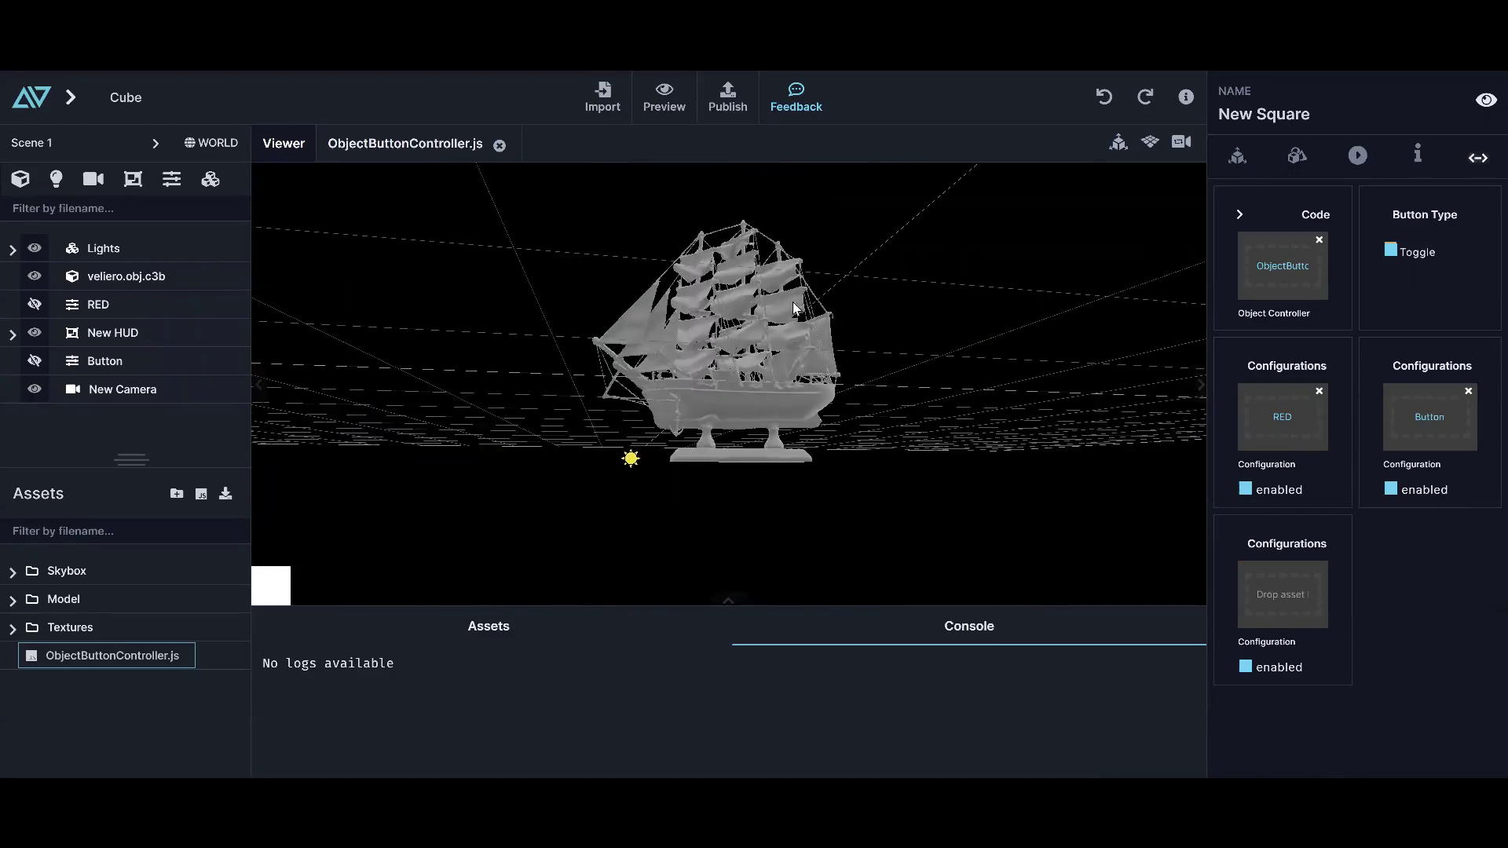
{"action": "left_click_drag", "start_coordinate": [824, 290], "coordinate": [705, 415]}
{"action": "scroll", "coordinate": [705, 415], "scroll_direction": "down", "scroll_amount": 4}
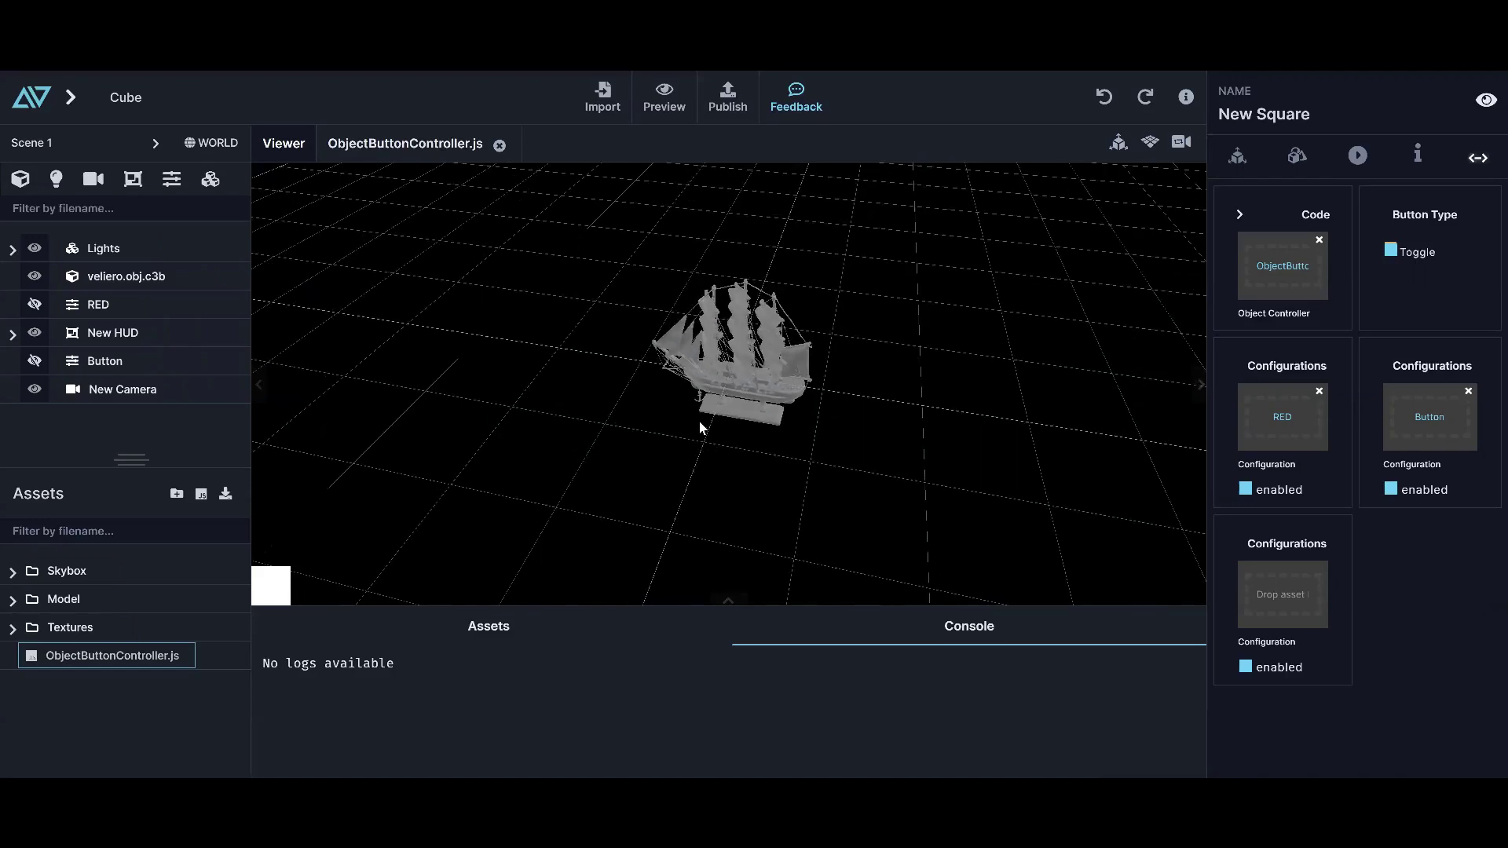
{"action": "left_click_drag", "start_coordinate": [723, 474], "coordinate": [879, 472]}
{"action": "left_click_drag", "start_coordinate": [466, 512], "coordinate": [702, 504]}
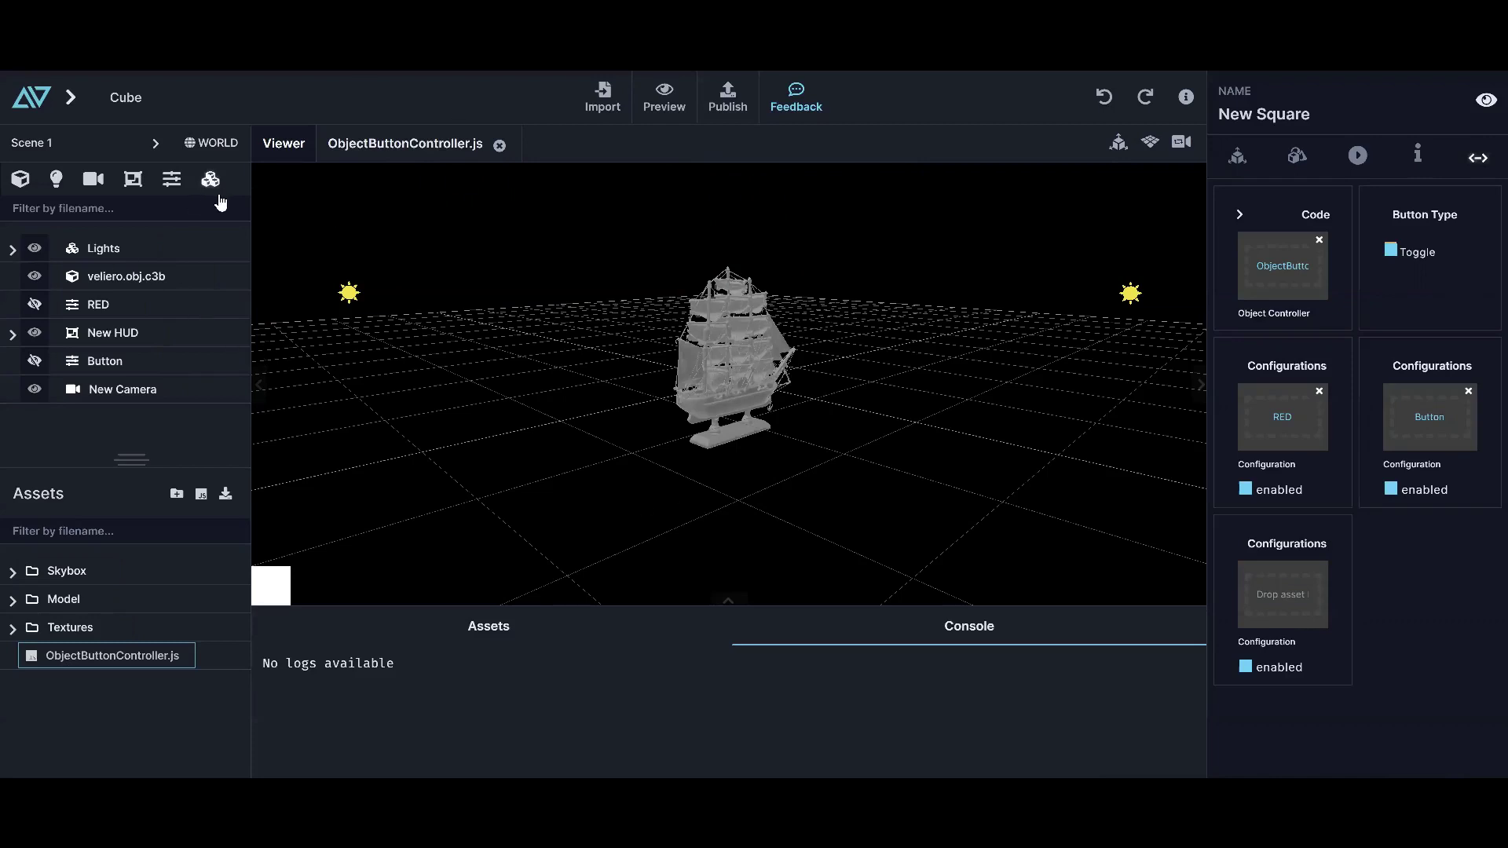
Add a new configuration to the scene and delete New Camera
{"action": "left_click", "coordinate": [172, 186]}
{"action": "right_click", "coordinate": [120, 391]}
{"action": "left_click", "coordinate": [187, 440]}
Add three more squares to New HUD
{"action": "left_click", "coordinate": [125, 336]}
{"action": "right_click", "coordinate": [123, 338]}
{"action": "left_click", "coordinate": [149, 353]}
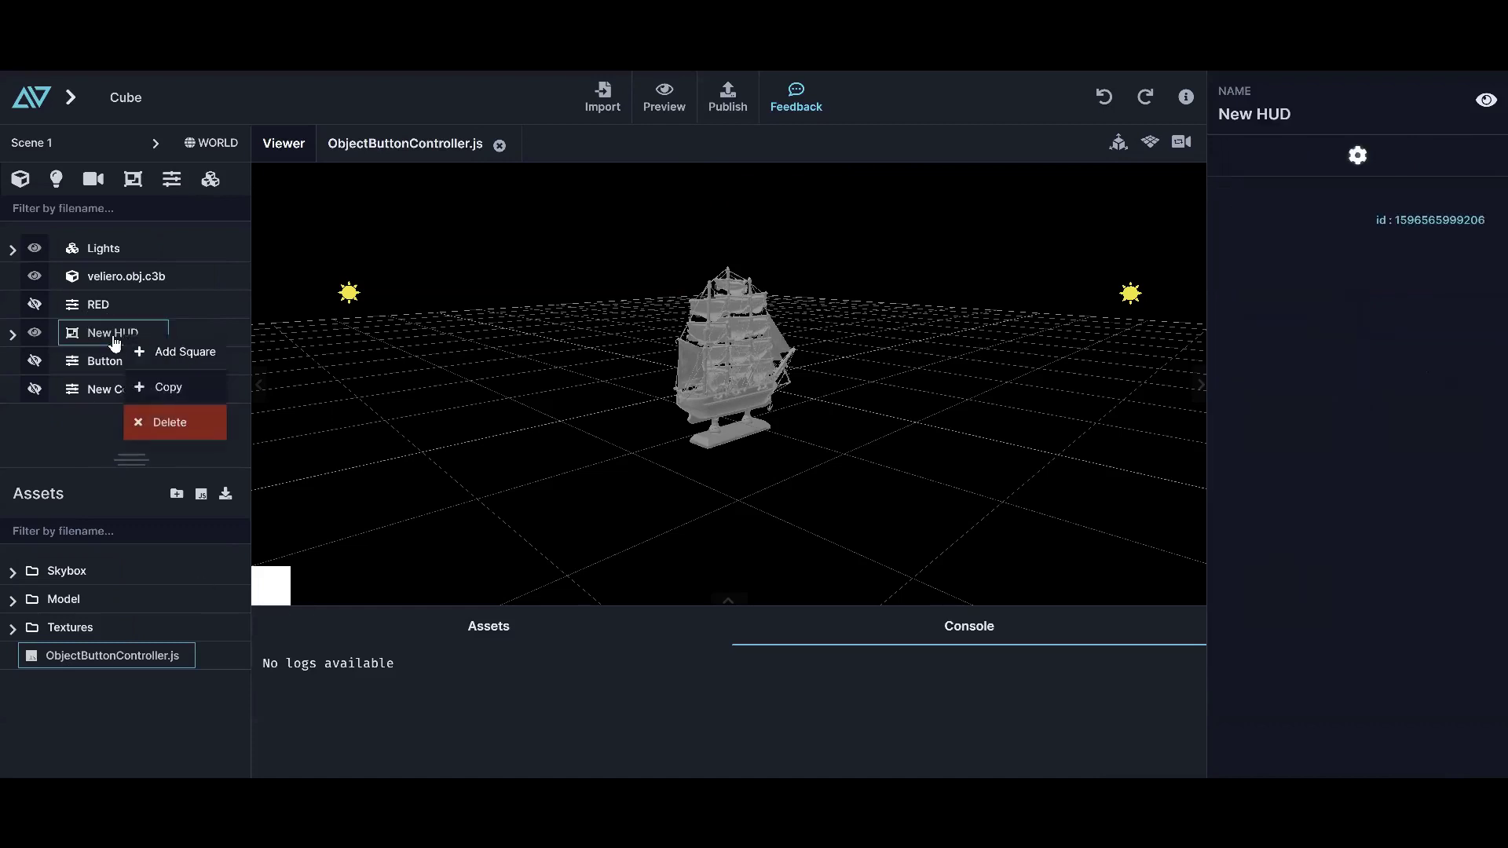
{"action": "right_click", "coordinate": [114, 339]}
{"action": "left_click", "coordinate": [156, 352]}
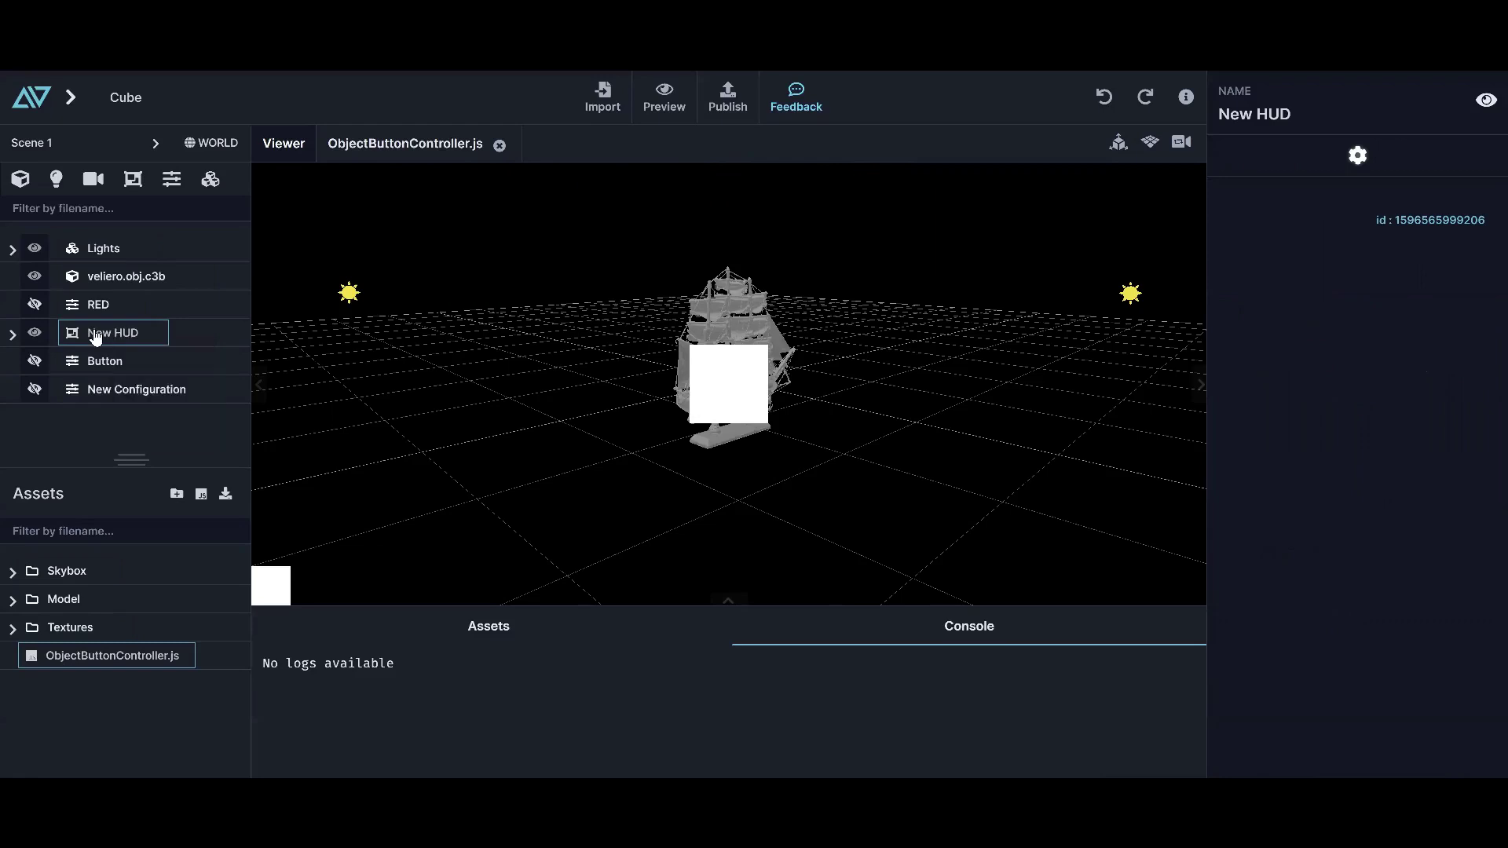
{"action": "right_click", "coordinate": [118, 336]}
{"action": "left_click", "coordinate": [762, 585]}
Set the anchor Y to 0 for each of the three new HUD squares
{"action": "left_click", "coordinate": [763, 381]}
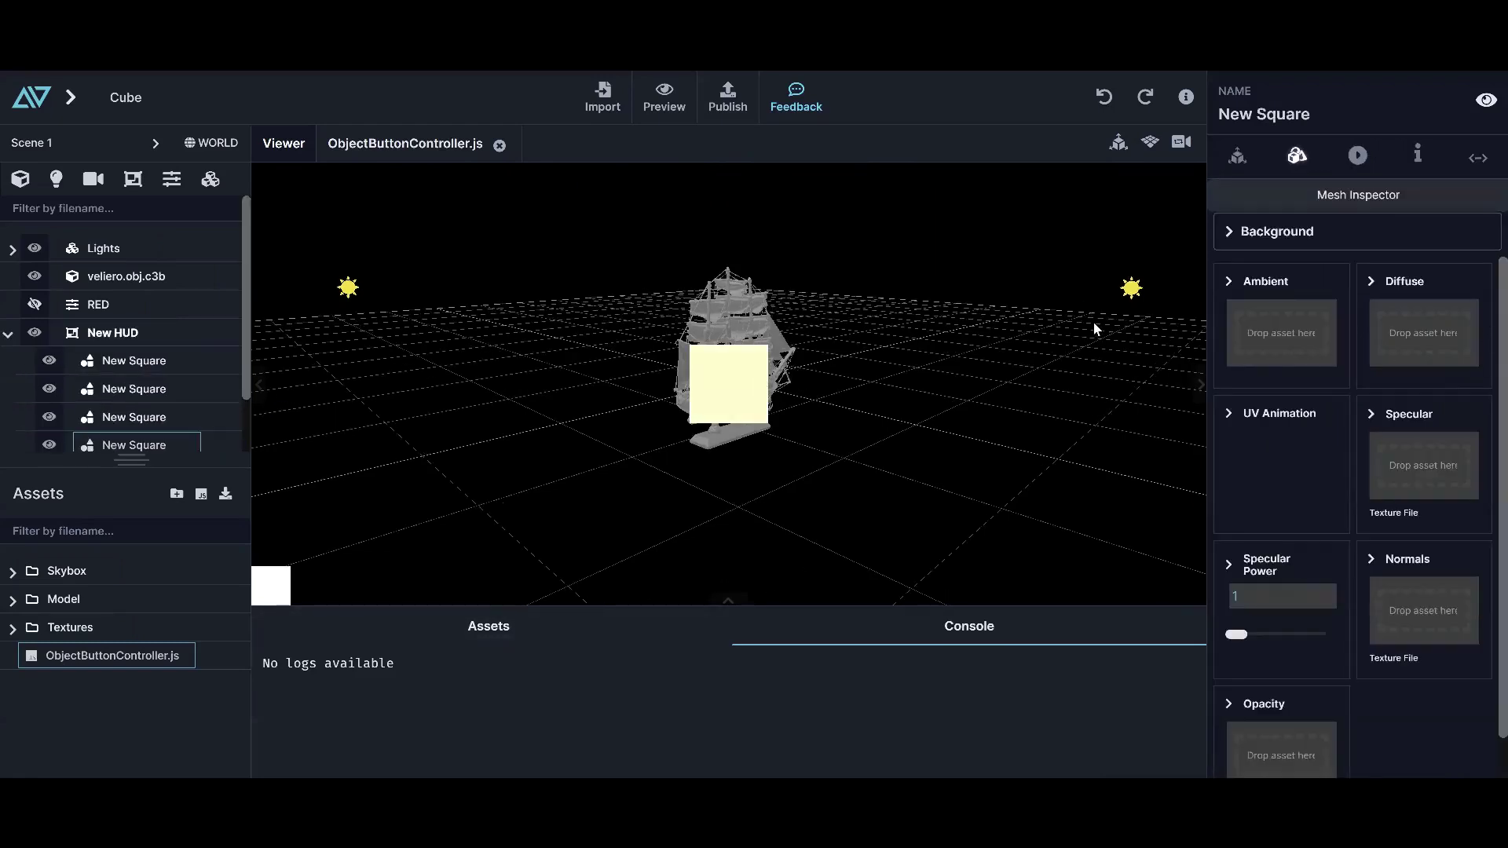
{"action": "left_click", "coordinate": [1239, 156]}
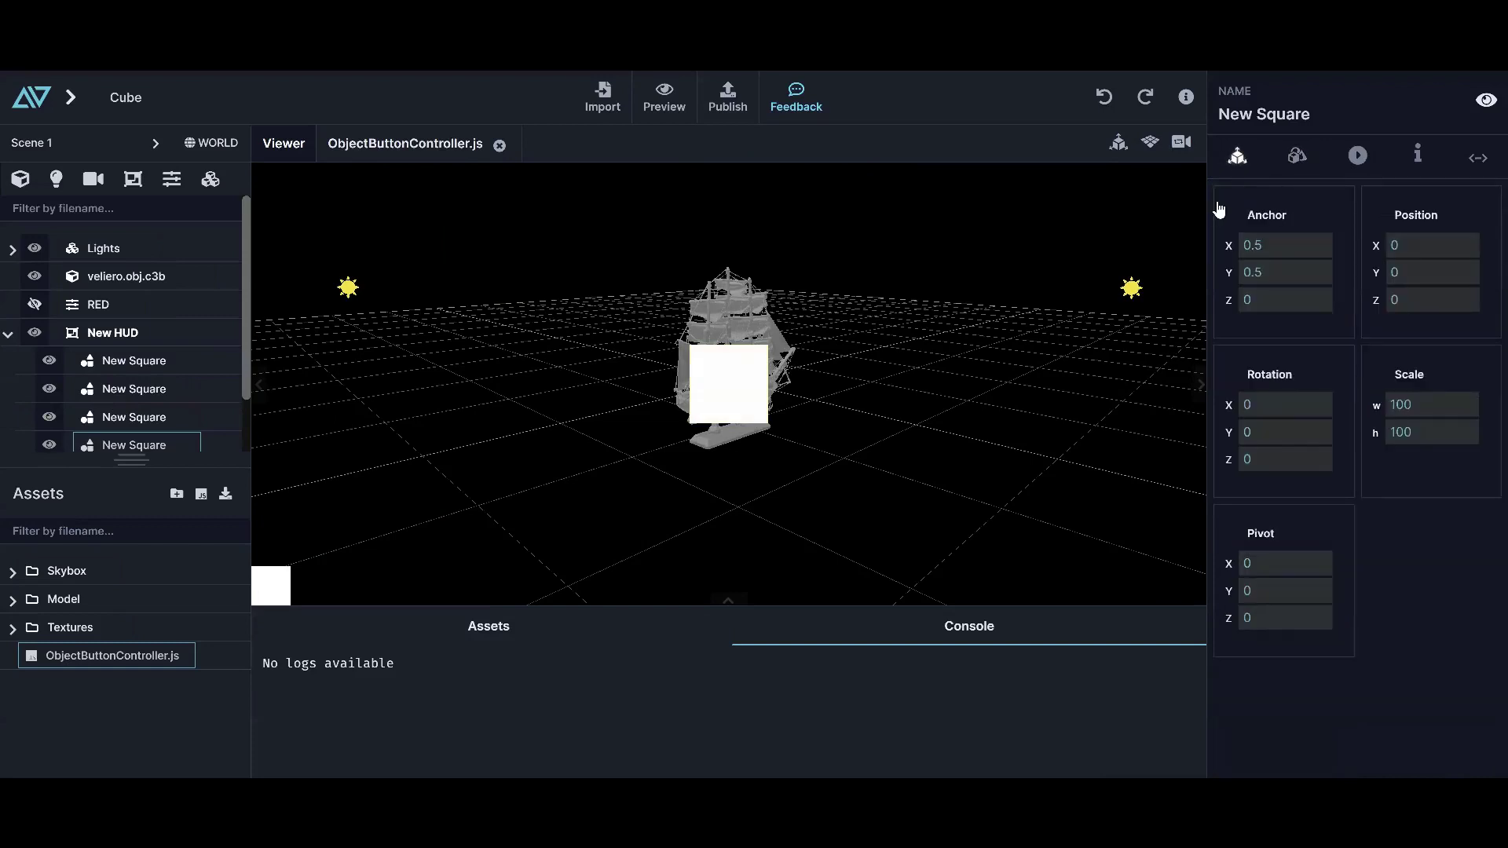
{"action": "double_click", "coordinate": [1271, 271]}
{"action": "type", "text": "0"}
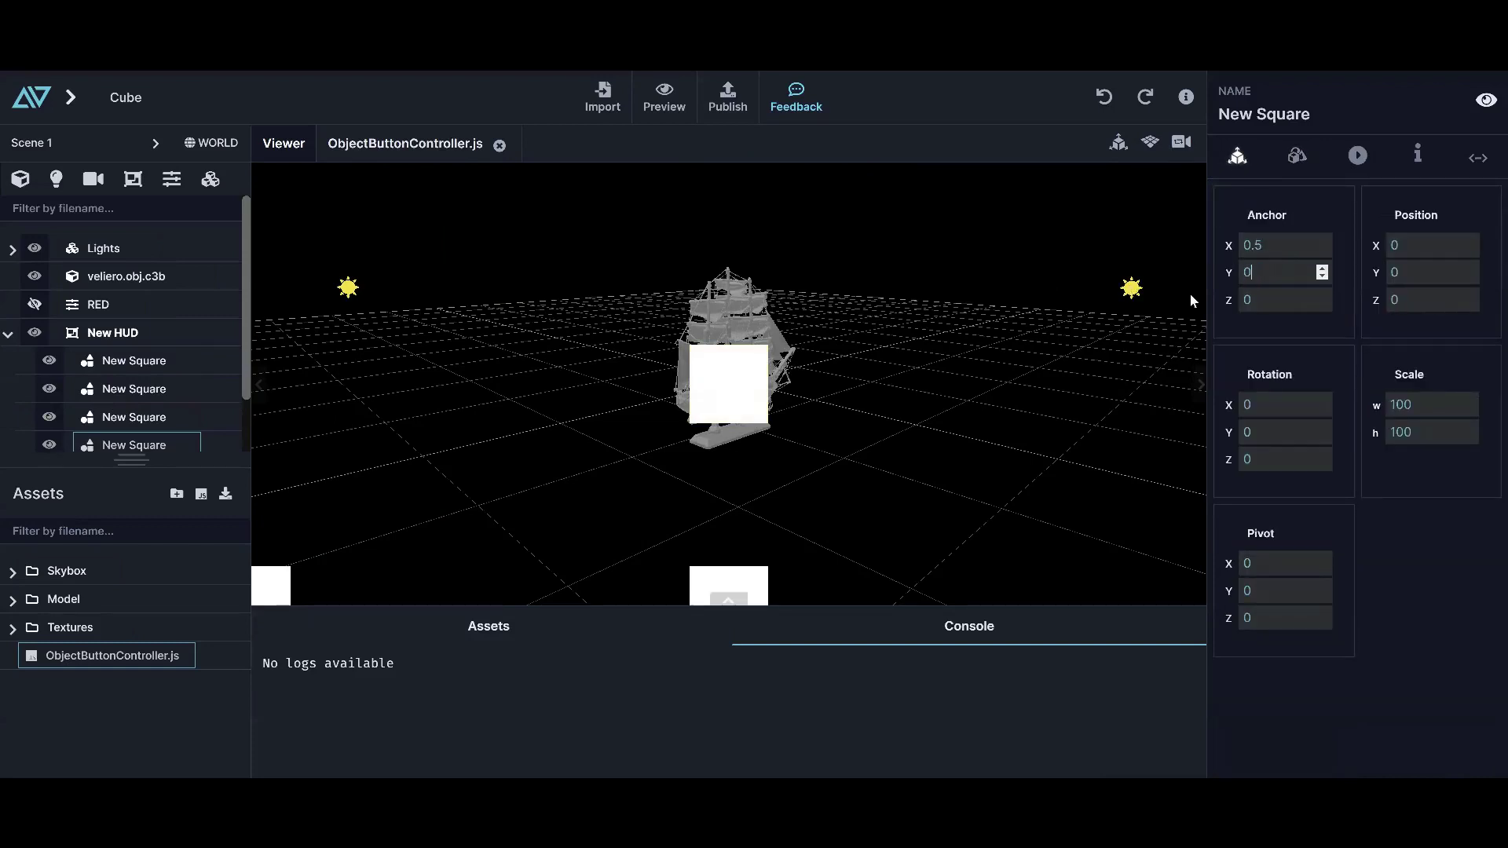
{"action": "left_click", "coordinate": [742, 367]}
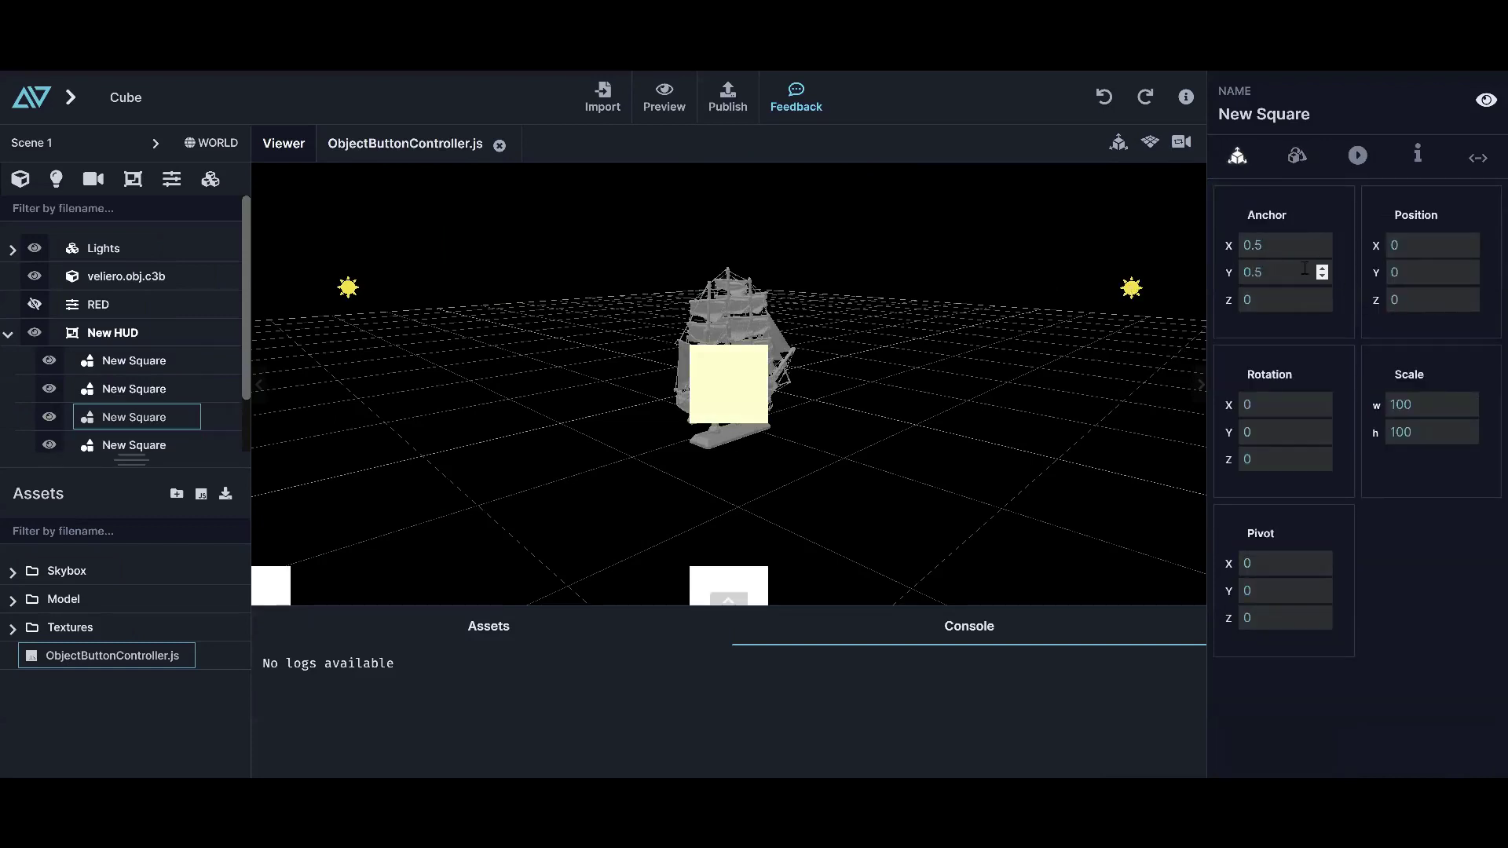
{"action": "left_click", "coordinate": [731, 377]}
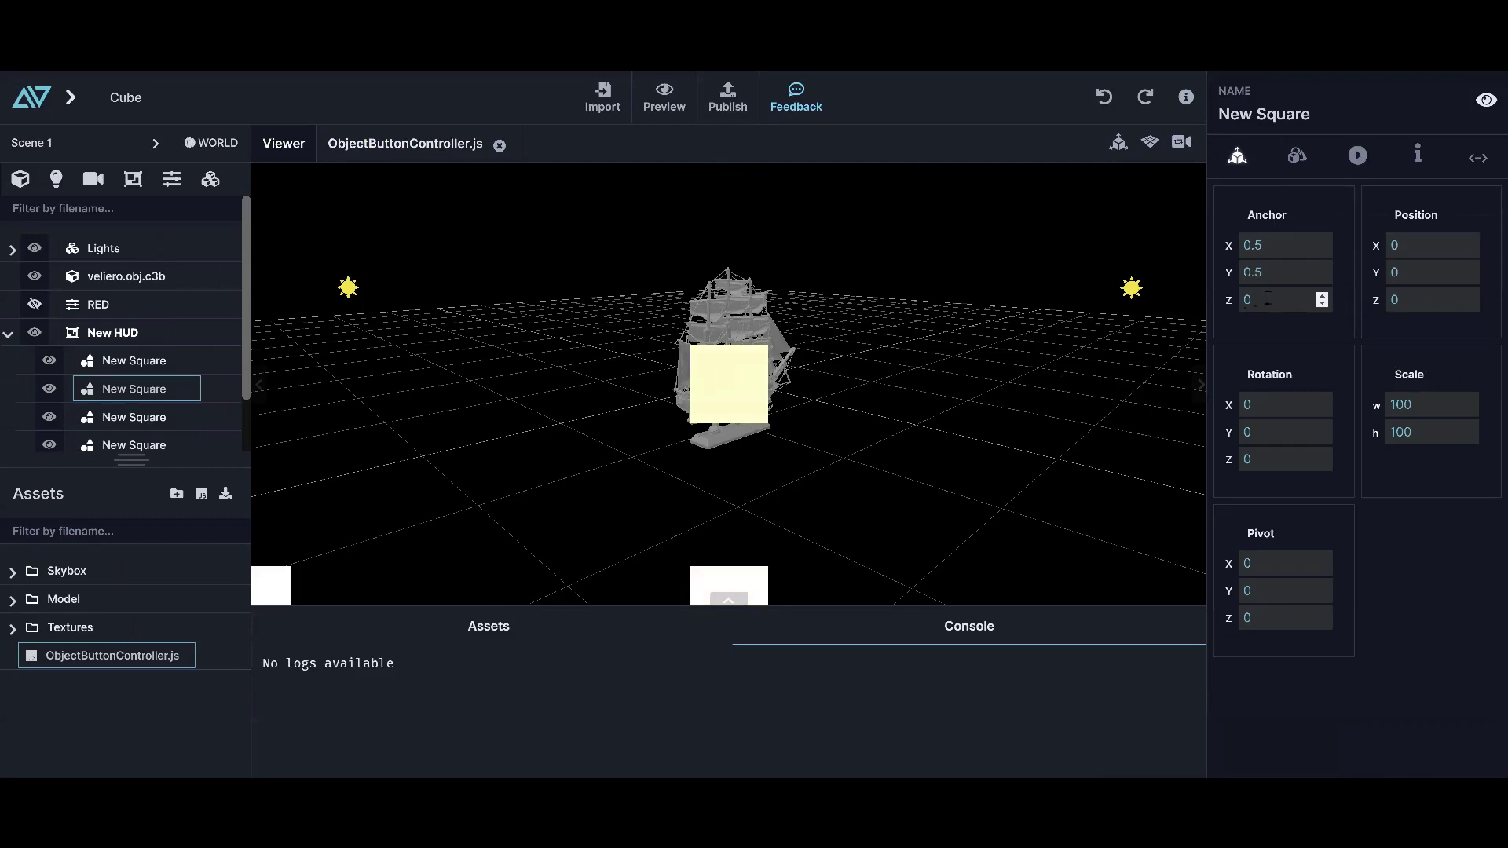
{"action": "double_click", "coordinate": [1272, 273]}
{"action": "type", "text": "0"}
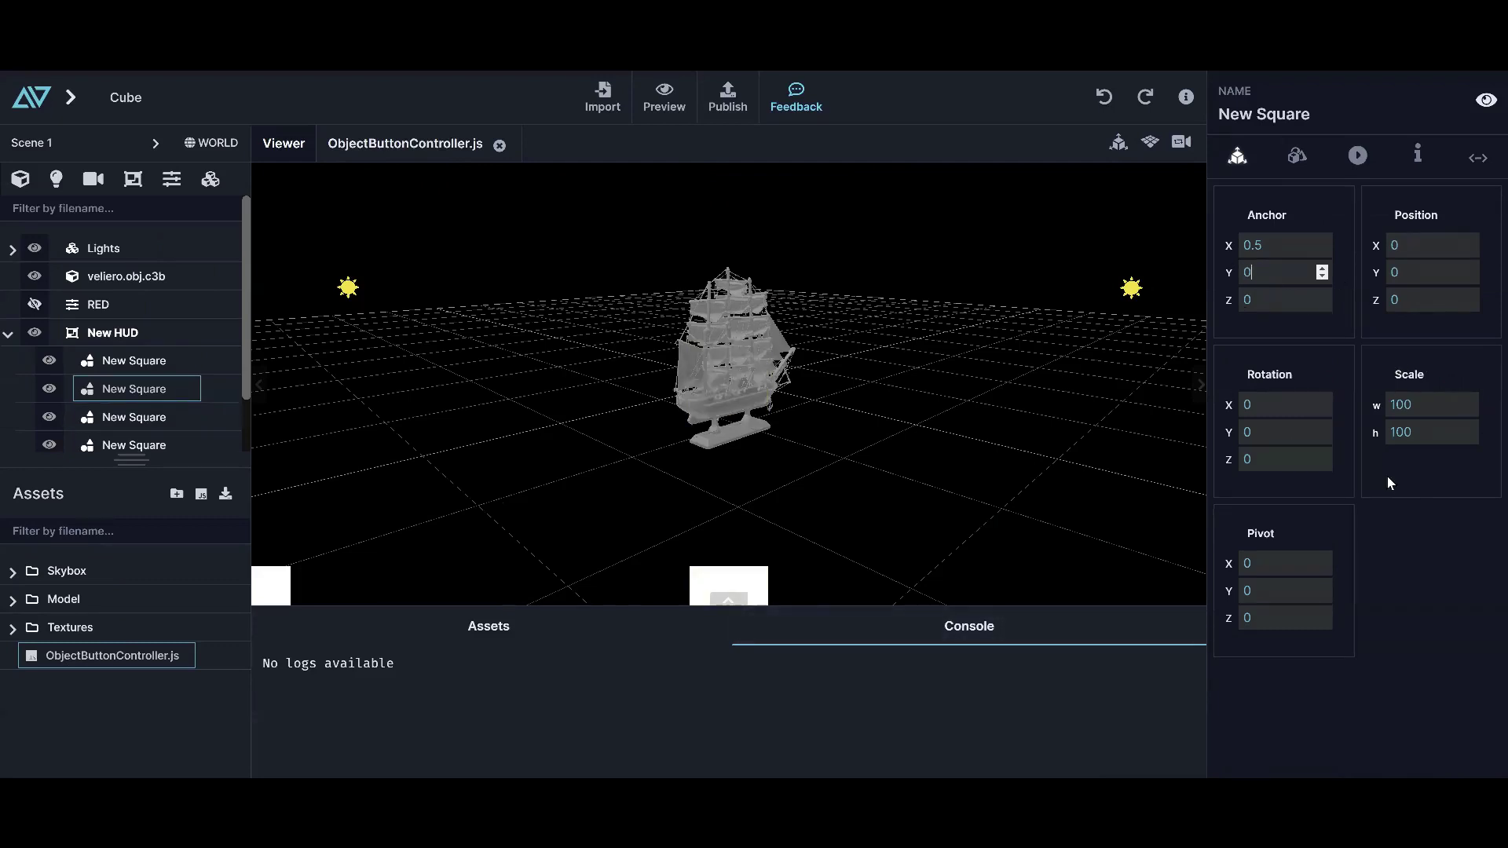
Set the pivot Y to -100 for each of the three new HUD squares, hiding each square once it is set
{"action": "double_click", "coordinate": [1272, 591]}
{"action": "type", "text": "100"}
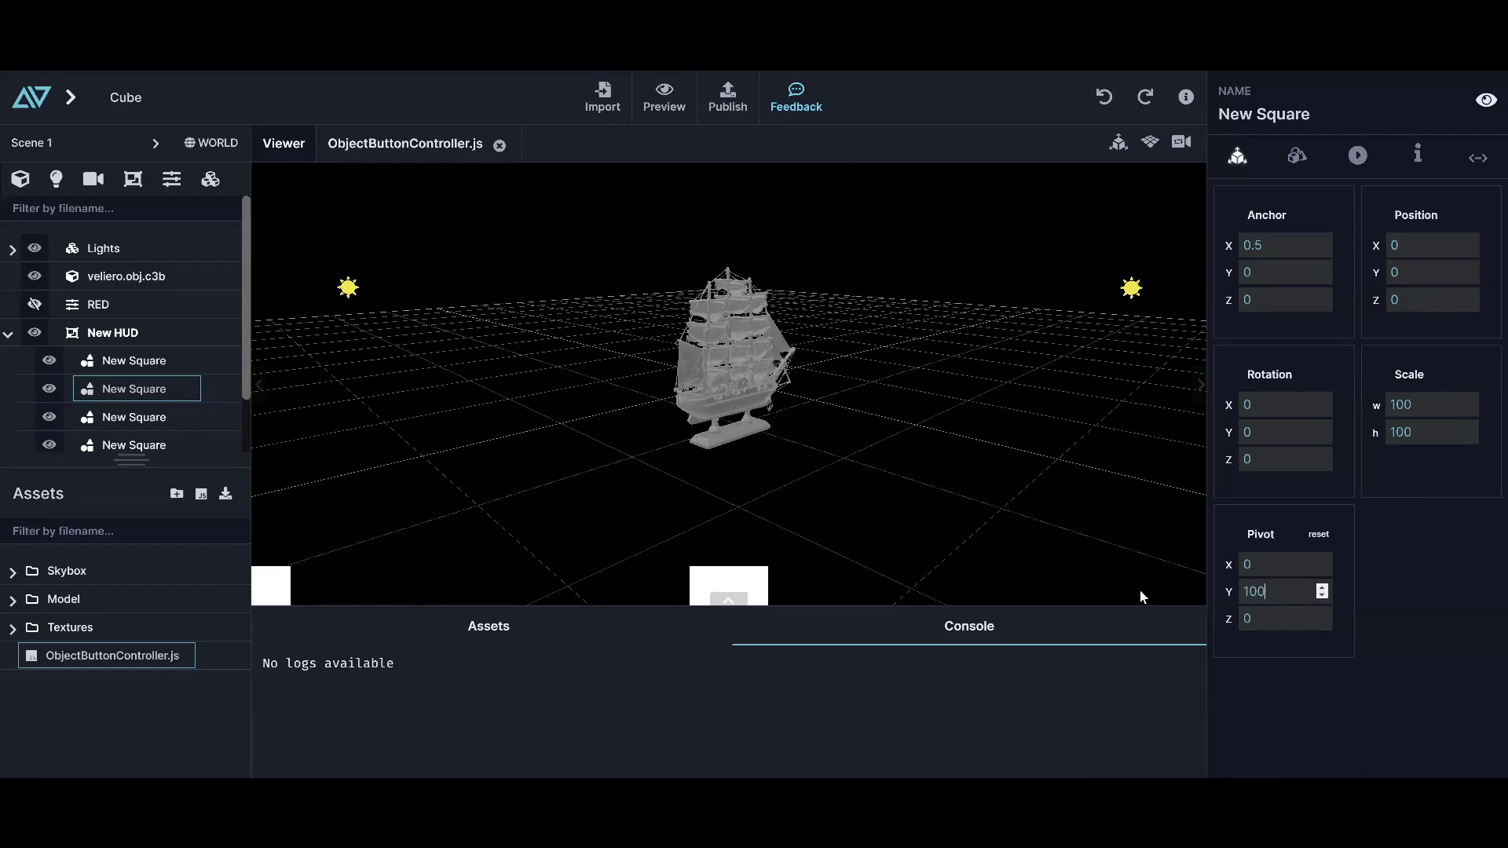
{"action": "type", "text": "-"}
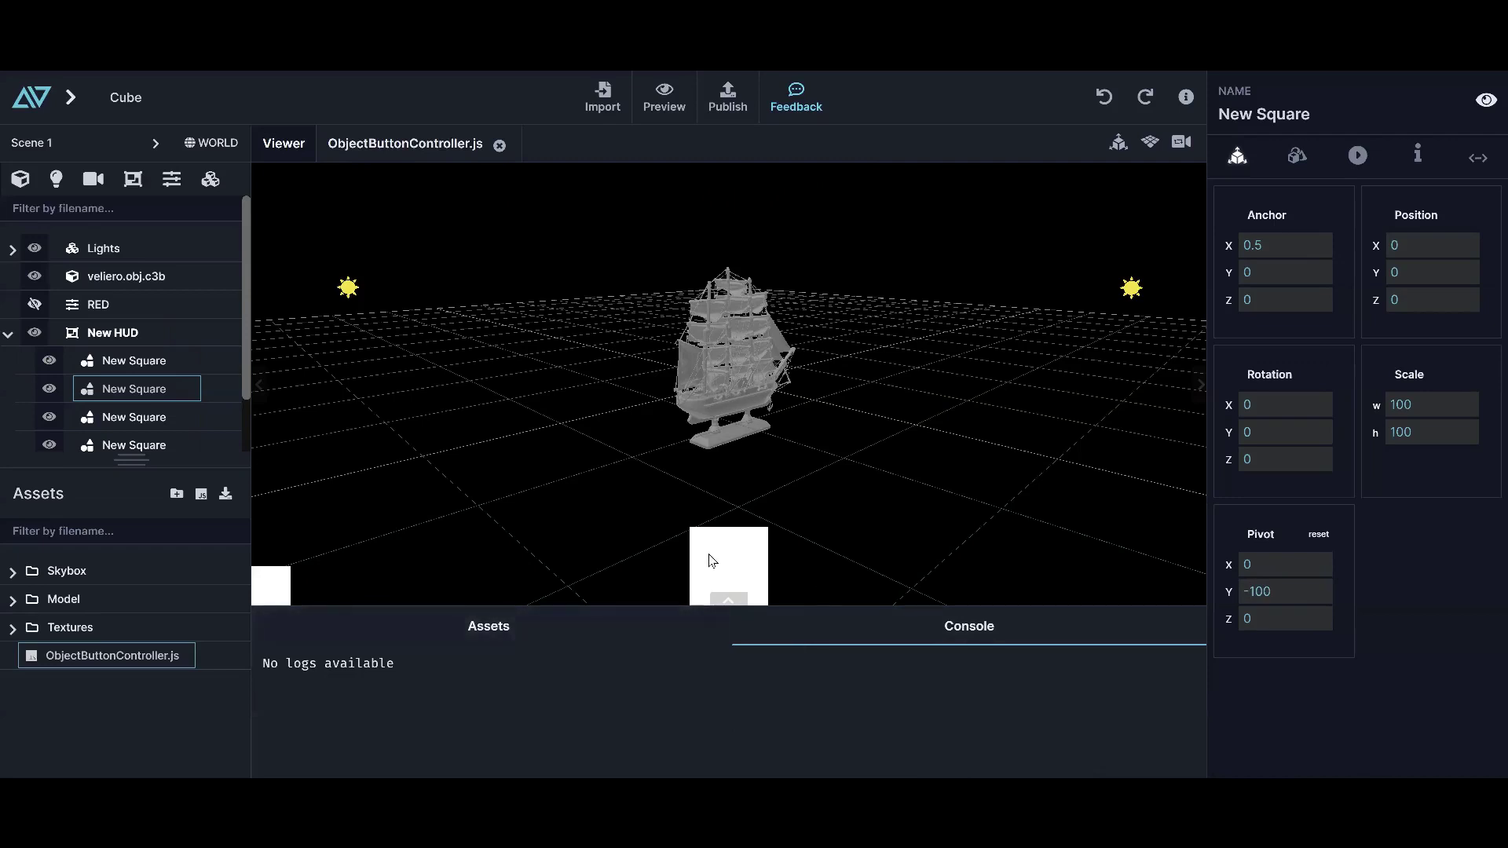
{"action": "left_click", "coordinate": [48, 388]}
{"action": "left_click", "coordinate": [760, 581]}
{"action": "type", "text": "-100"}
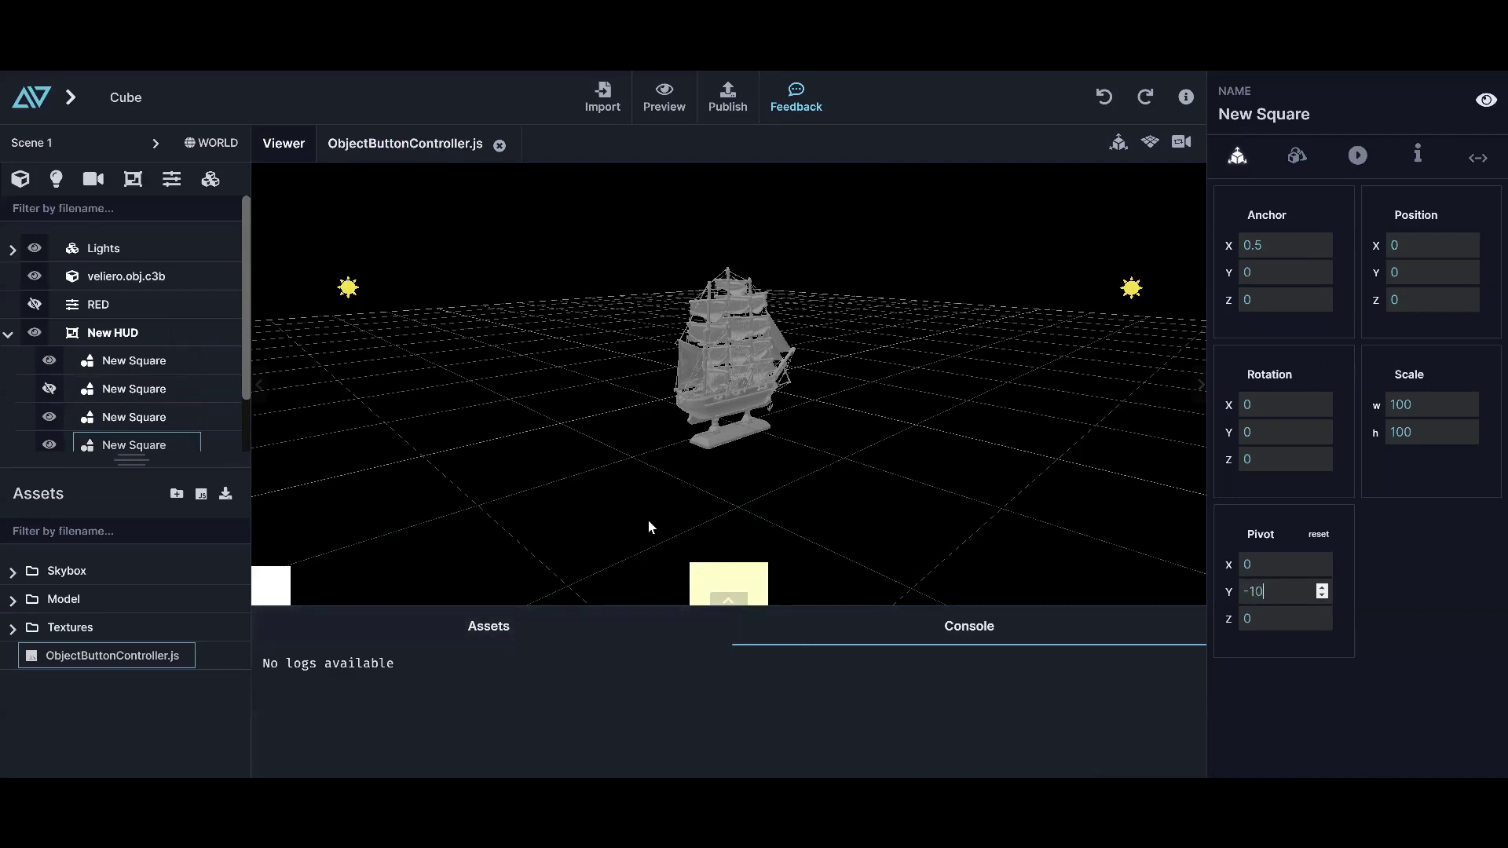
{"action": "left_click", "coordinate": [49, 444]}
{"action": "left_click", "coordinate": [766, 581]}
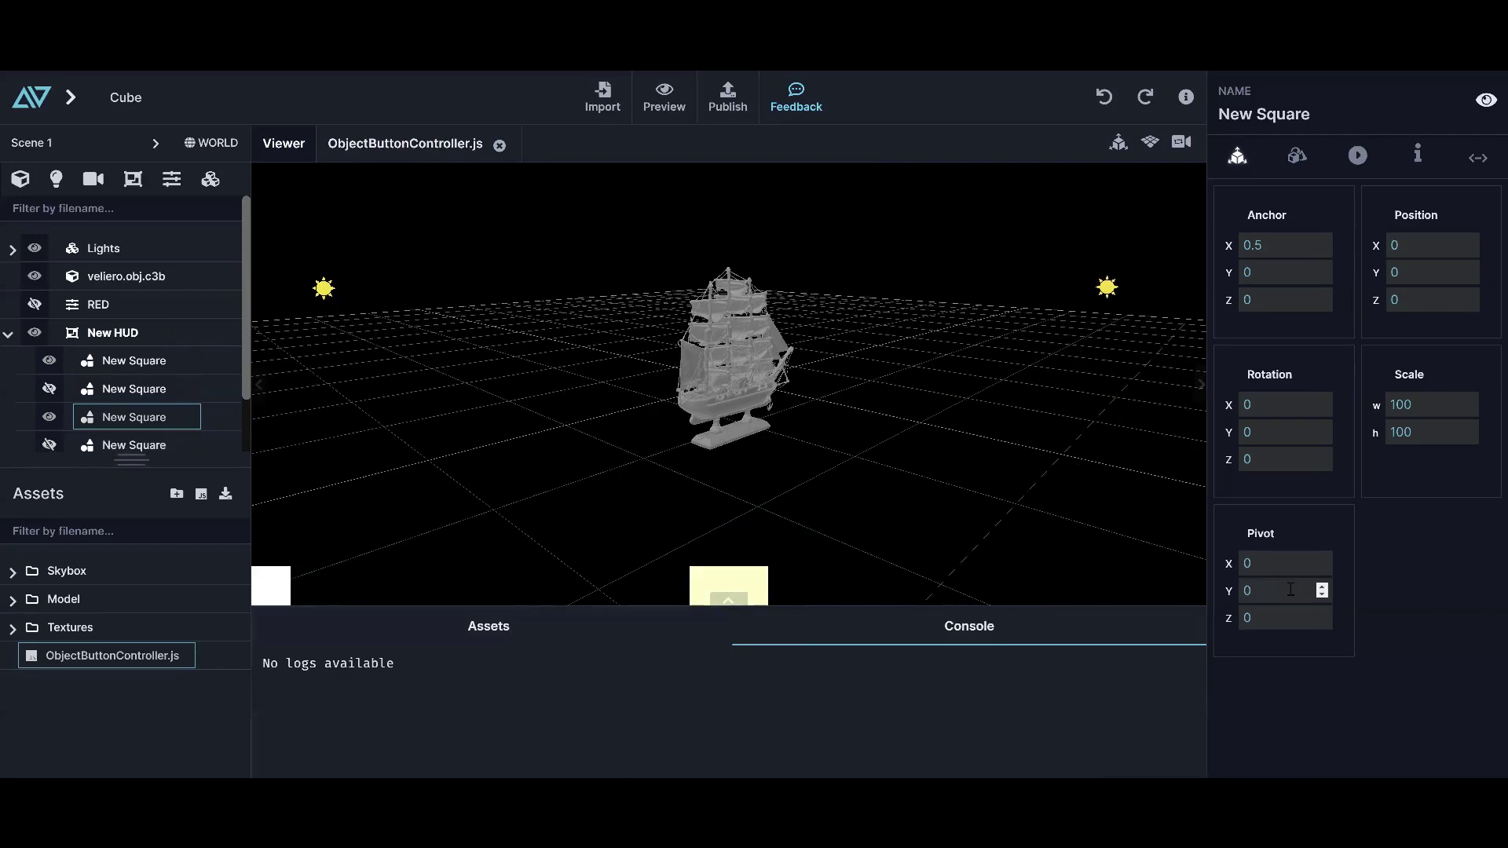
{"action": "type", "text": "-100"}
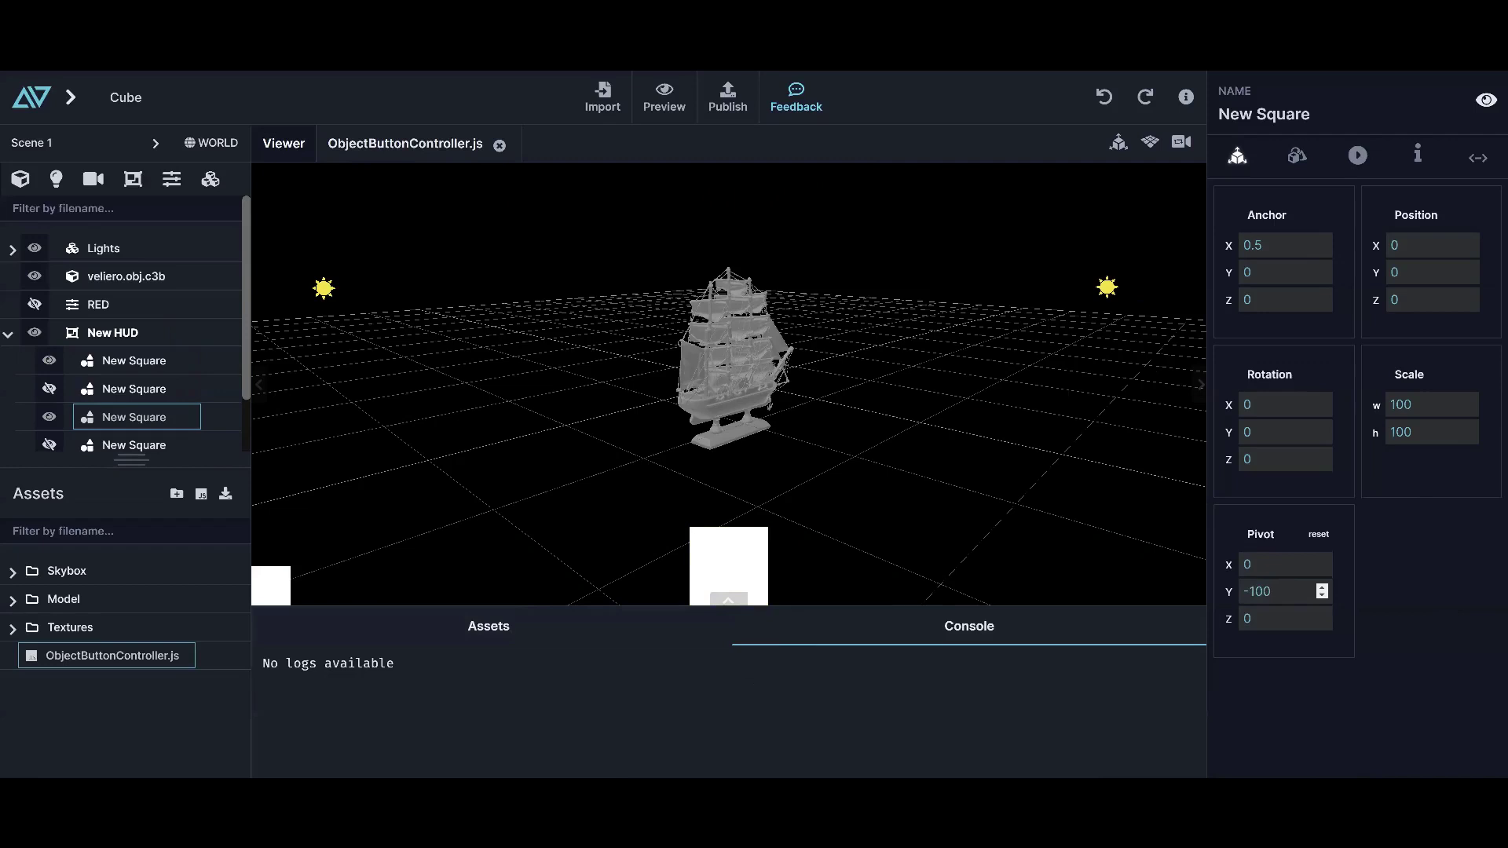
{"action": "left_click", "coordinate": [49, 416]}
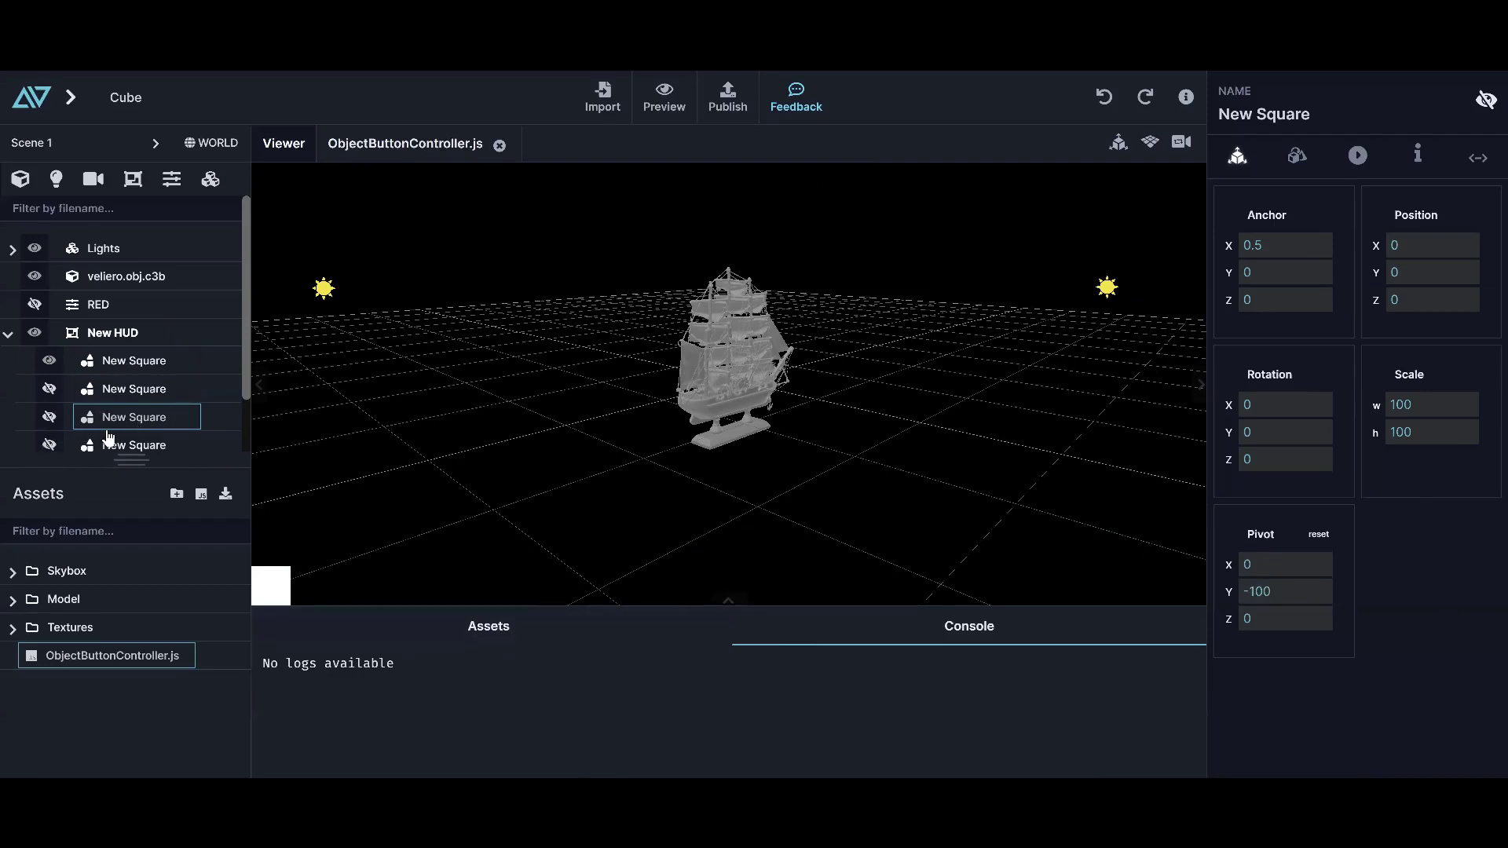
Set the X position of the first of the three new HUD squares to -400 and make it visible again
{"action": "scroll", "coordinate": [48, 424], "scroll_direction": "down", "scroll_amount": 1}
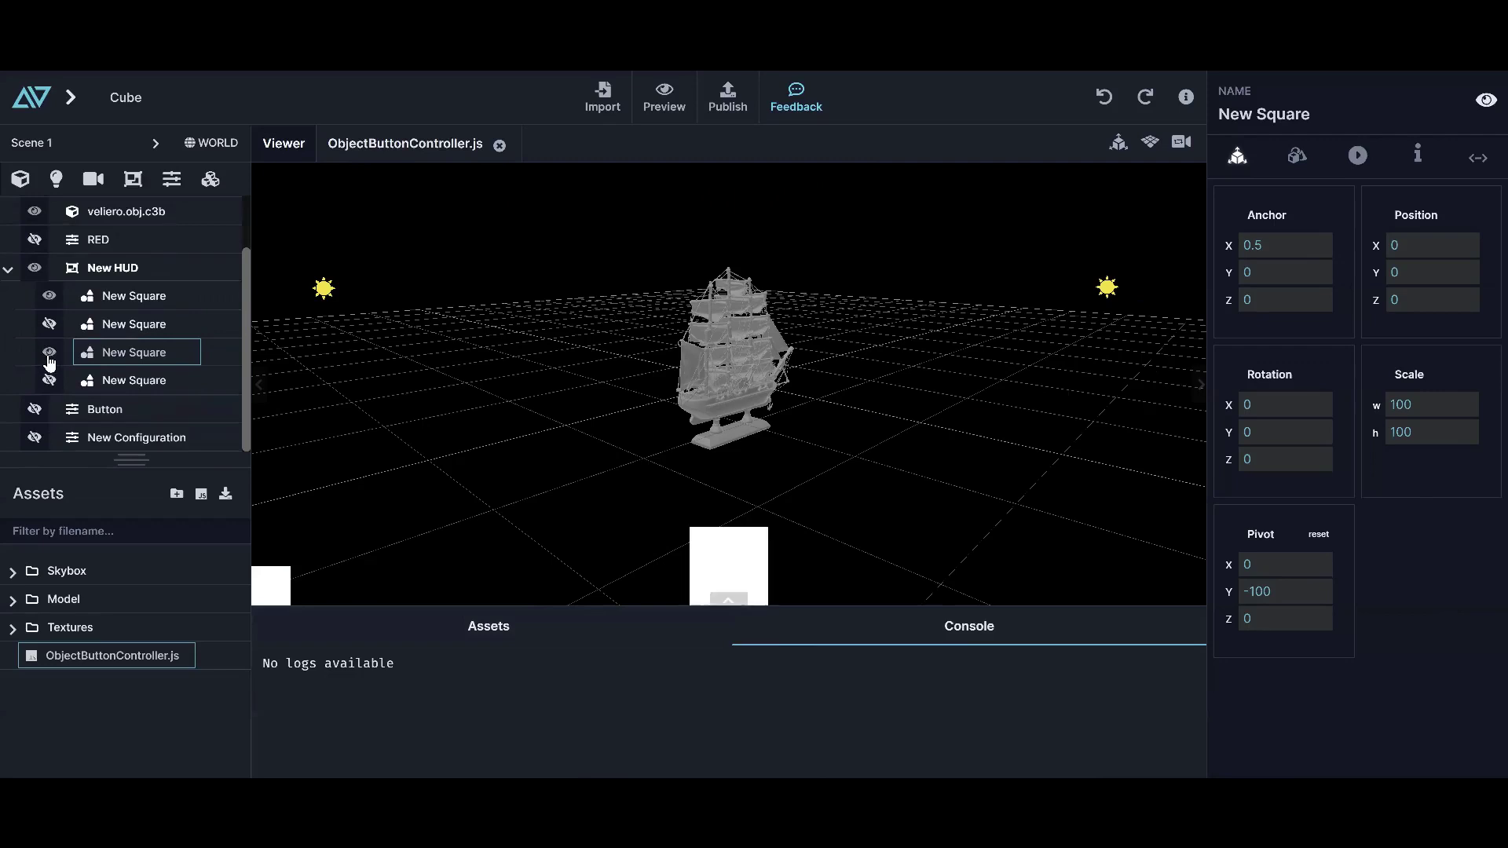
{"action": "left_click", "coordinate": [134, 323]}
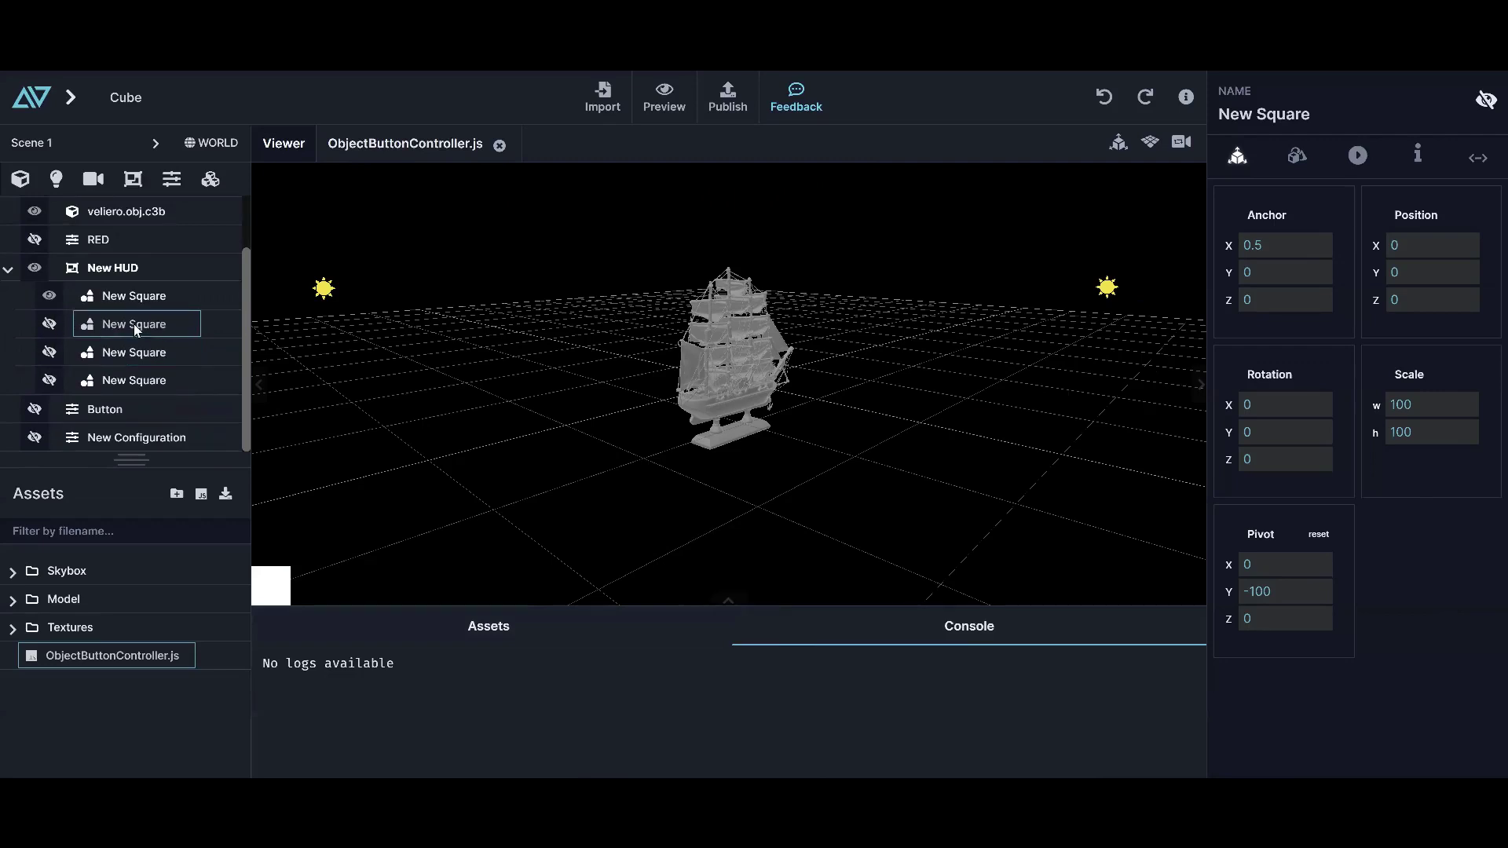
{"action": "double_click", "coordinate": [1416, 246]}
{"action": "type", "text": "-200"}
{"action": "left_click", "coordinate": [50, 325]}
{"action": "left_click", "coordinate": [50, 324]}
{"action": "left_click", "coordinate": [50, 324]}
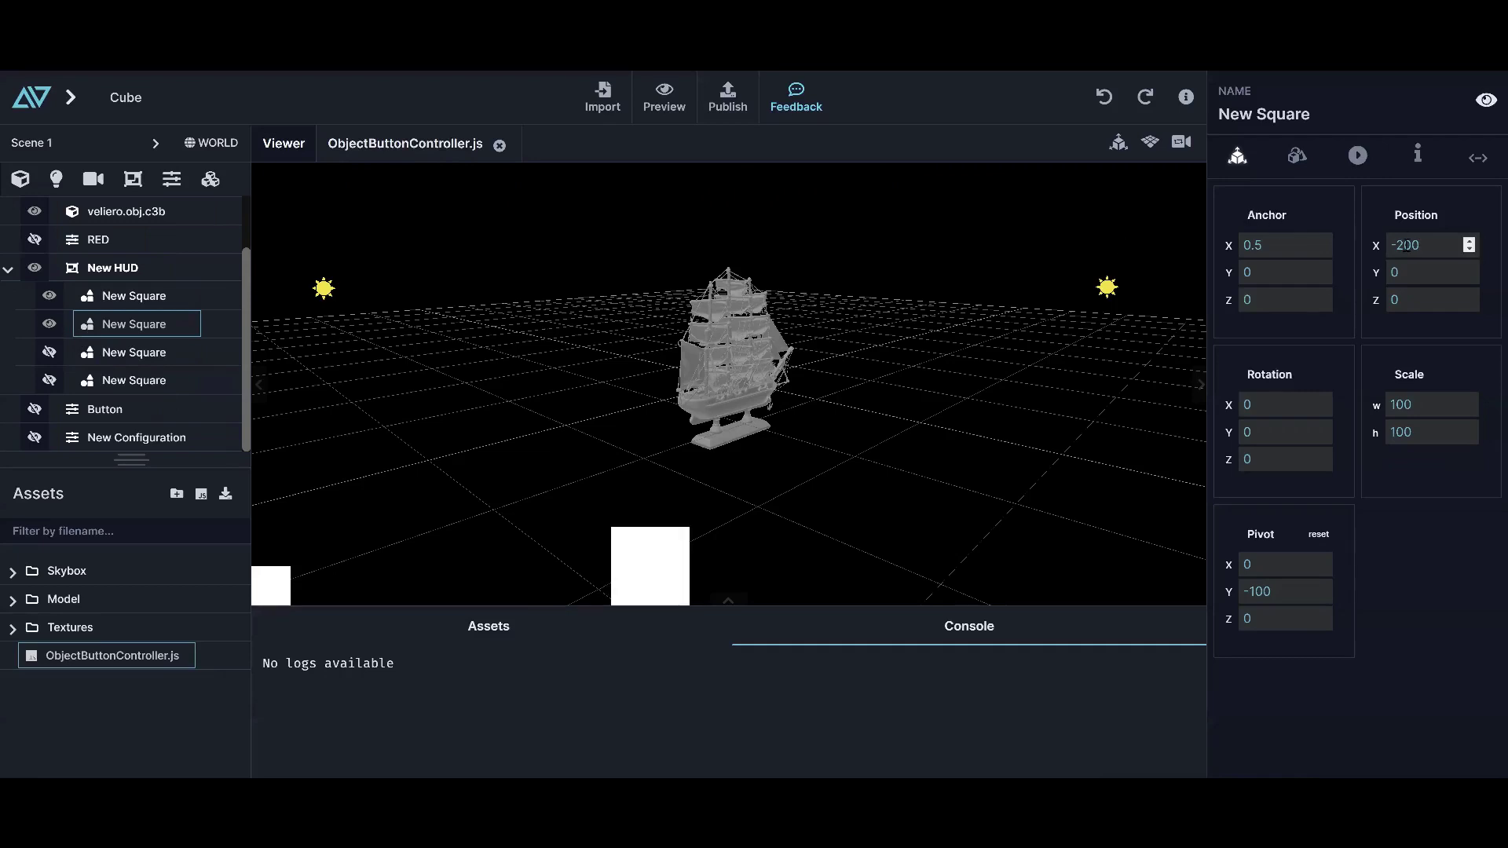
{"action": "type", "text": "4"}
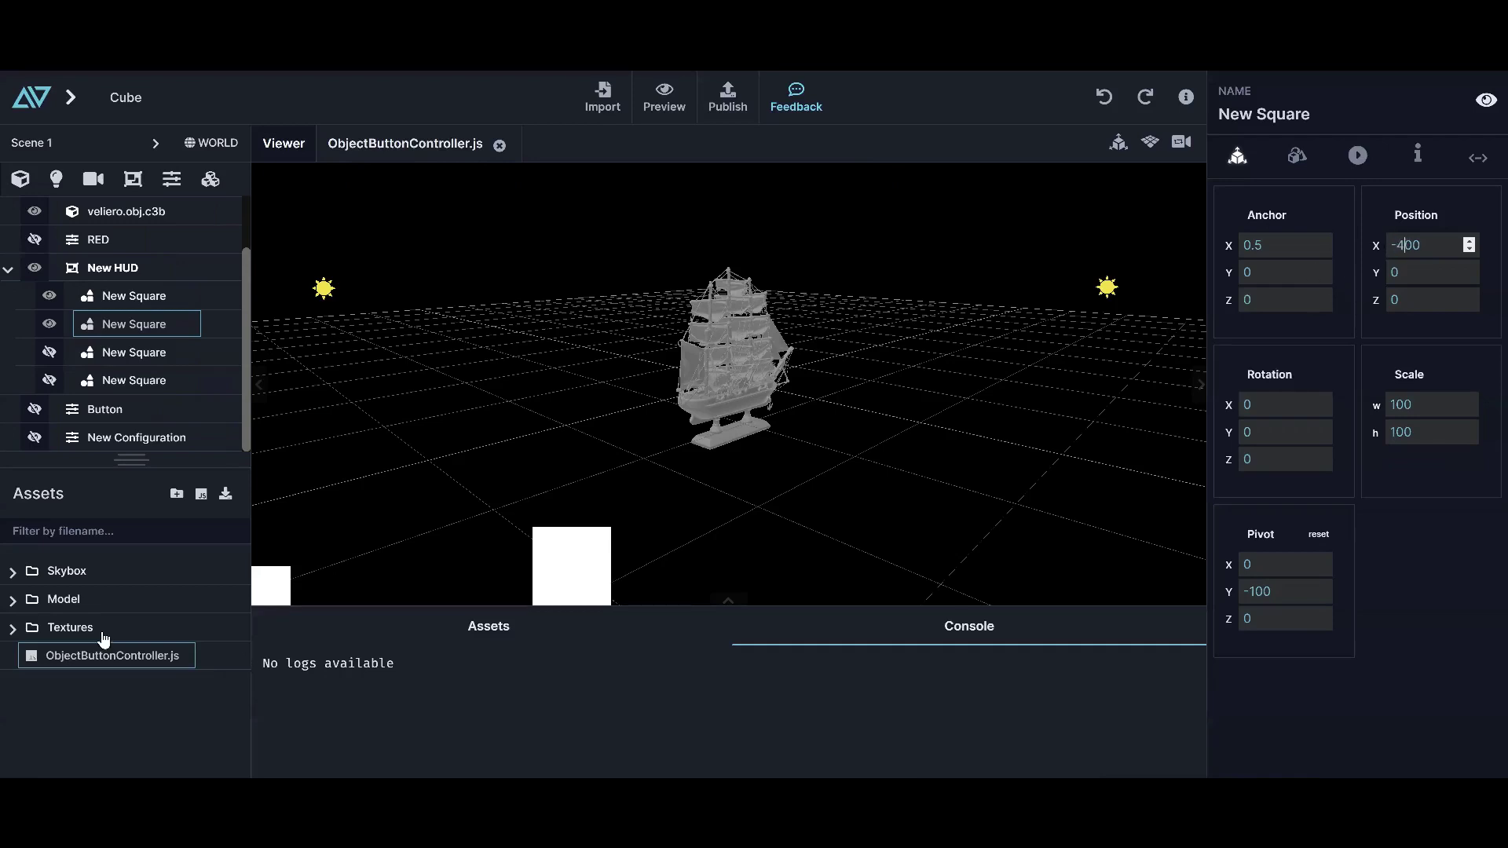
Set the last HUD square's X position to 400 and show the two squares that are still hidden
{"action": "left_click", "coordinate": [126, 381]}
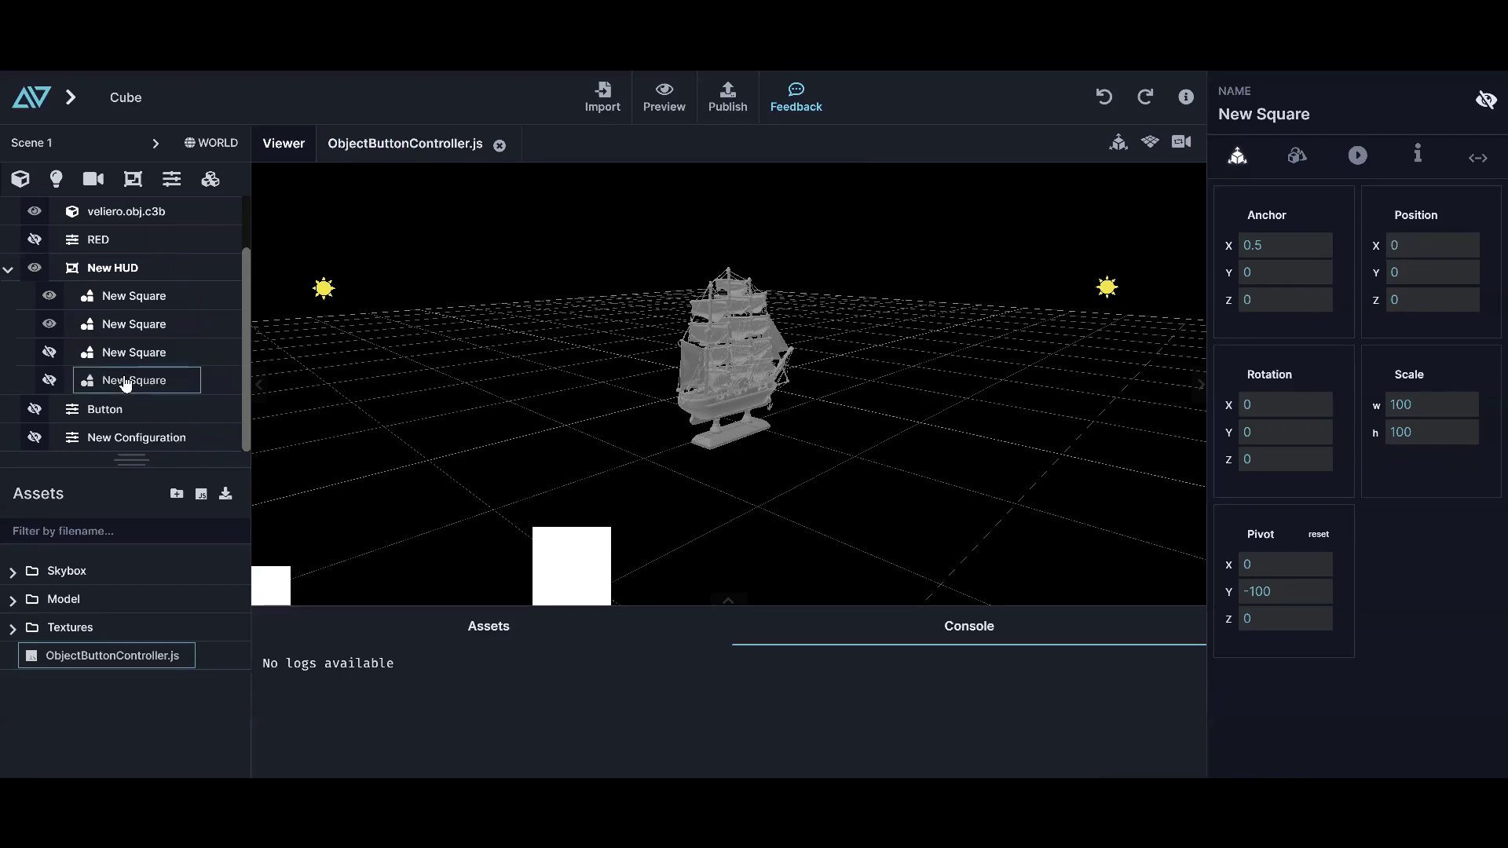
{"action": "left_click", "coordinate": [1414, 245]}
{"action": "type", "text": "400"}
{"action": "left_click", "coordinate": [49, 381]}
{"action": "left_click", "coordinate": [49, 353]}
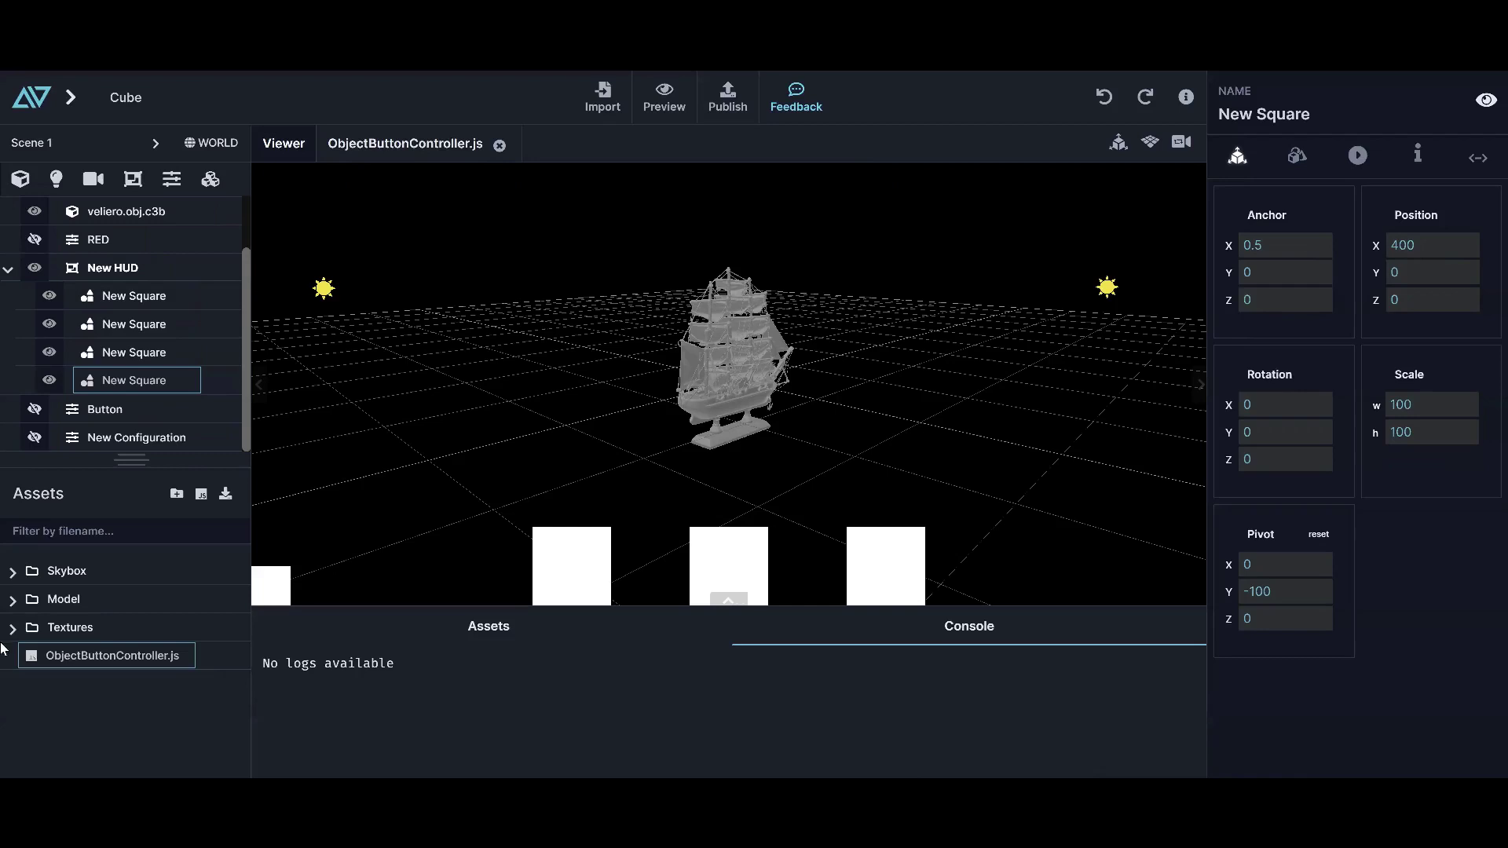
Hide the three new HUD squares so that only the corner square stays visible
{"action": "left_click_drag", "start_coordinate": [738, 453], "coordinate": [794, 386]}
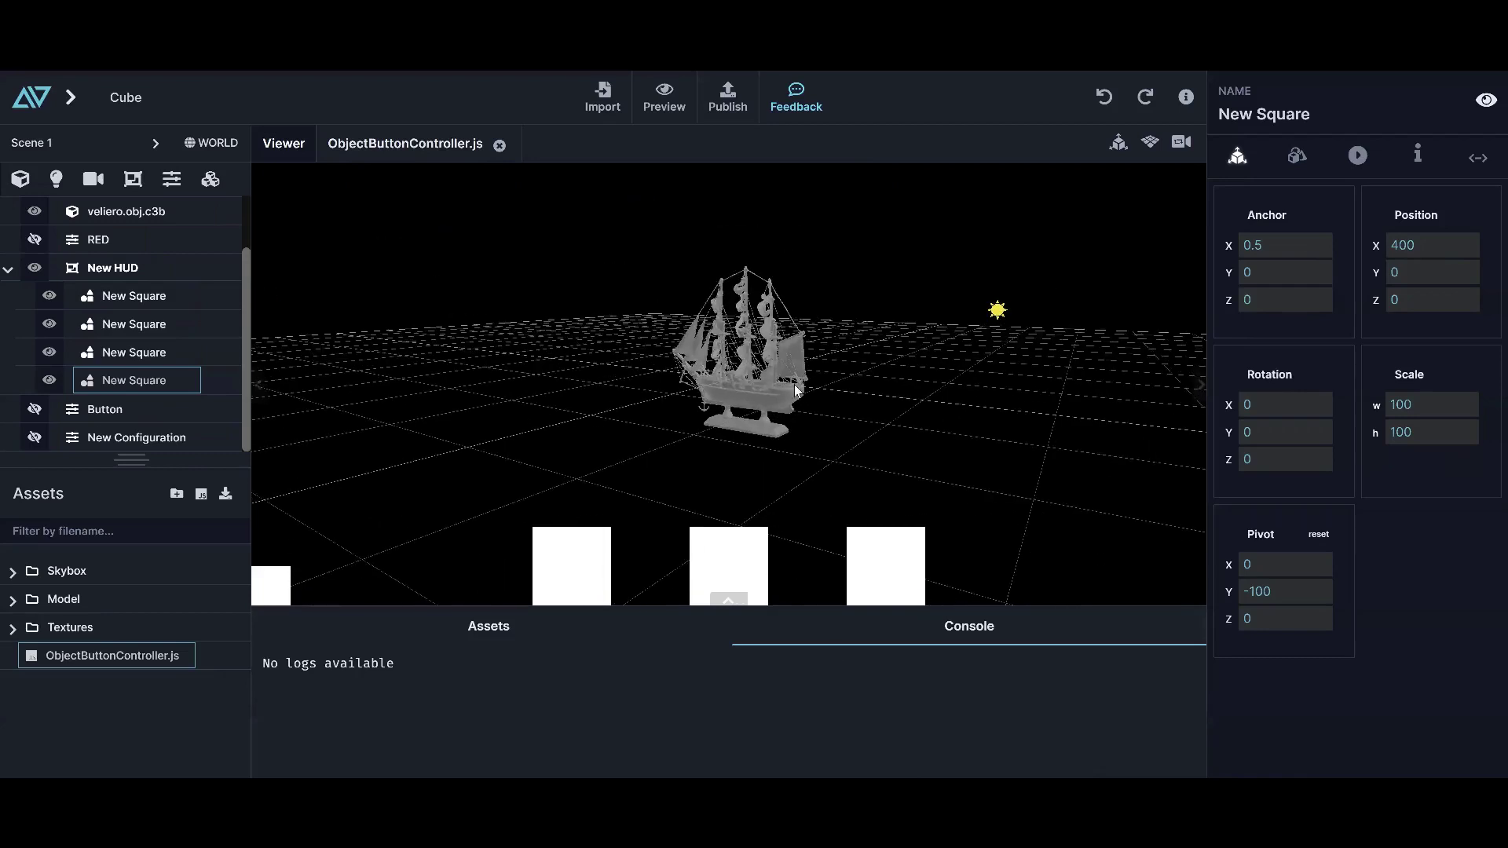
{"action": "left_click", "coordinate": [560, 539]}
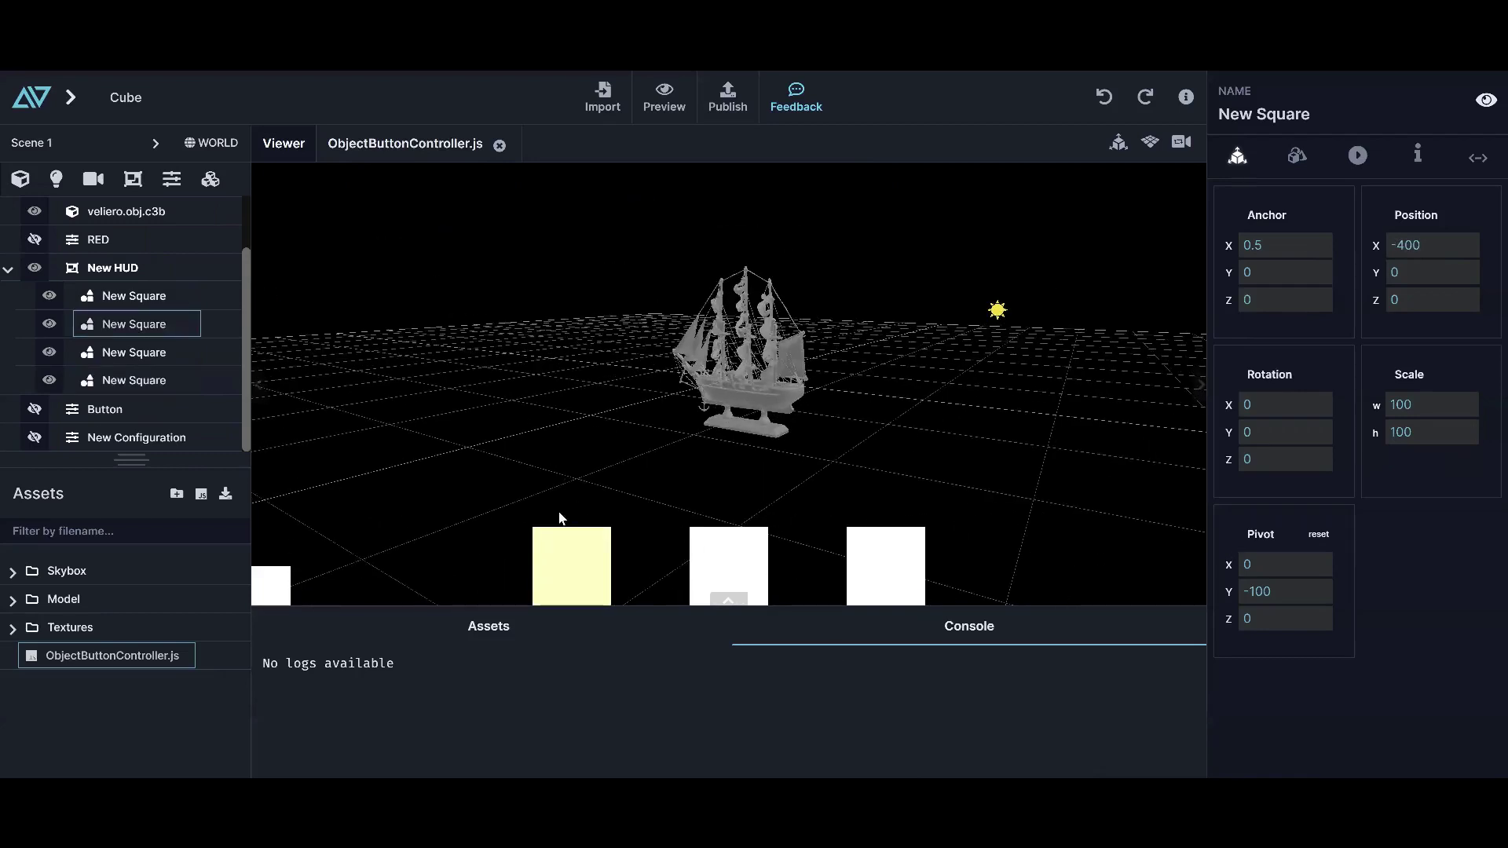
{"action": "left_click", "coordinate": [49, 380]}
{"action": "left_click", "coordinate": [48, 351]}
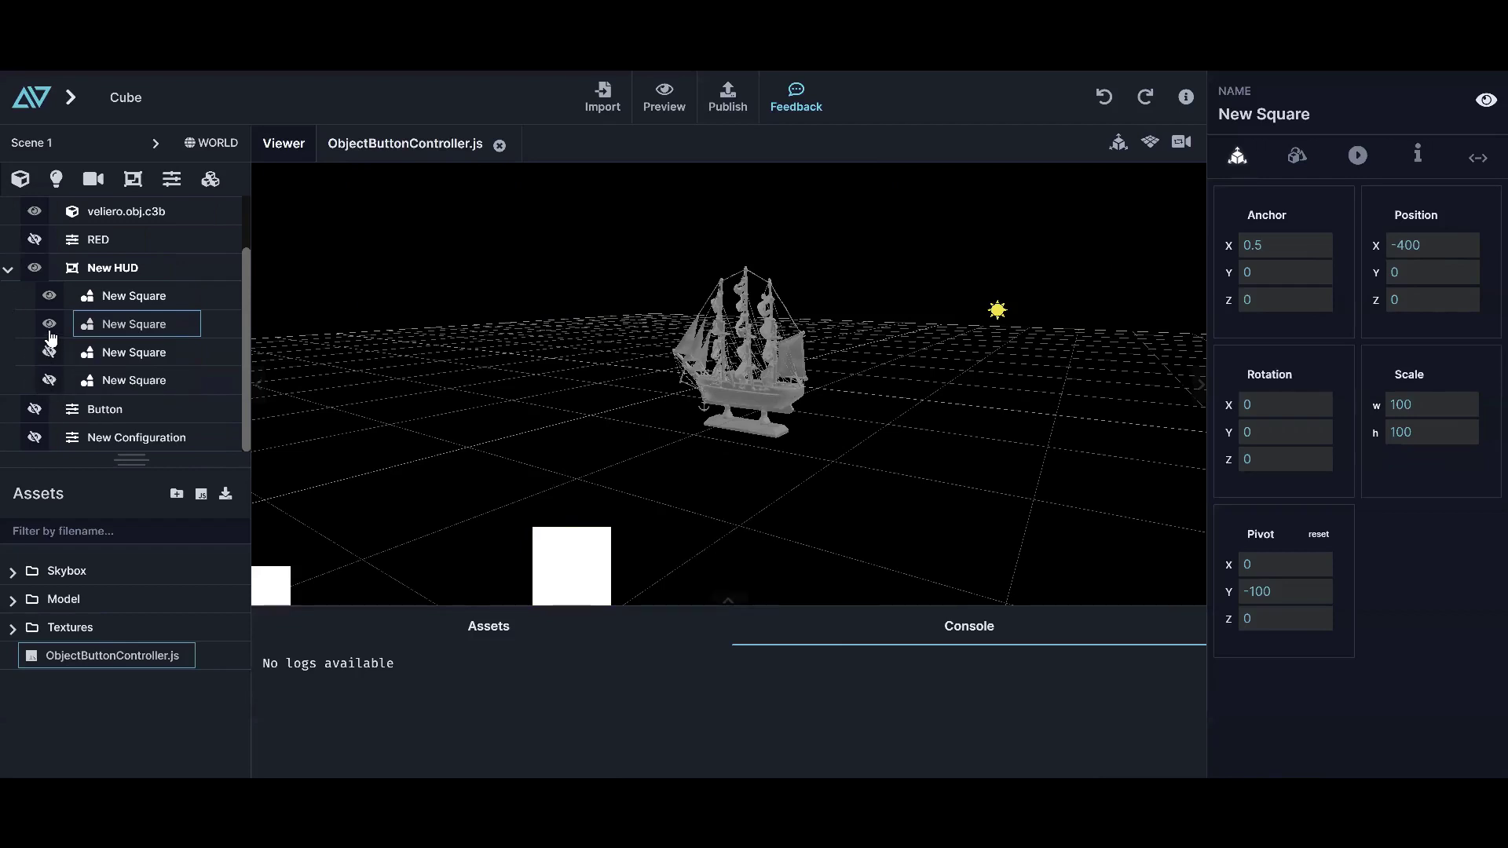
{"action": "left_click", "coordinate": [48, 325]}
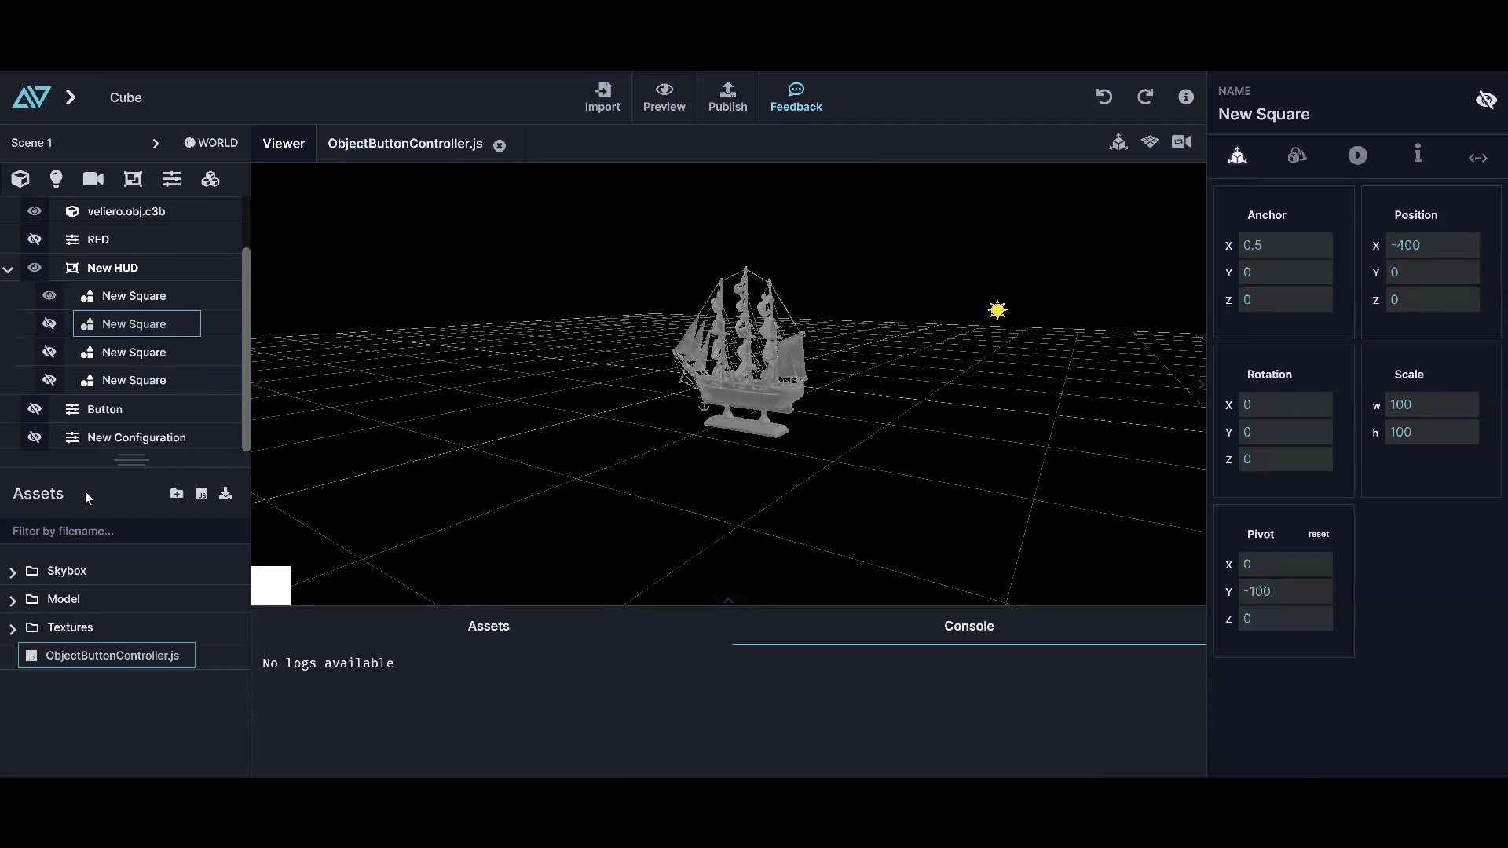
{"action": "left_click", "coordinate": [8, 270]}
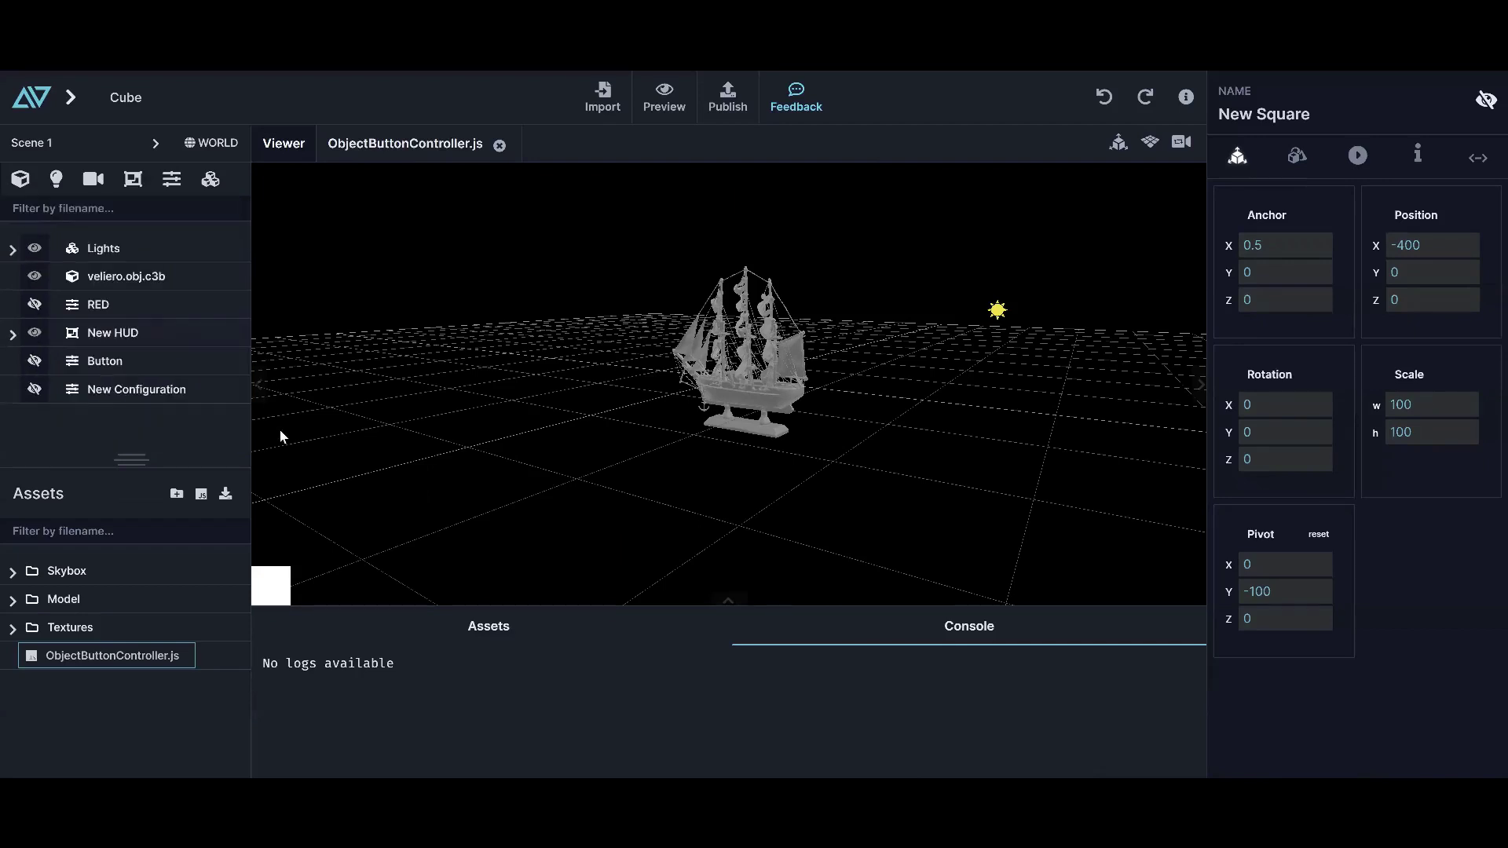
Rename the New Configuration entry as 3 Buttons
{"action": "double_click", "coordinate": [145, 392]}
{"action": "key", "text": "BackSpace"}
{"action": "key", "text": "BackSpace"}
{"action": "key", "text": "BackSpace"}
{"action": "key", "text": "BackSpace"}
{"action": "key", "text": "BackSpace"}
{"action": "key", "text": "BackSpace"}
{"action": "key", "text": "BackSpace"}
{"action": "key", "text": "BackSpace"}
{"action": "key", "text": "BackSpace"}
{"action": "key", "text": "BackSpace"}
{"action": "key", "text": "BackSpace"}
{"action": "key", "text": "BackSpace"}
{"action": "key", "text": "BackSpace"}
{"action": "key", "text": "BackSpace"}
{"action": "key", "text": "BackSpace"}
{"action": "key", "text": "BackSpace"}
{"action": "key", "text": "BackSpace"}
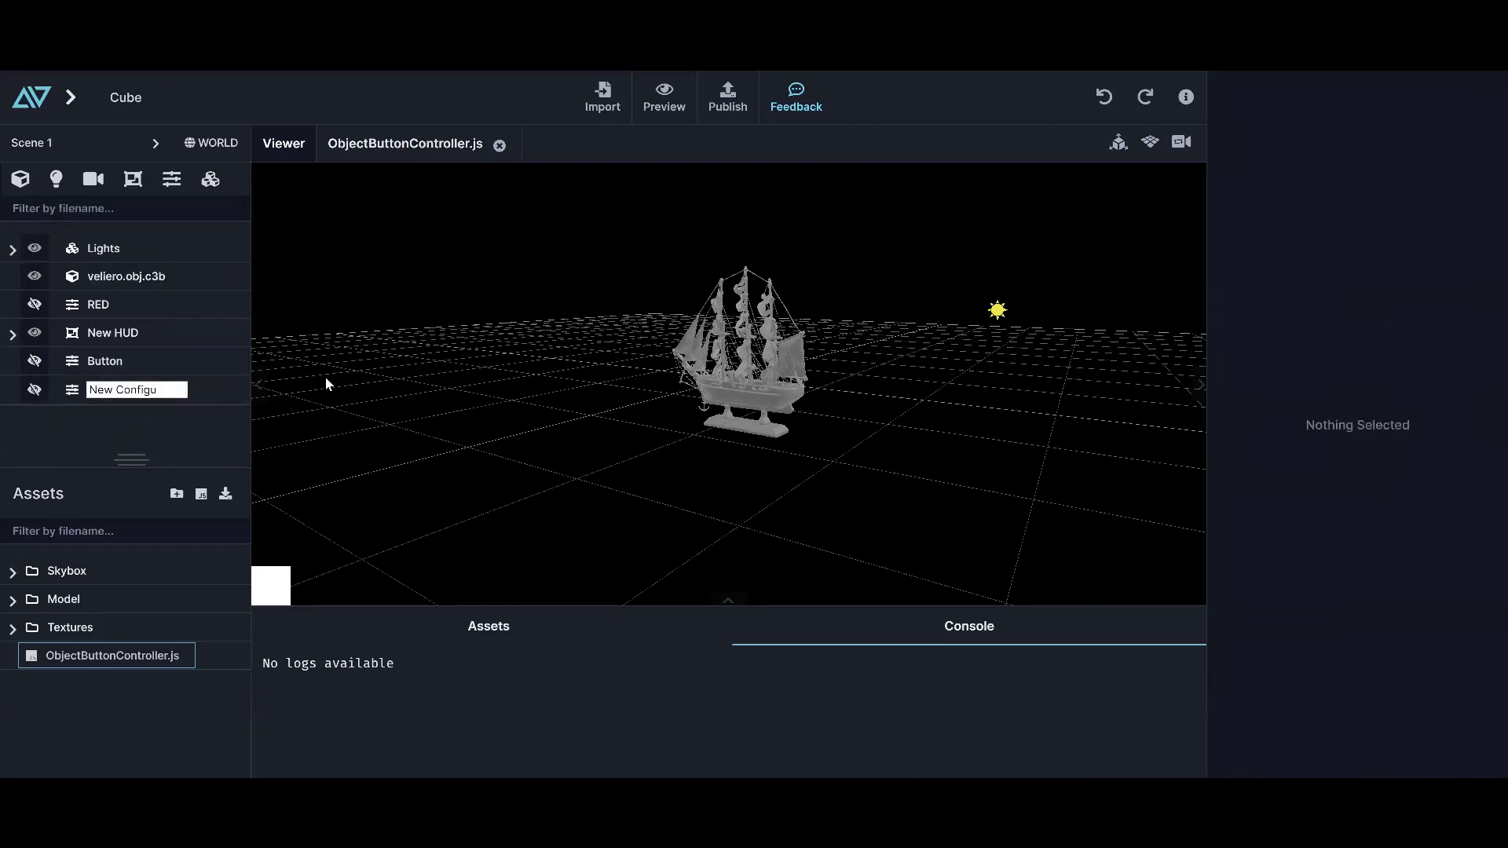
{"action": "type", "text": "3 Buttons"}
Make the three hidden squares under New HUD visible
{"action": "left_click", "coordinate": [89, 444]}
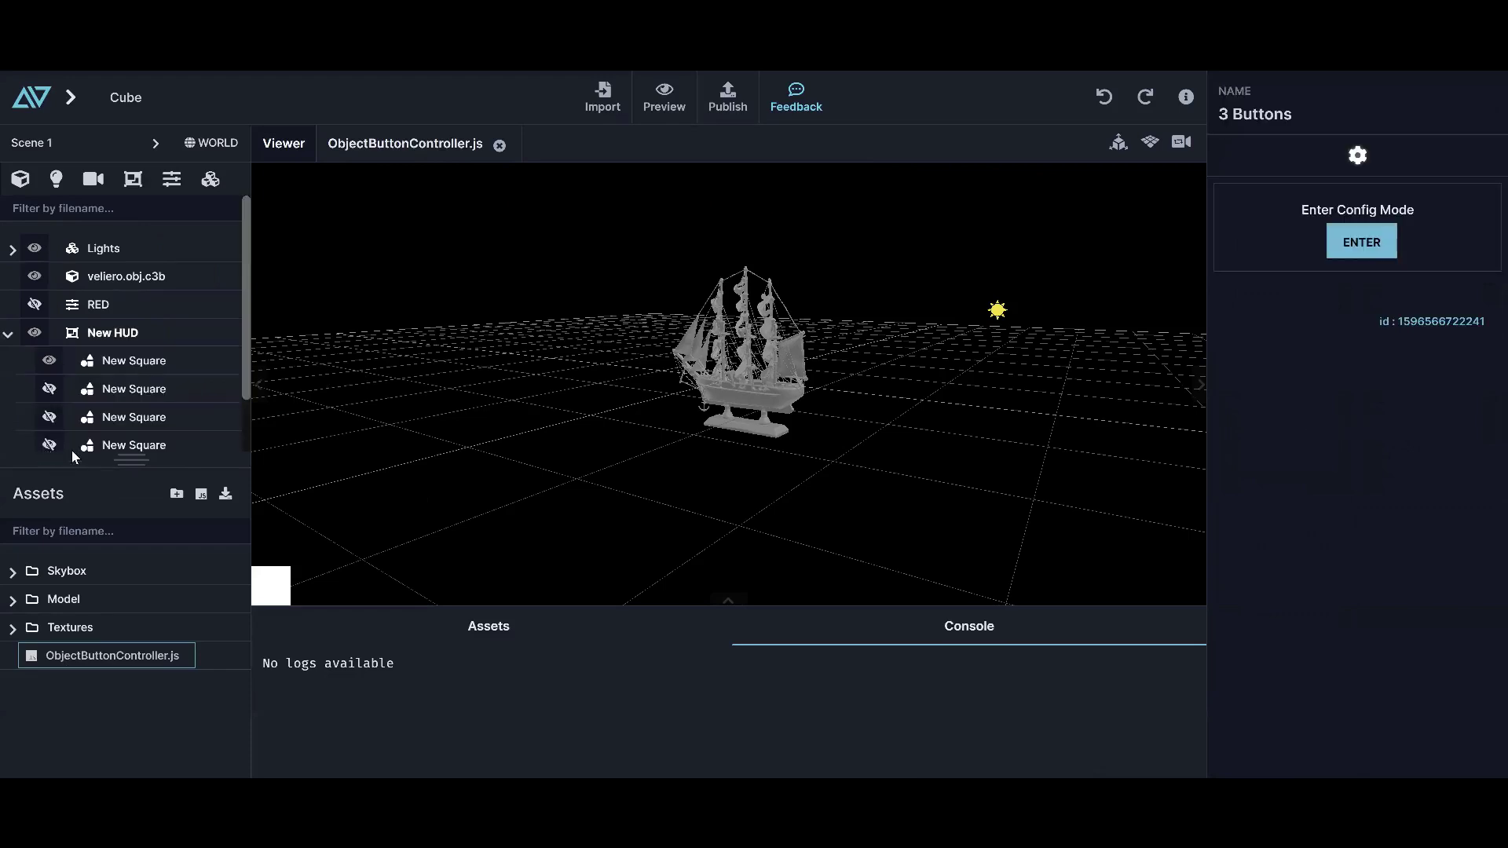
{"action": "left_click", "coordinate": [49, 388]}
{"action": "left_click", "coordinate": [8, 333]}
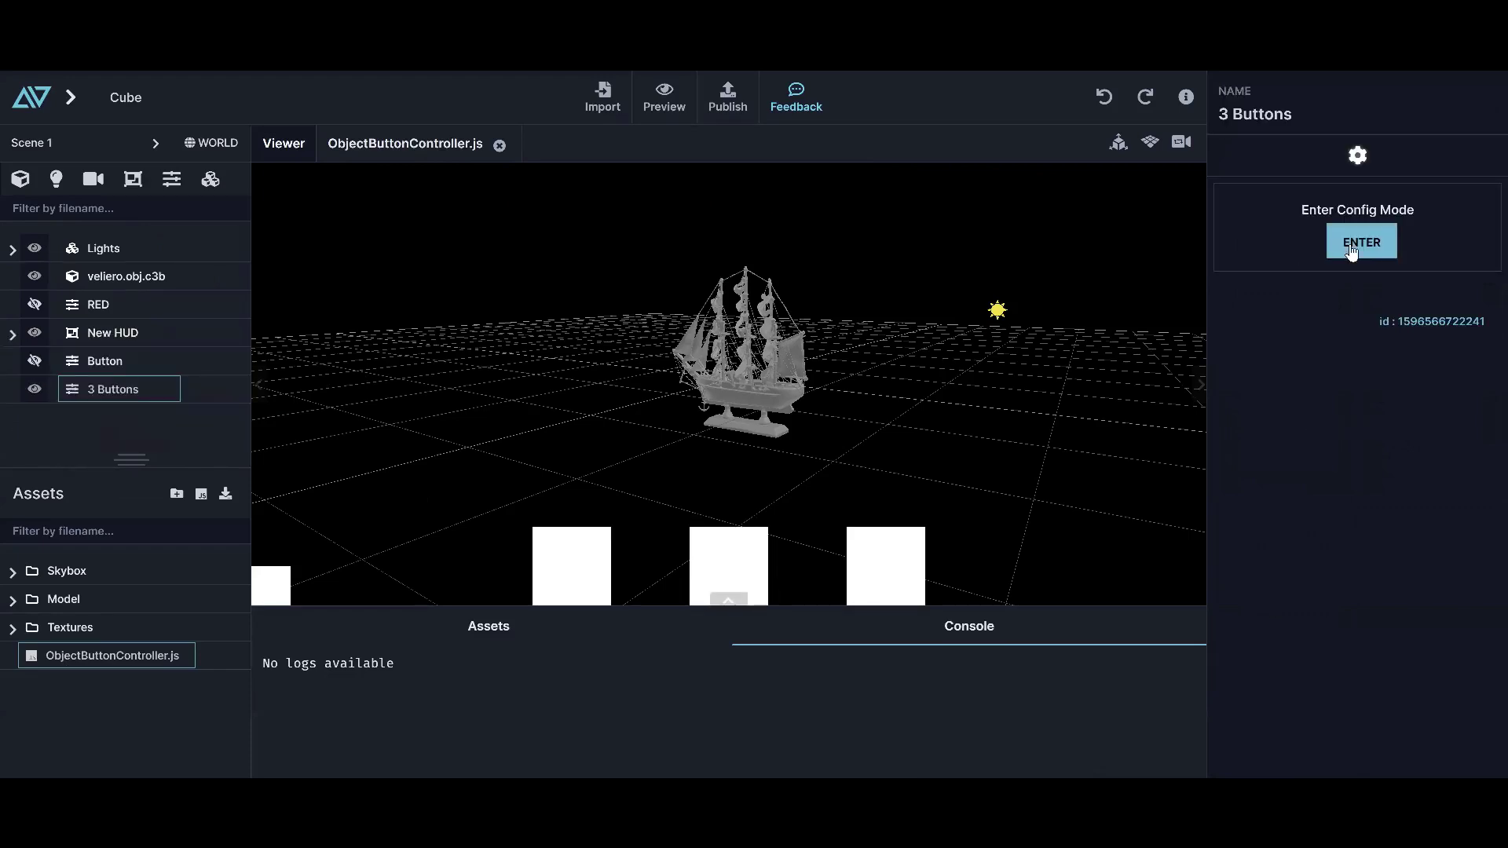
Add the three HUD squares to the 3 Buttons configuration in configuration mode, toggle their visibility off and on, and exit the mode
{"action": "left_click", "coordinate": [1361, 242]}
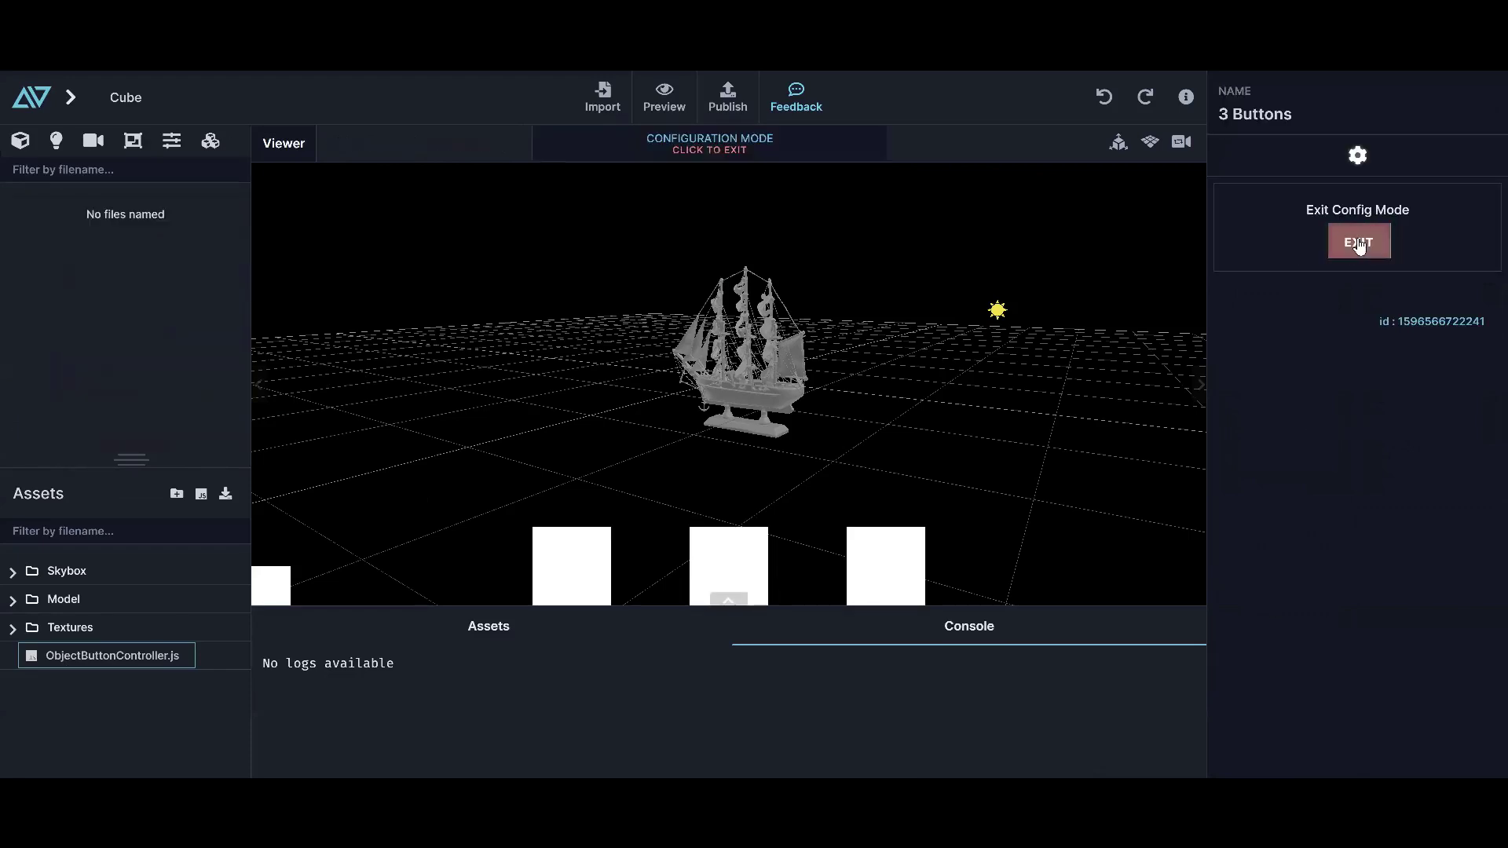
{"action": "left_click", "coordinate": [571, 558]}
{"action": "left_click", "coordinate": [739, 571]}
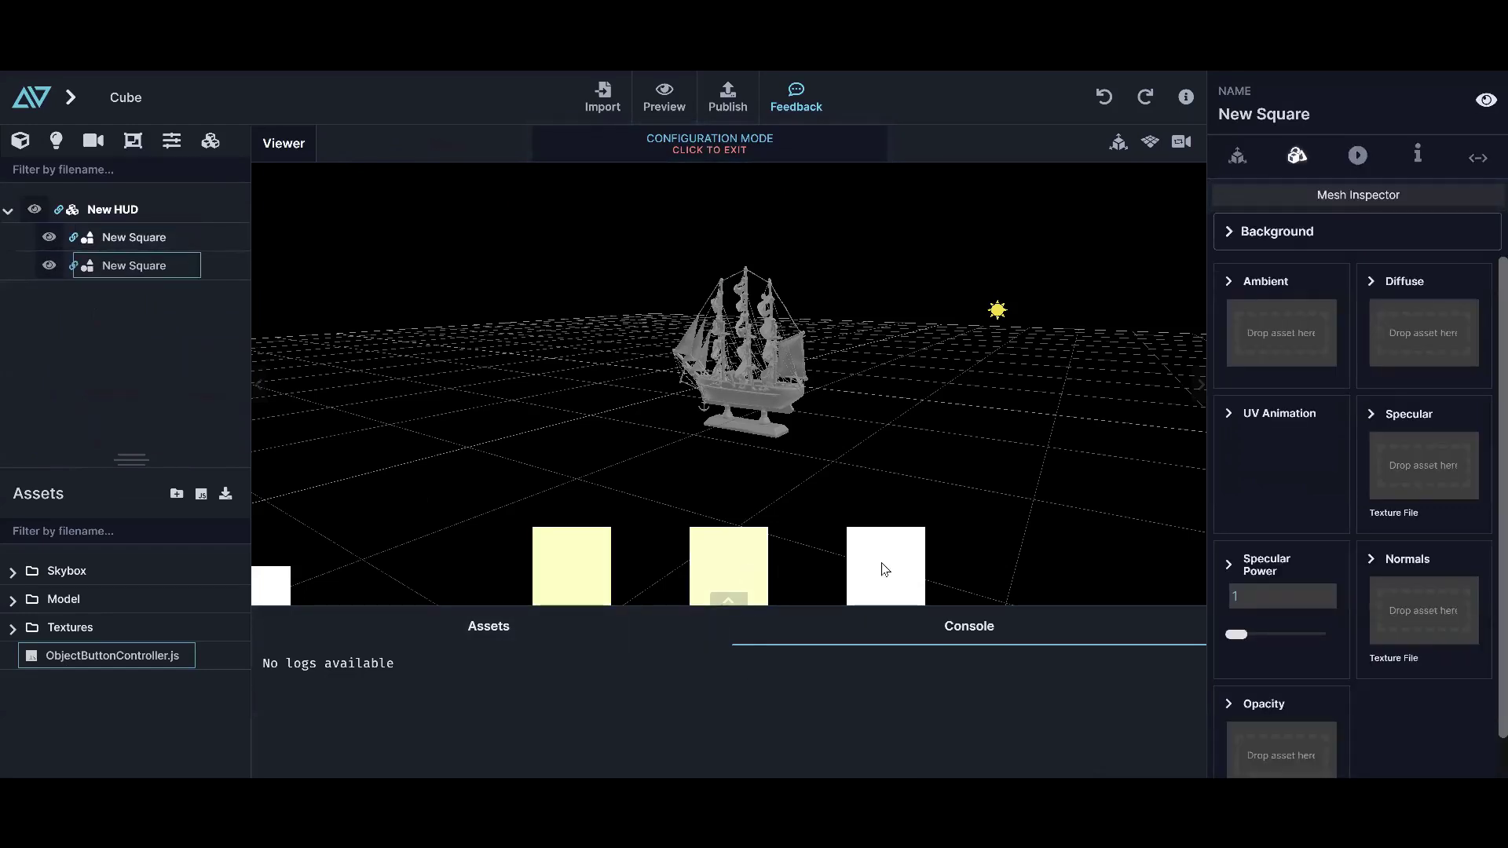
{"action": "left_click", "coordinate": [892, 563]}
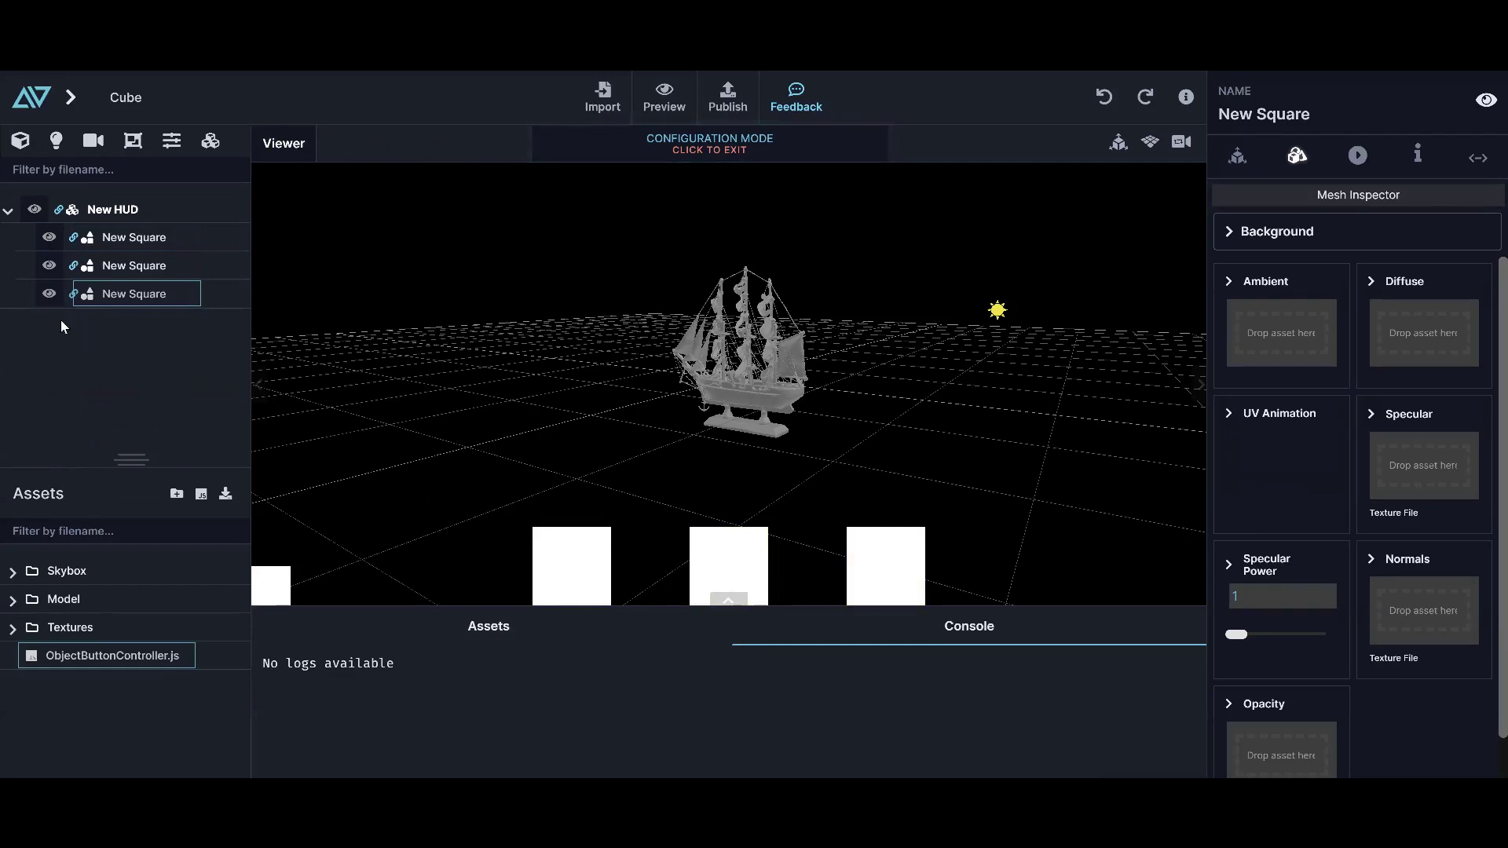
{"action": "left_click", "coordinate": [49, 294]}
{"action": "left_click", "coordinate": [49, 293]}
{"action": "left_click", "coordinate": [49, 265]}
{"action": "left_click", "coordinate": [49, 266]}
{"action": "left_click", "coordinate": [715, 149]}
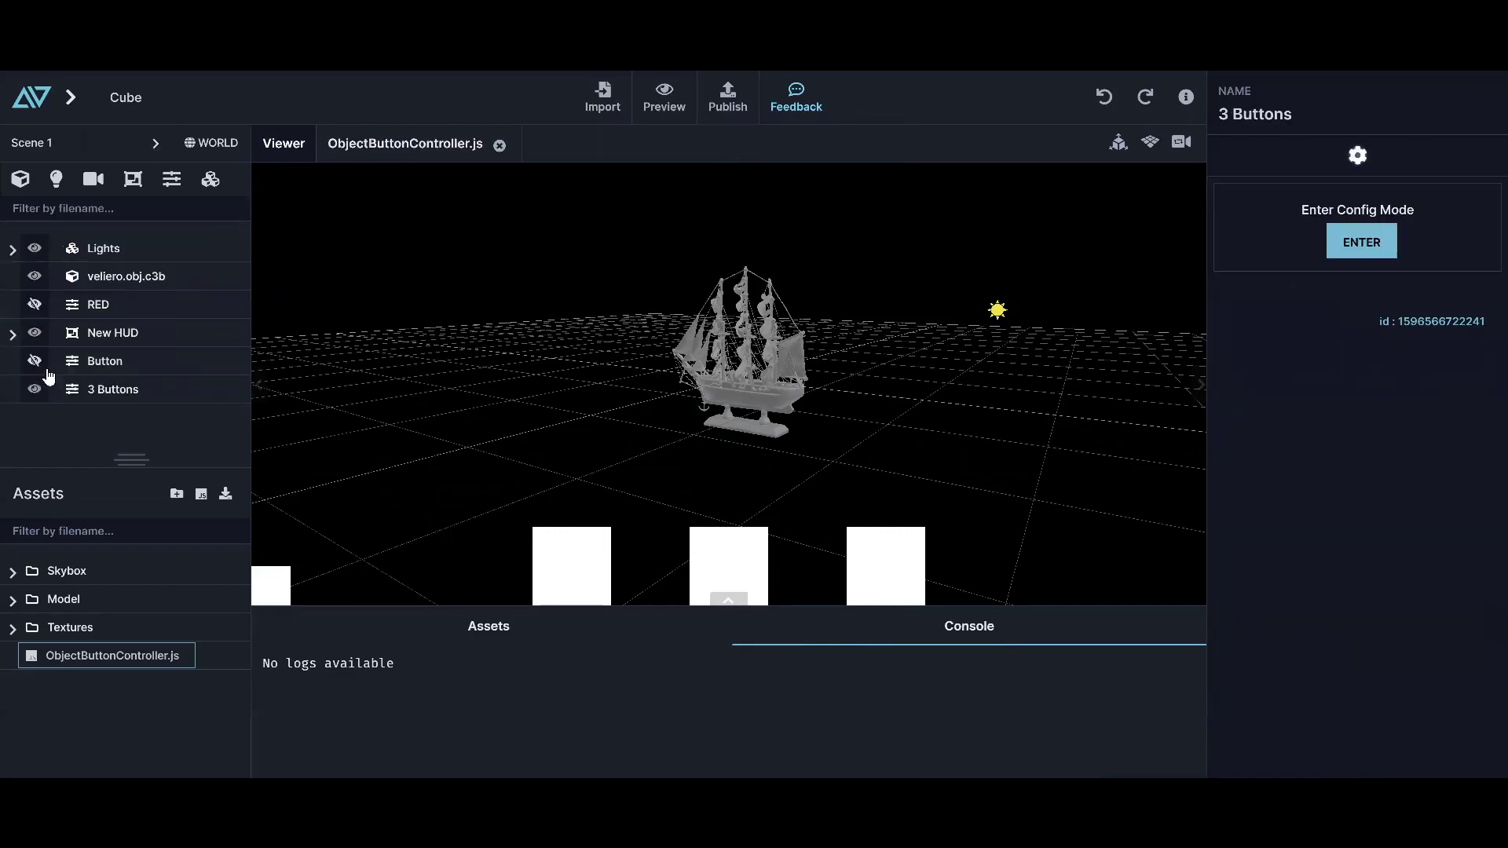
Hide the three squares under New HUD in the base scene and disable the 3 Buttons configuration
{"action": "left_click", "coordinate": [12, 334]}
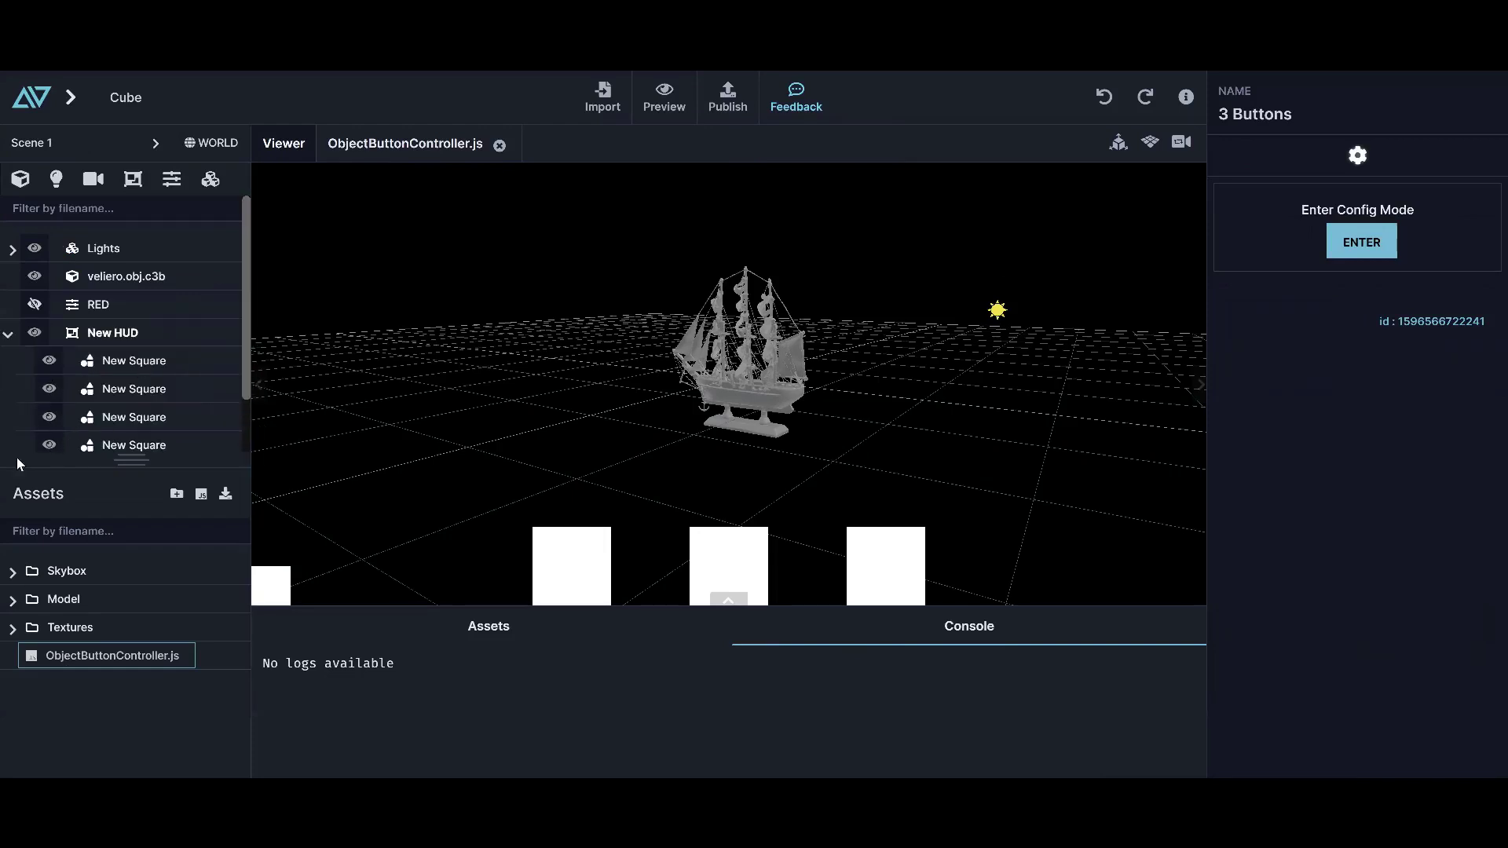
{"action": "left_click", "coordinate": [48, 445]}
{"action": "left_click", "coordinate": [49, 417]}
{"action": "left_click", "coordinate": [8, 334]}
{"action": "left_click", "coordinate": [35, 390]}
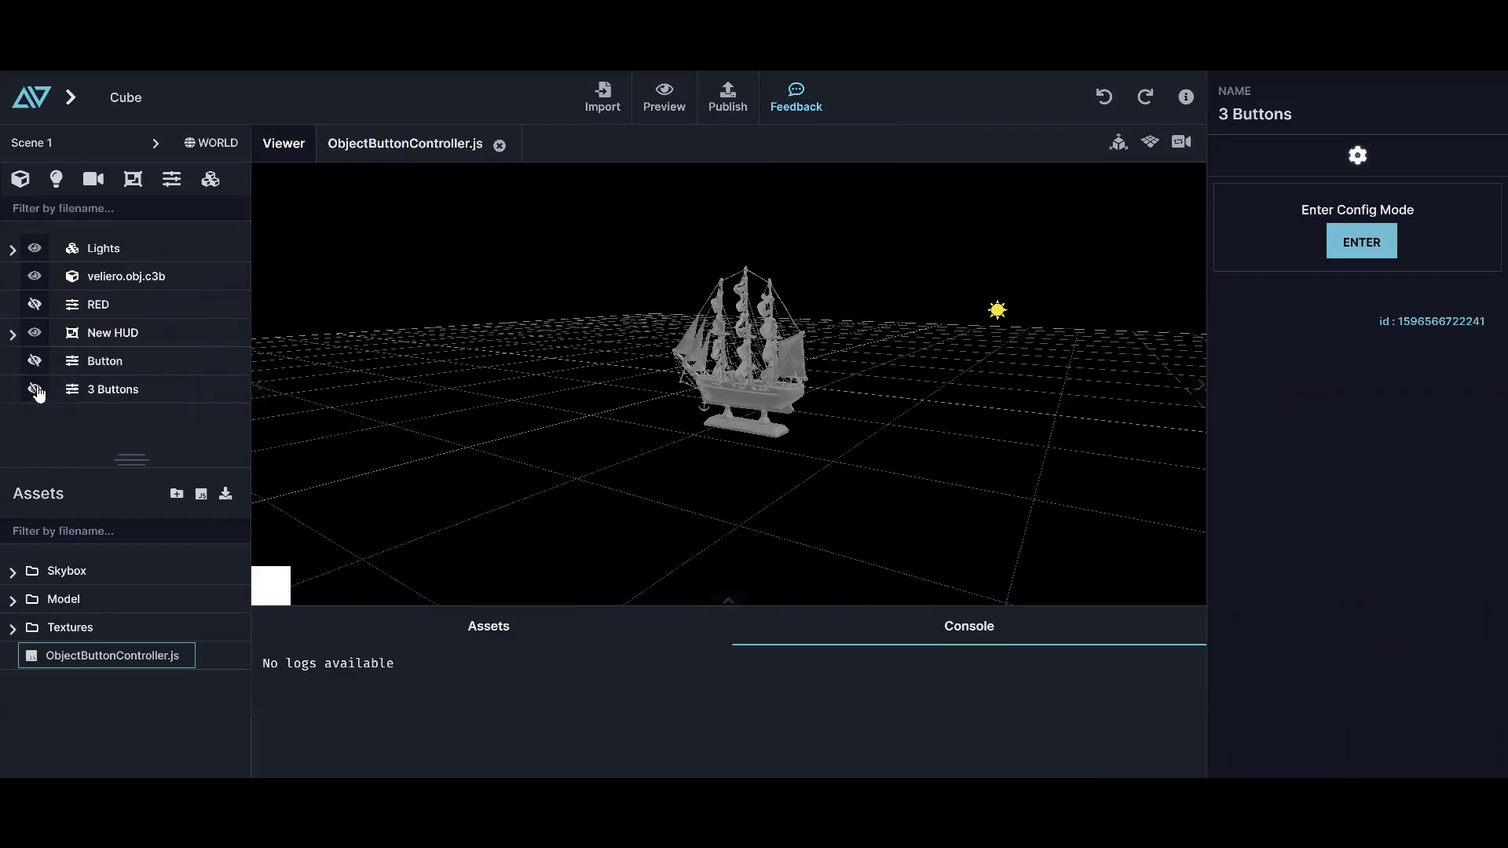
Switch the 3 Buttons configuration on and off to check its effect on the three squares
{"action": "left_click", "coordinate": [11, 336]}
{"action": "left_click", "coordinate": [8, 333]}
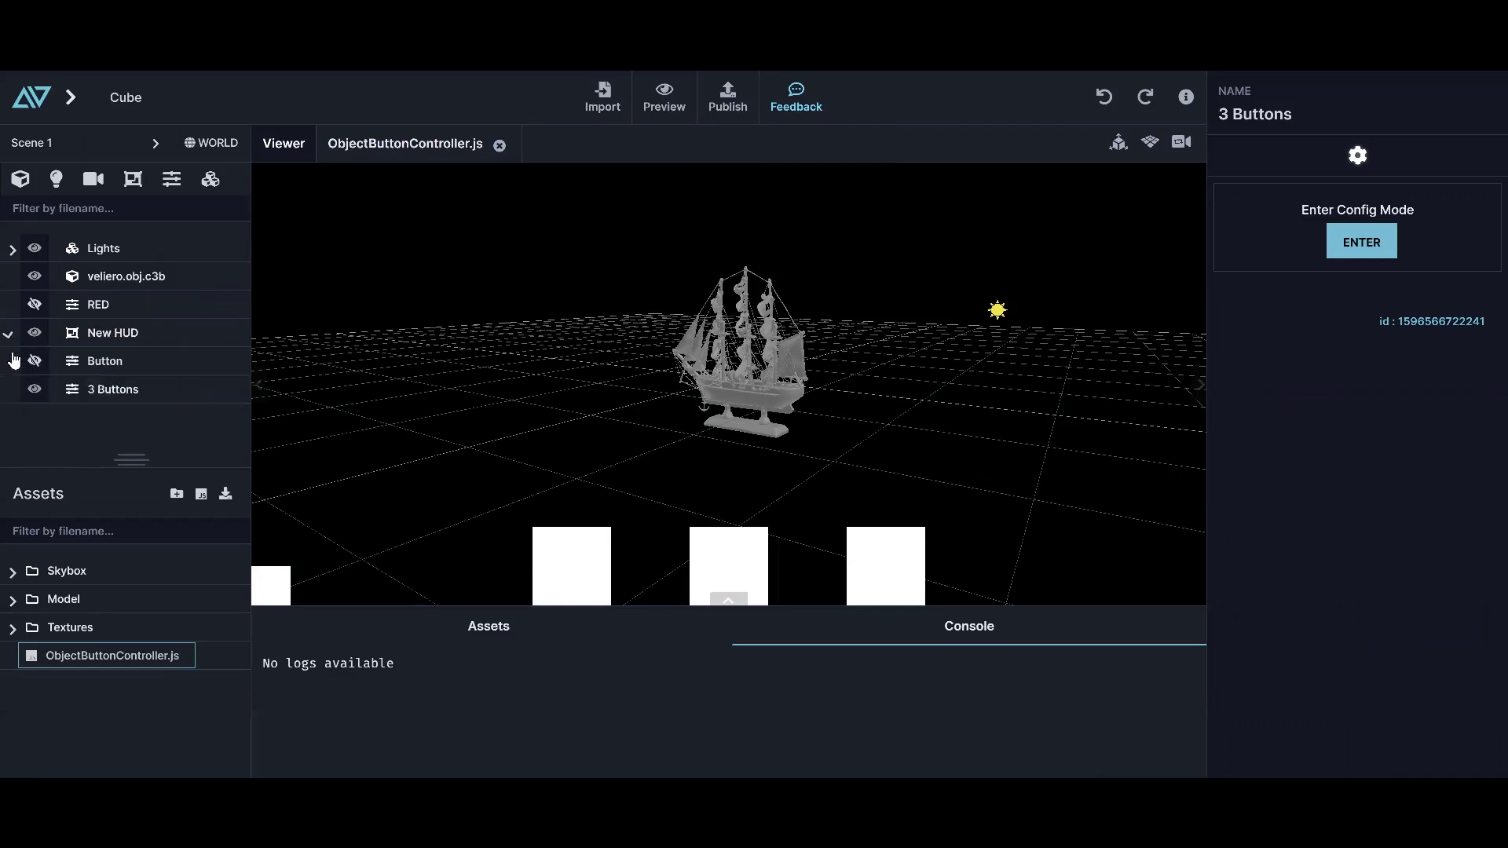
{"action": "left_click", "coordinate": [34, 389]}
{"action": "left_click", "coordinate": [34, 389]}
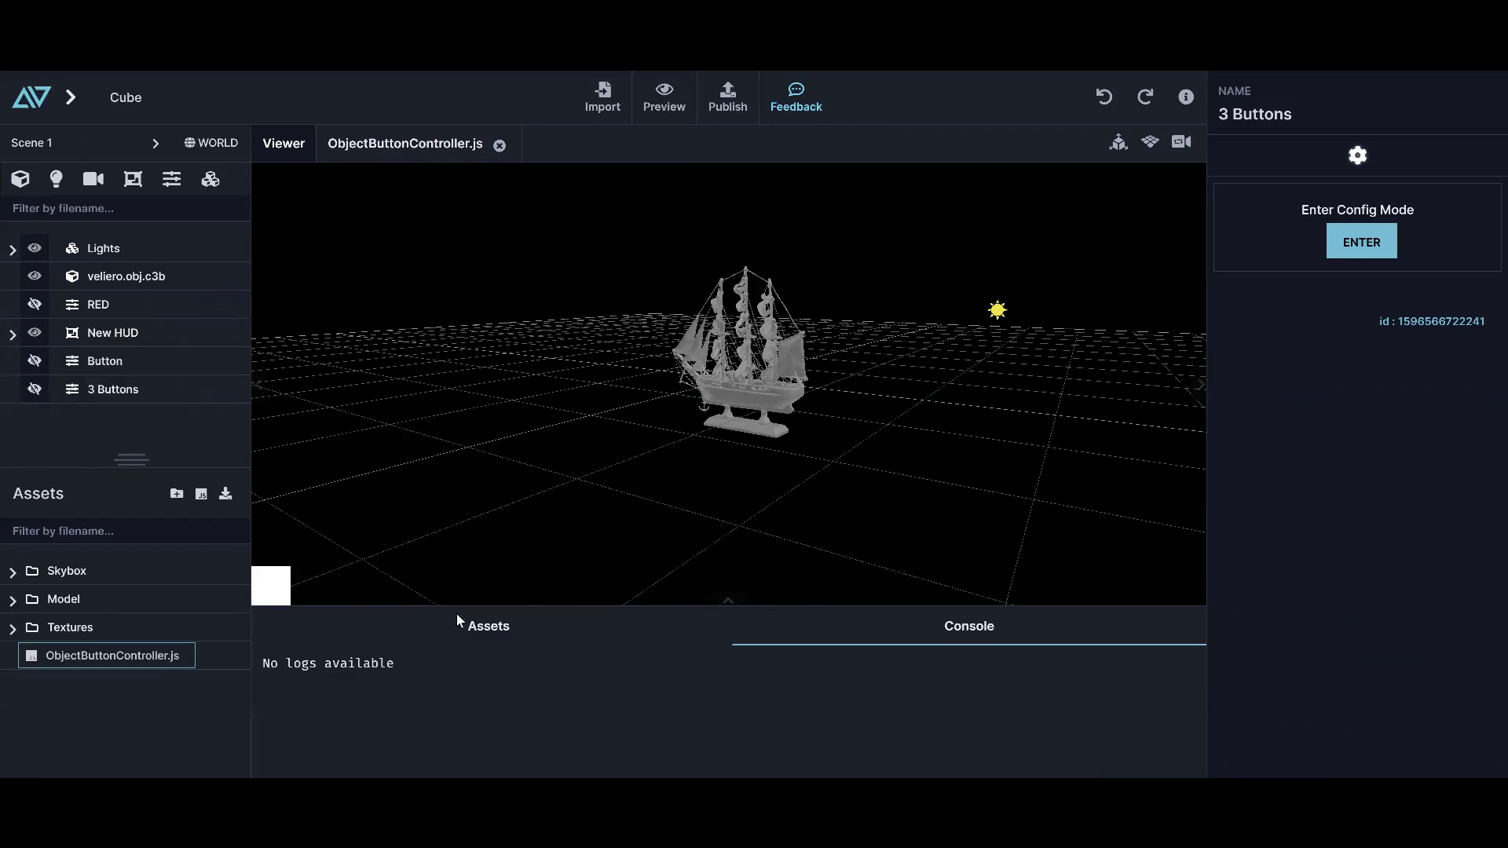
Assign the 3 Buttons configuration to the empty configuration slot of the corner square's ObjectButtonController script
{"action": "left_click", "coordinate": [271, 585]}
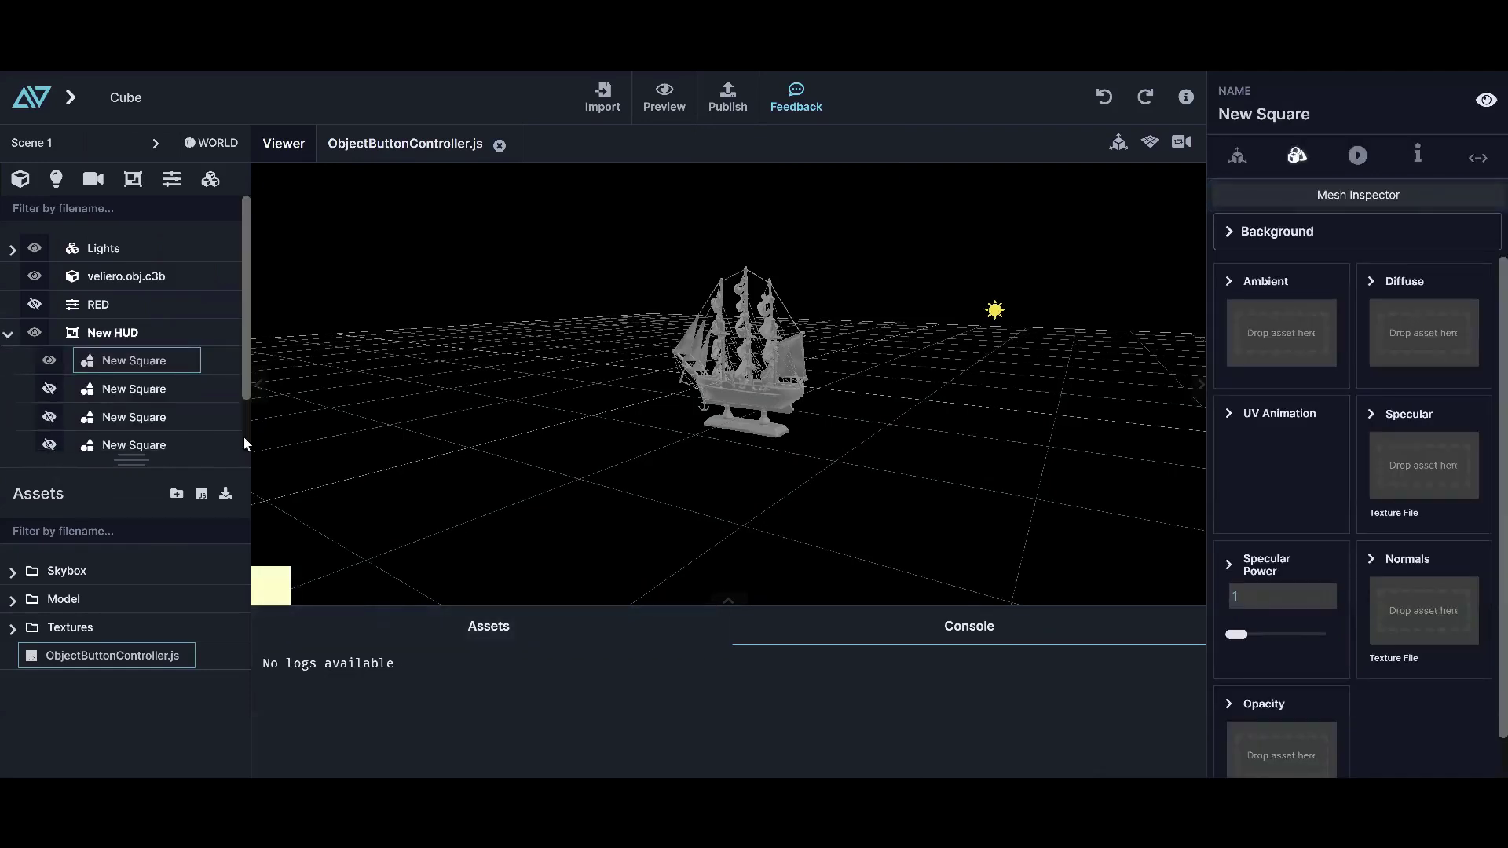
{"action": "left_click", "coordinate": [8, 334]}
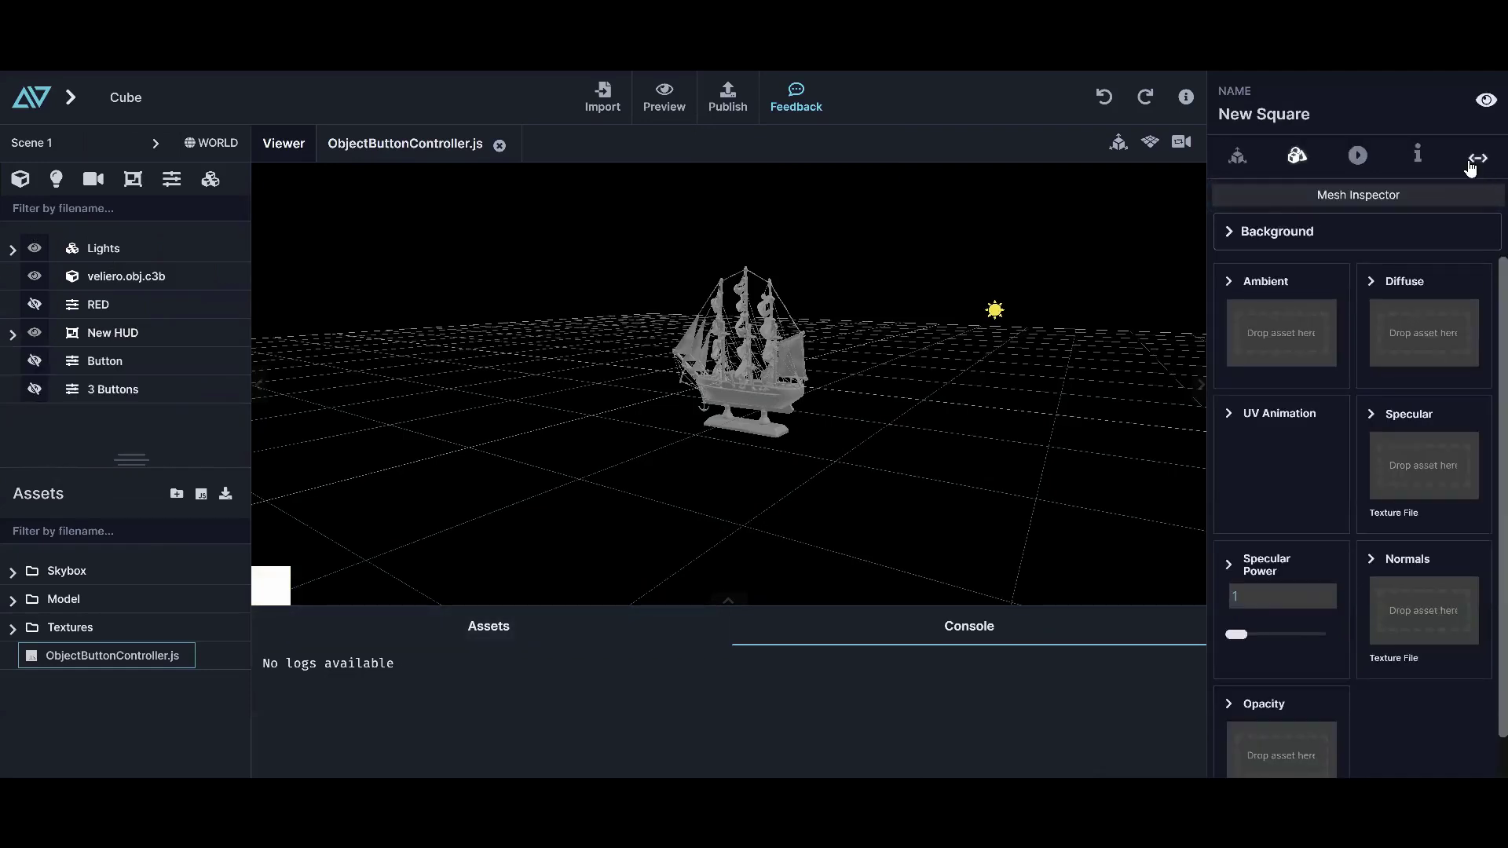
{"action": "left_click", "coordinate": [1474, 159]}
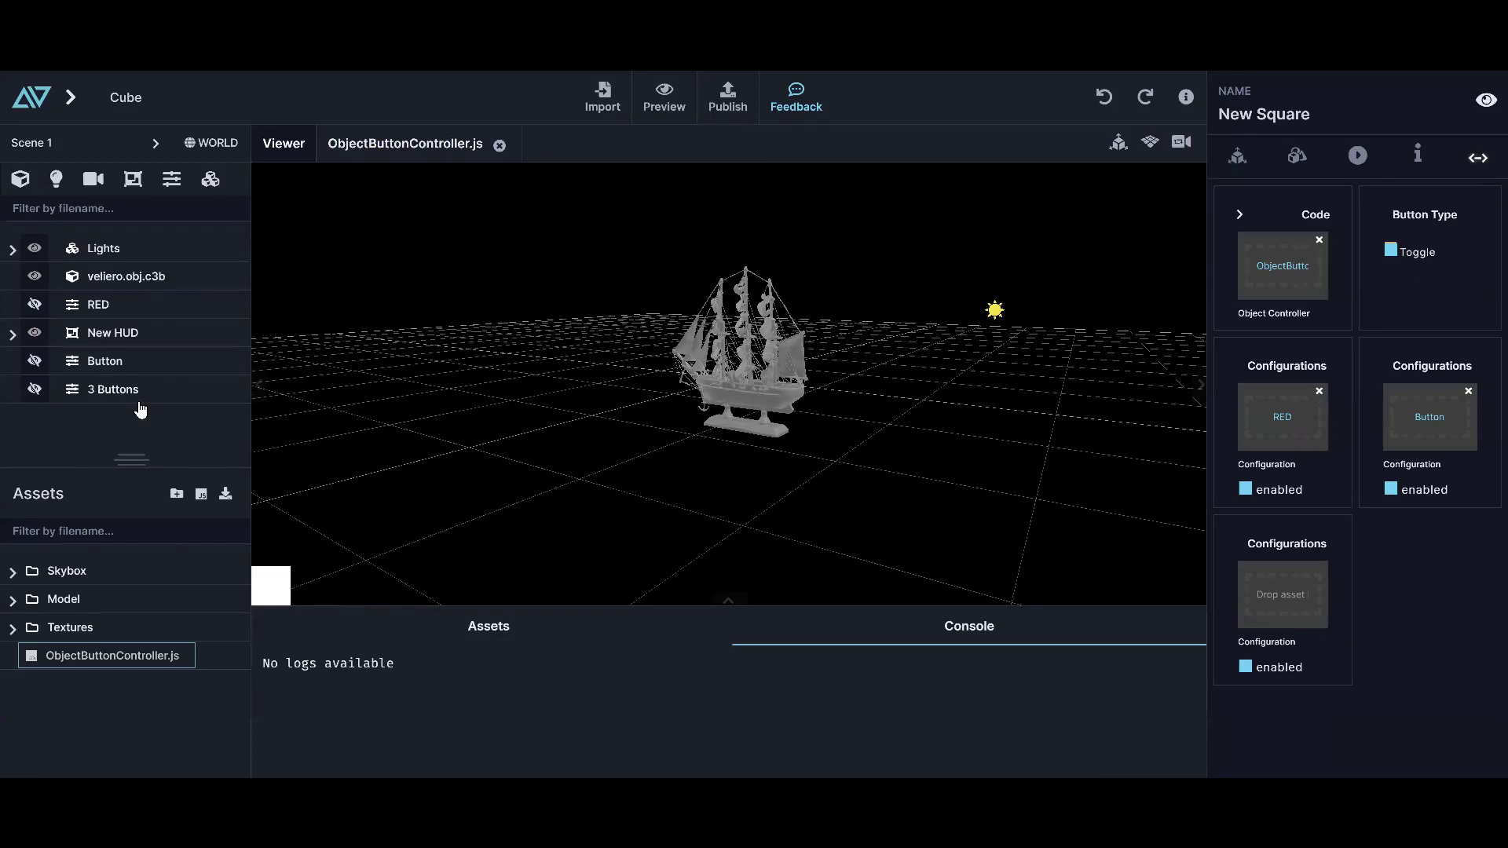
{"action": "left_click_drag", "start_coordinate": [120, 390], "coordinate": [1288, 605]}
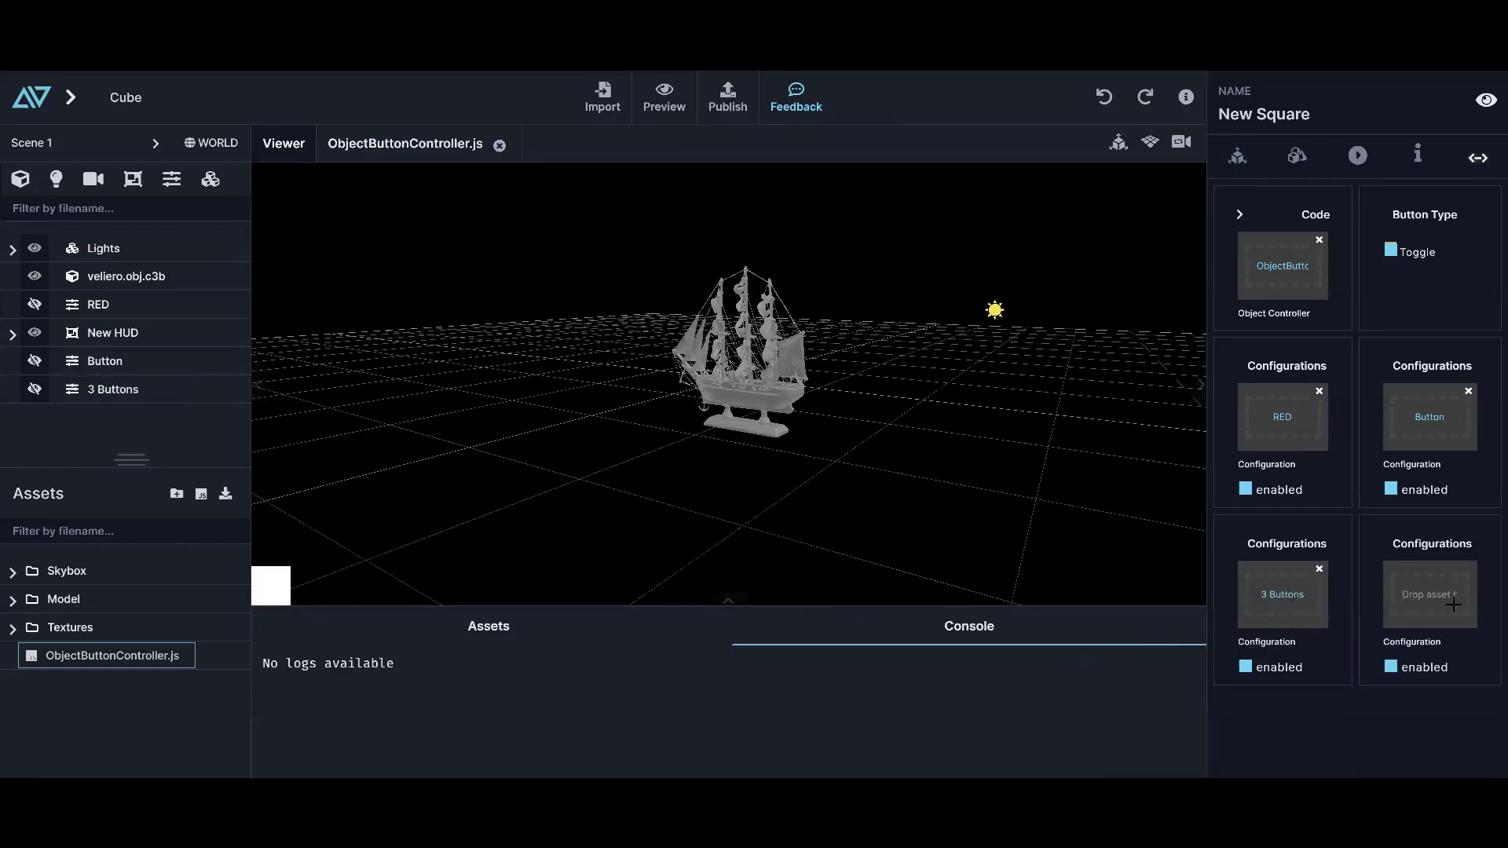
Preview the scene and test the corner square button by toggling it several times
{"action": "left_click", "coordinate": [664, 103]}
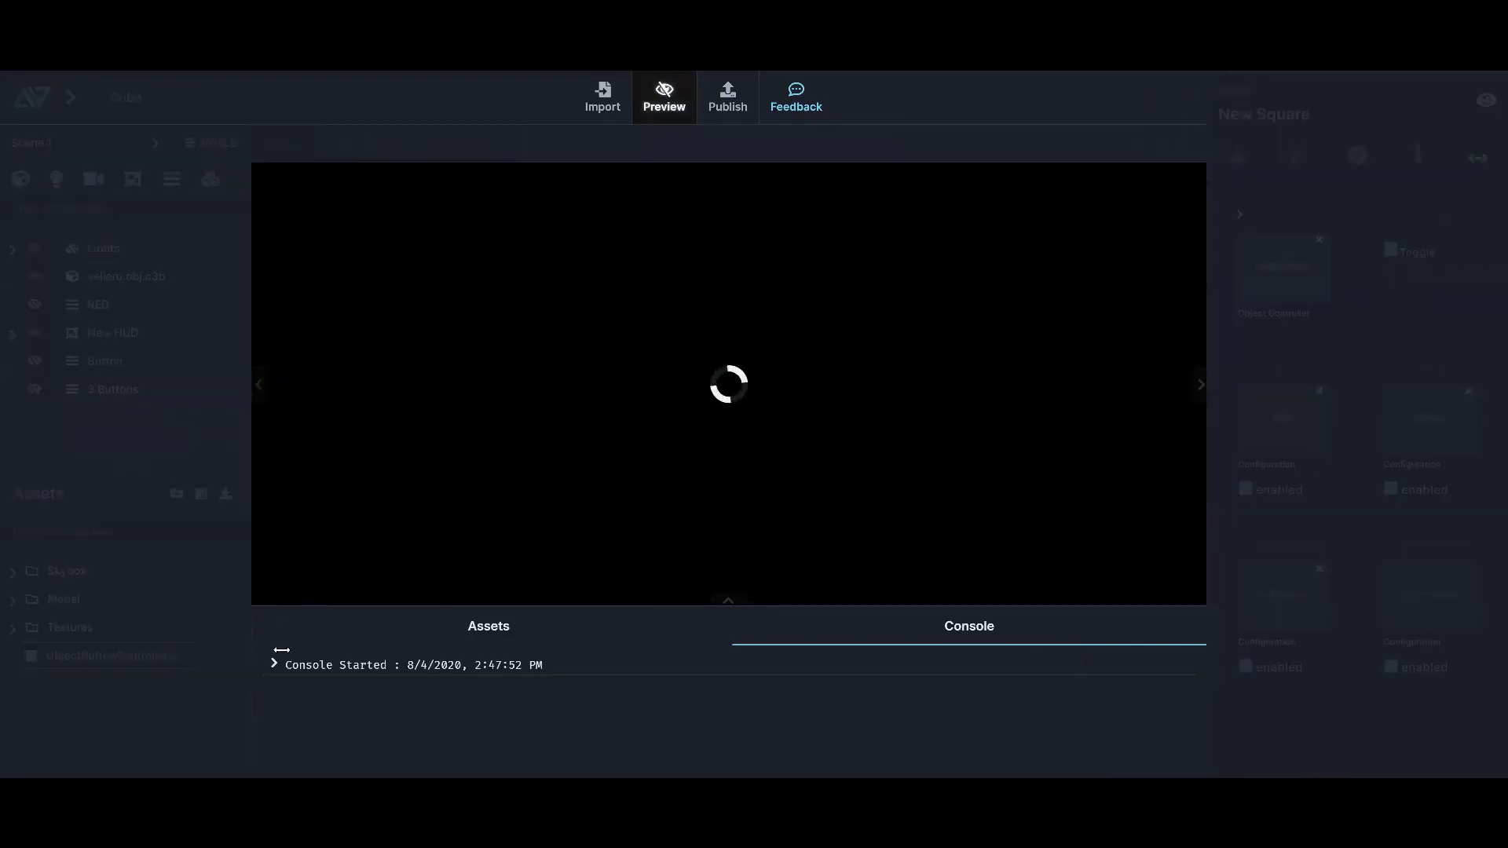
{"action": "left_click", "coordinate": [284, 585]}
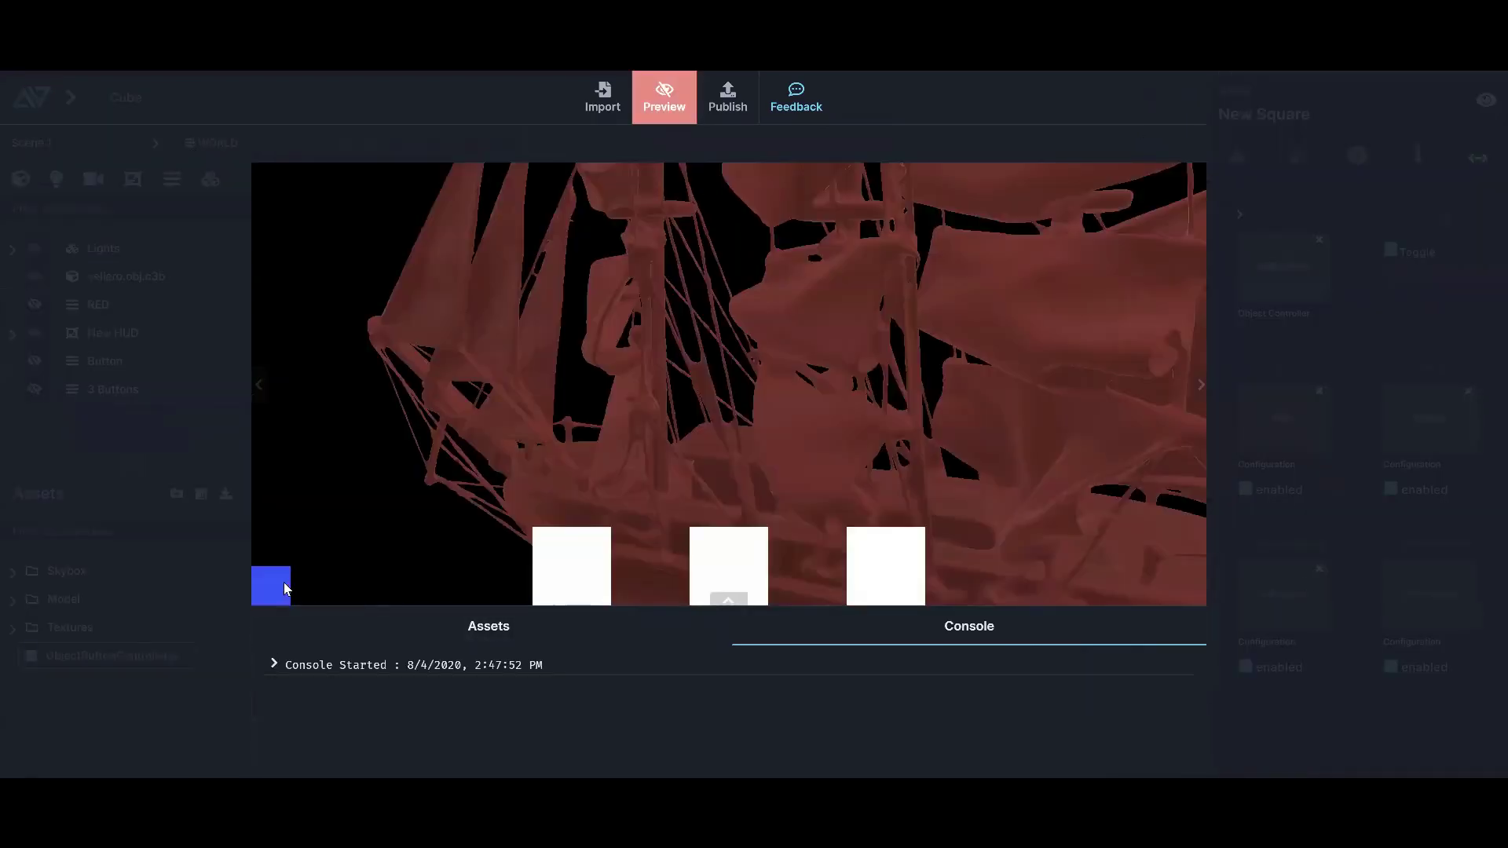
{"action": "left_click", "coordinate": [284, 585]}
{"action": "left_click", "coordinate": [284, 585]}
{"action": "left_click", "coordinate": [284, 585]}
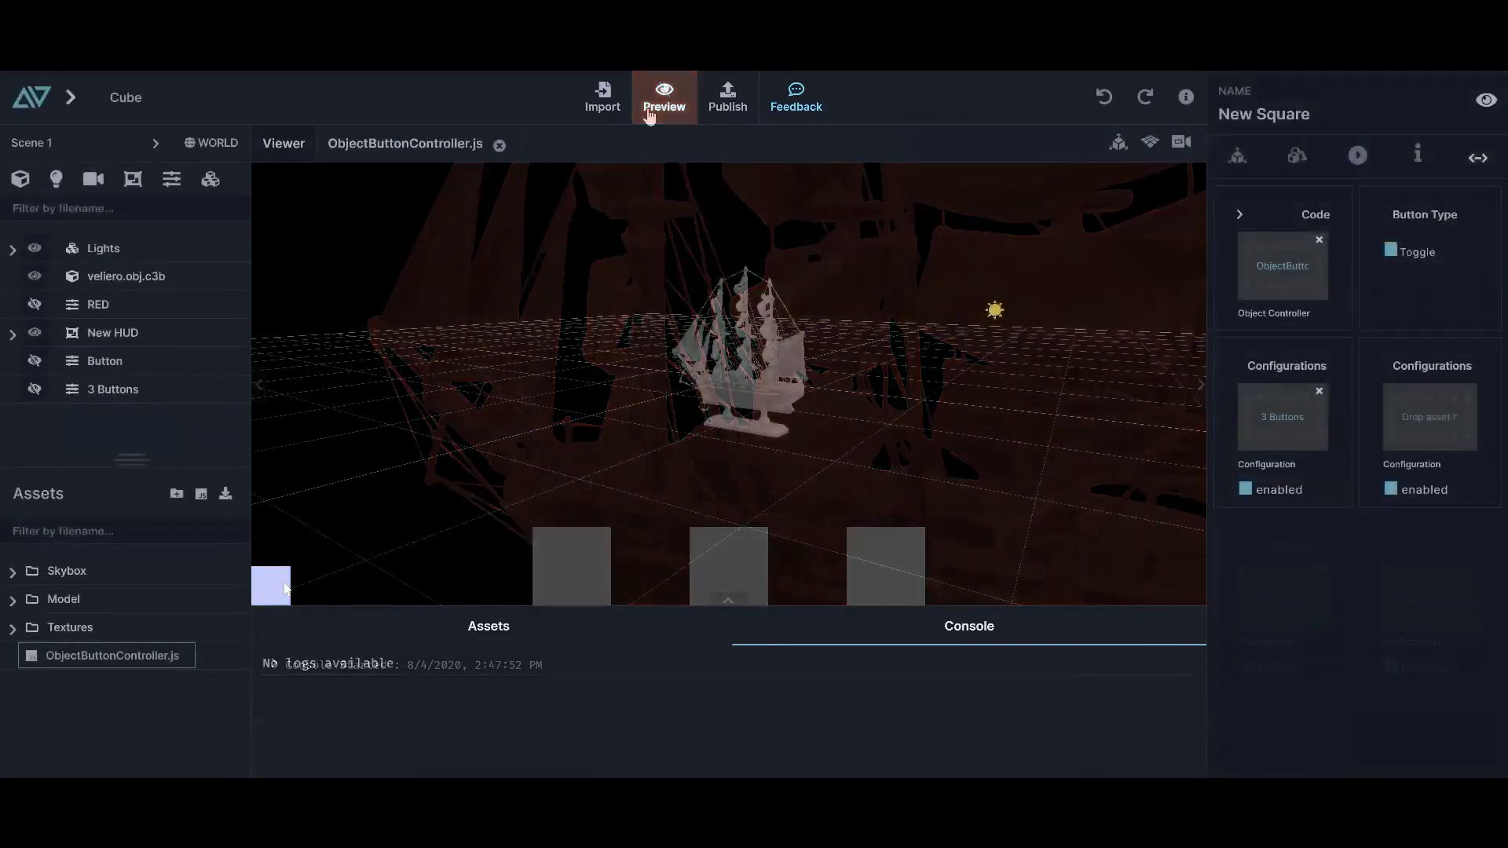
Preview the scene again to test the corner square with only the 3 Buttons configuration assigned, and exit the preview
{"action": "left_click", "coordinate": [650, 116]}
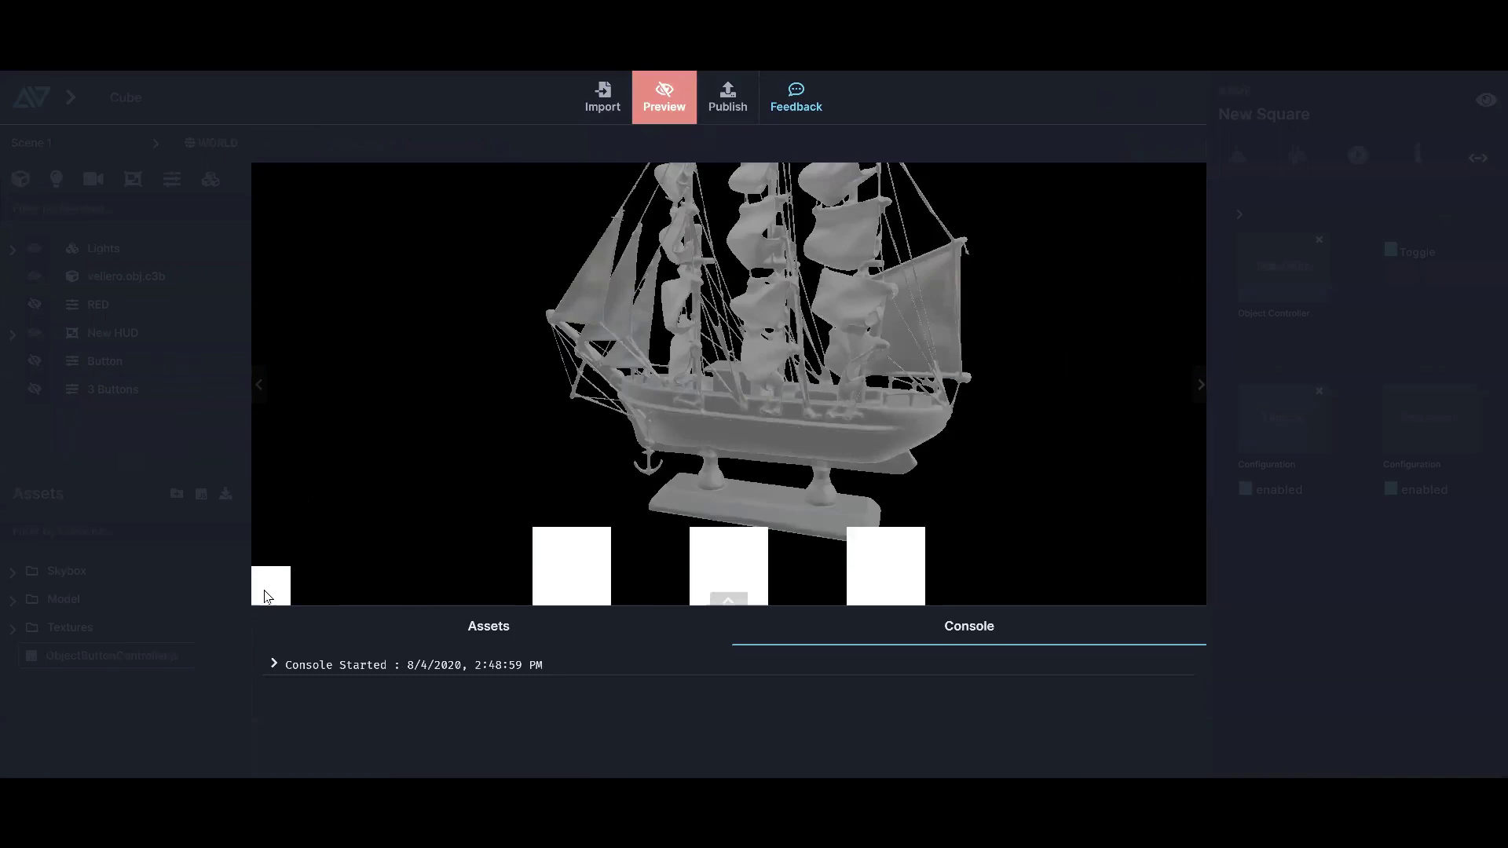
{"action": "left_click", "coordinate": [267, 590]}
{"action": "left_click", "coordinate": [267, 590]}
{"action": "left_click", "coordinate": [267, 591]}
{"action": "left_click", "coordinate": [267, 591]}
{"action": "left_click", "coordinate": [267, 590]}
{"action": "left_click", "coordinate": [267, 590]}
{"action": "left_click", "coordinate": [652, 114]}
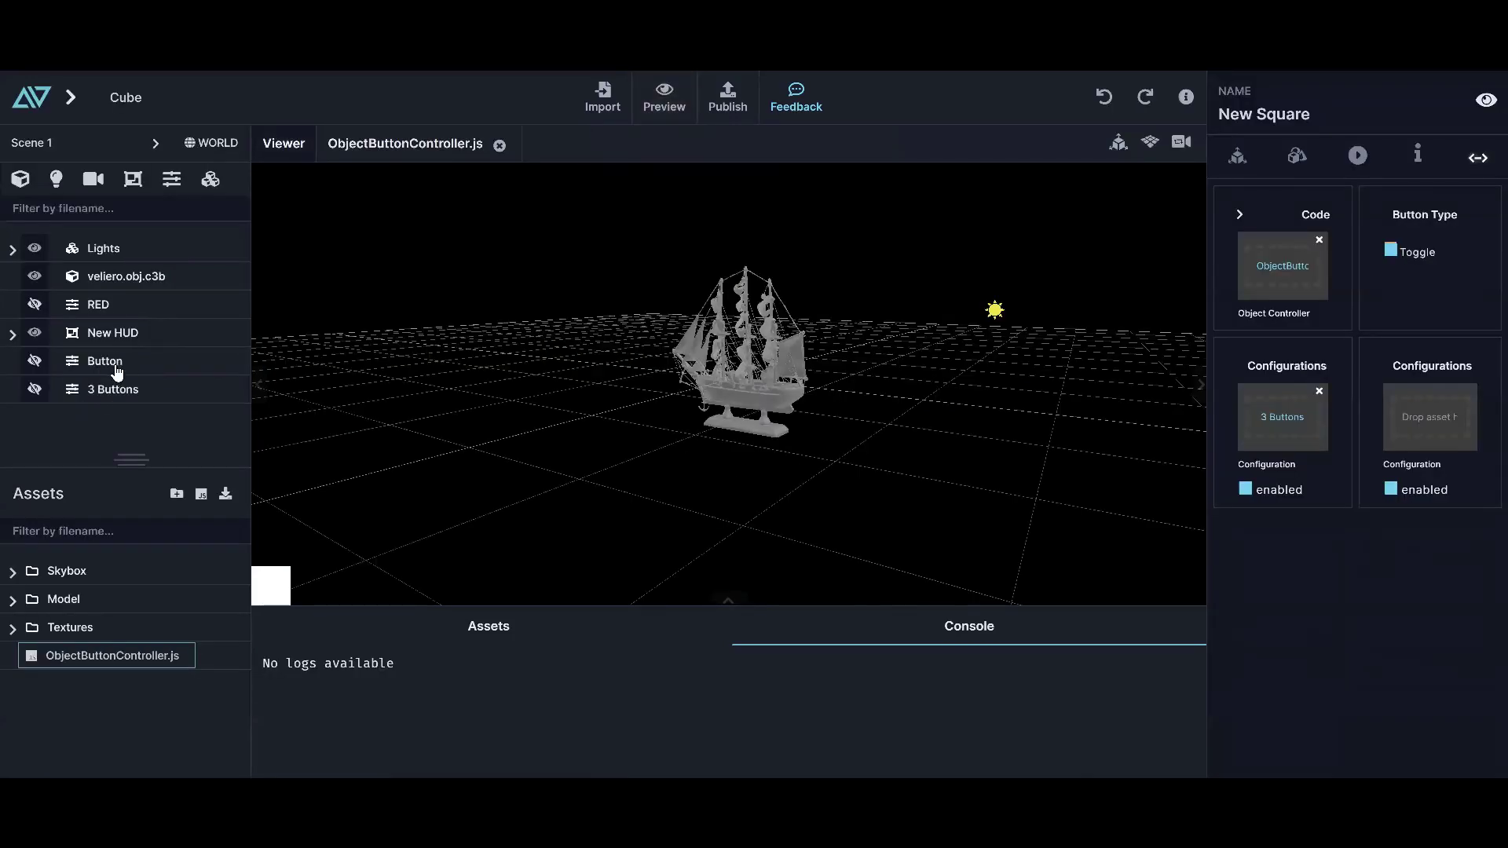
Add the Button configuration to the corner square's controller, in the slot next to 3 Buttons
{"action": "left_click", "coordinate": [115, 366]}
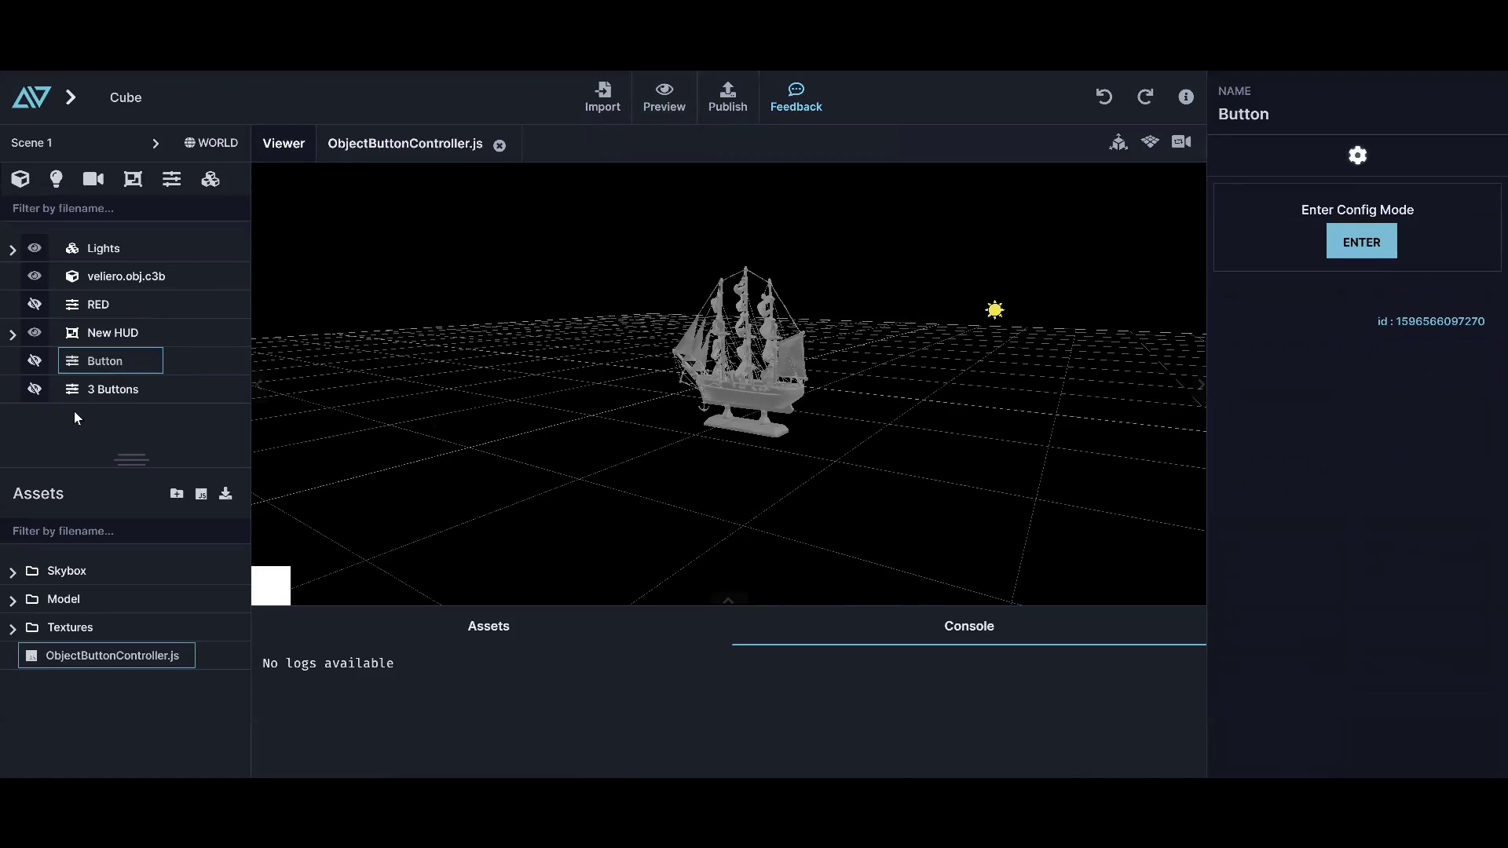
{"action": "left_click", "coordinate": [262, 591]}
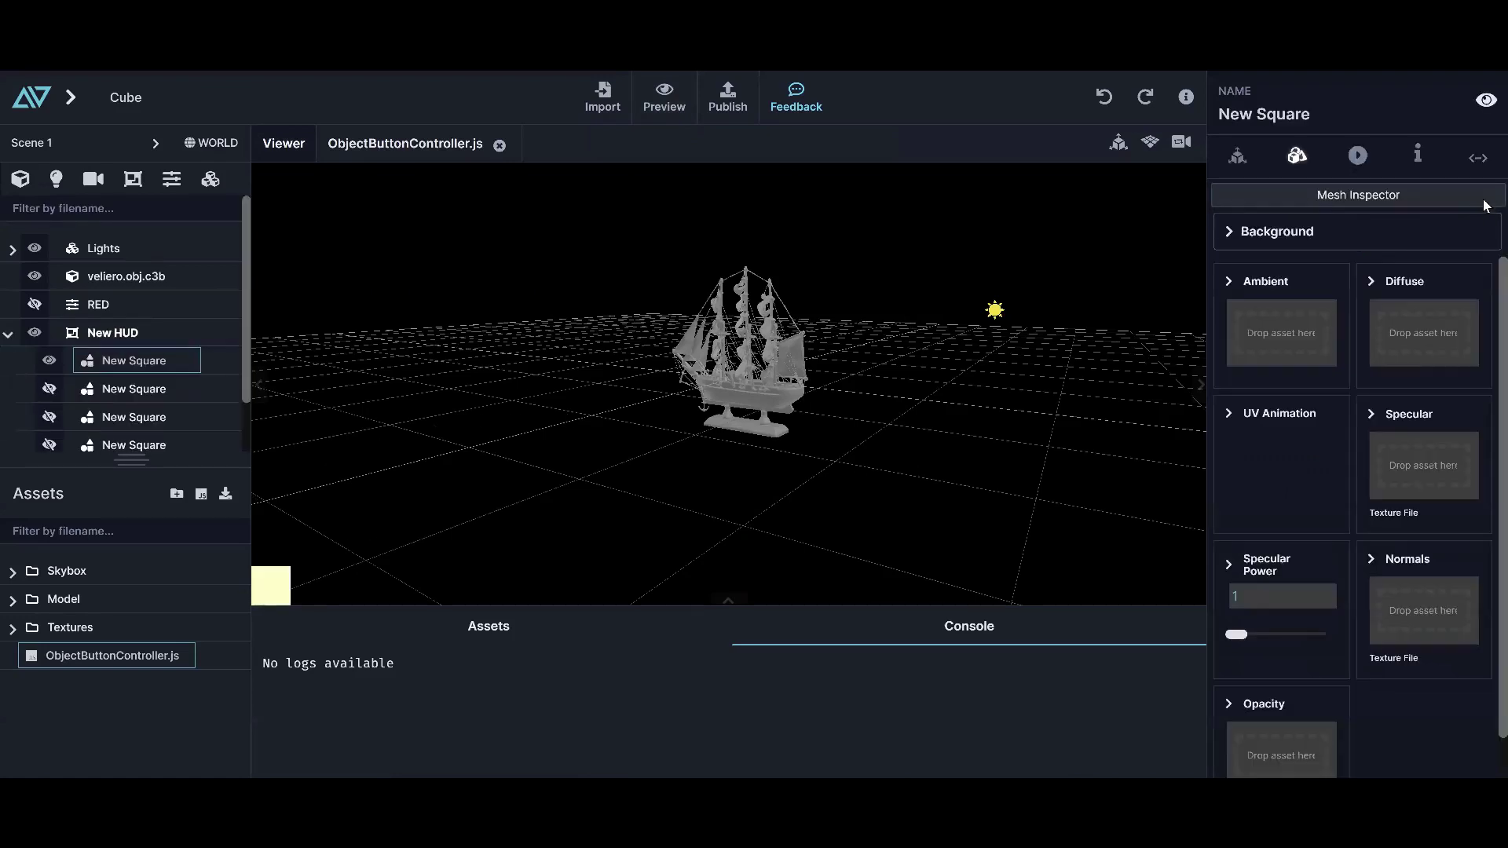
{"action": "left_click", "coordinate": [1478, 159]}
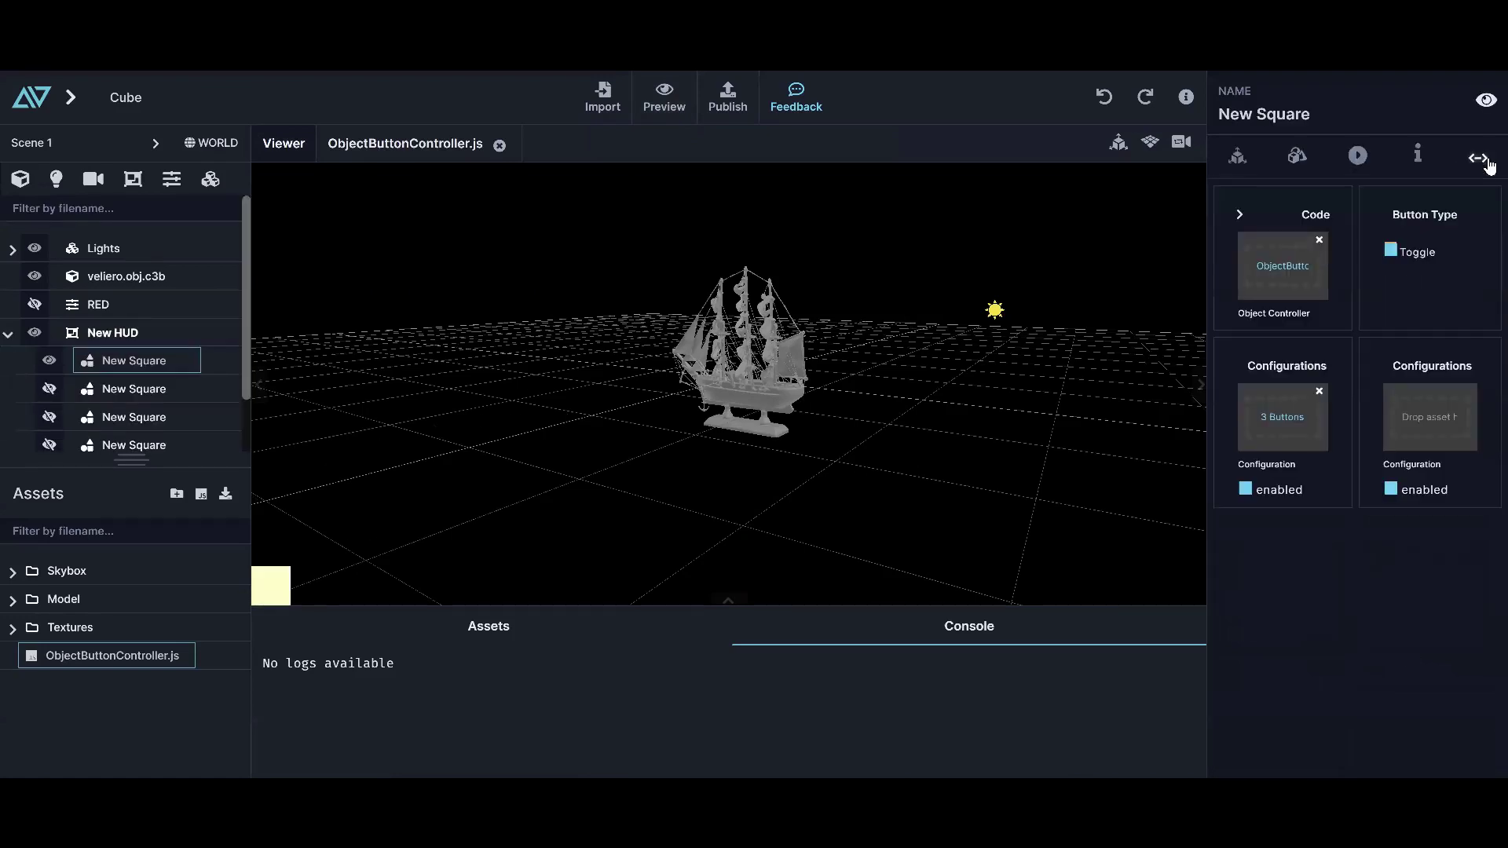
{"action": "left_click", "coordinate": [8, 334]}
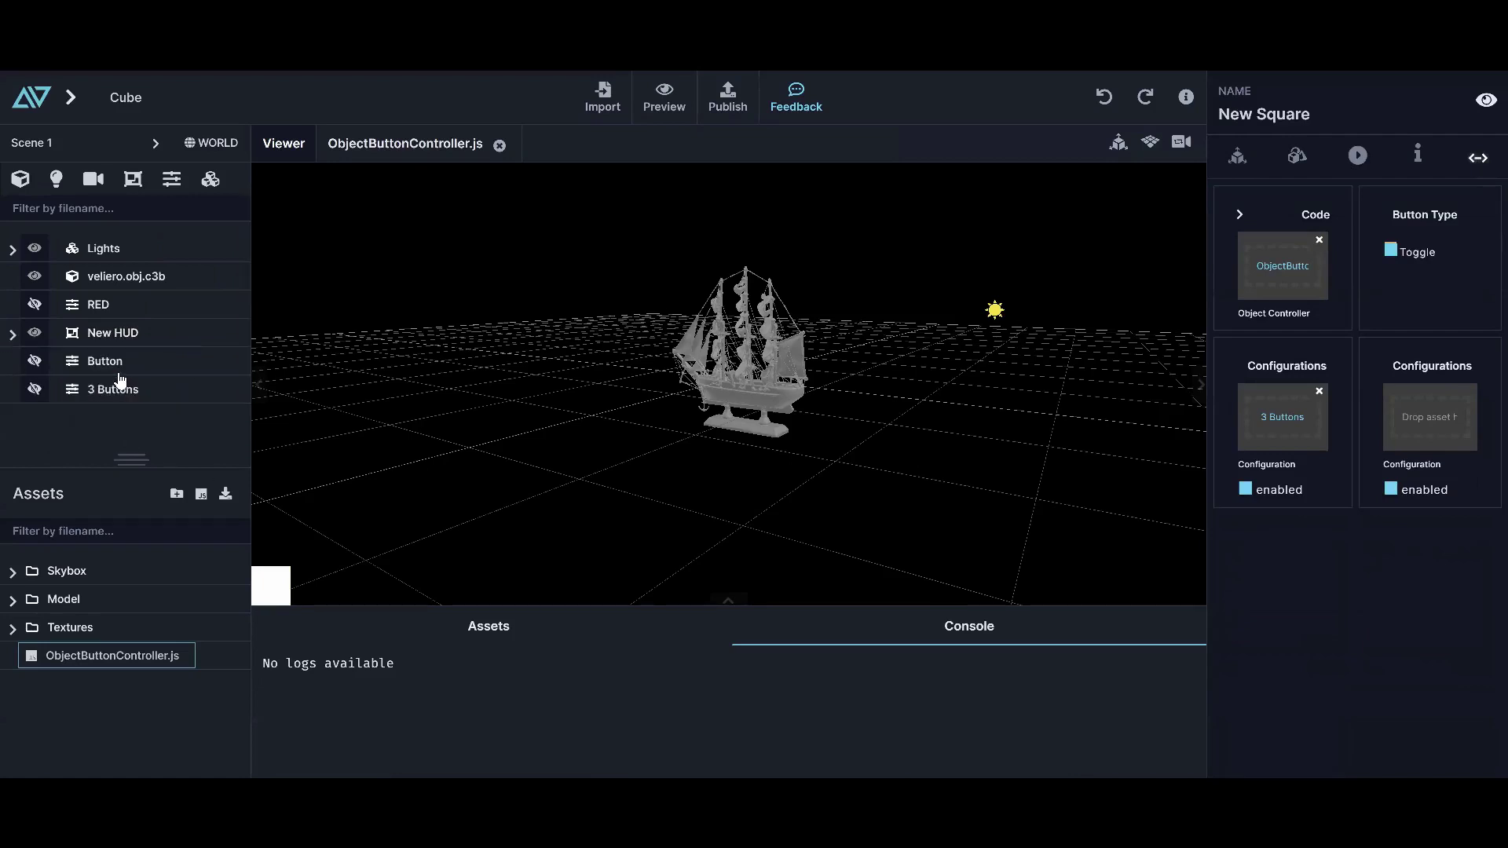
{"action": "left_click_drag", "start_coordinate": [105, 364], "coordinate": [1416, 432]}
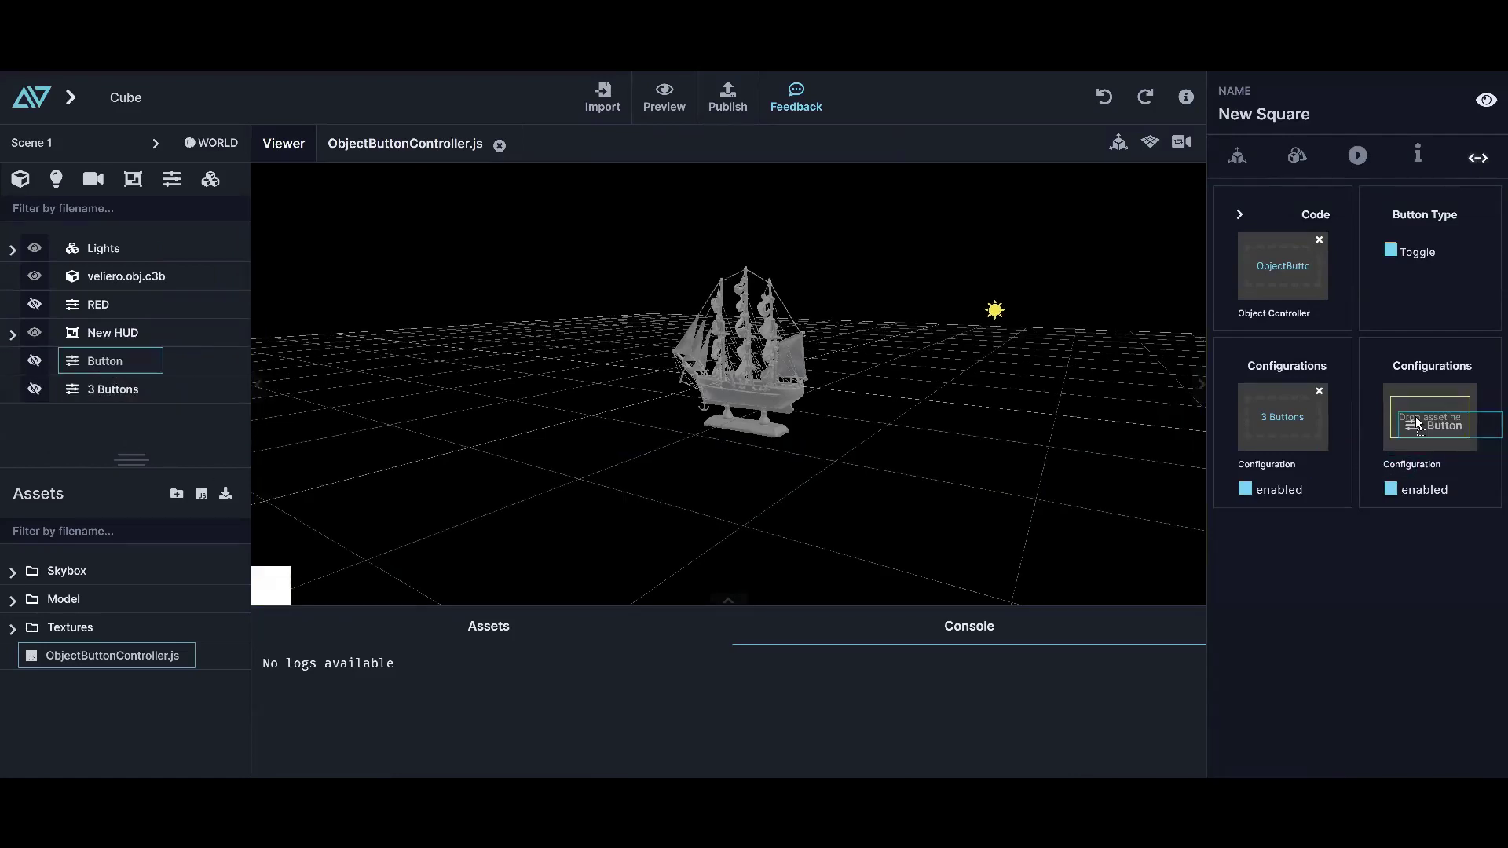
Preview the scene, toggle the corner square repeatedly to test the 3 Buttons and Button configurations together, and exit the preview
{"action": "left_click", "coordinate": [682, 110]}
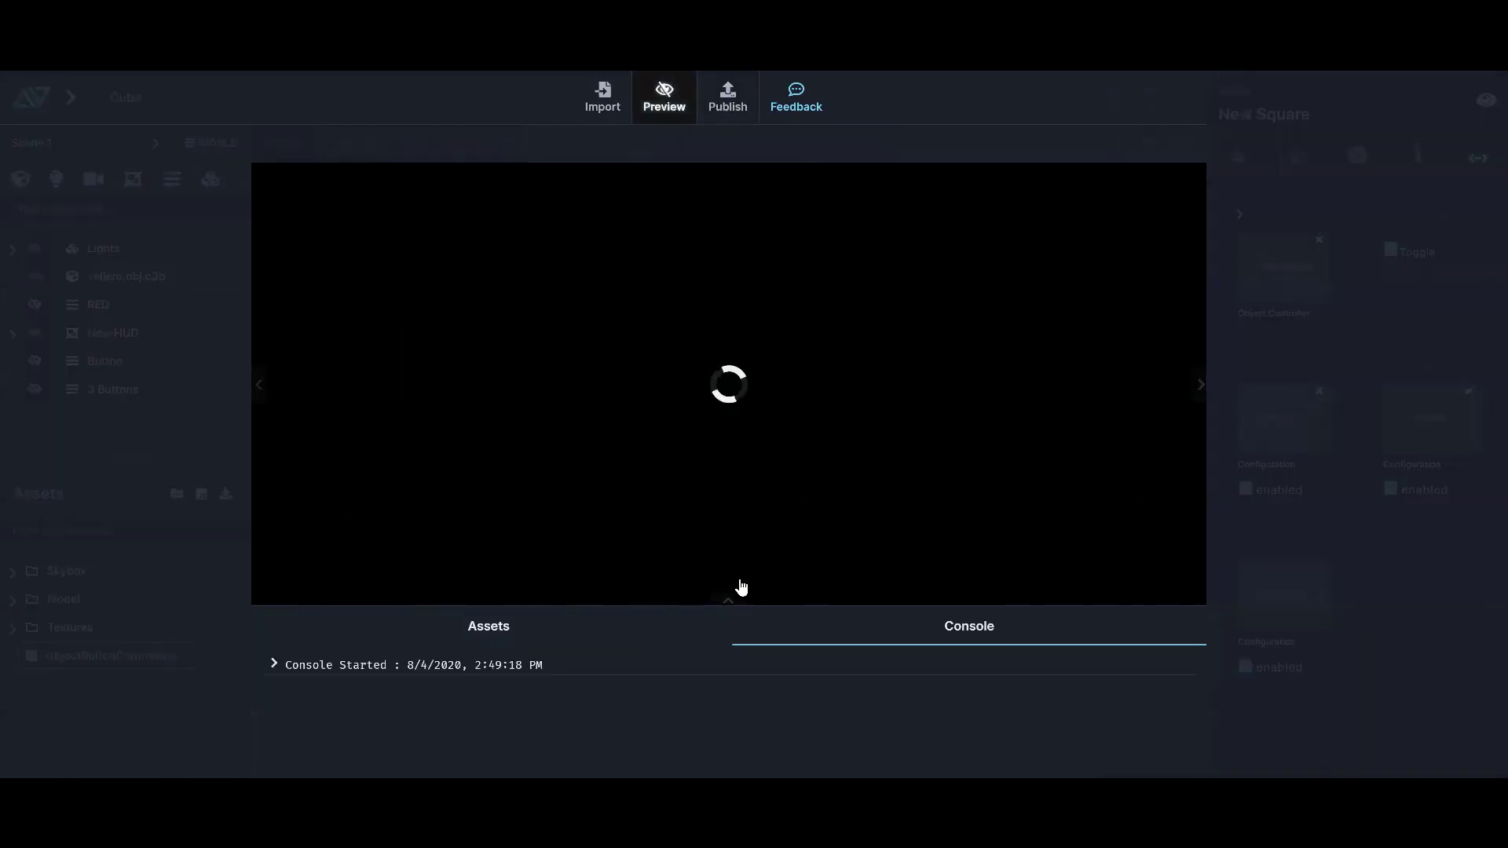
{"action": "left_click", "coordinate": [274, 587]}
{"action": "left_click", "coordinate": [272, 583]}
{"action": "left_click", "coordinate": [271, 582]}
{"action": "left_click", "coordinate": [270, 585]}
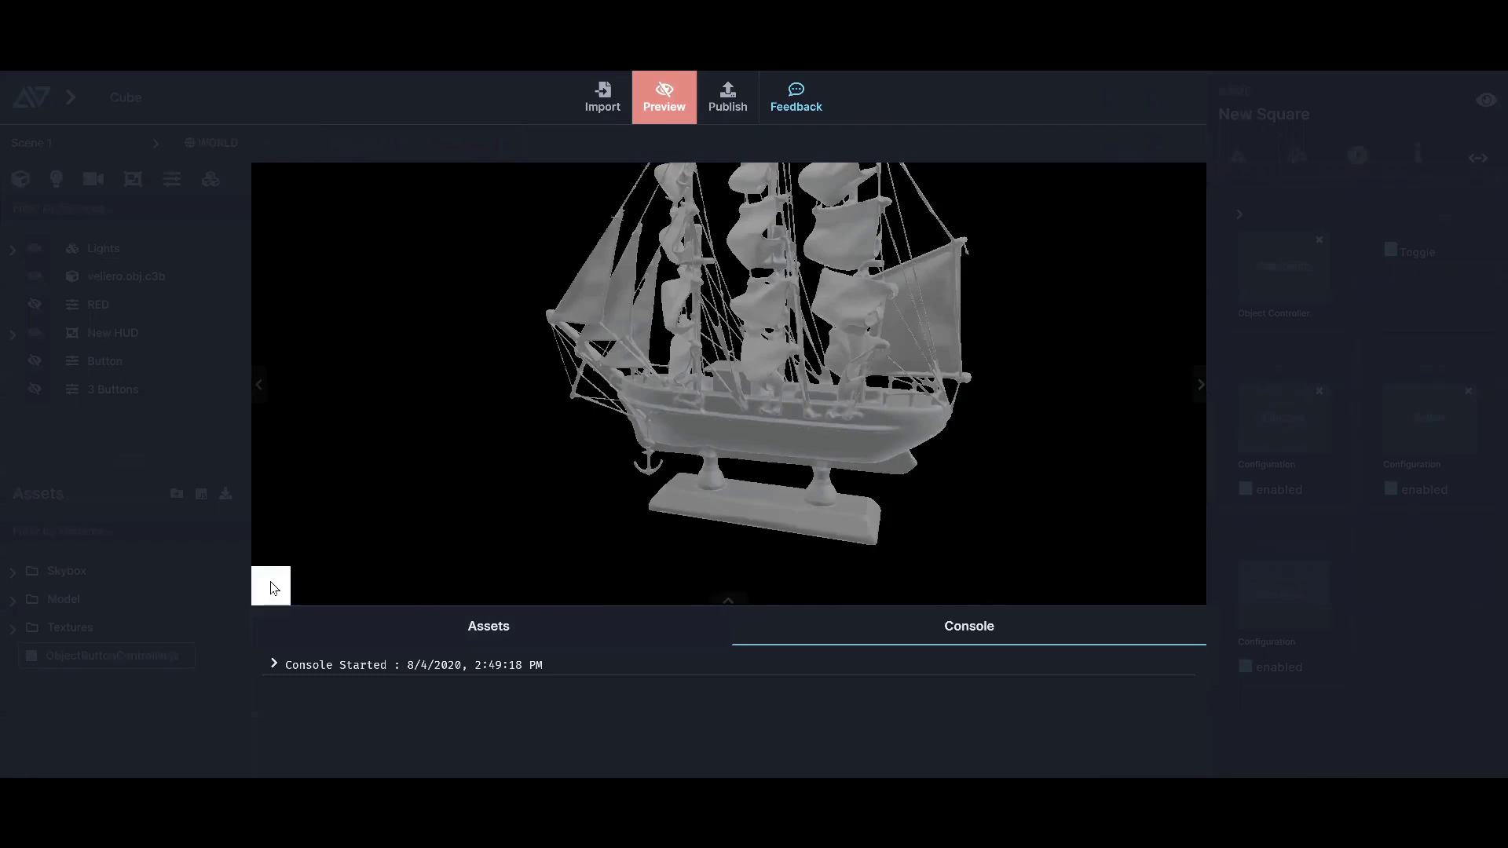
{"action": "left_click", "coordinate": [270, 585]}
{"action": "left_click", "coordinate": [270, 582]}
{"action": "left_click", "coordinate": [677, 100]}
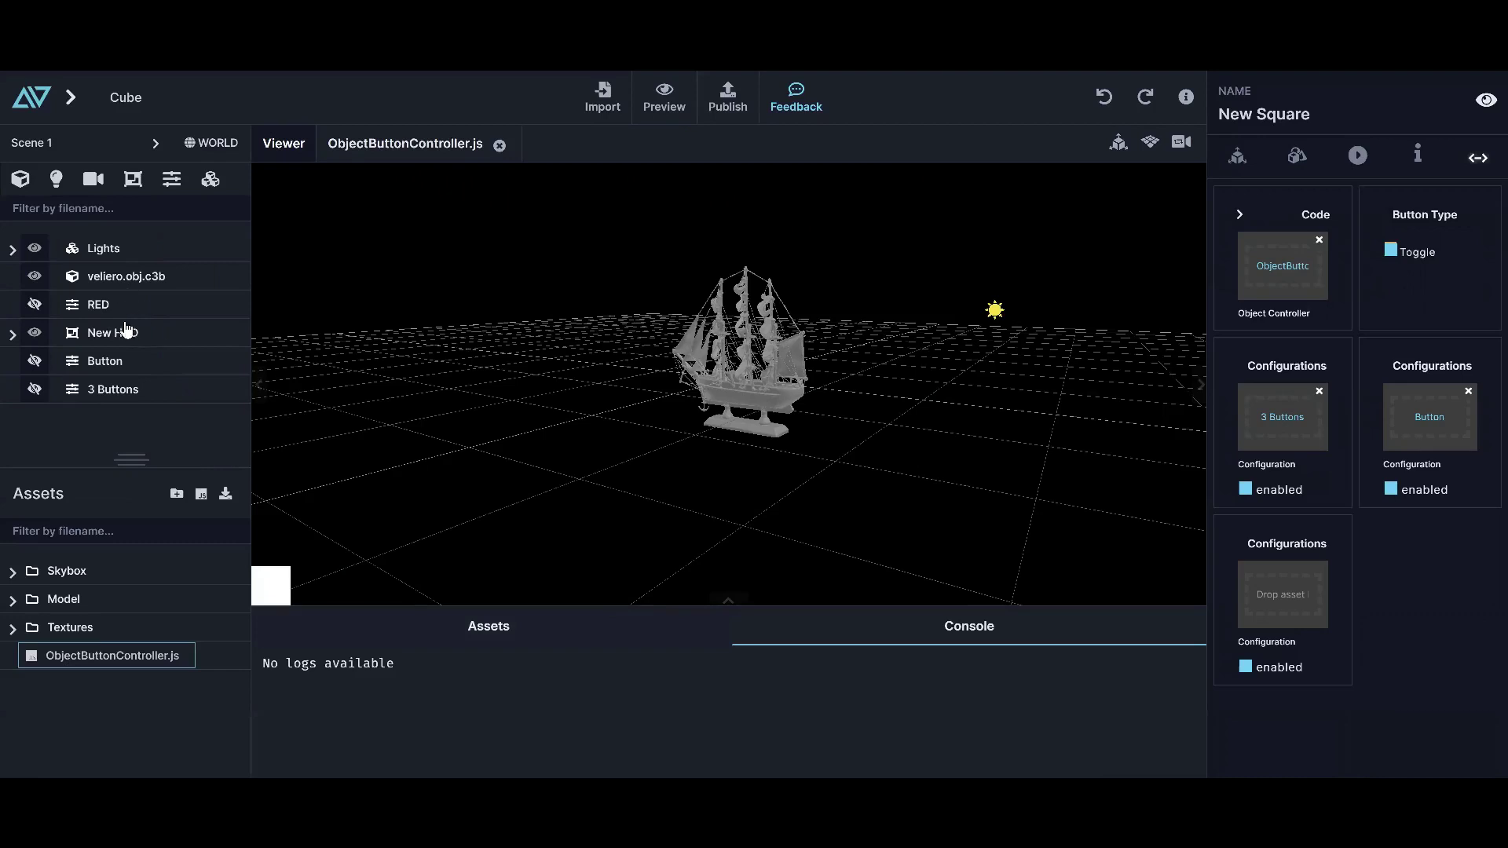
Show the first square of the HUD row and assign it ObjectButtonController.js with the RED configuration
{"action": "left_click", "coordinate": [13, 334]}
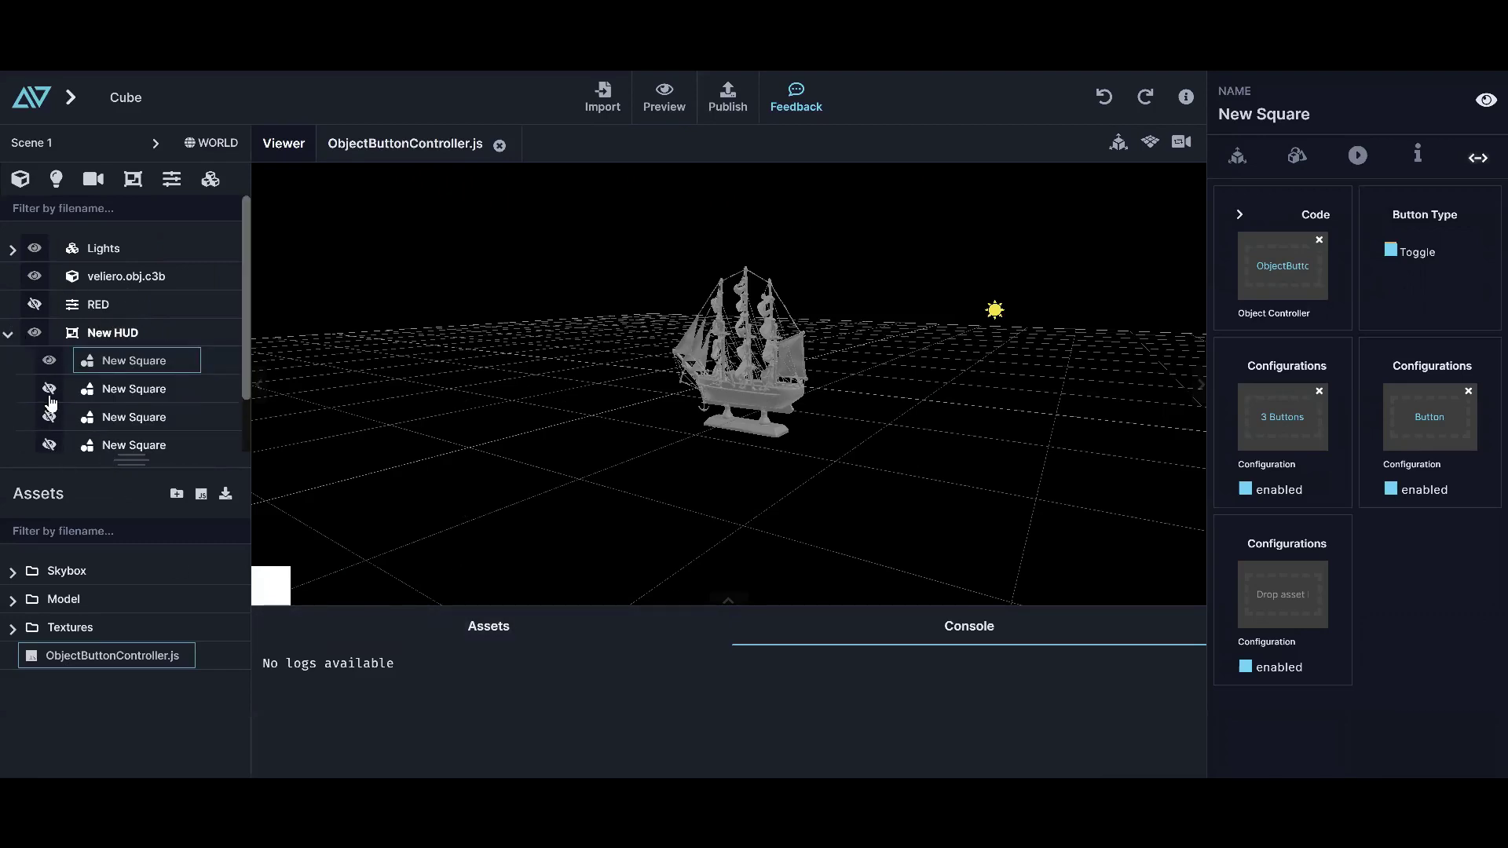
{"action": "left_click", "coordinate": [48, 390]}
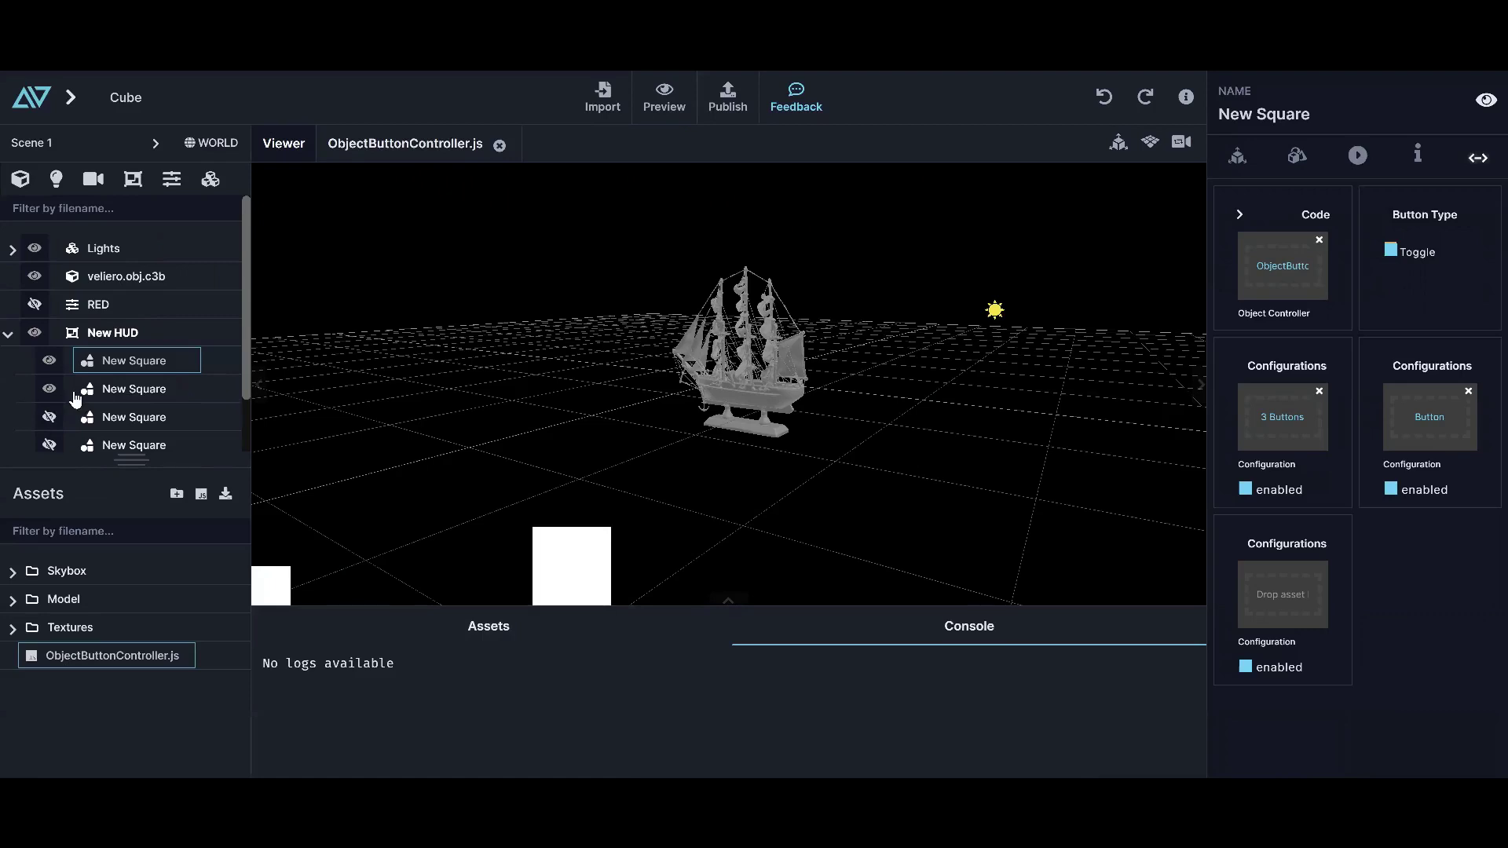
{"action": "left_click", "coordinate": [8, 334]}
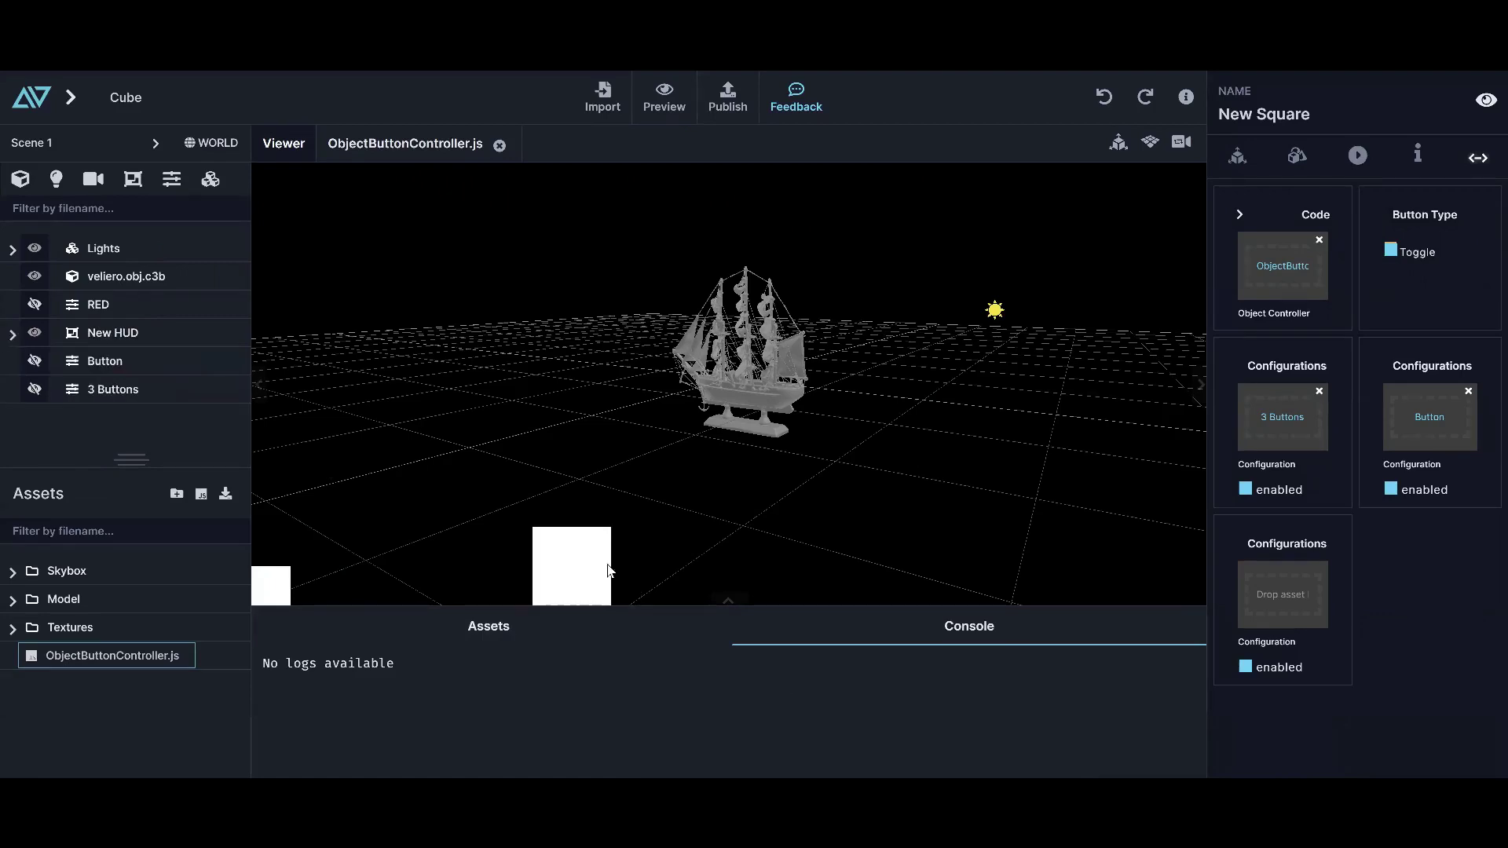
{"action": "left_click", "coordinate": [577, 571]}
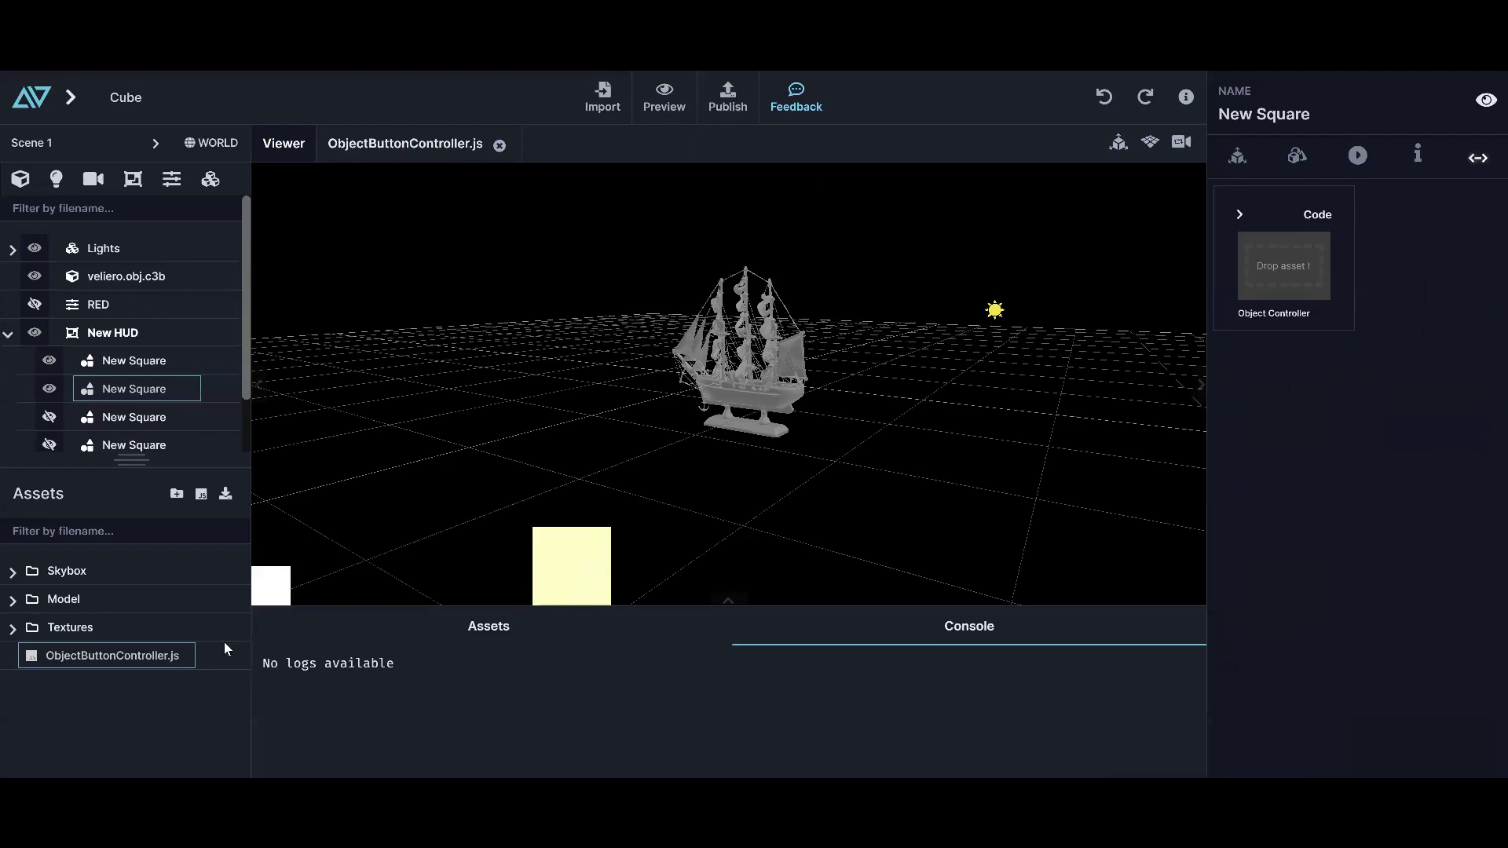
{"action": "left_click_drag", "start_coordinate": [115, 660], "coordinate": [1289, 274]}
{"action": "left_click", "coordinate": [9, 336]}
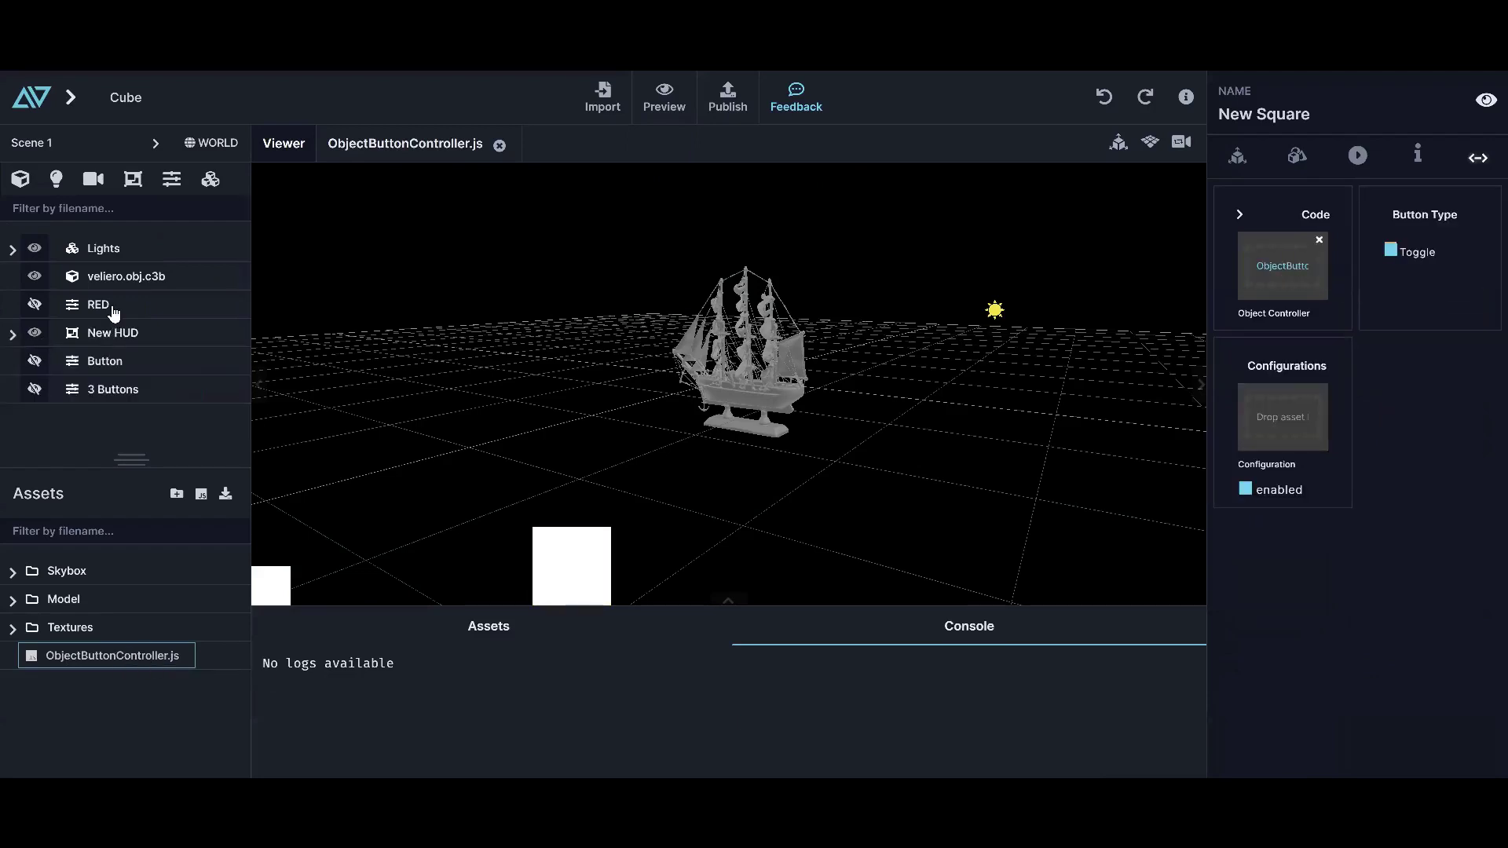
{"action": "left_click_drag", "start_coordinate": [92, 311], "coordinate": [1284, 416]}
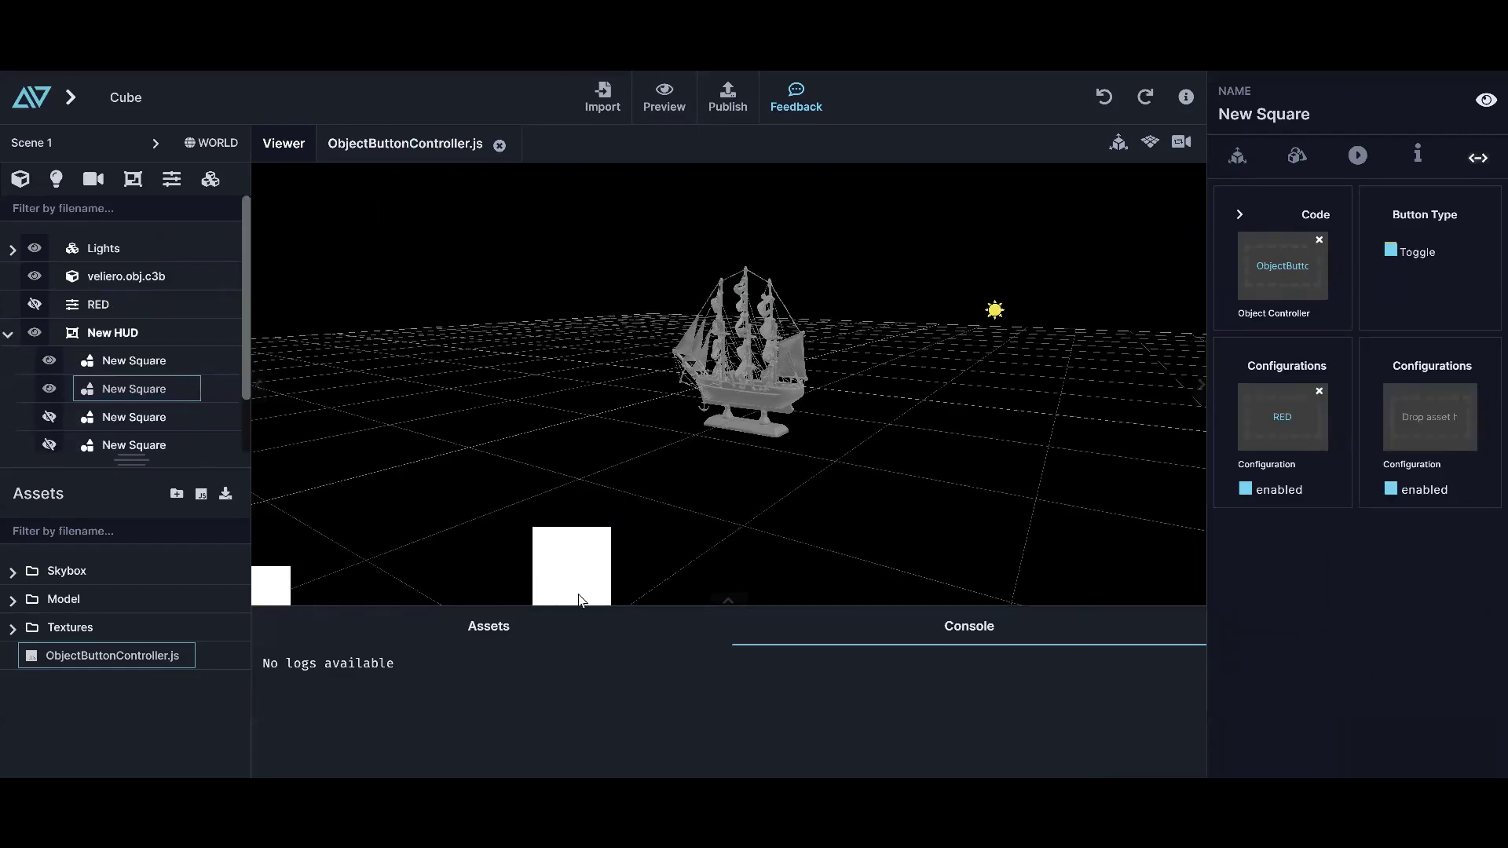
In the RED configuration, set the ambient color of the row's first square to red (255, 0, 0), and exit configuration mode
{"action": "left_click", "coordinate": [8, 336]}
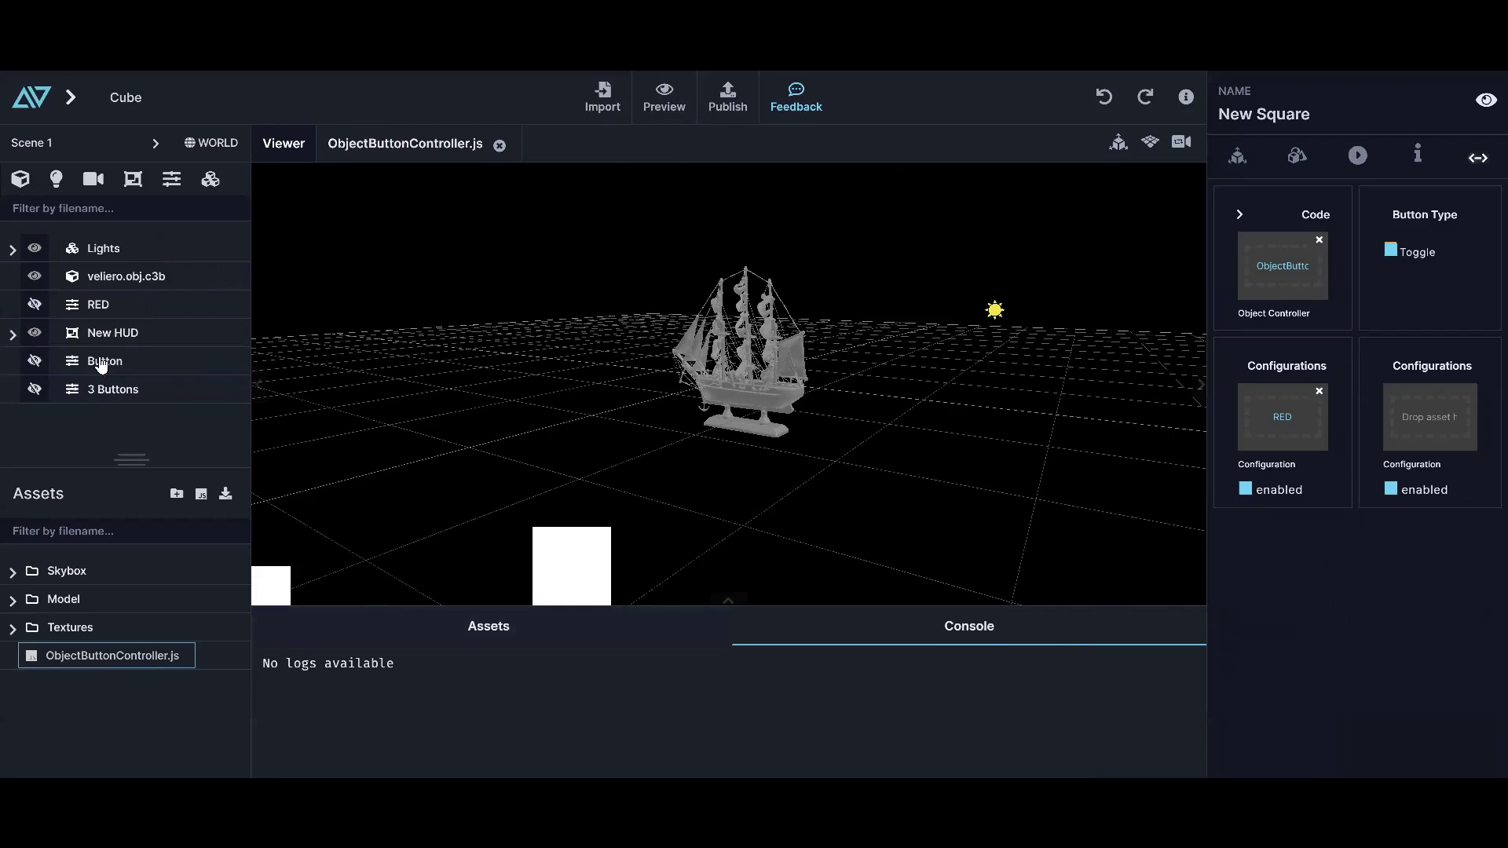
{"action": "left_click", "coordinate": [95, 308]}
{"action": "left_click", "coordinate": [1369, 249]}
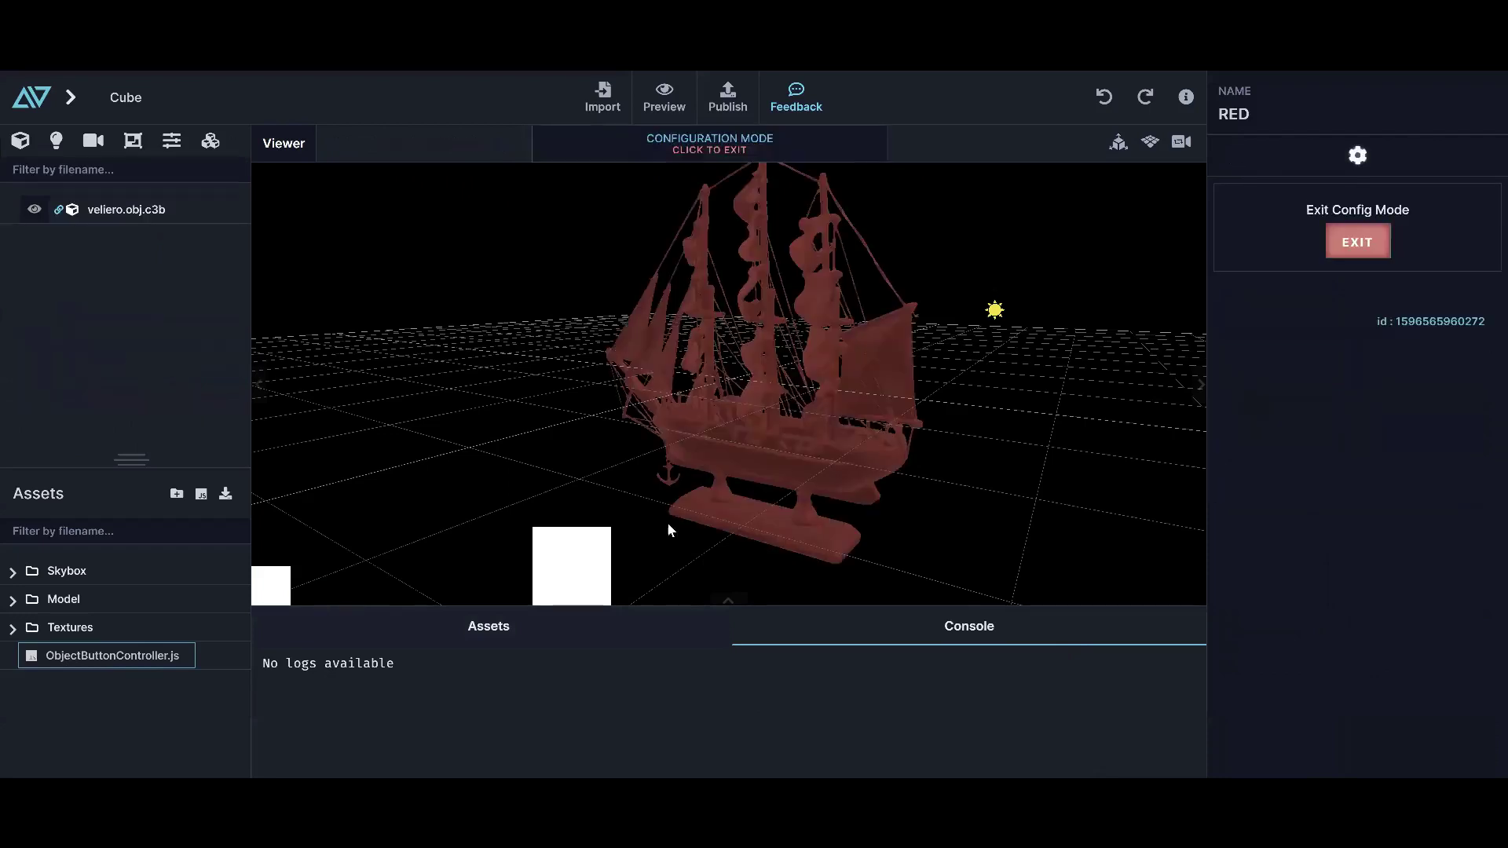
{"action": "left_click", "coordinate": [565, 573]}
{"action": "left_click", "coordinate": [1230, 281]}
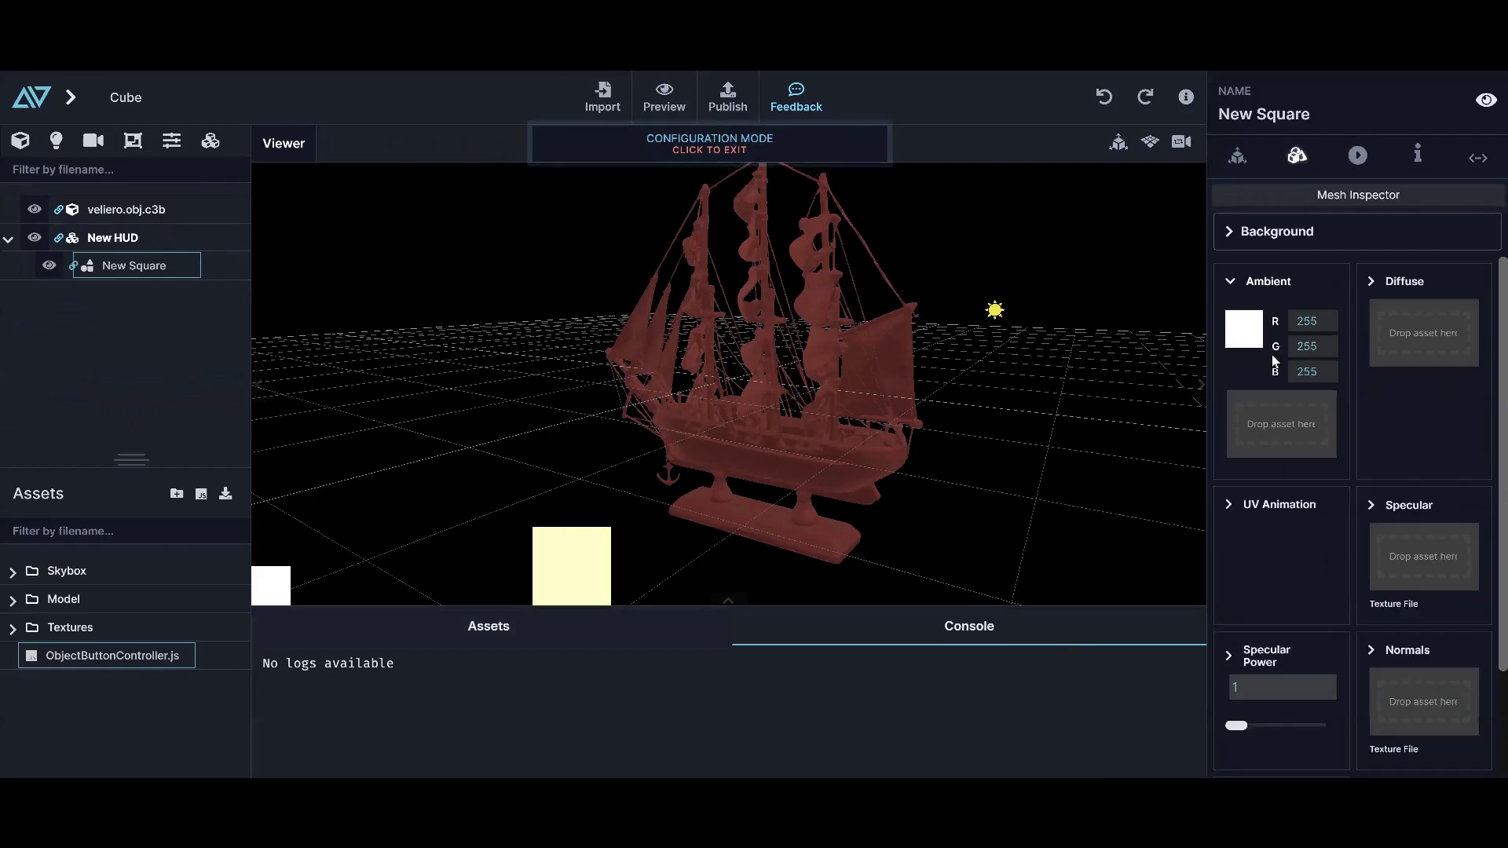
{"action": "left_click", "coordinate": [1244, 328]}
{"action": "left_click_drag", "start_coordinate": [1486, 328], "coordinate": [1486, 284]}
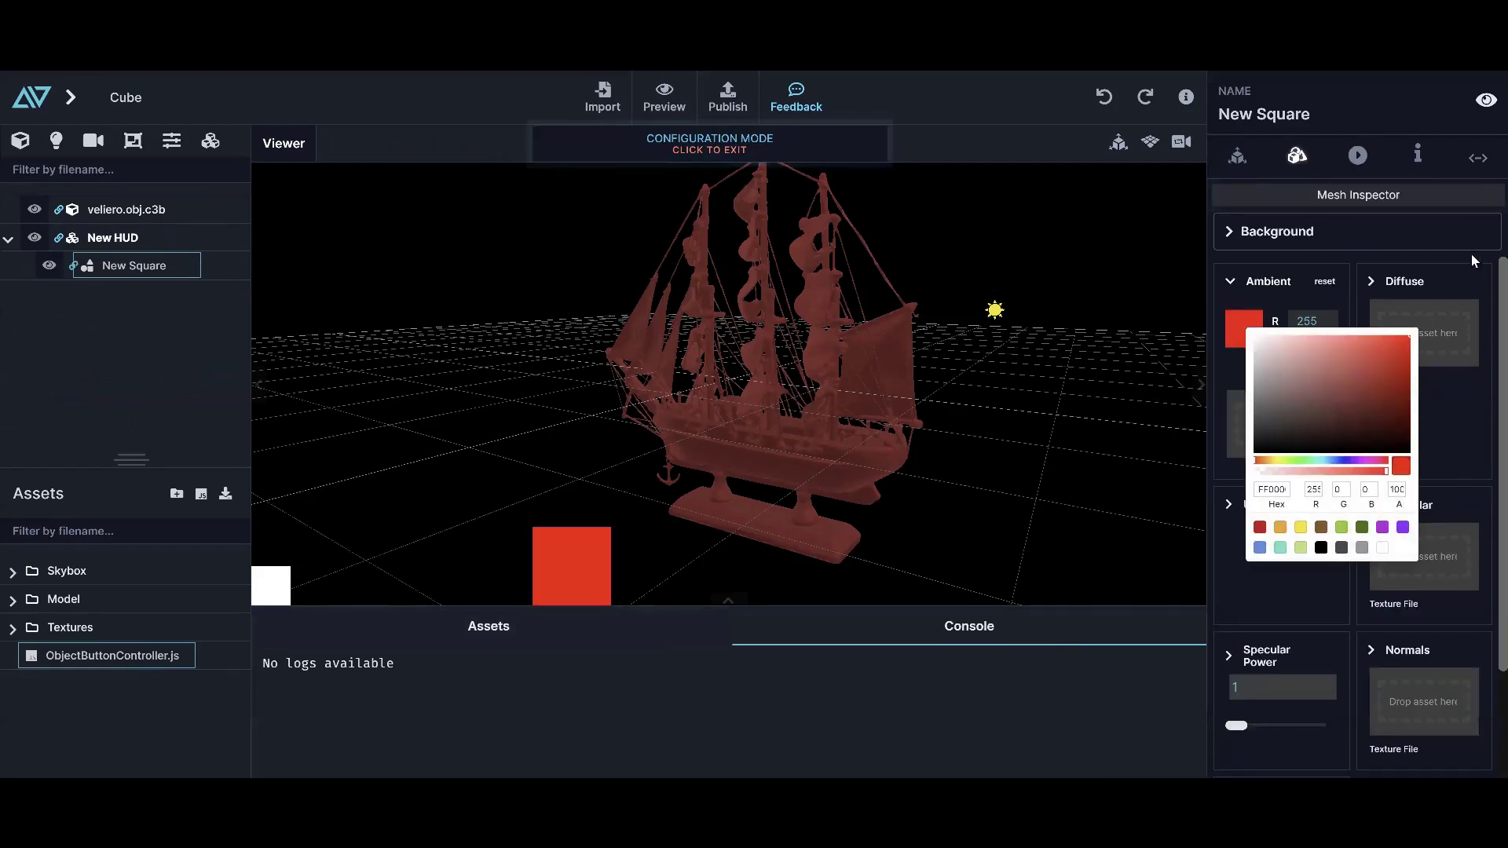
{"action": "left_click", "coordinate": [718, 140]}
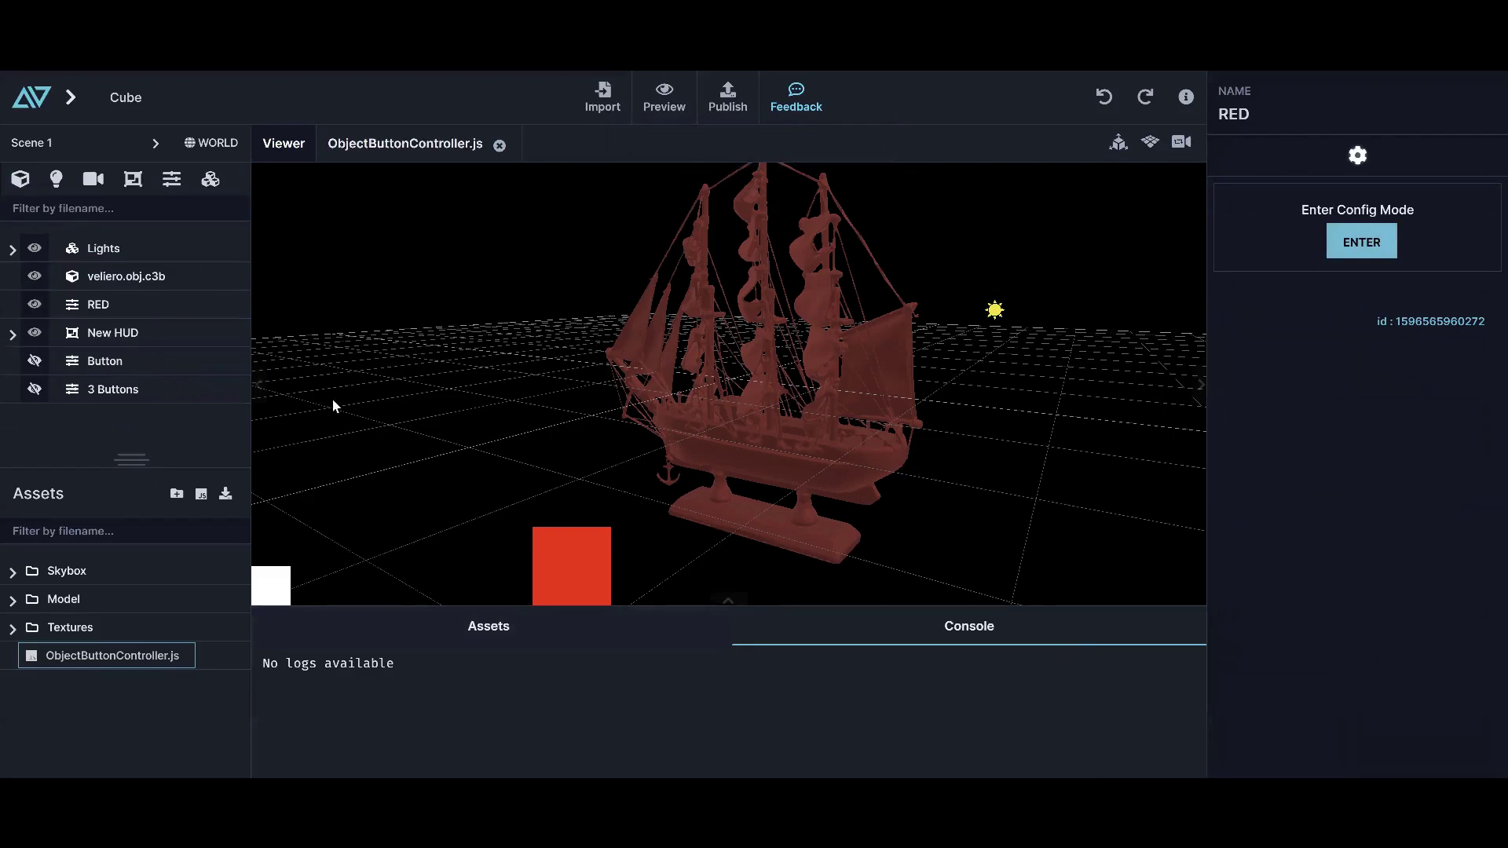
Turn off the RED configuration in the scene and hide the row's first square again
{"action": "left_click", "coordinate": [34, 303]}
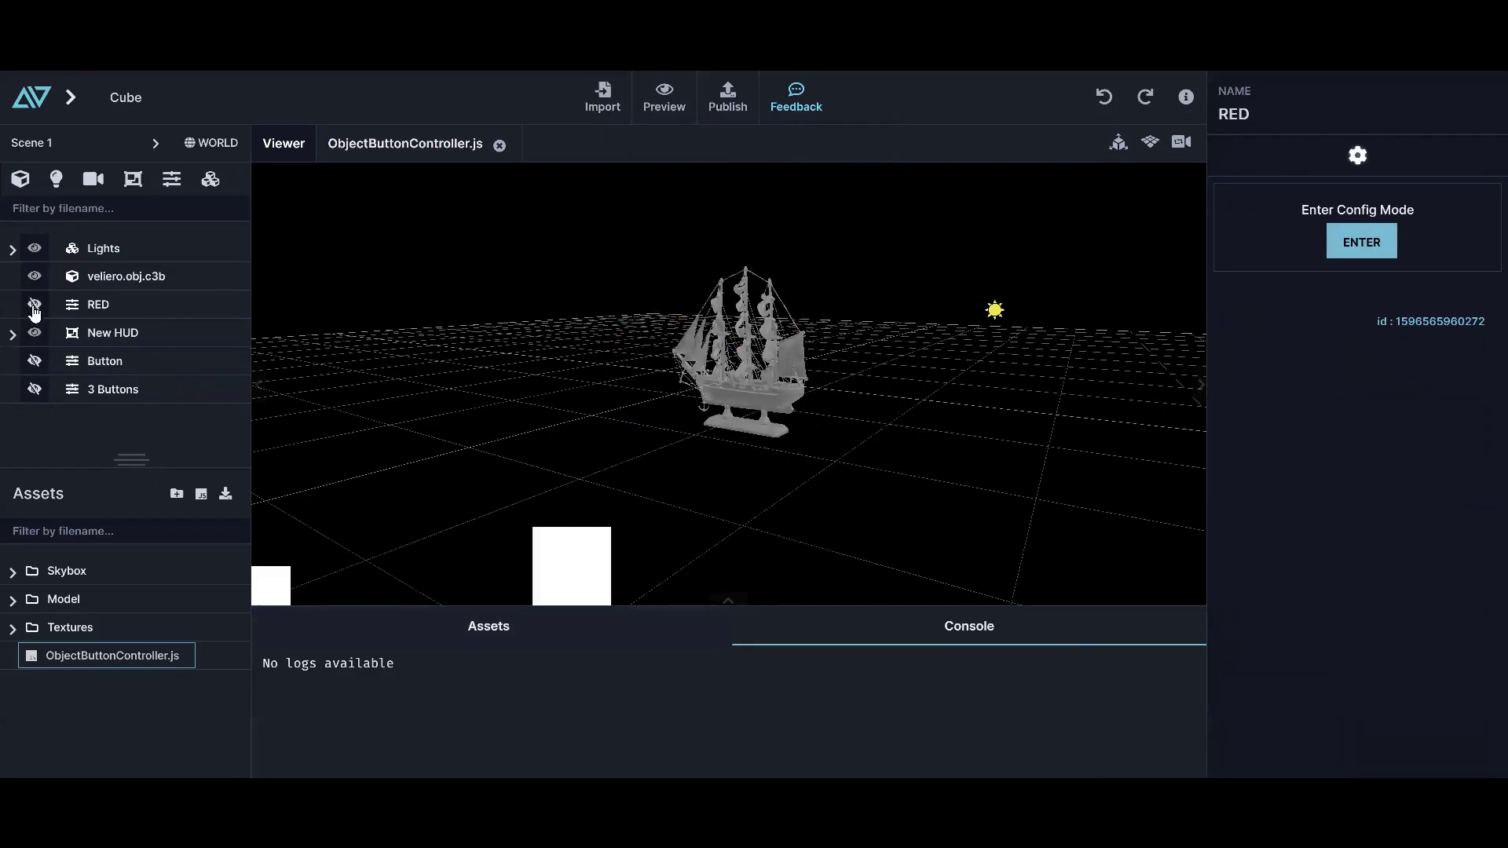
{"action": "left_click", "coordinate": [558, 555]}
{"action": "left_click", "coordinate": [49, 388]}
{"action": "left_click", "coordinate": [8, 332]}
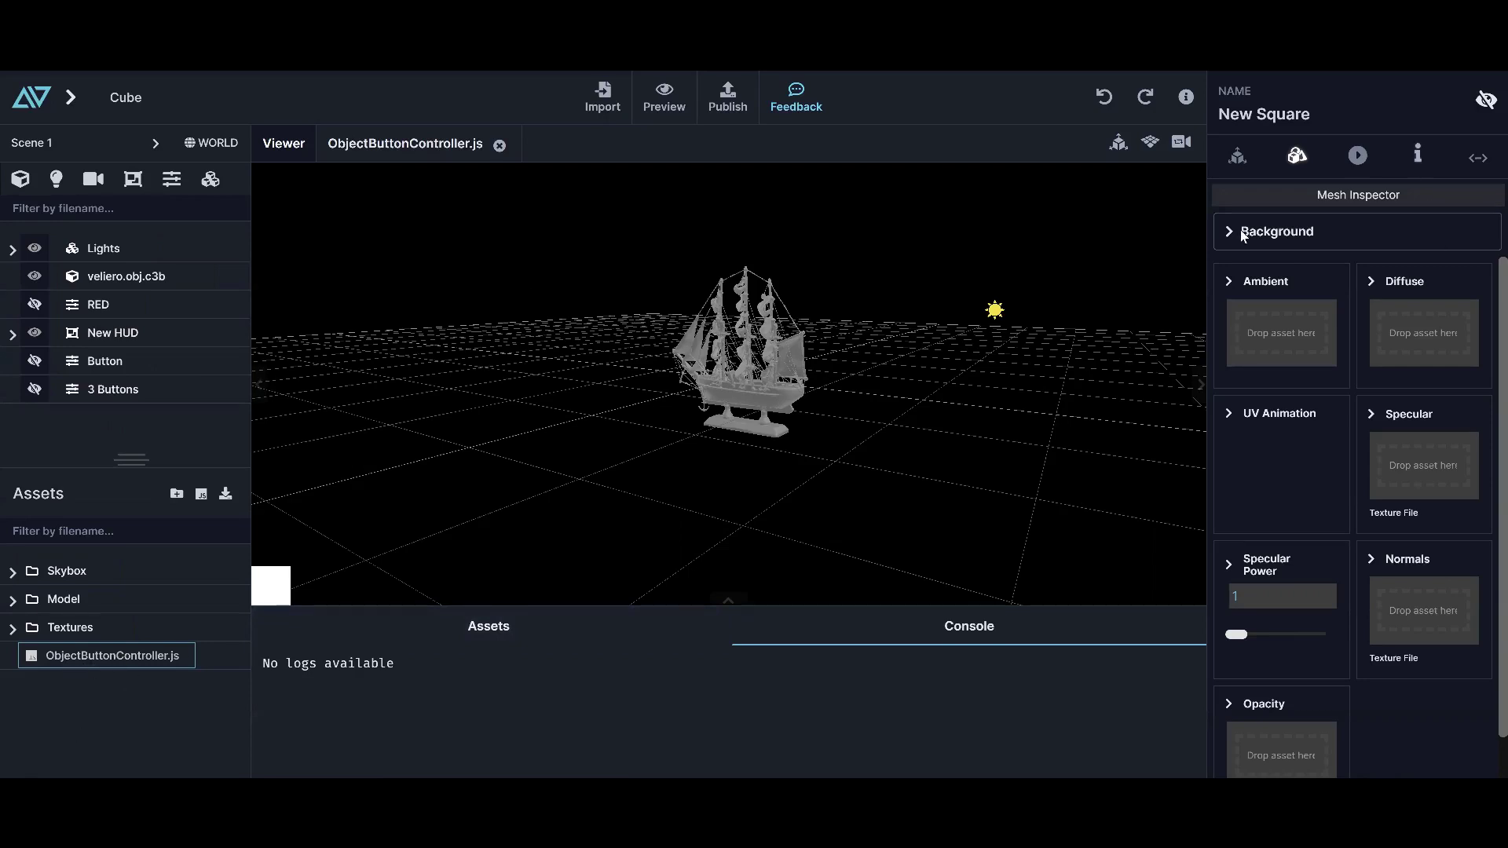
Check the controller and configuration assignments of the corner square and of the ship model
{"action": "left_click", "coordinate": [1486, 99]}
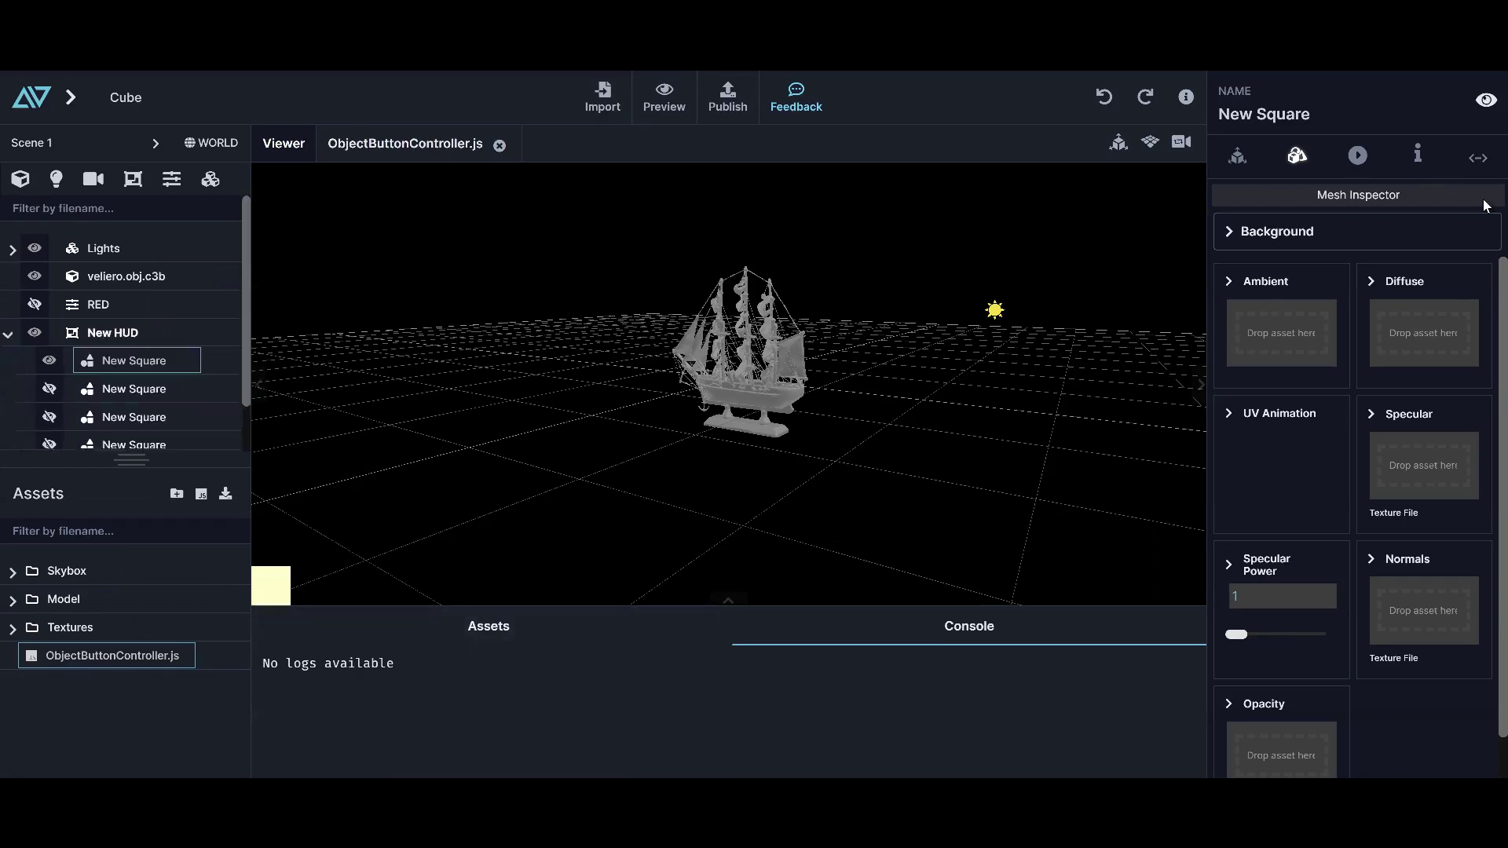
{"action": "left_click", "coordinate": [1464, 170]}
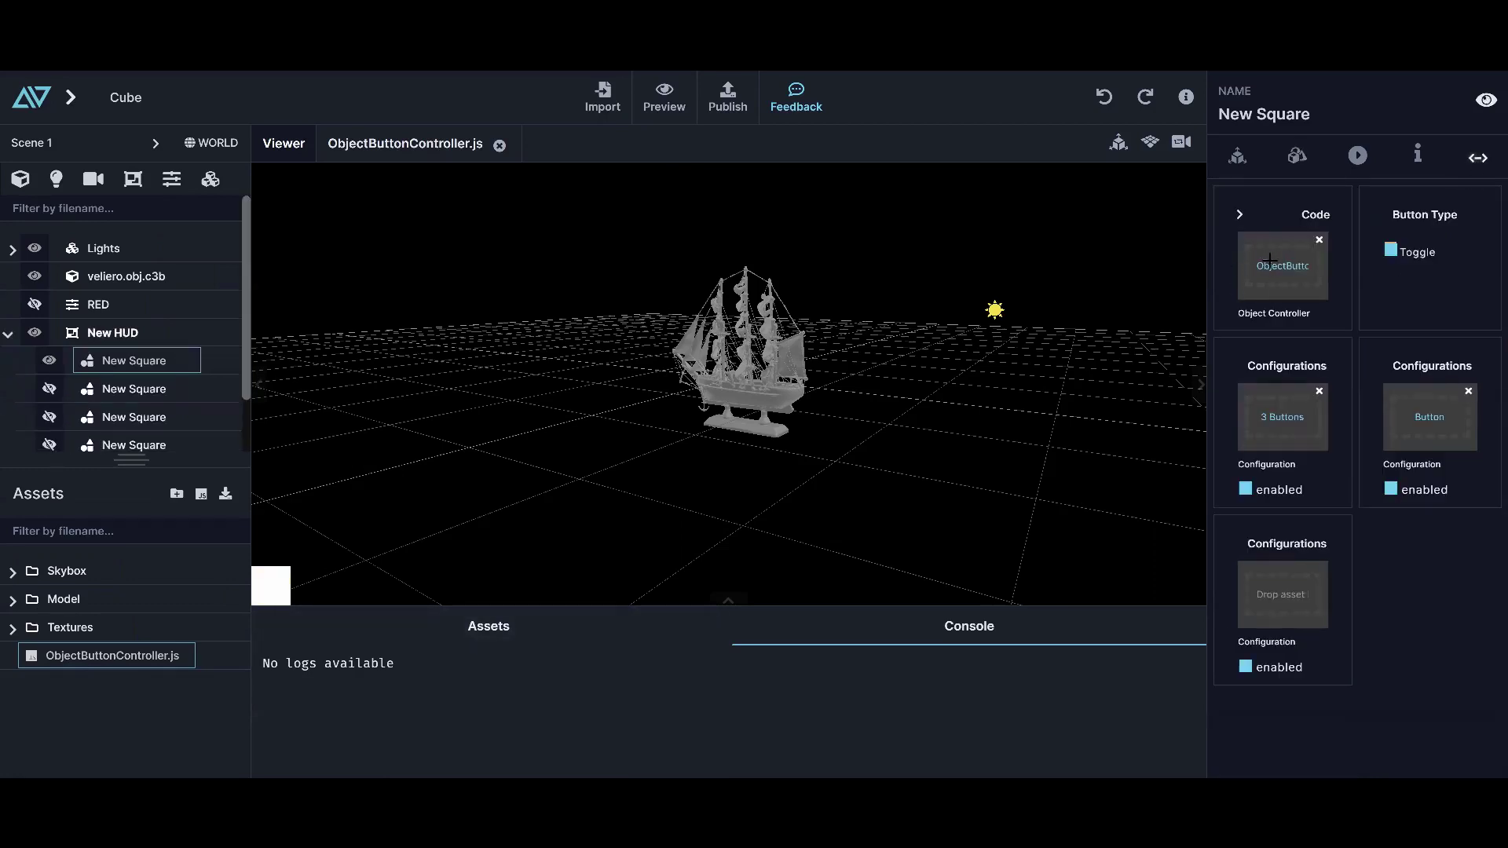
{"action": "left_click", "coordinate": [747, 388]}
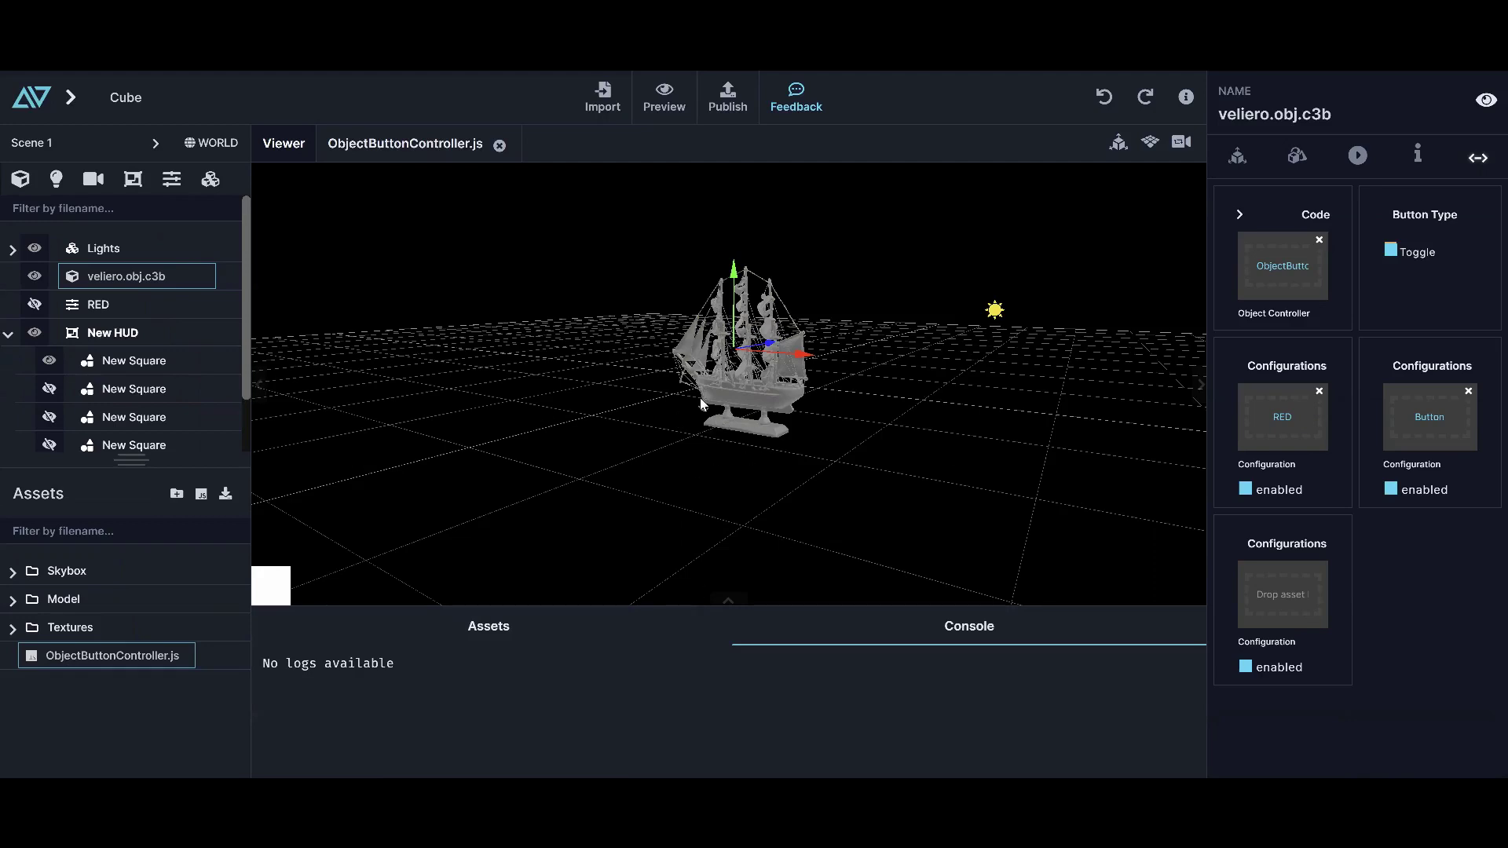
Preview the scene, toggle the row's first square several times, hide the row with the corner square, and exit the preview
{"action": "left_click", "coordinate": [664, 100]}
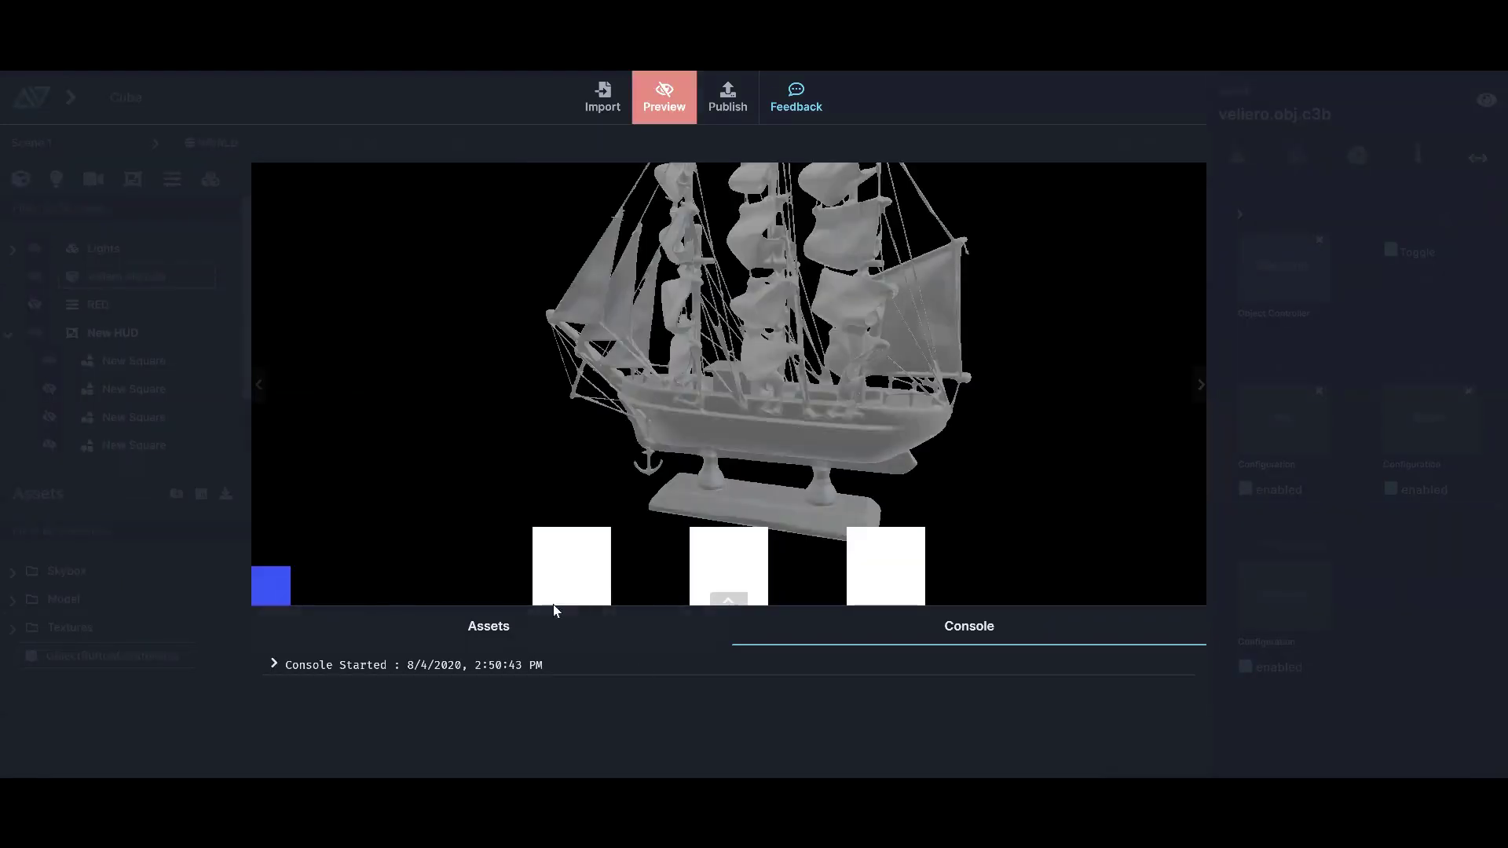
{"action": "left_click", "coordinate": [573, 562]}
{"action": "left_click", "coordinate": [574, 562]}
{"action": "left_click", "coordinate": [573, 563]}
{"action": "left_click", "coordinate": [573, 562]}
{"action": "left_click", "coordinate": [278, 580]}
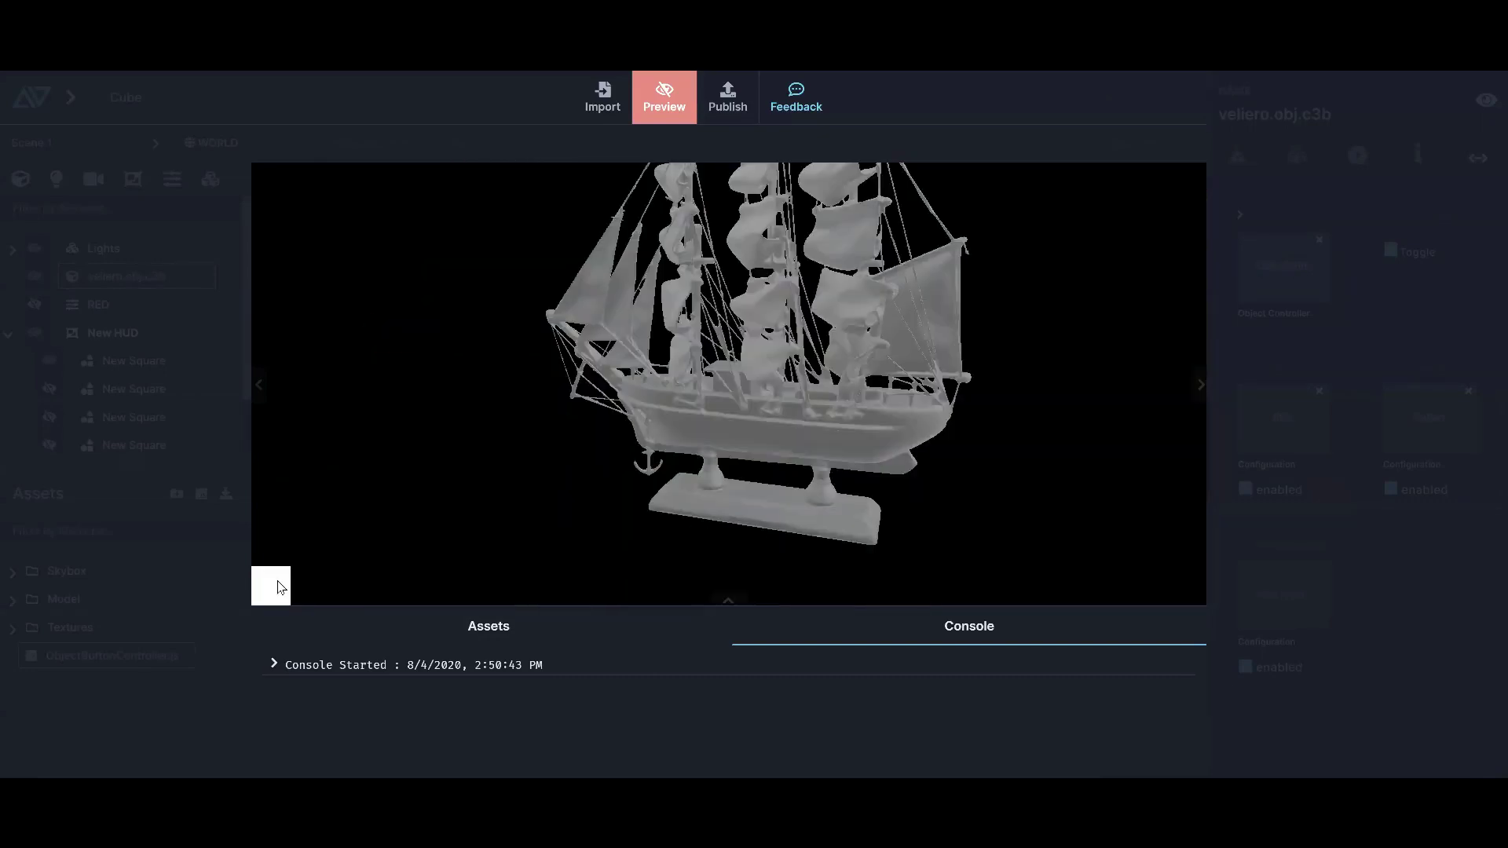
{"action": "left_click", "coordinate": [647, 113]}
{"action": "mouse_move", "coordinate": [548, 422]}
{"action": "left_mouse_down"}
{"action": "mouse_move", "coordinate": [969, 431]}
{"action": "mouse_move", "coordinate": [574, 422]}
{"action": "left_mouse_up"}
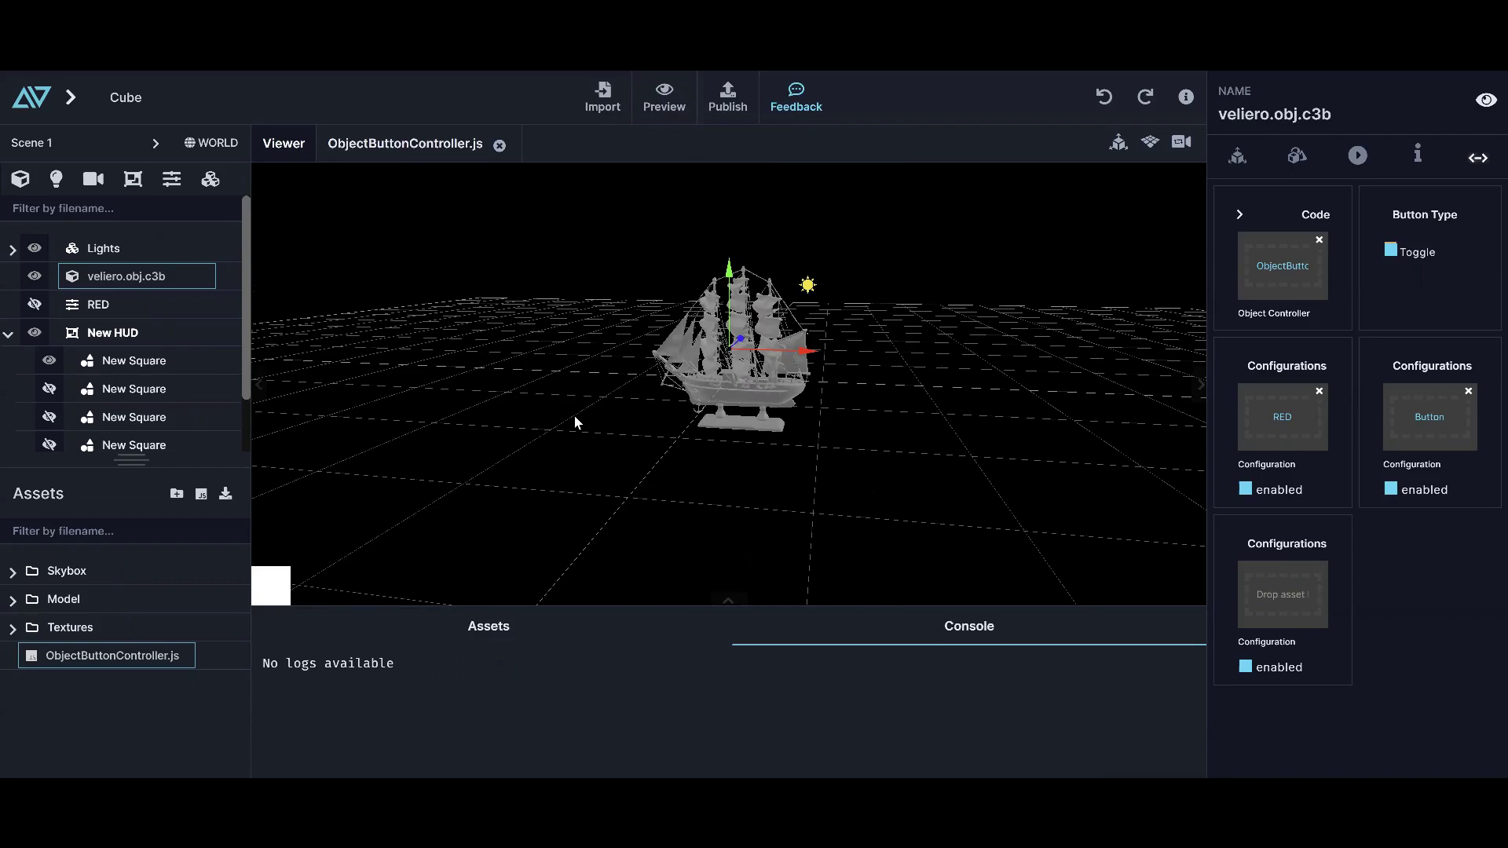
Turn off the Toggle button type on the corner square's controller
{"action": "left_click", "coordinate": [8, 334]}
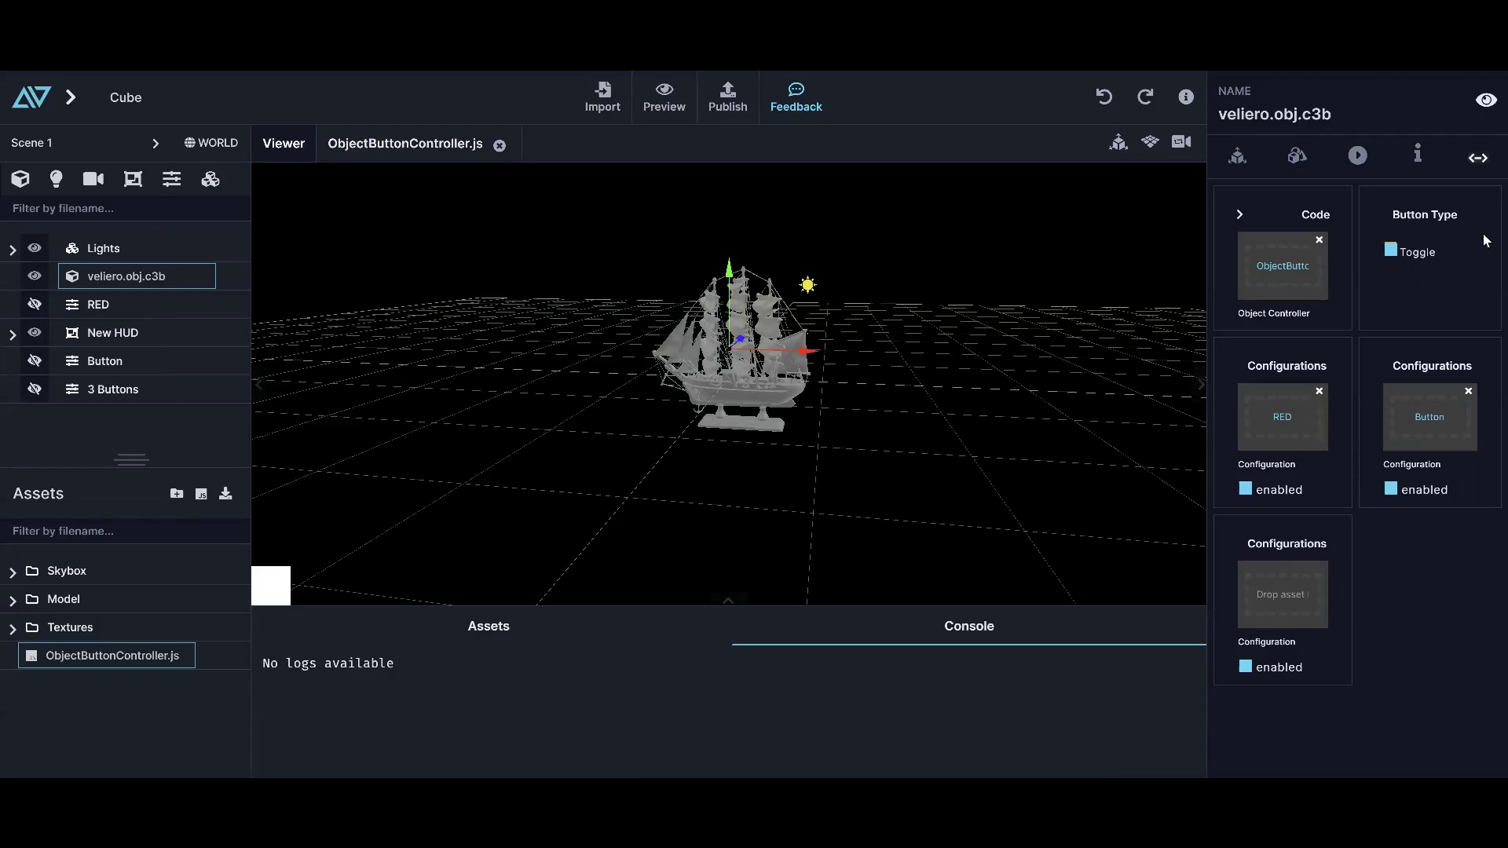
{"action": "left_click", "coordinate": [1394, 250]}
{"action": "left_click", "coordinate": [1389, 250]}
{"action": "left_click", "coordinate": [270, 588]}
{"action": "left_click", "coordinate": [1390, 248]}
Preview the scene to test the corner square without Toggle alongside the row's first square, and exit the preview
{"action": "left_click", "coordinate": [661, 98]}
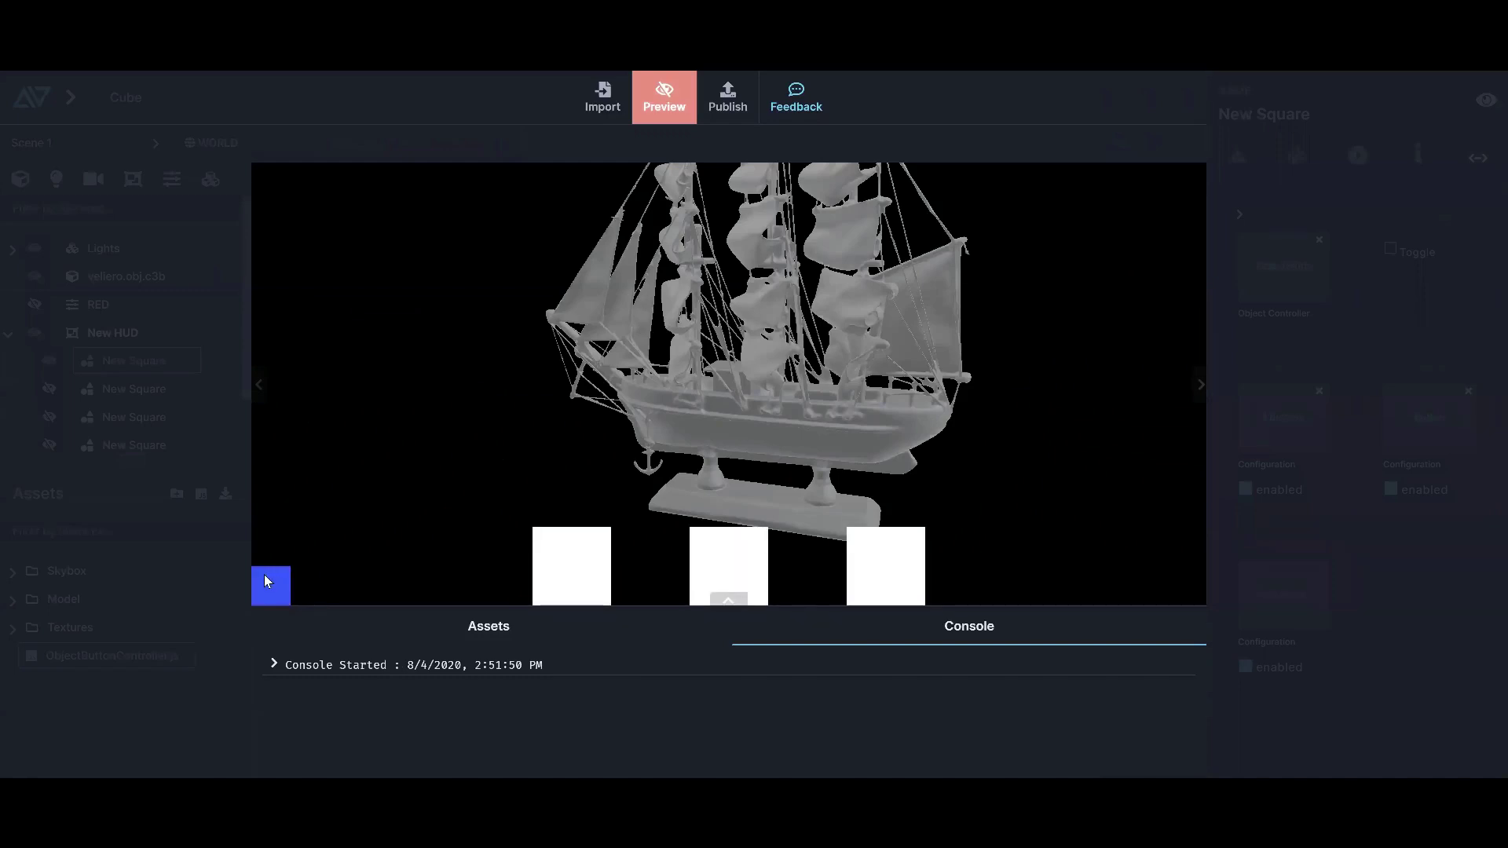
{"action": "left_click", "coordinate": [570, 559]}
{"action": "left_click", "coordinate": [570, 560]}
{"action": "left_click", "coordinate": [571, 561]}
{"action": "left_click", "coordinate": [571, 561]}
{"action": "left_click", "coordinate": [263, 585]}
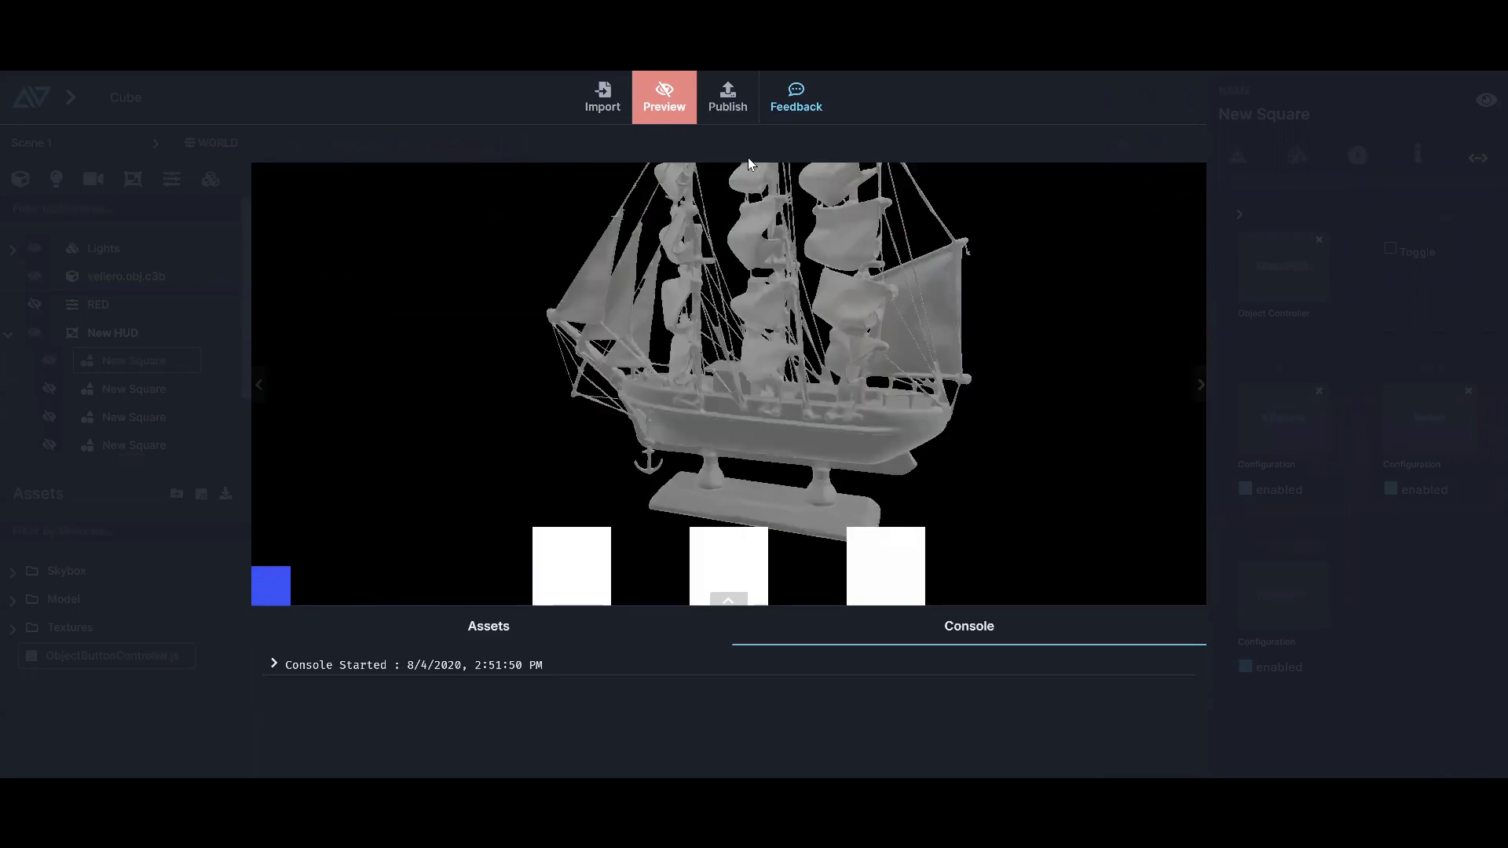
{"action": "left_click", "coordinate": [665, 100]}
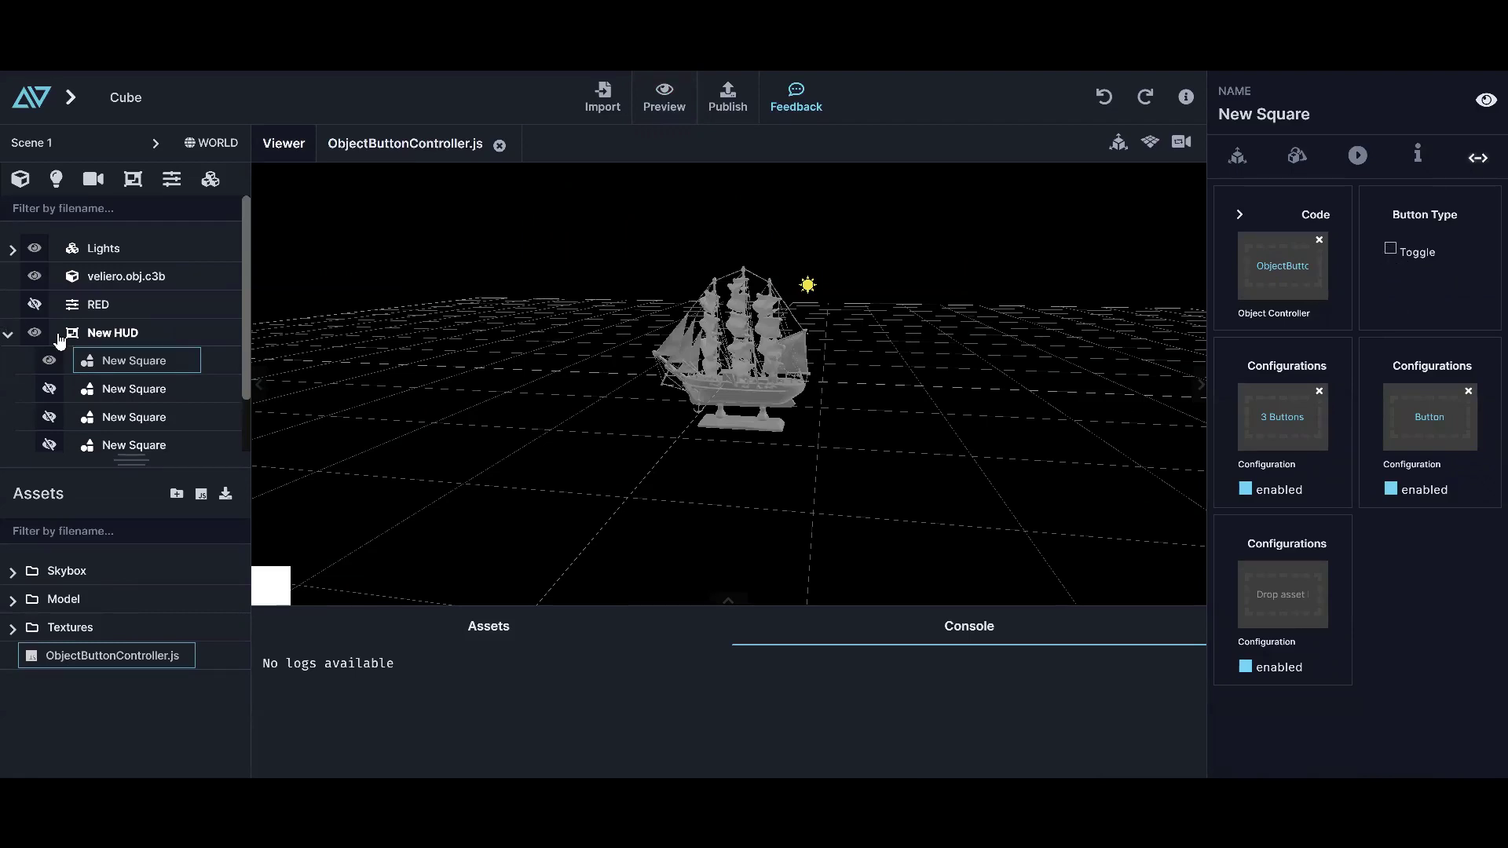
Turn the Toggle button type back on for the corner square
{"action": "left_click", "coordinate": [10, 336]}
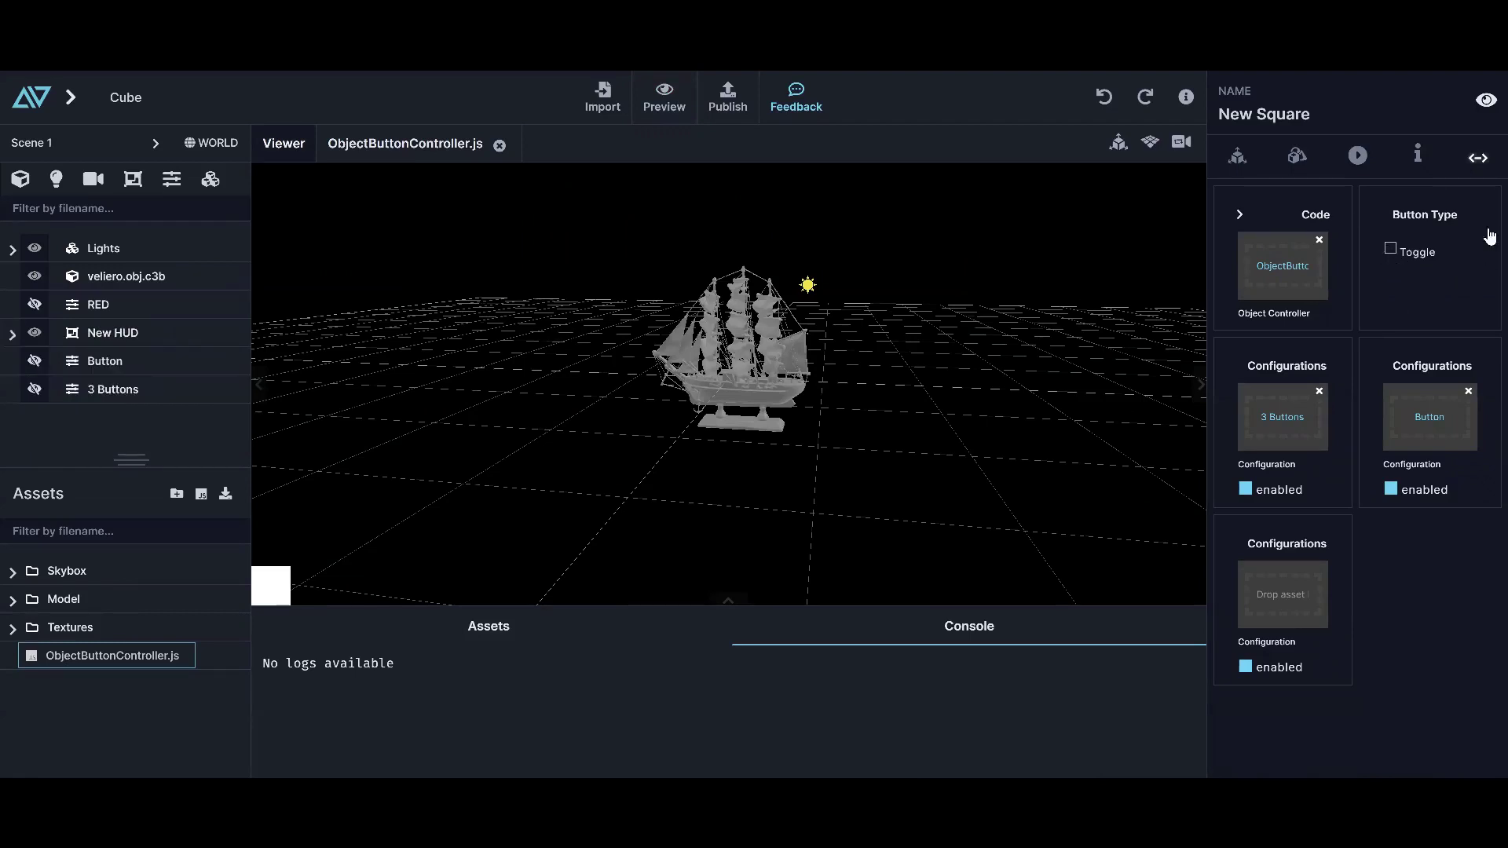
{"action": "left_click", "coordinate": [1390, 252]}
{"action": "left_click", "coordinate": [201, 498]}
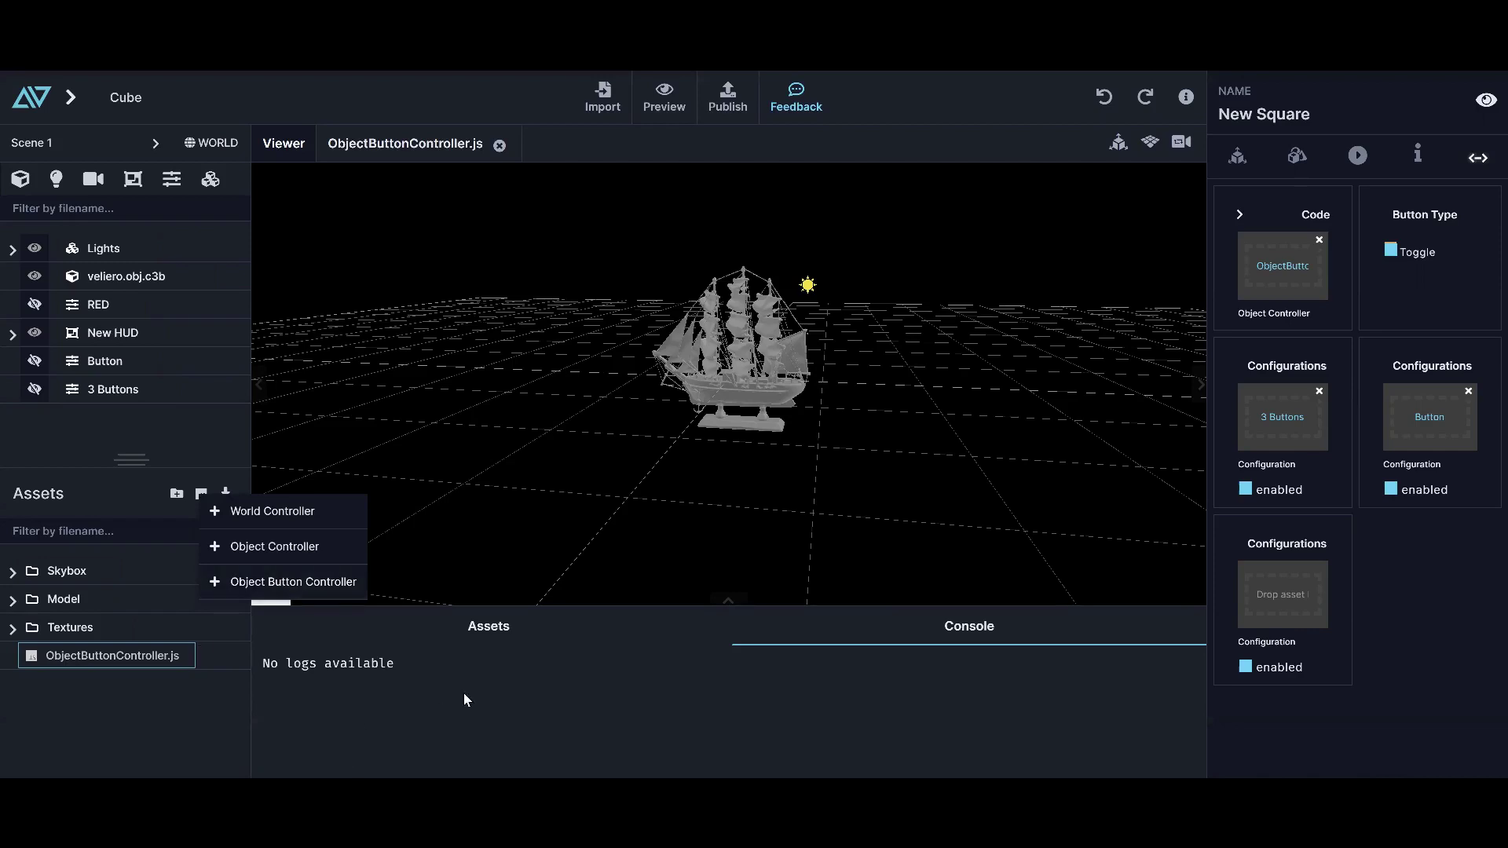
{"action": "left_click", "coordinate": [525, 633]}
{"action": "left_click", "coordinate": [973, 636]}
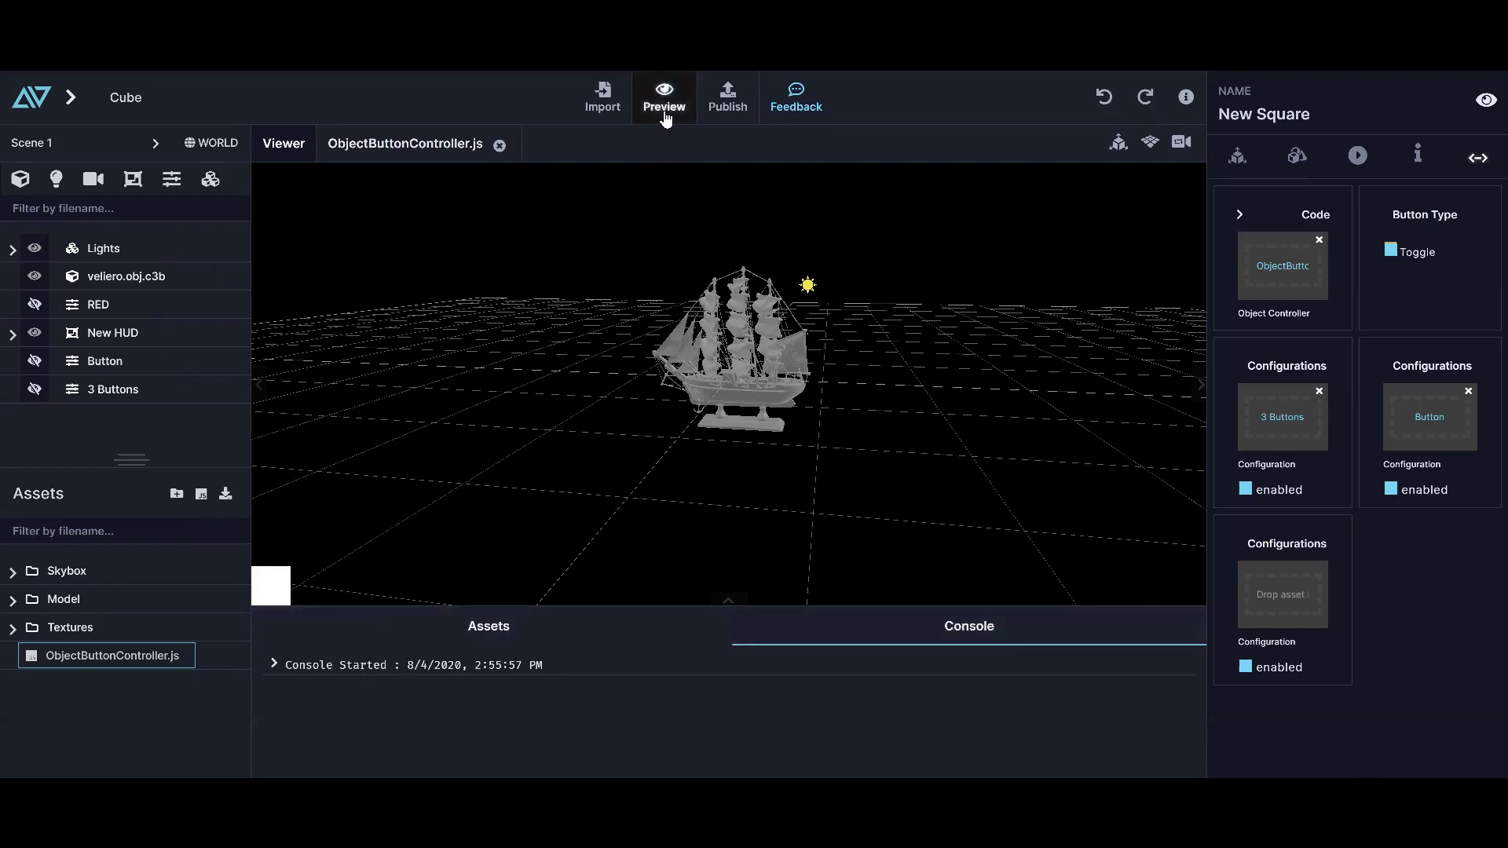
{"action": "left_click", "coordinate": [515, 626]}
{"action": "left_click", "coordinate": [959, 631]}
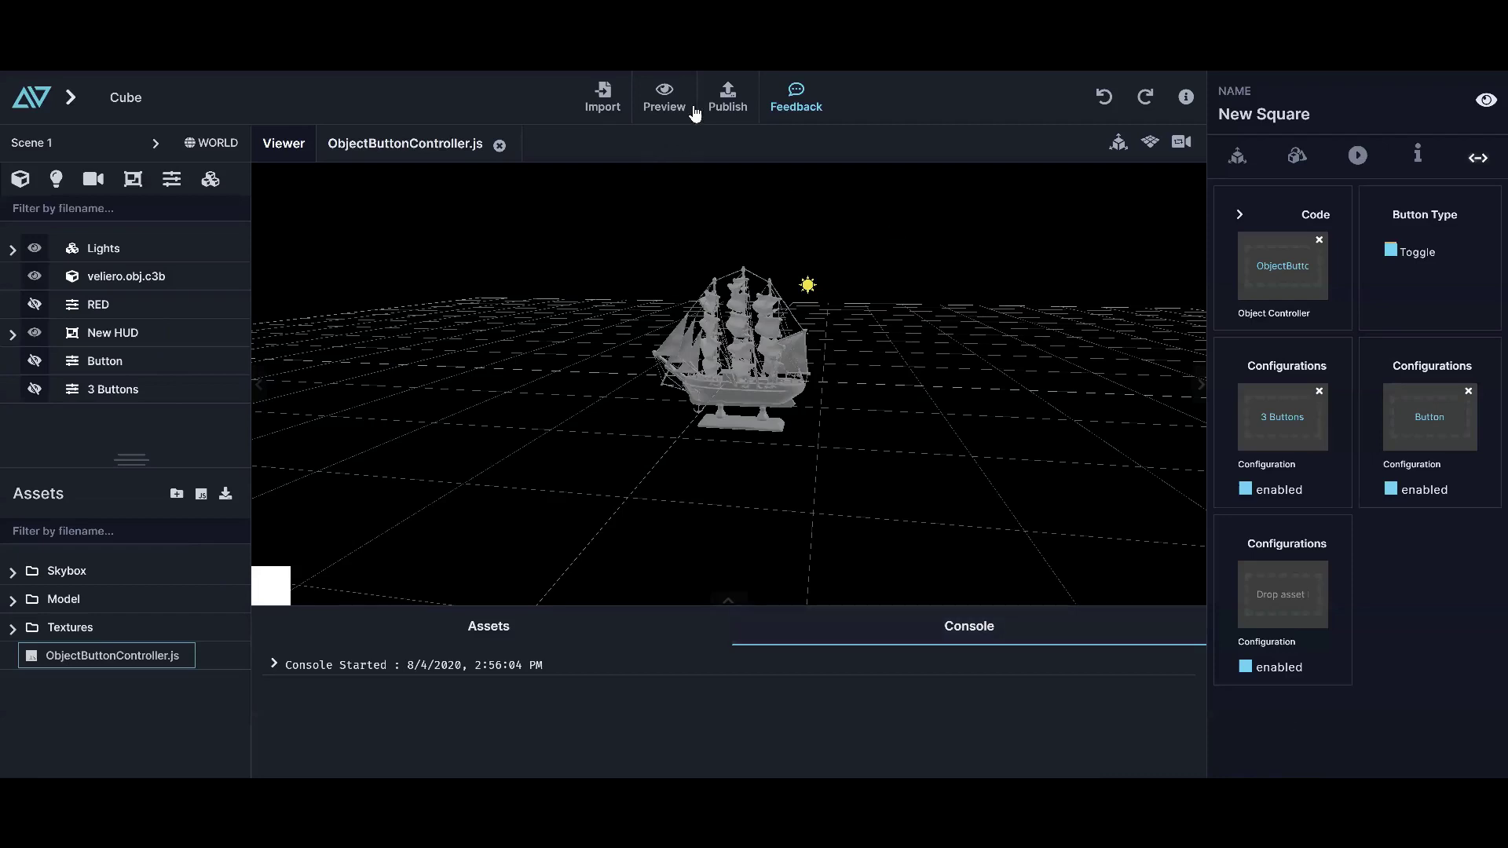
Preview the scene, reveal the row with the corner square, and toggle the row's first square on and off
{"action": "left_click", "coordinate": [663, 98]}
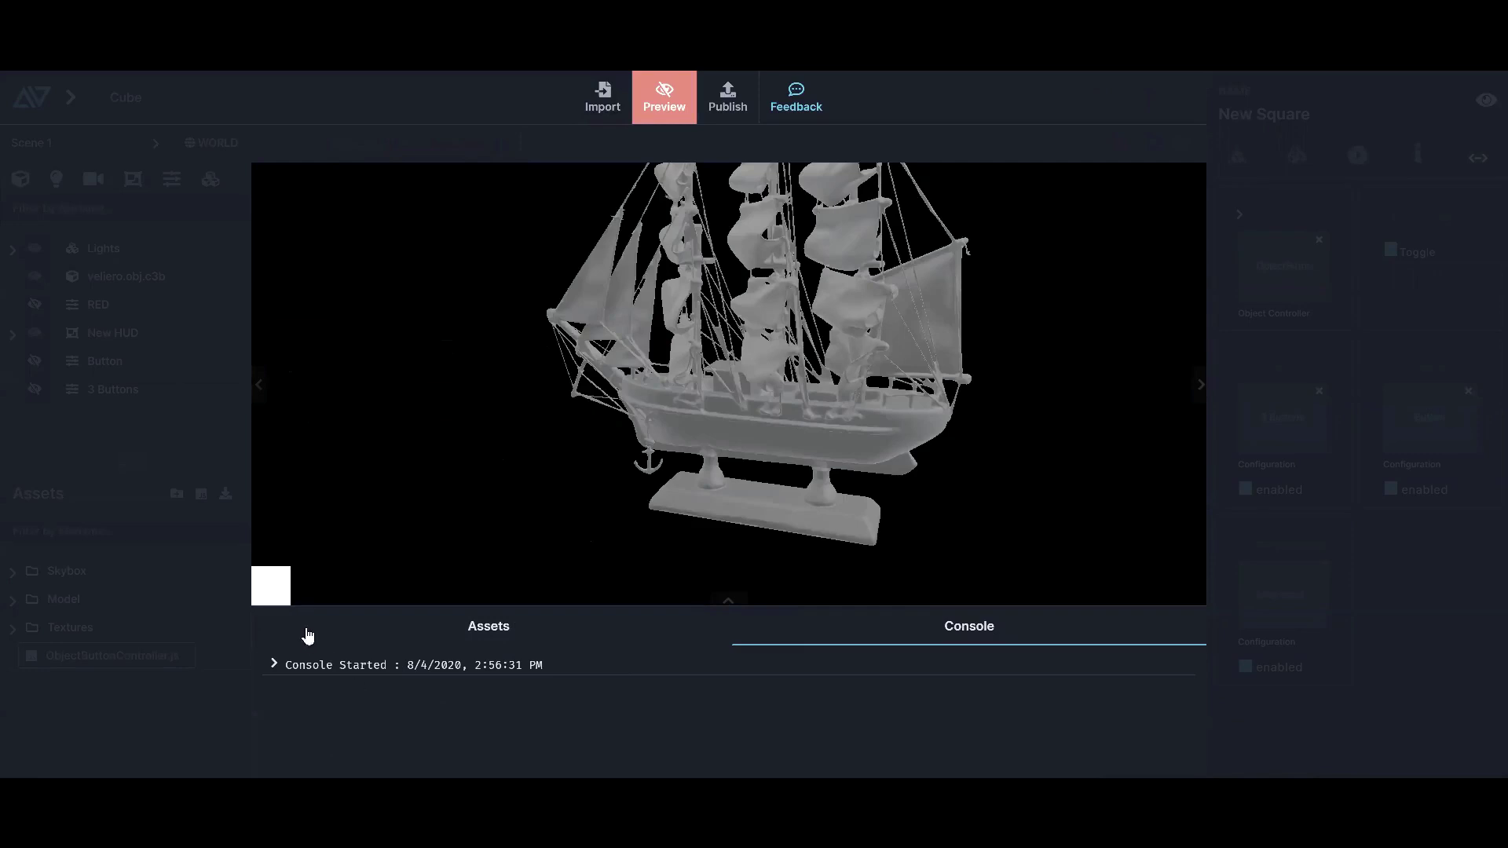
{"action": "left_click", "coordinate": [279, 593]}
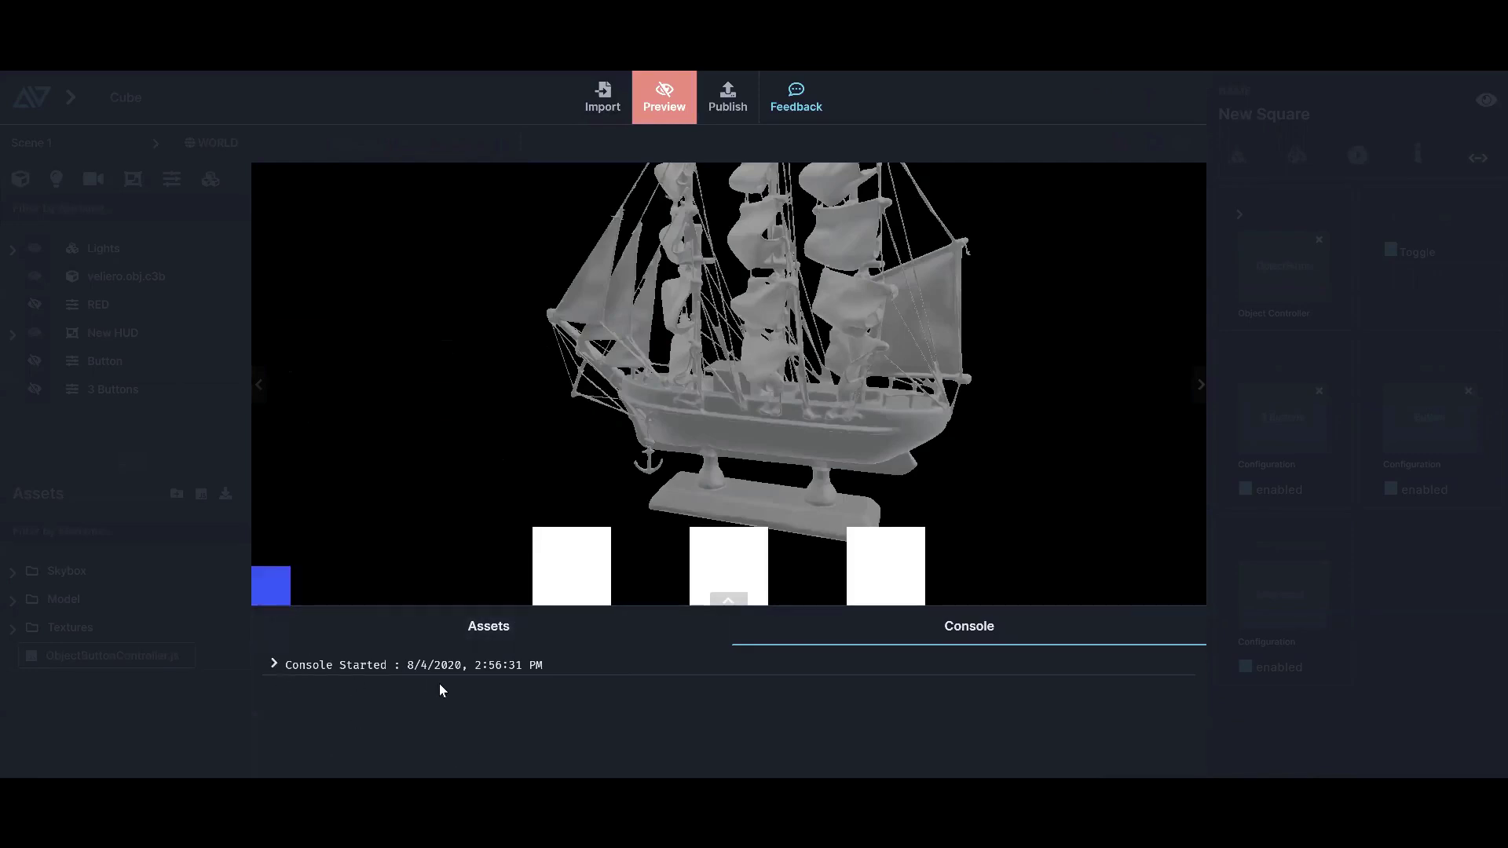
{"action": "left_click", "coordinate": [581, 559]}
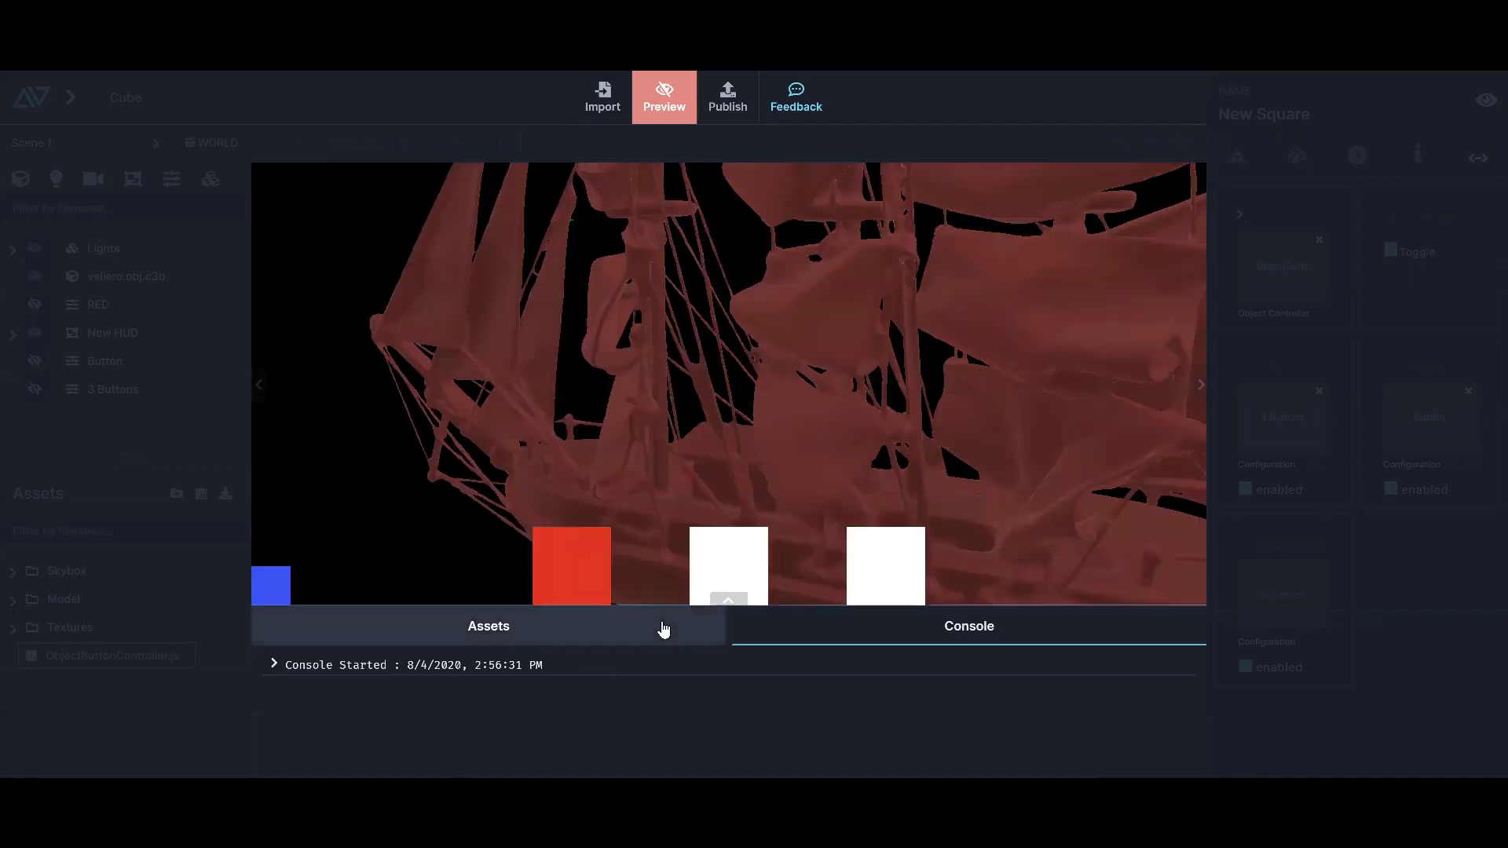
{"action": "left_click", "coordinate": [558, 567]}
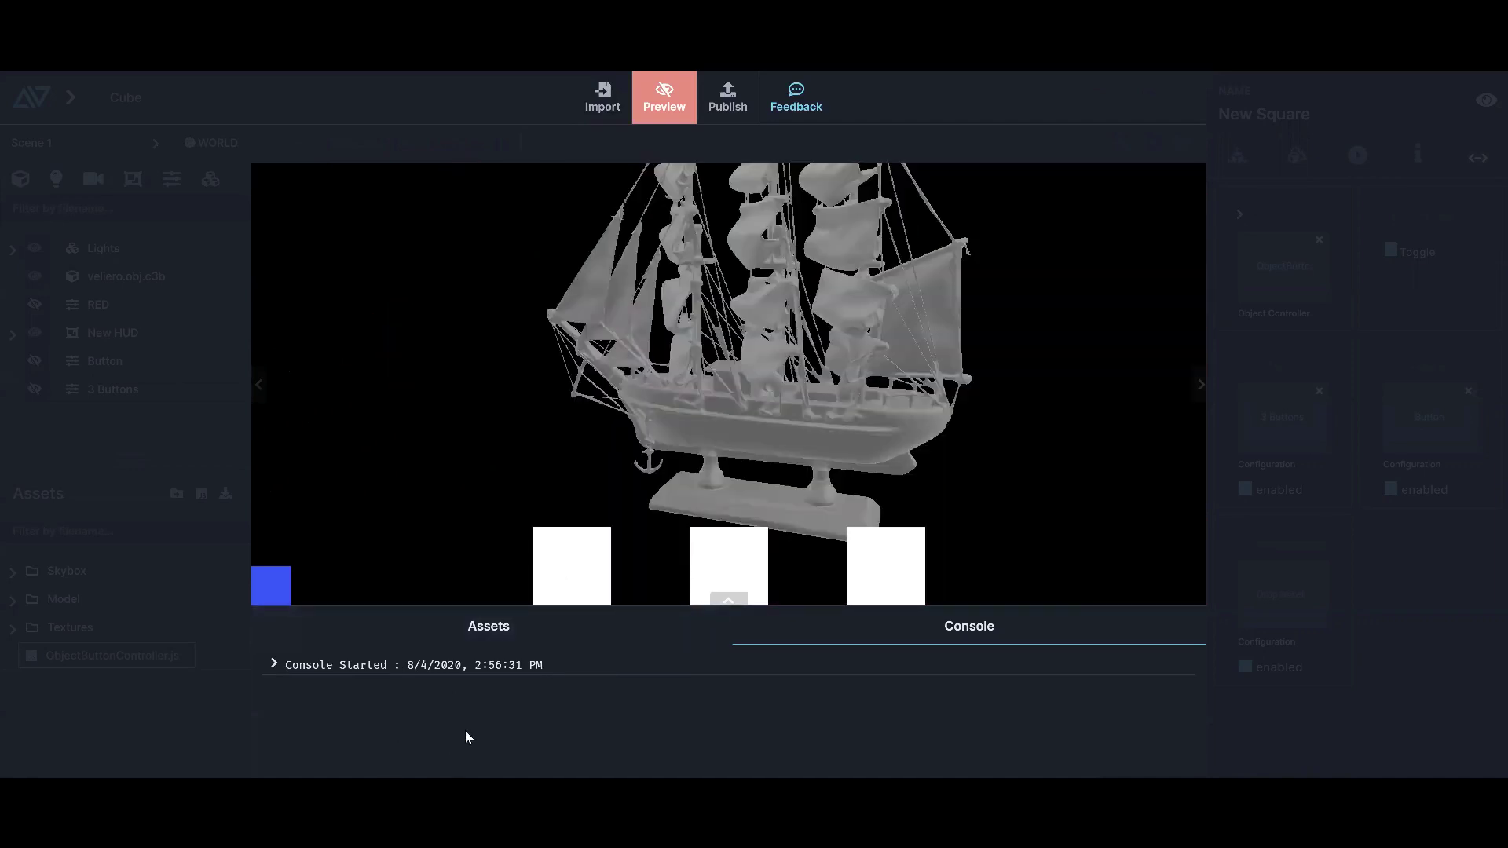
Resize the console area below the preview and switch on the row's first square again
{"action": "left_click", "coordinate": [728, 601]}
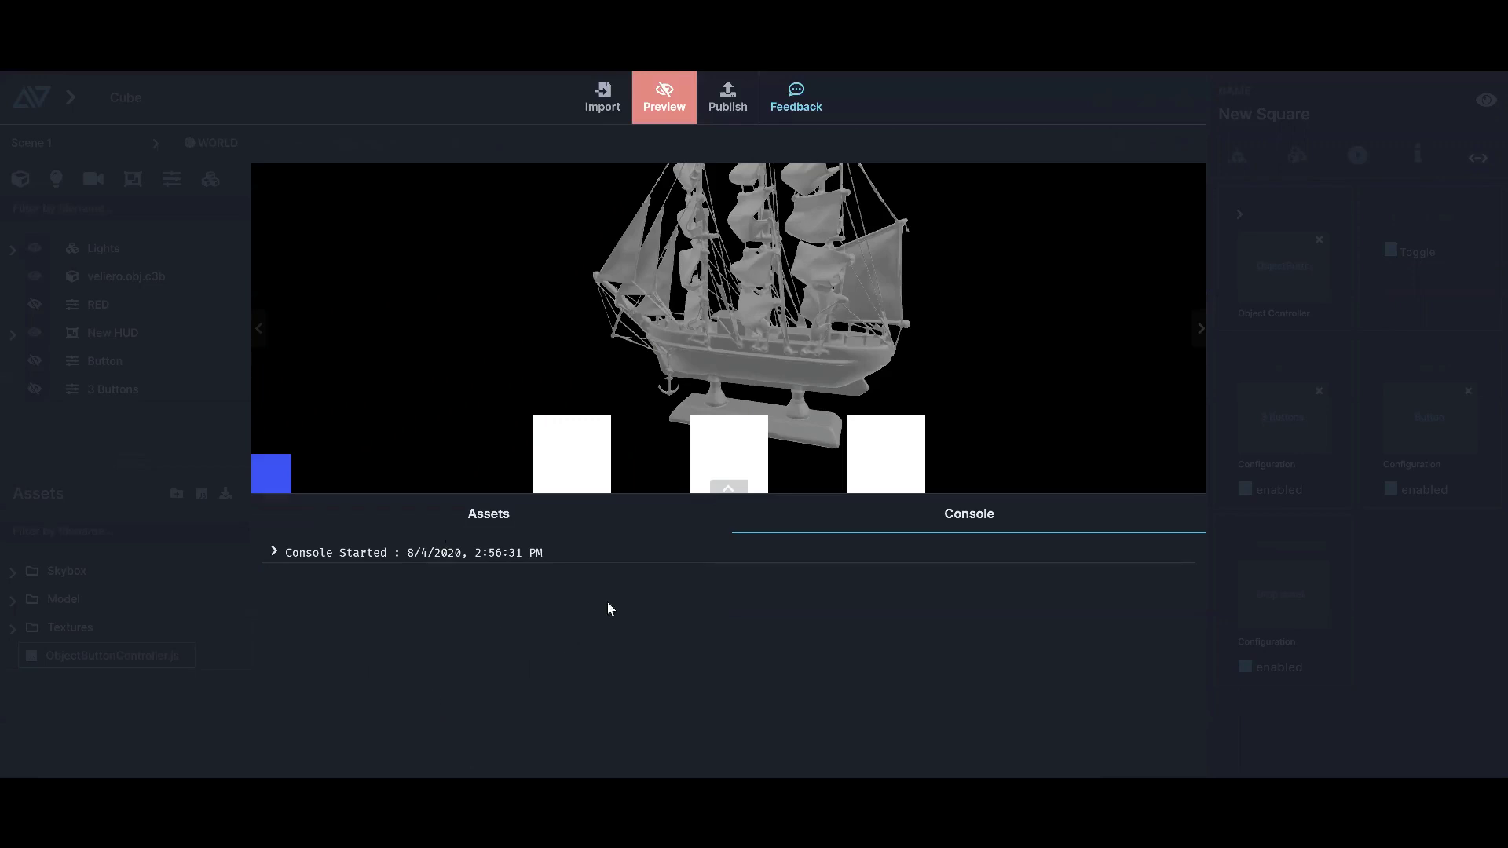
{"action": "left_click", "coordinate": [731, 481]}
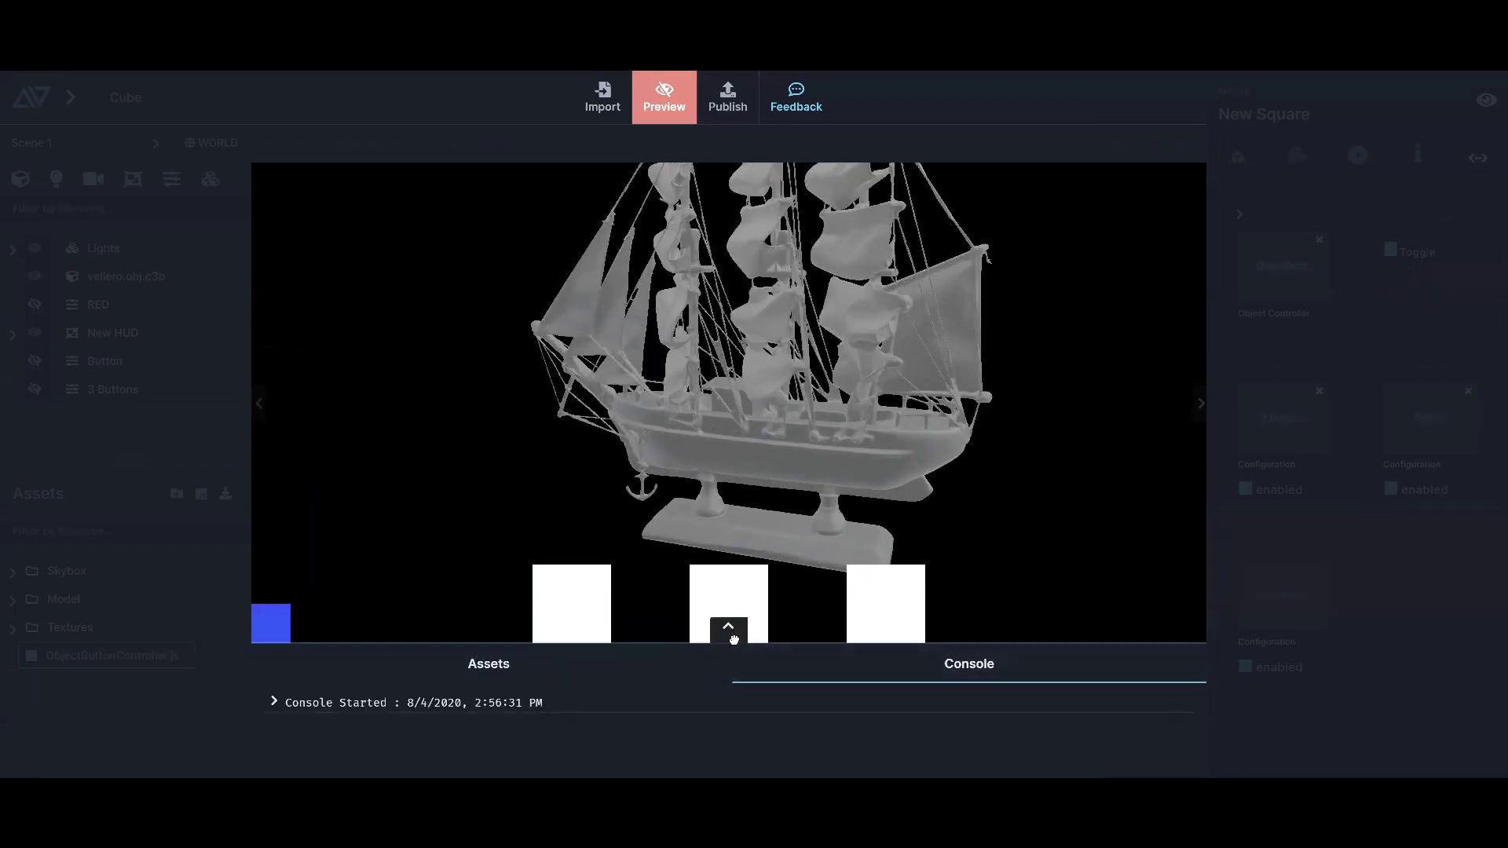
{"action": "left_click", "coordinate": [733, 639]}
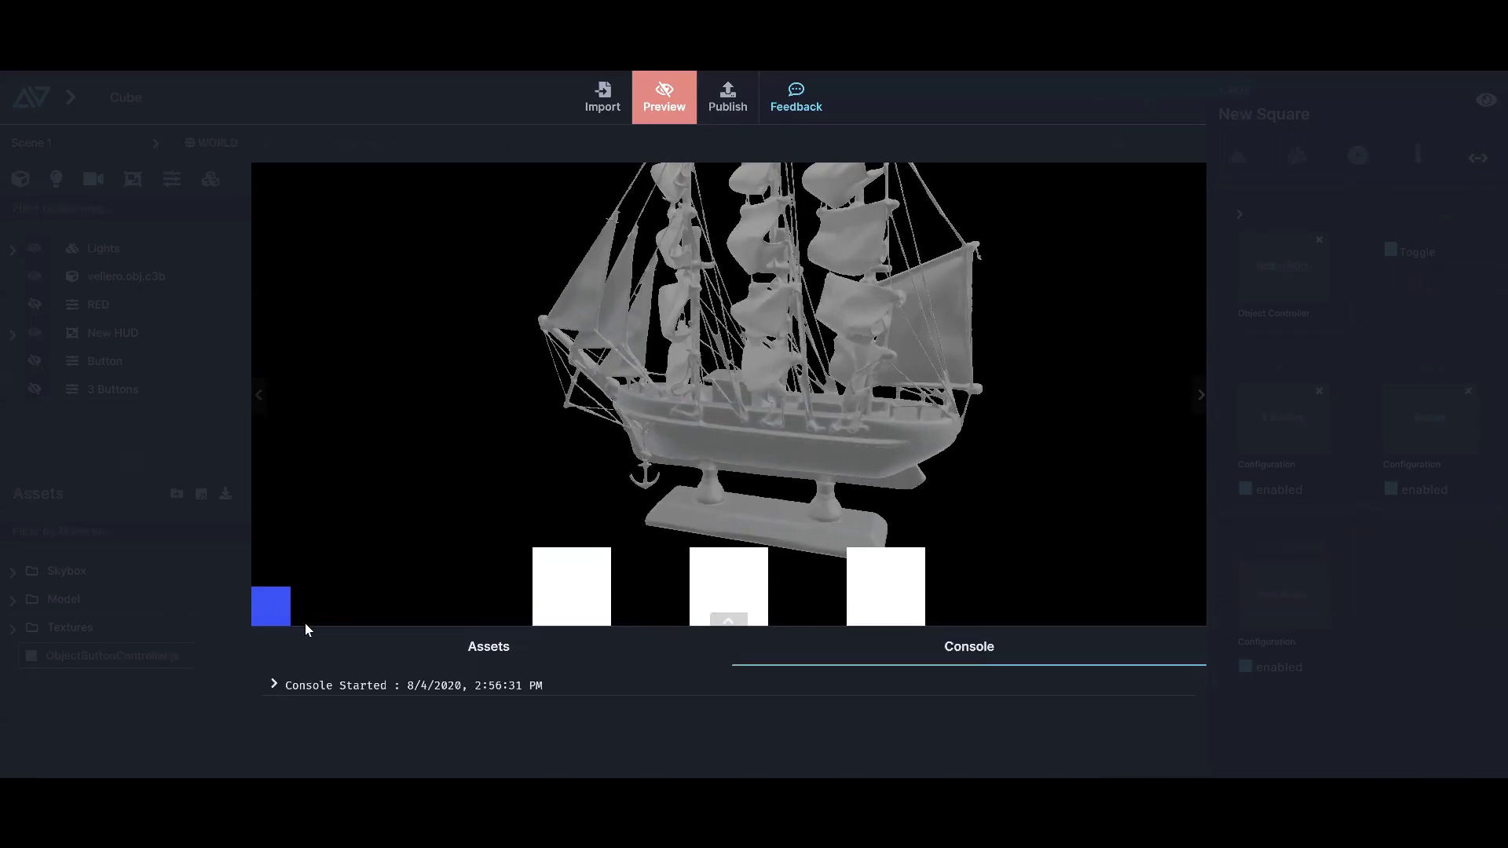
{"action": "left_click", "coordinate": [567, 581]}
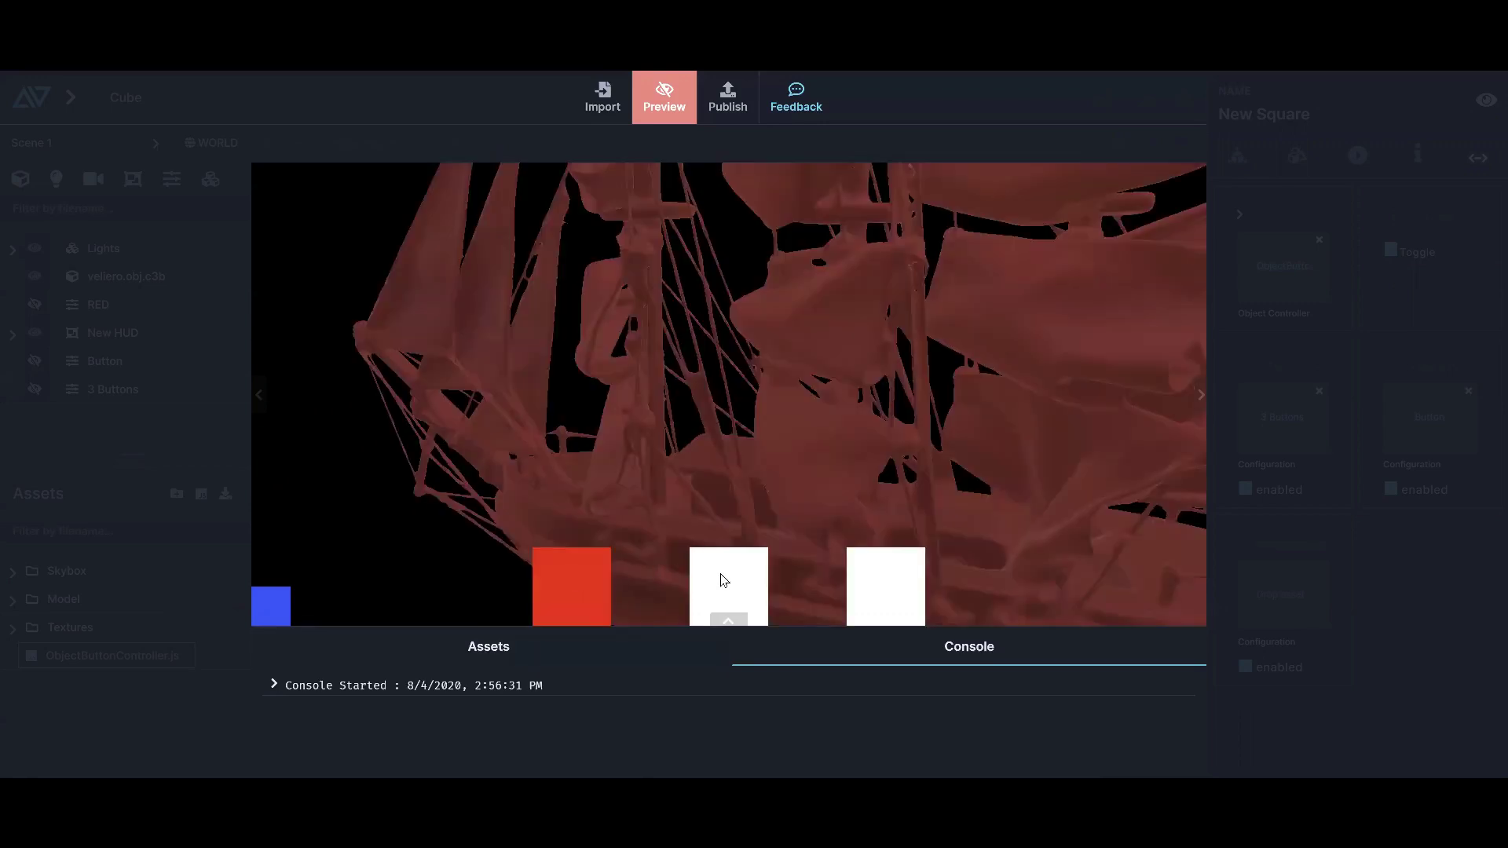
Switch off the row's first square, readjust the console area's height, and exit the preview
{"action": "left_click", "coordinate": [559, 573]}
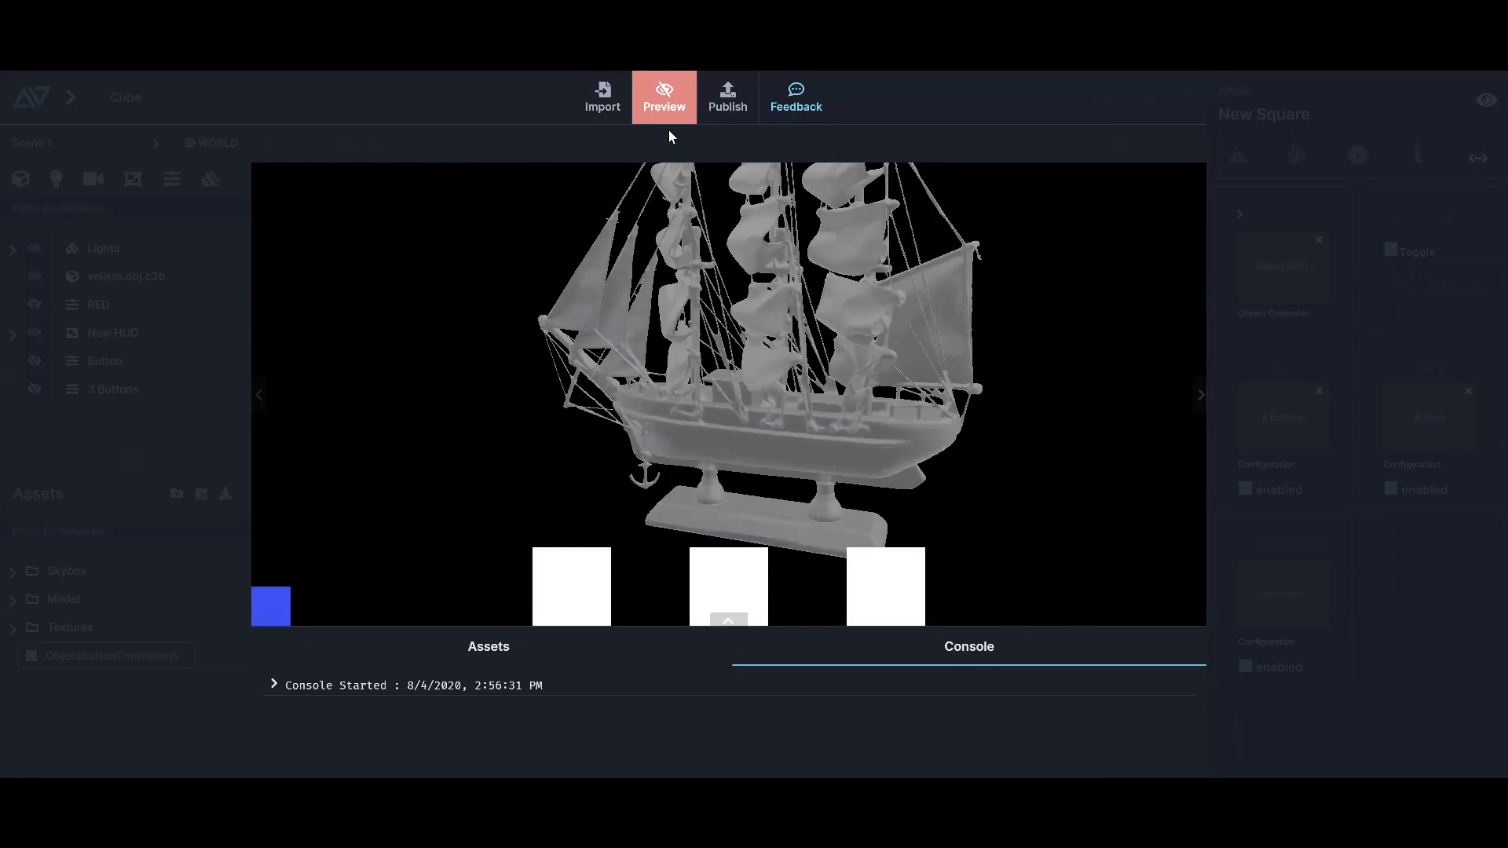
{"action": "left_click_drag", "start_coordinate": [726, 619], "coordinate": [723, 461]}
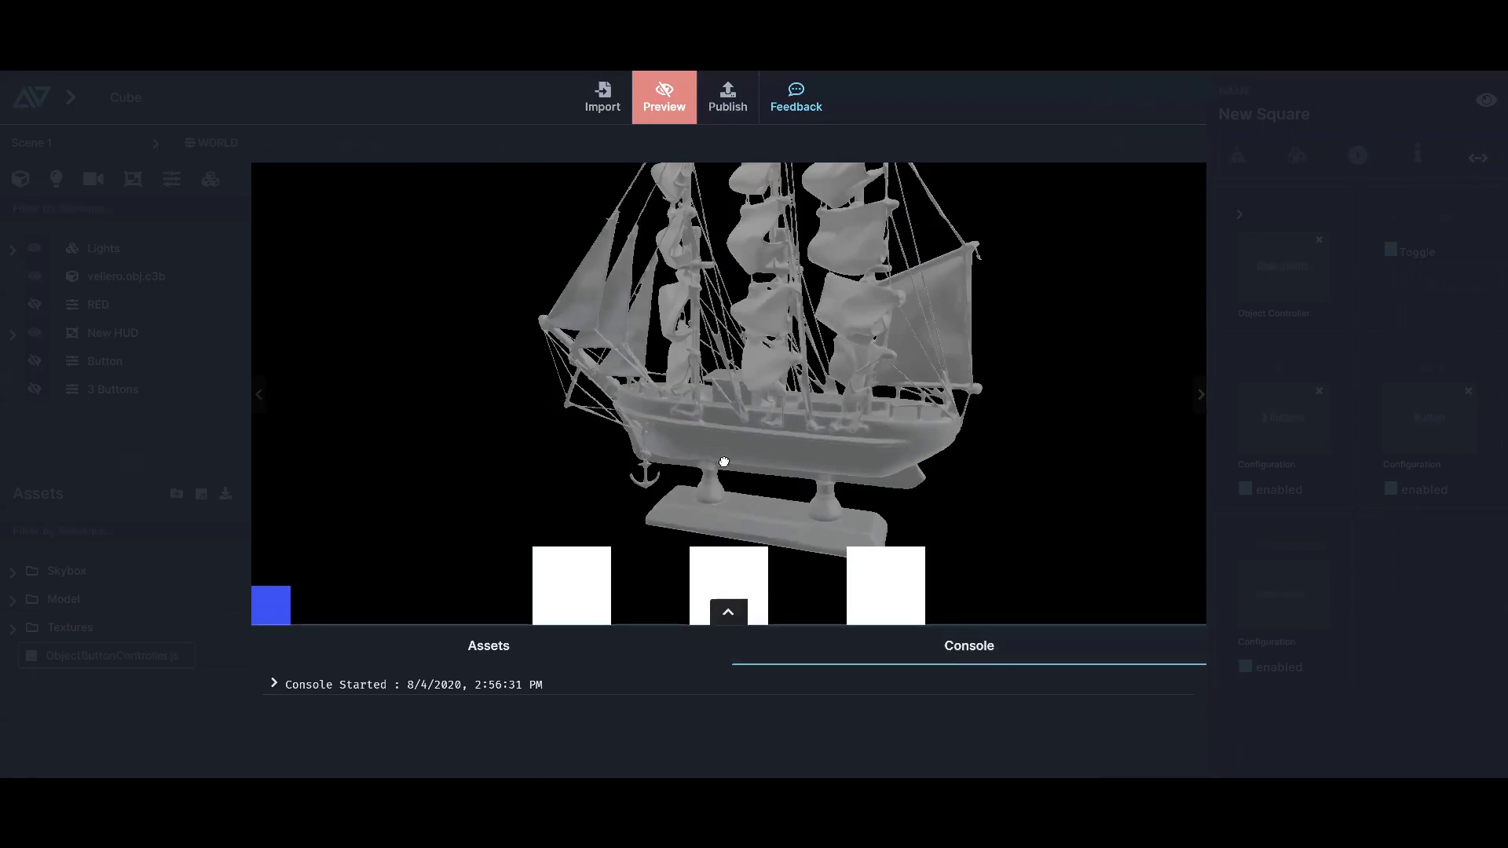
{"action": "left_click_drag", "start_coordinate": [727, 453], "coordinate": [715, 604]}
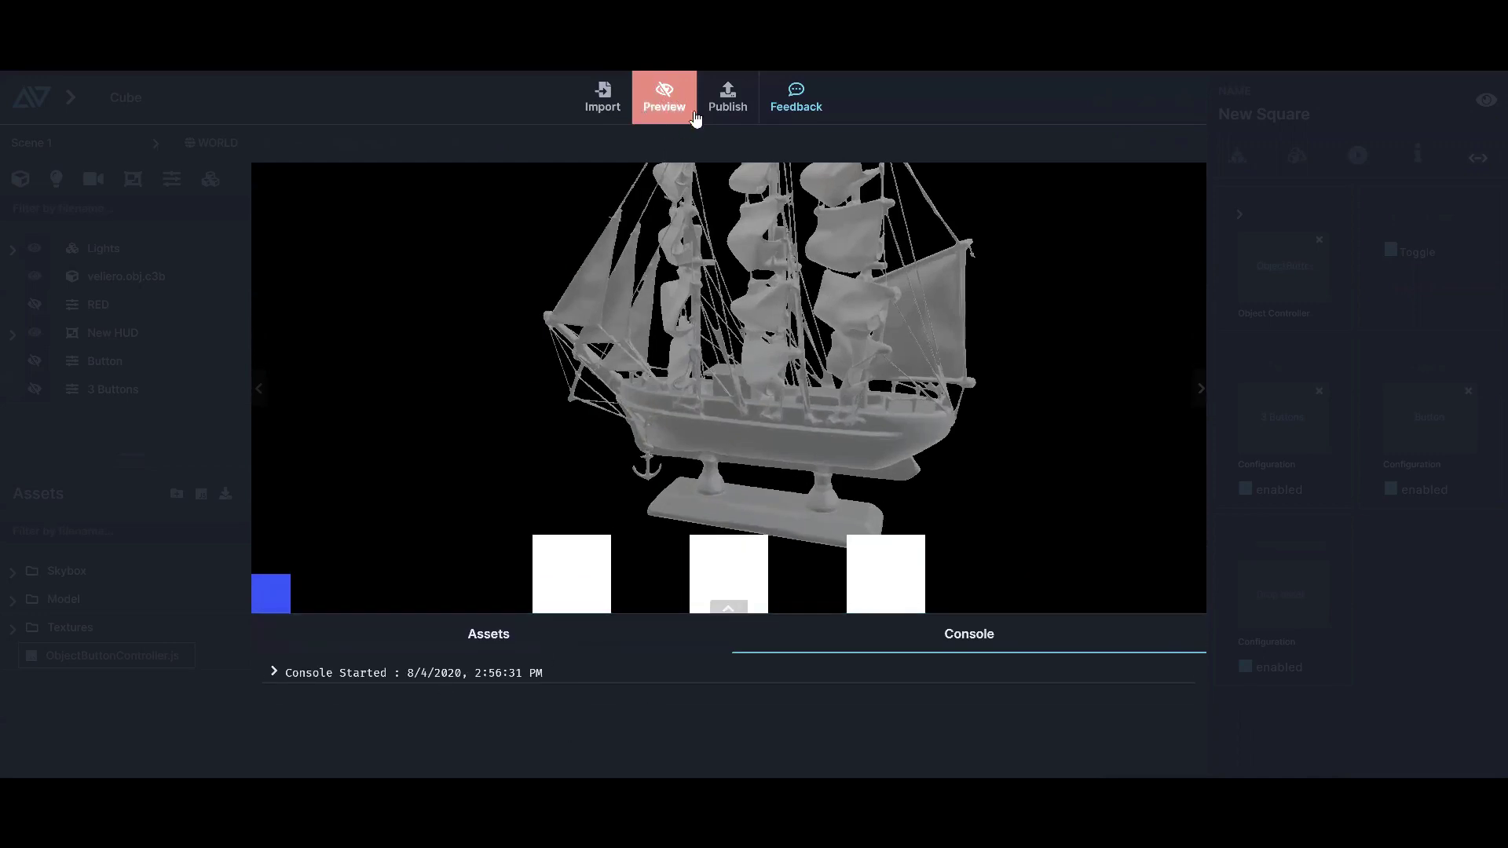
{"action": "left_click", "coordinate": [661, 114]}
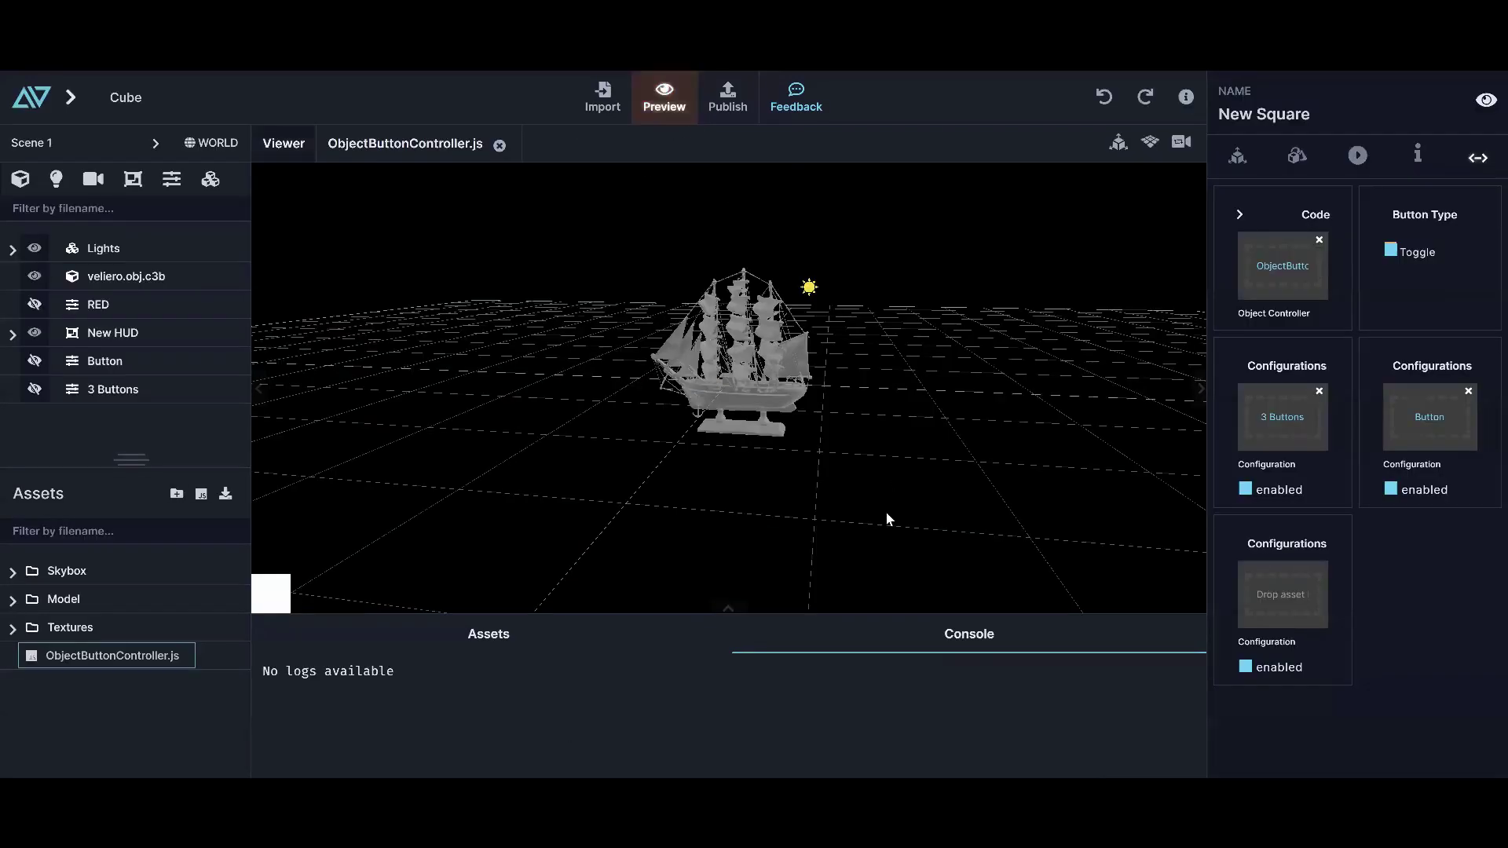
Check the console logs below the viewer and return to the project's assets
{"action": "left_click", "coordinate": [562, 646]}
{"action": "left_click", "coordinate": [885, 637]}
{"action": "left_click", "coordinate": [583, 654]}
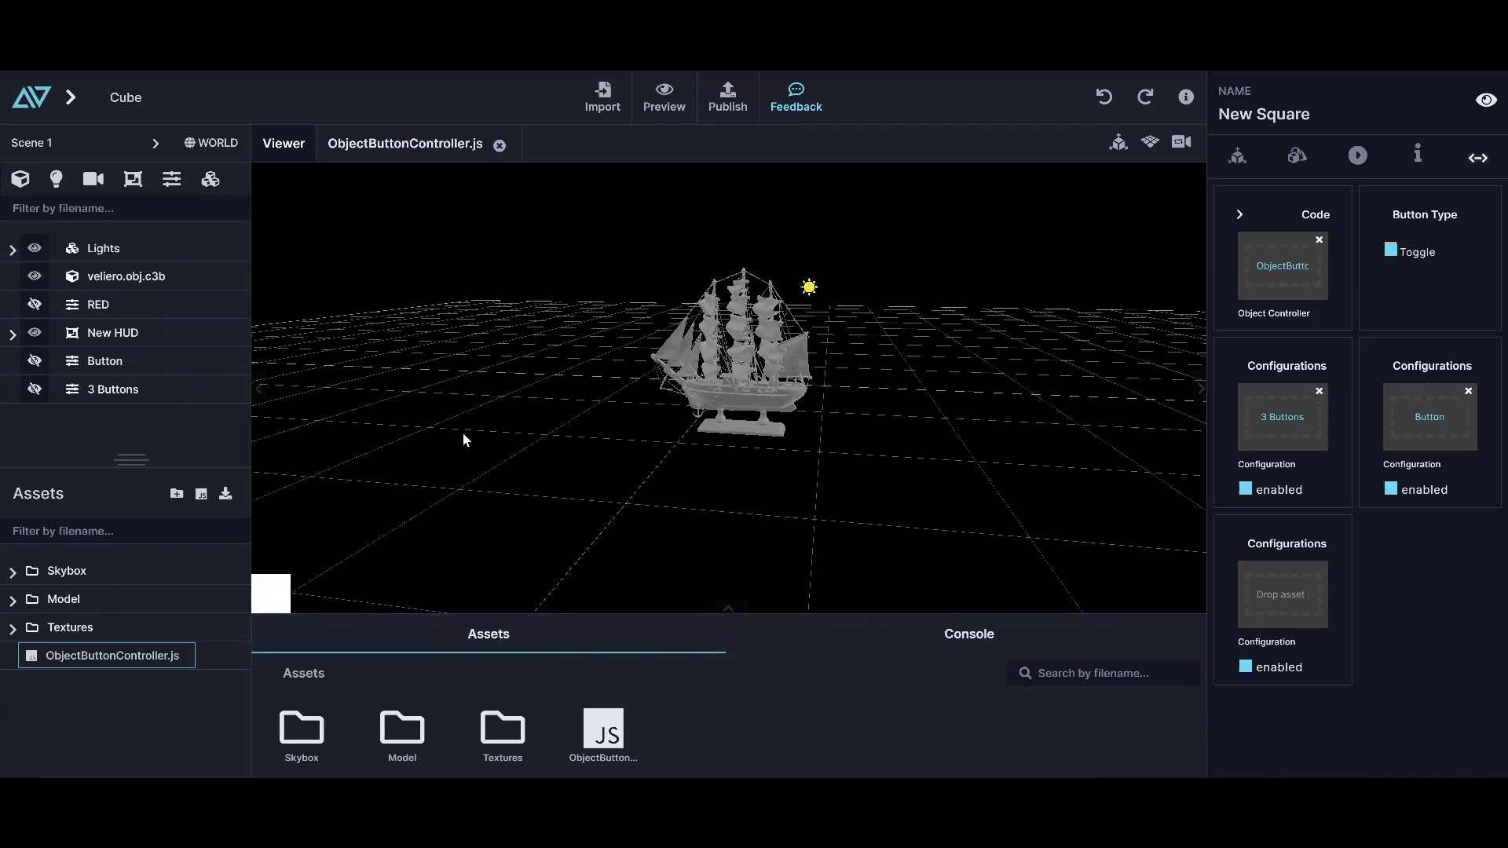
Delete lines 6 to 20 of ObjectButtonController.js, from the inspectorData declaration through the opening of _inspector
{"action": "left_click", "coordinate": [381, 139]}
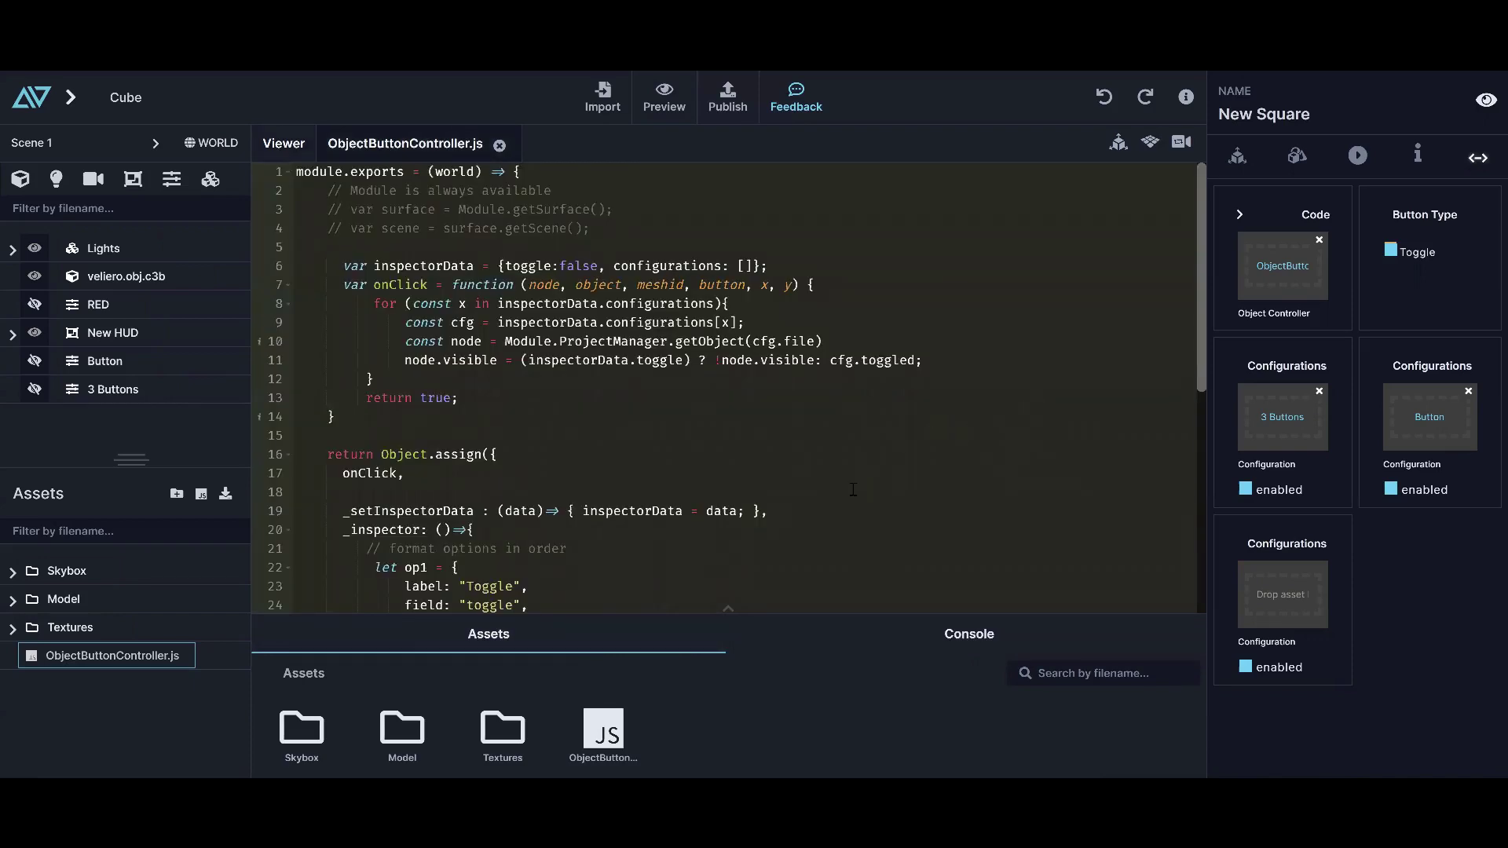
{"action": "left_click_drag", "start_coordinate": [343, 266], "coordinate": [840, 534]}
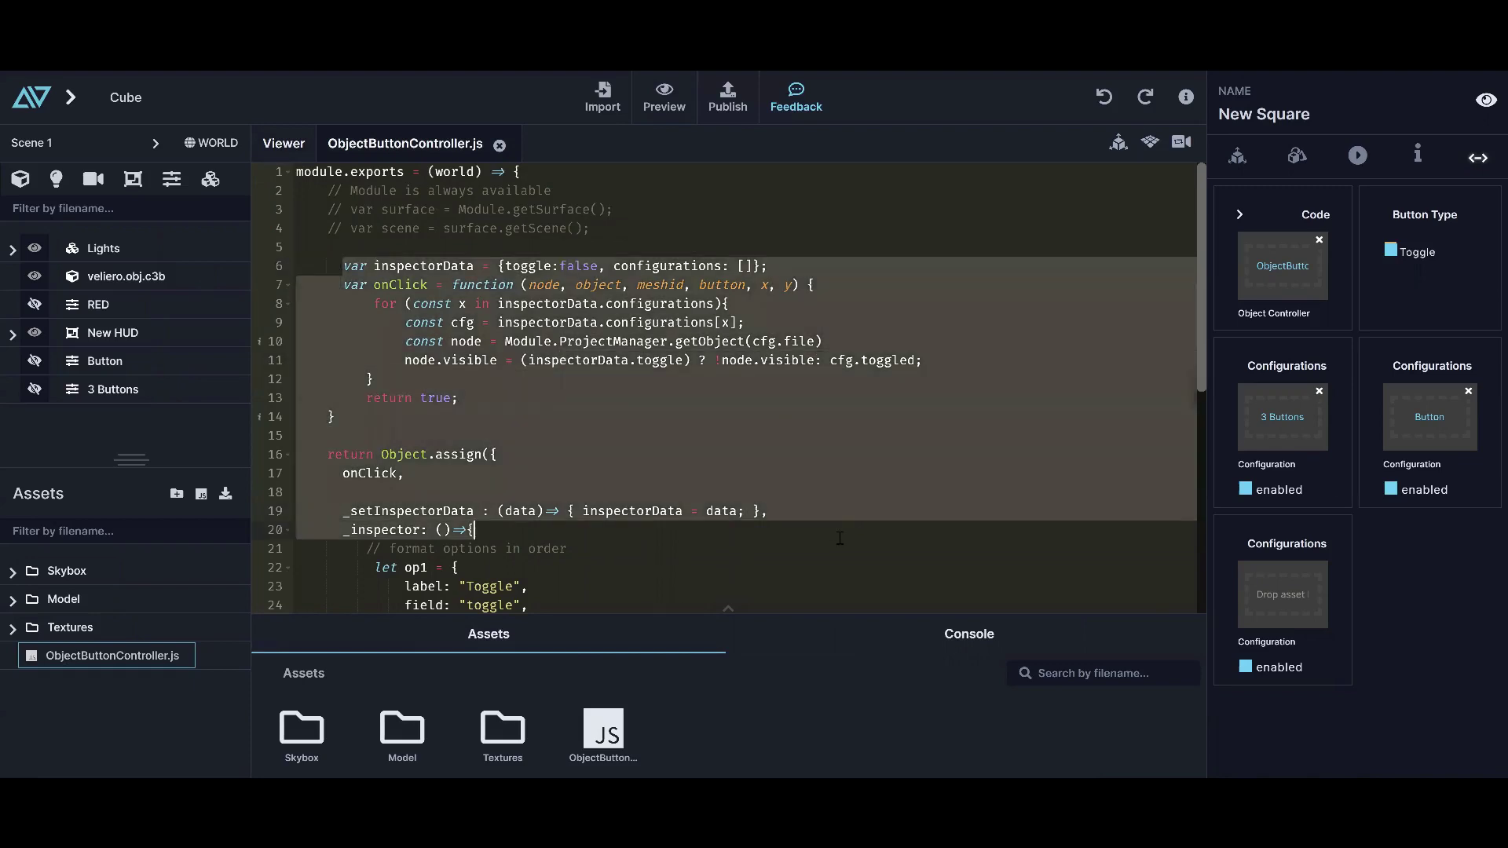
{"action": "key", "text": "BackSpace"}
Preview the scene with the broken script, reveal the row with the corner square, switch on its first square, and exit the preview
{"action": "left_click", "coordinate": [664, 98]}
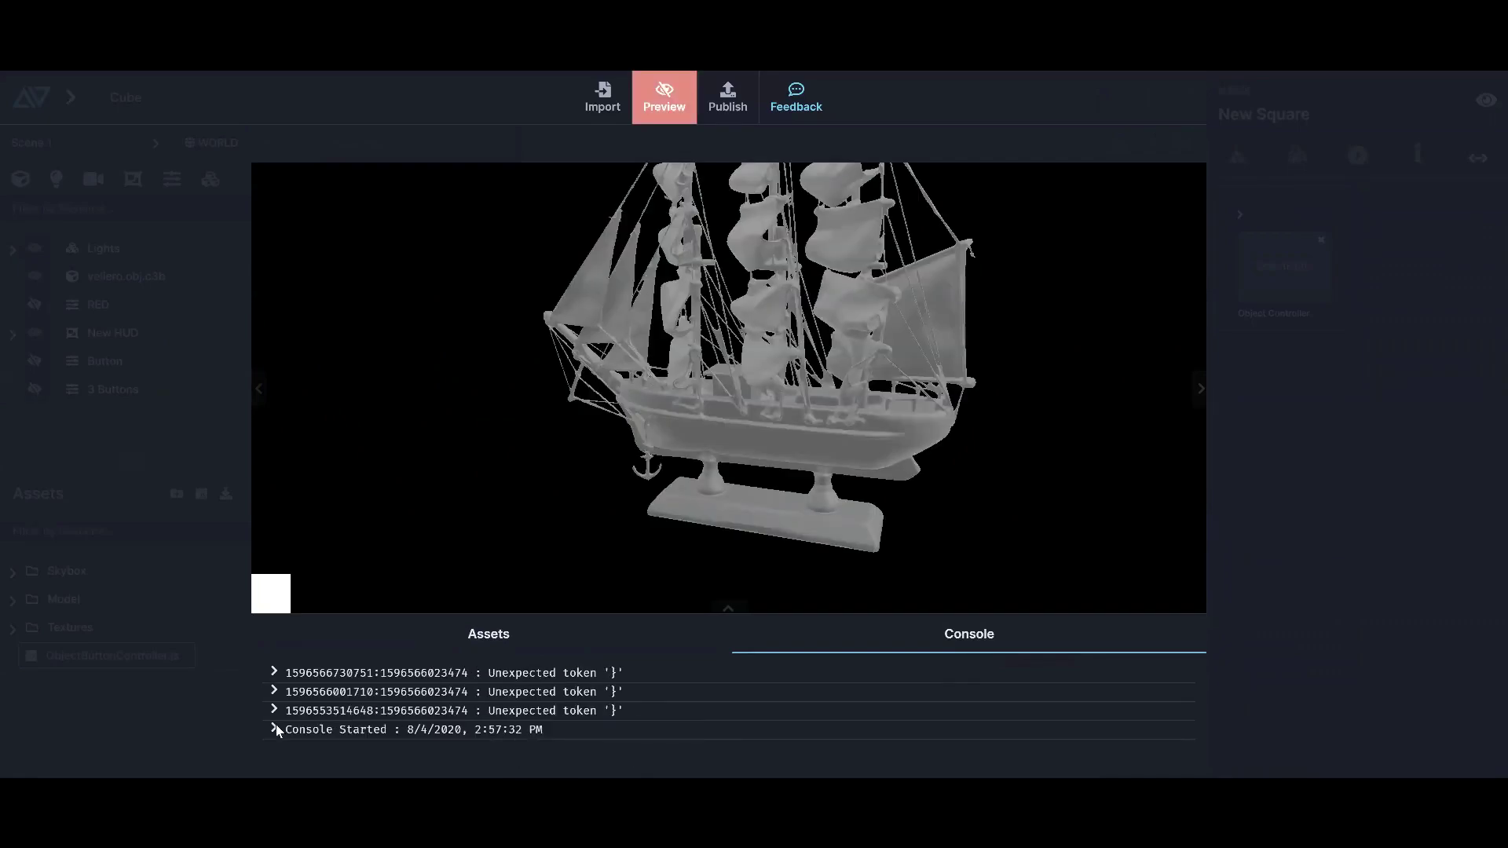
{"action": "left_click", "coordinate": [275, 592]}
{"action": "left_click", "coordinate": [588, 592]}
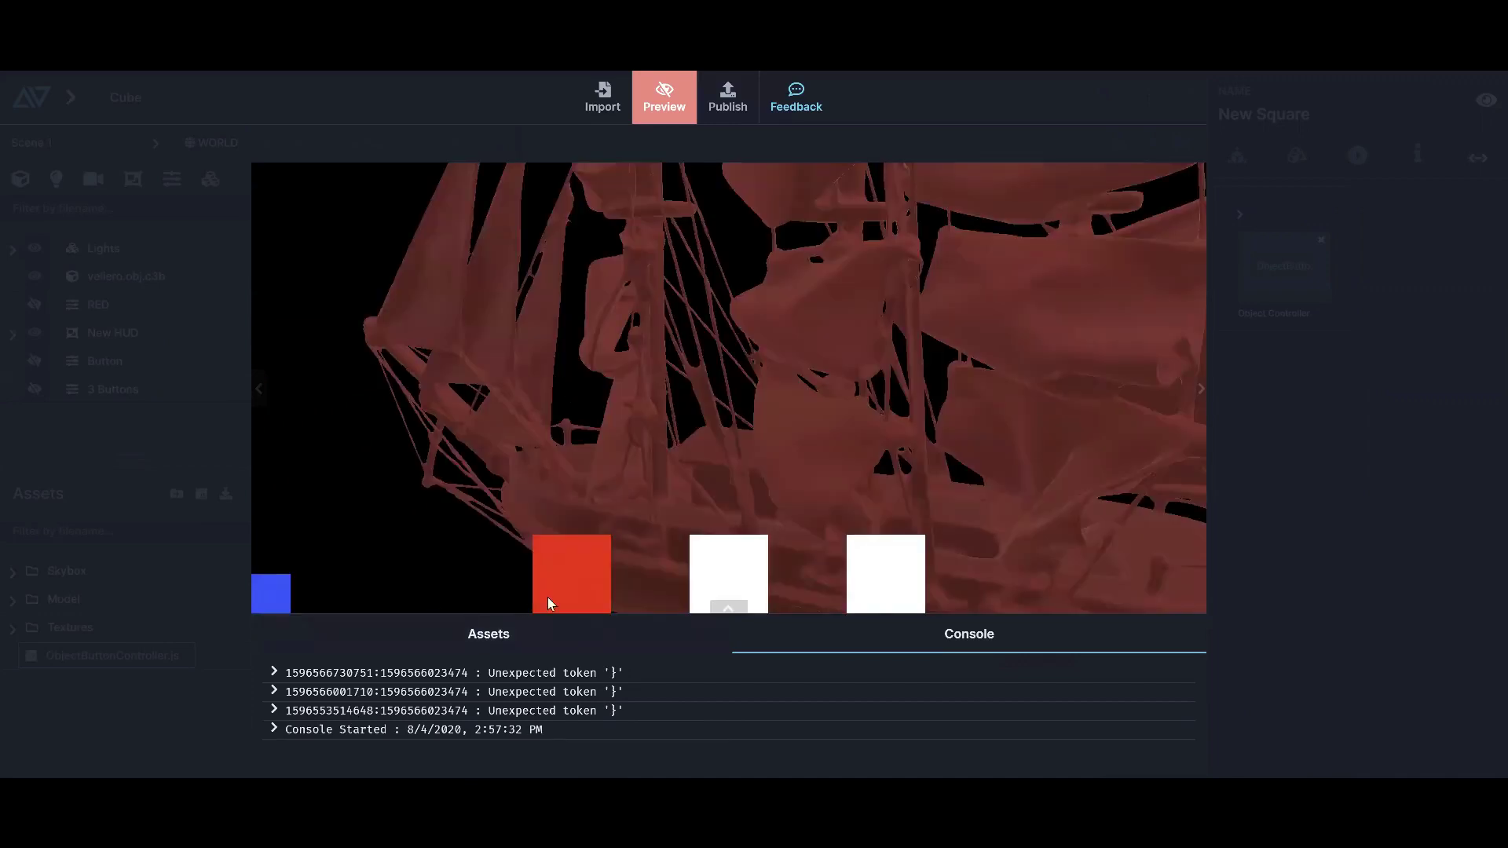
{"action": "left_click", "coordinate": [650, 108]}
Review the project's assets and the console log beneath the code editor, finishing on the assets
{"action": "left_click", "coordinate": [582, 641]}
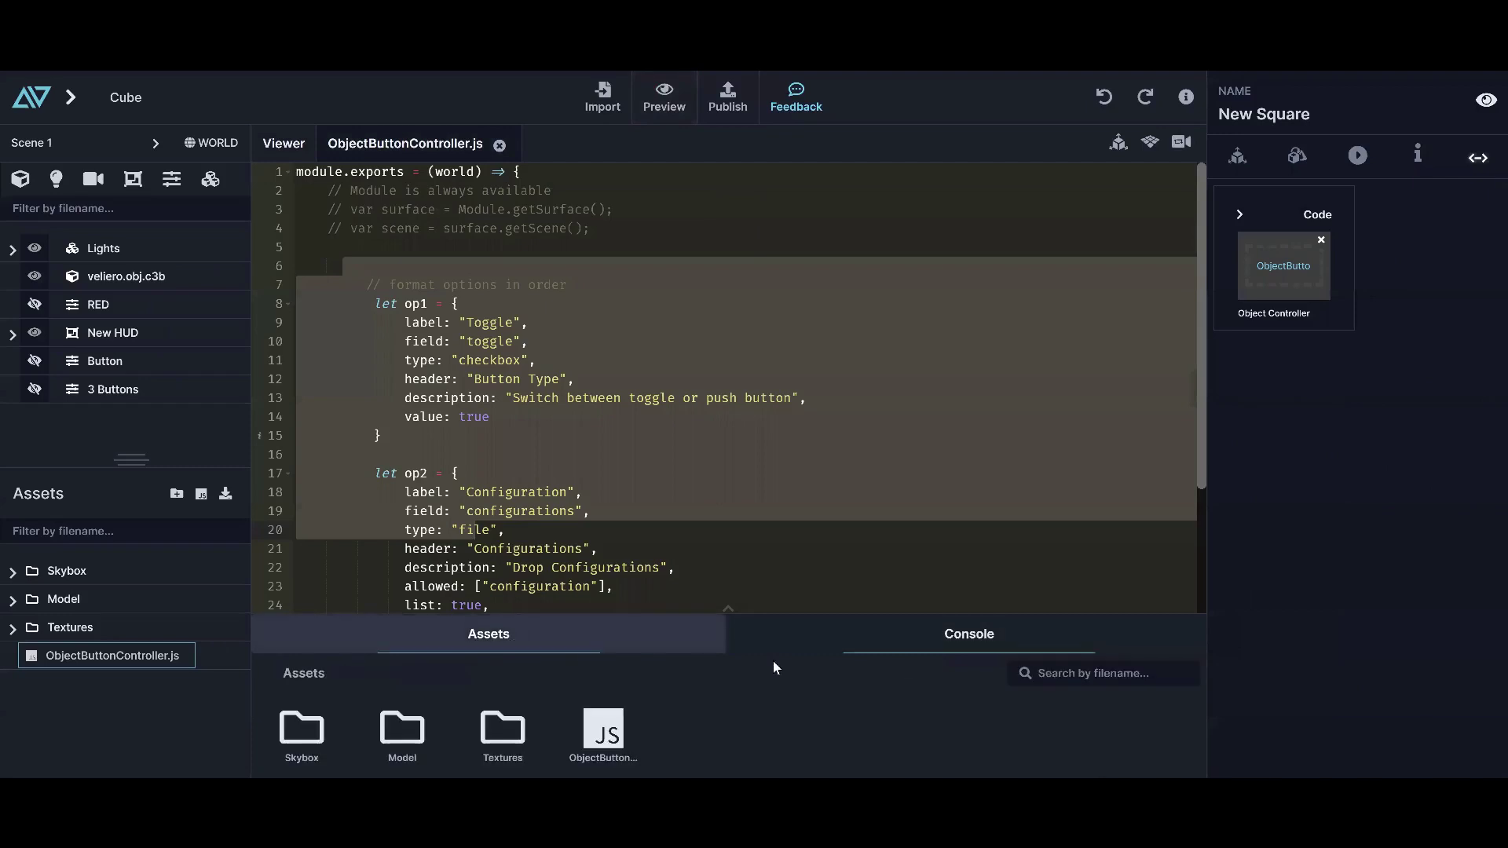
{"action": "left_click", "coordinate": [903, 652]}
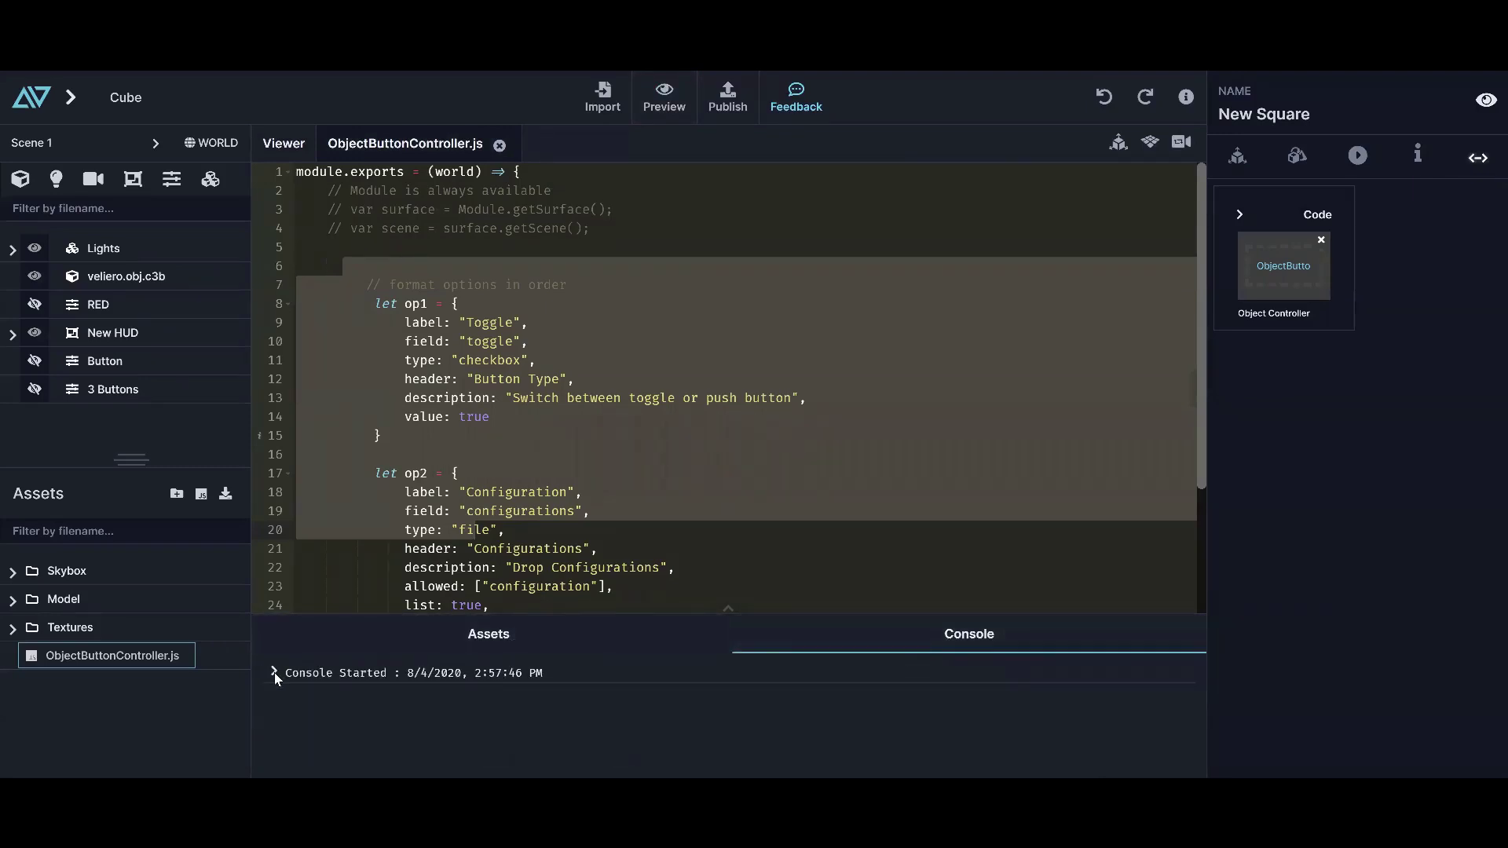
{"action": "left_click", "coordinate": [461, 645]}
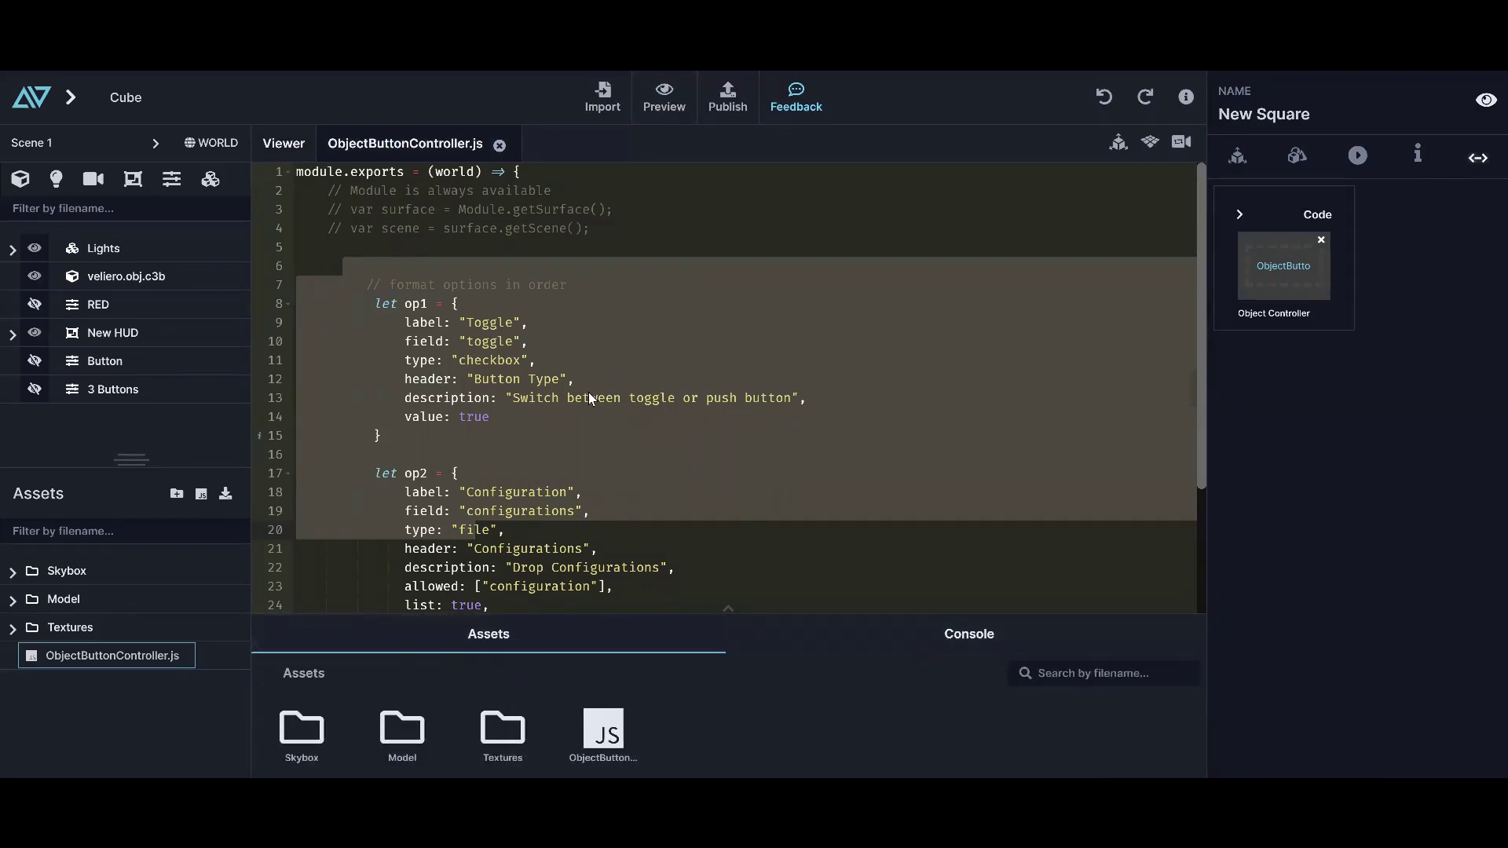
Restore the deleted code in ObjectButtonController.js and return to the scene viewer with the console shown
{"action": "left_click", "coordinate": [702, 417]}
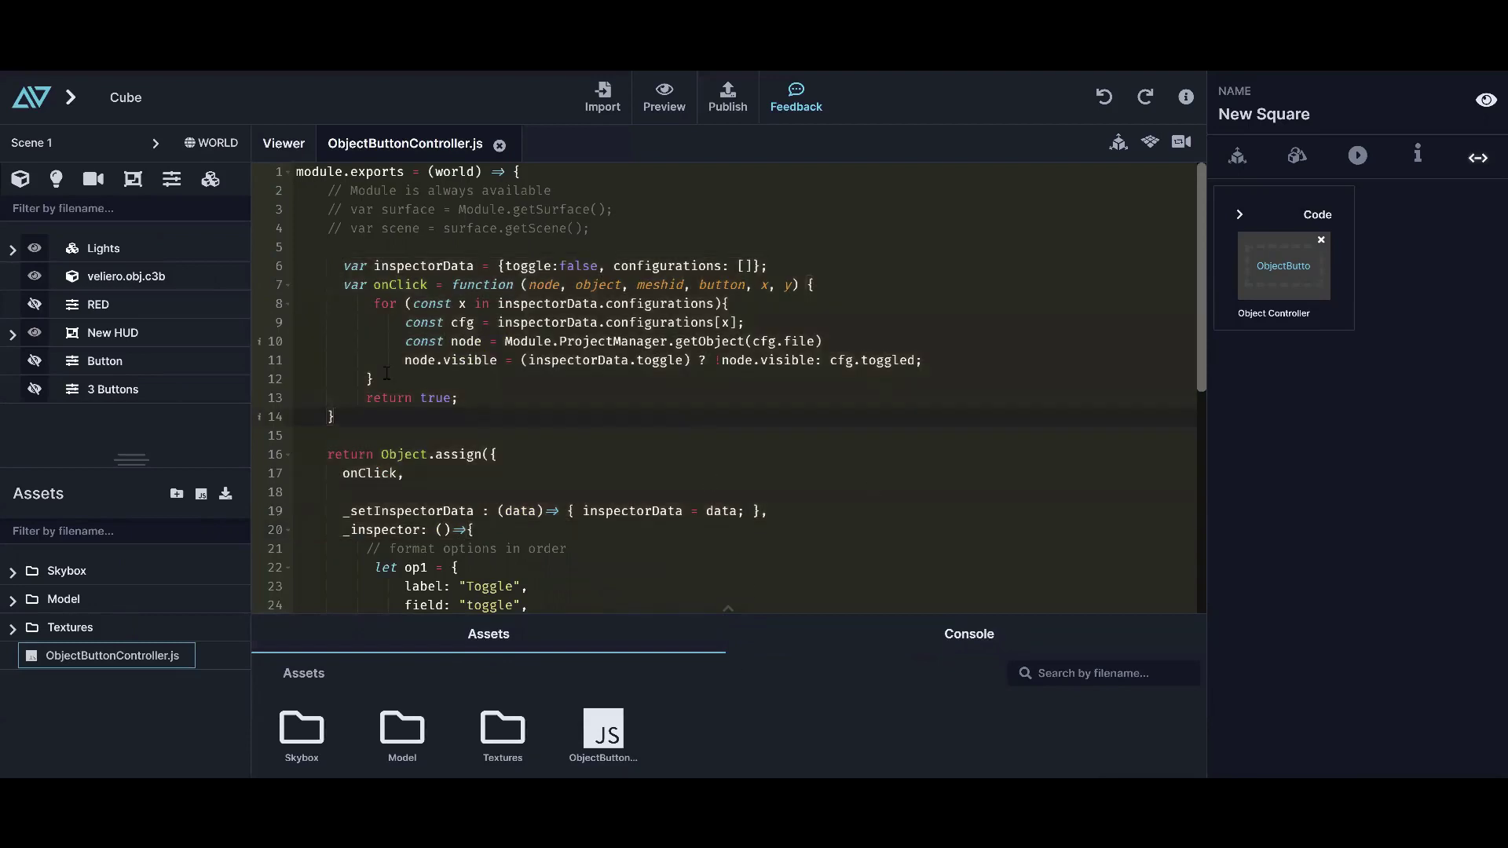
{"action": "left_click", "coordinate": [295, 146]}
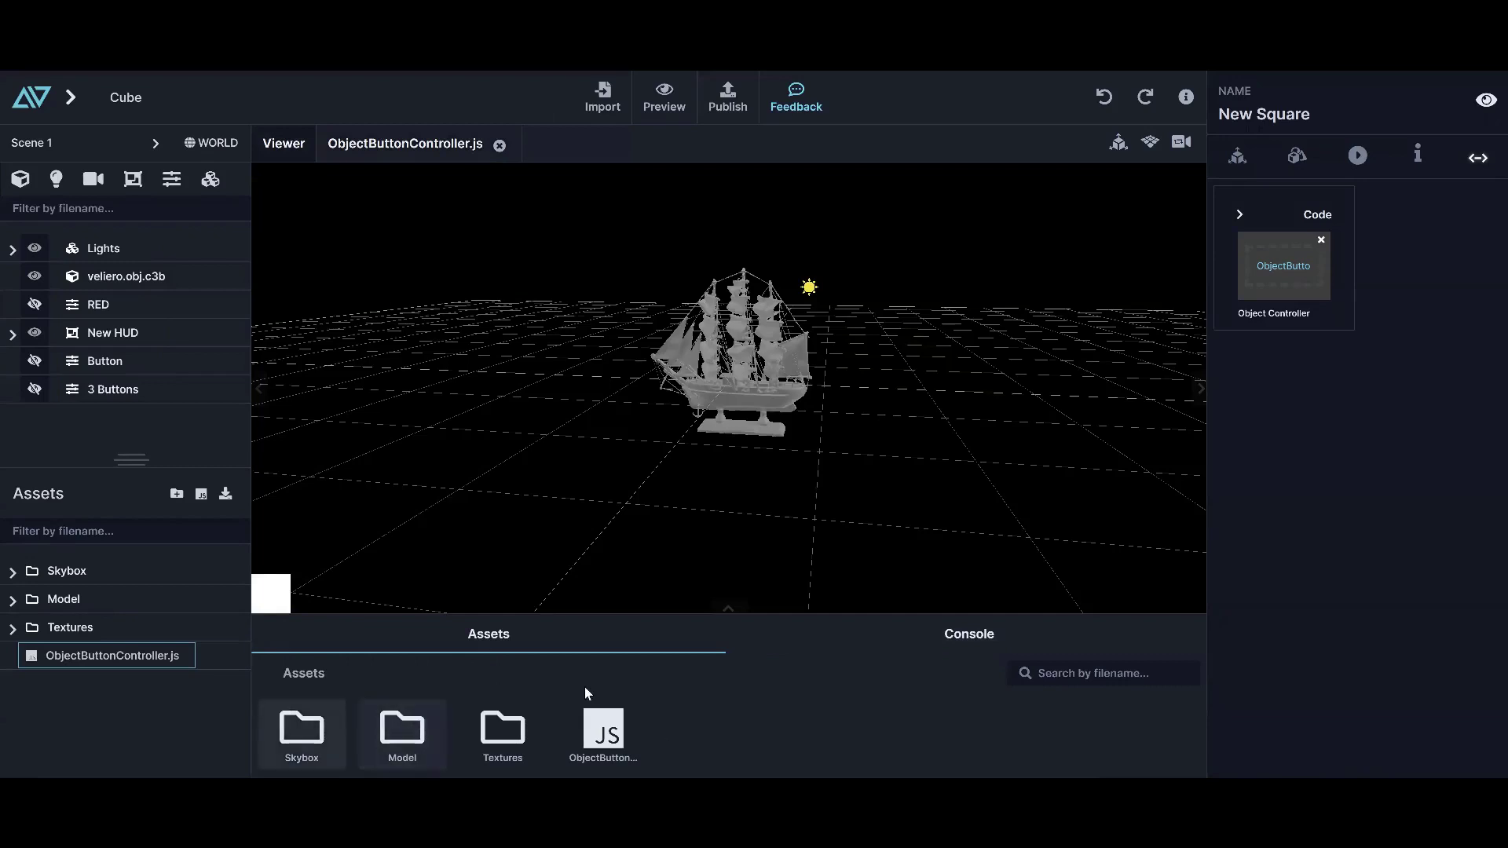
{"action": "left_click", "coordinate": [1001, 649]}
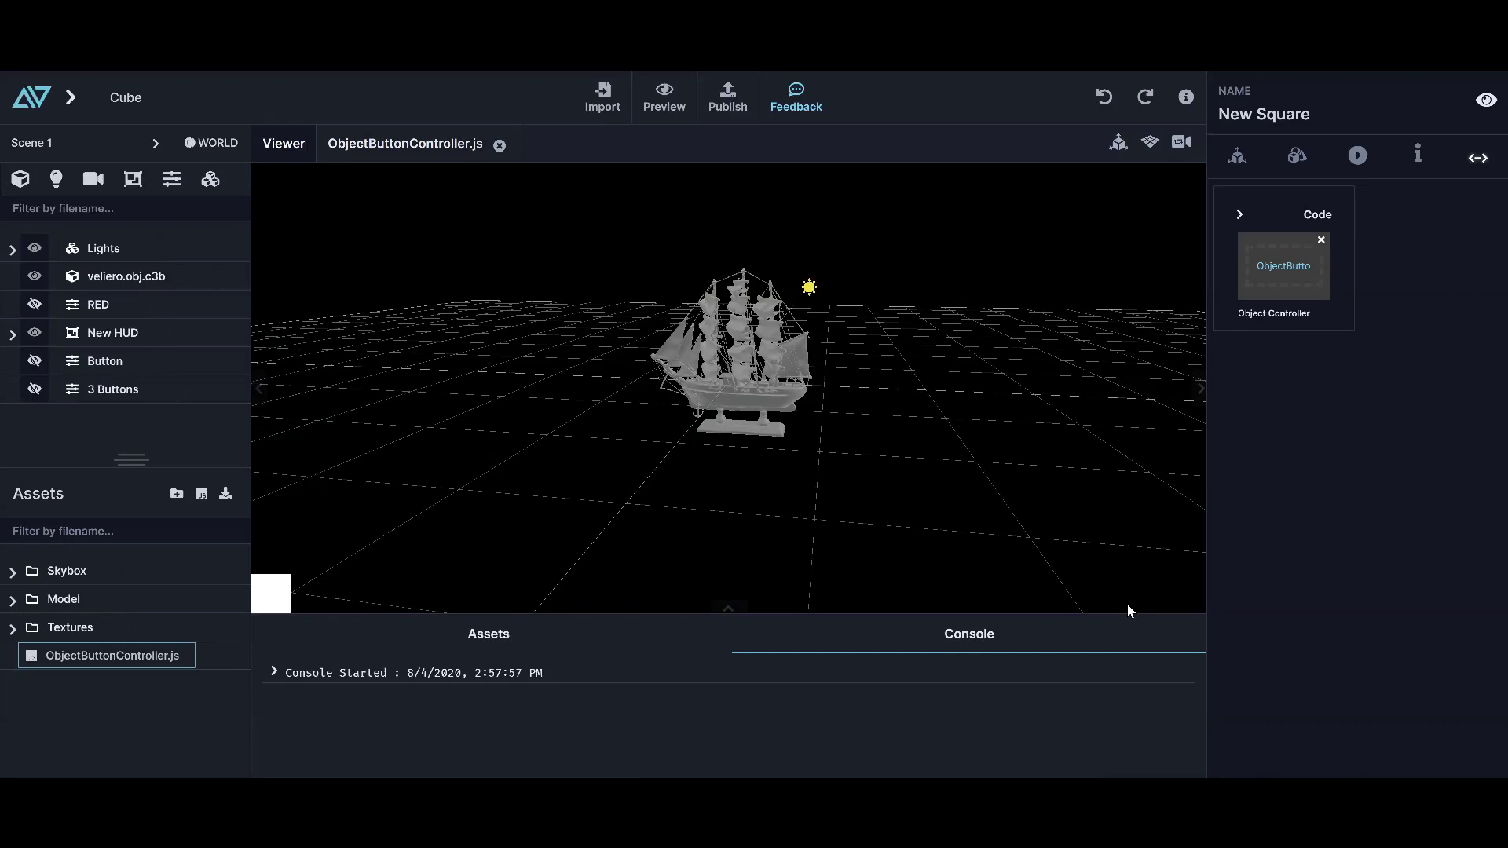
{"action": "right_click", "coordinate": [146, 658]}
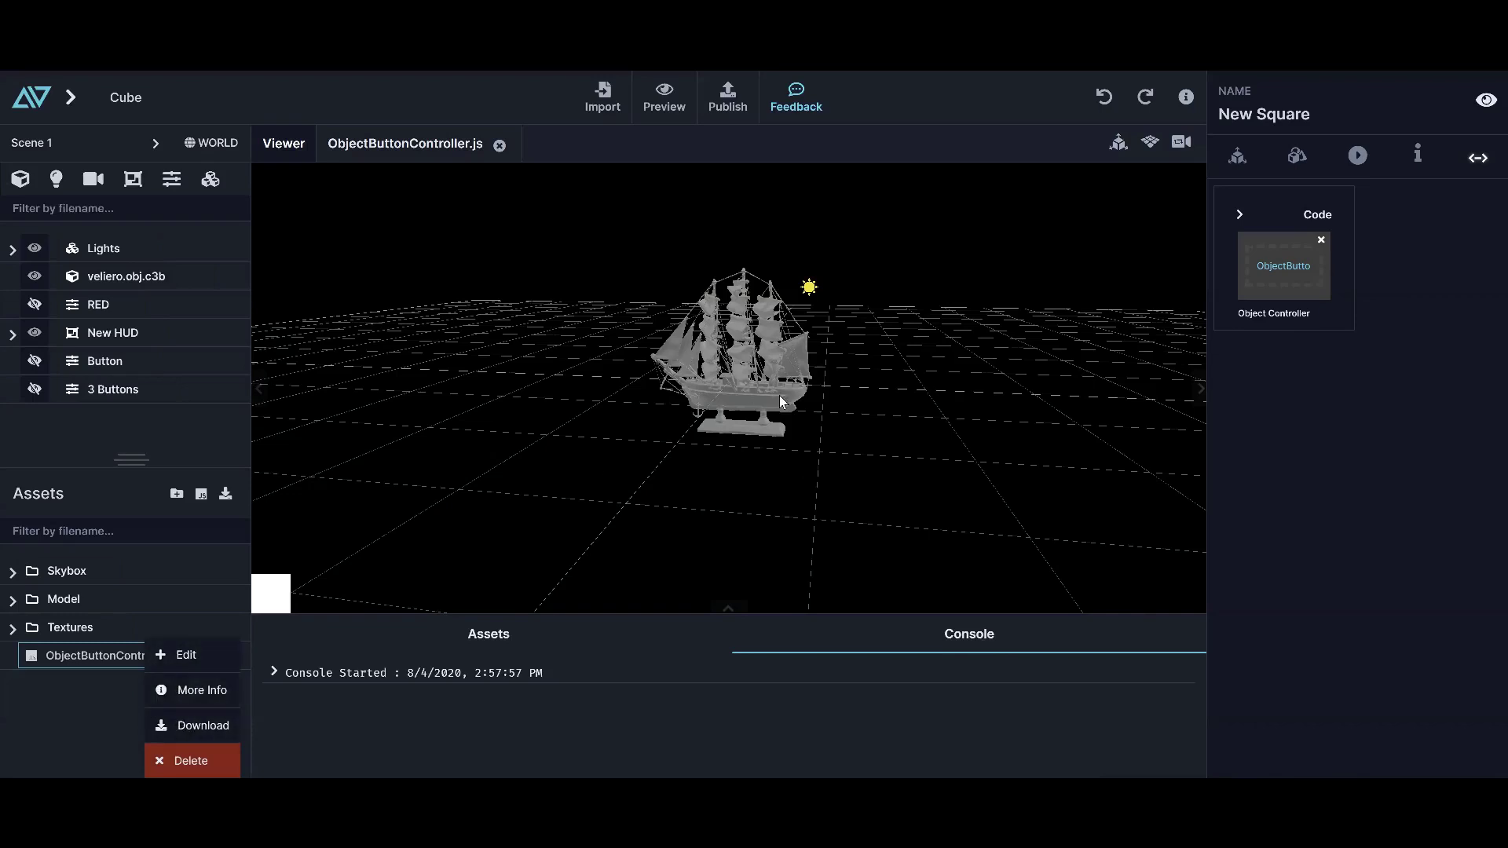
{"action": "mouse_move", "coordinate": [811, 477]}
{"action": "left_mouse_down"}
{"action": "mouse_move", "coordinate": [817, 495]}
{"action": "mouse_move", "coordinate": [746, 497]}
{"action": "mouse_move", "coordinate": [820, 479]}
{"action": "mouse_move", "coordinate": [860, 496]}
{"action": "mouse_move", "coordinate": [799, 501]}
{"action": "left_mouse_up"}
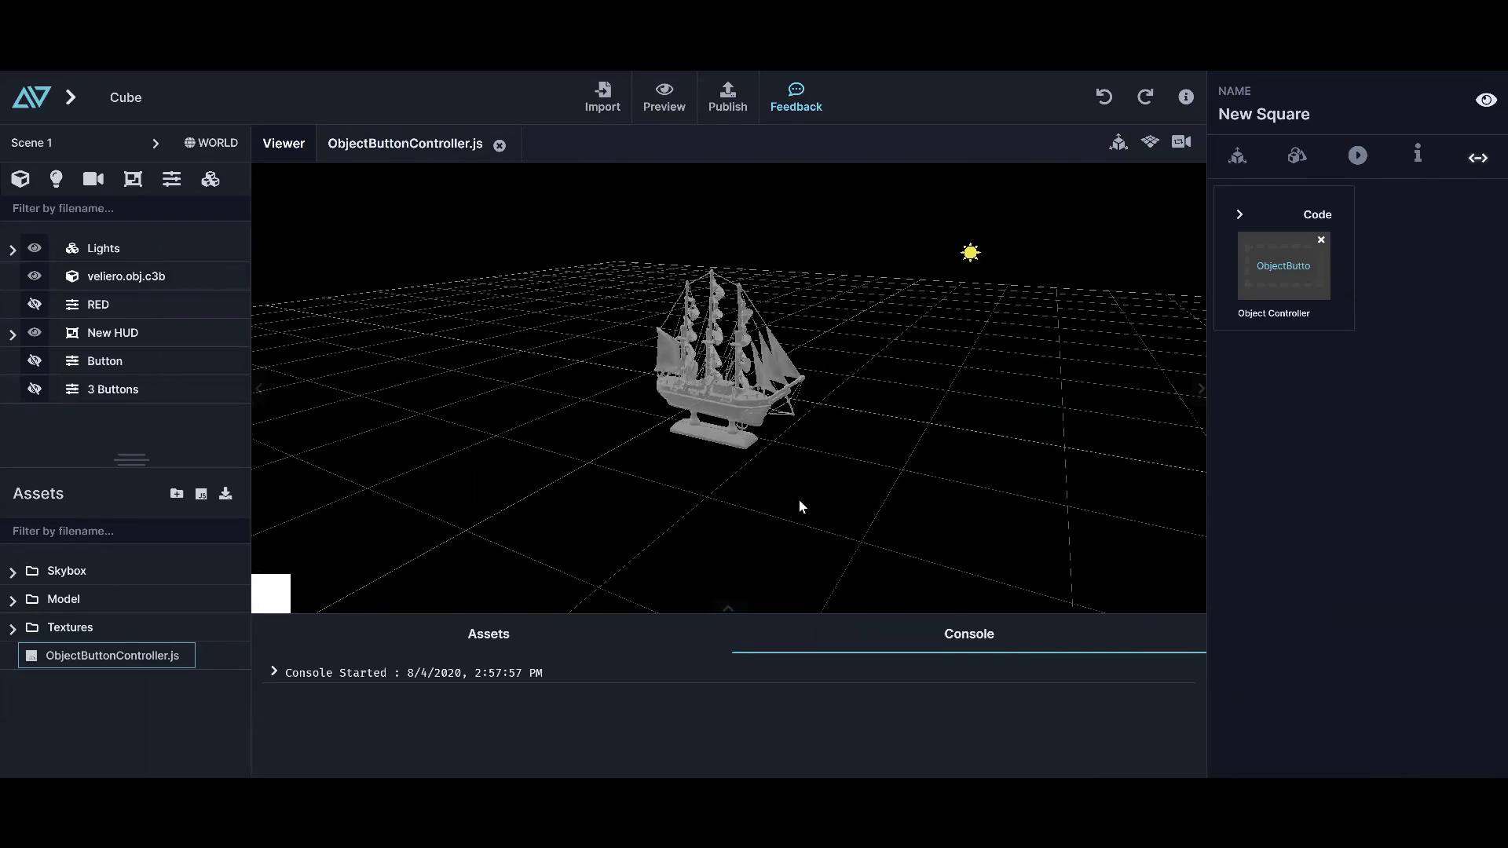